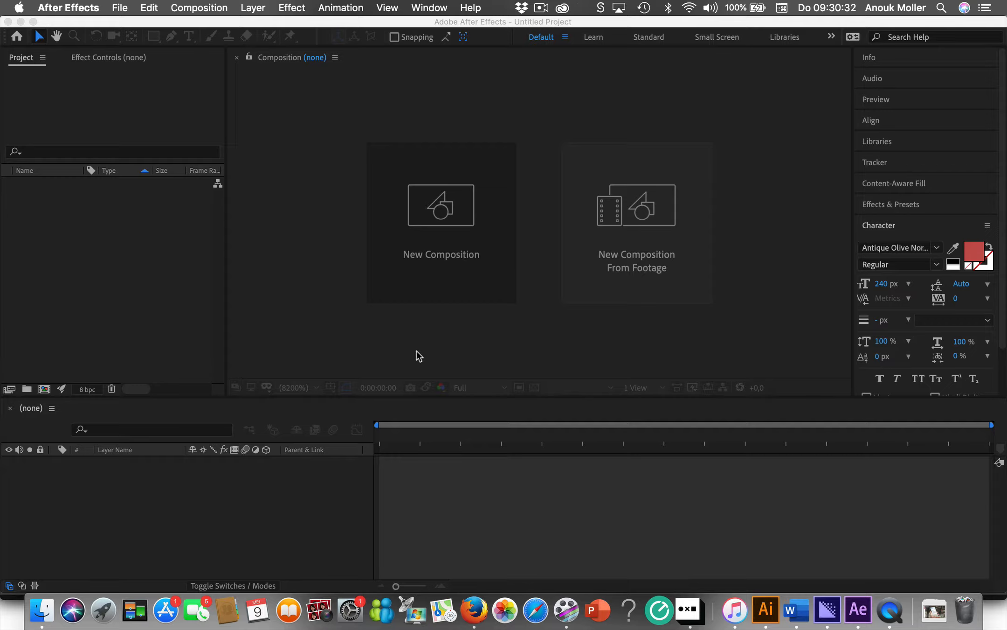
# Step: Start a new composition and name it mothersday
pyautogui.click(451, 225)
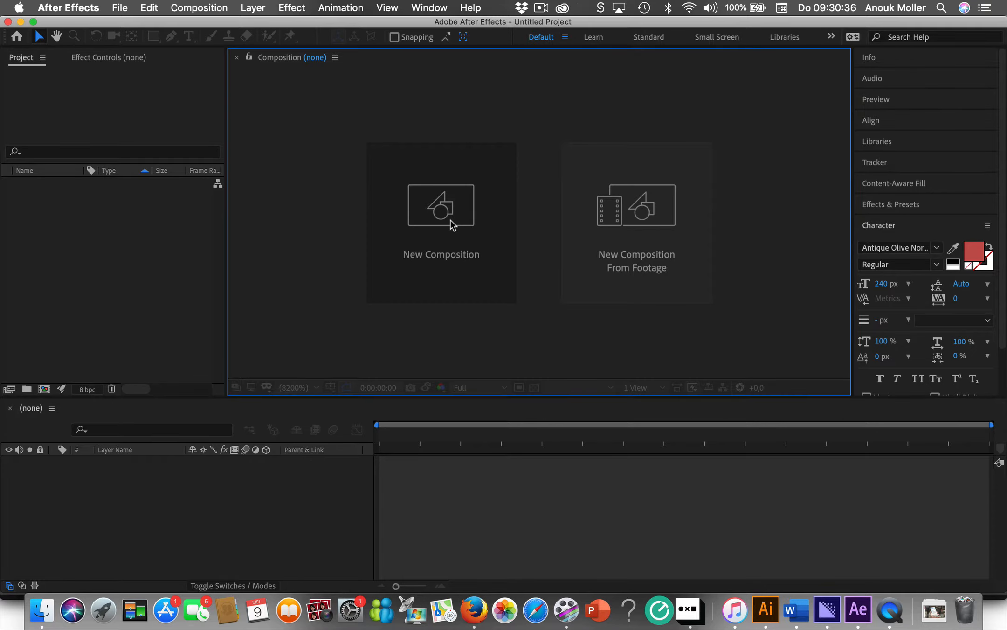
pyautogui.click(451, 225)
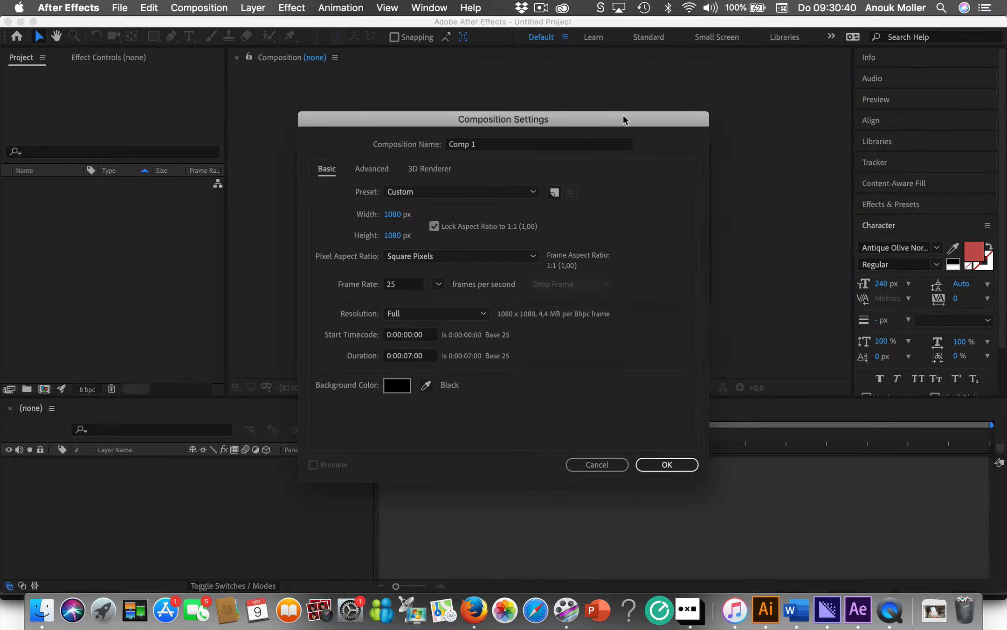
pyautogui.doubleClick(456, 144)
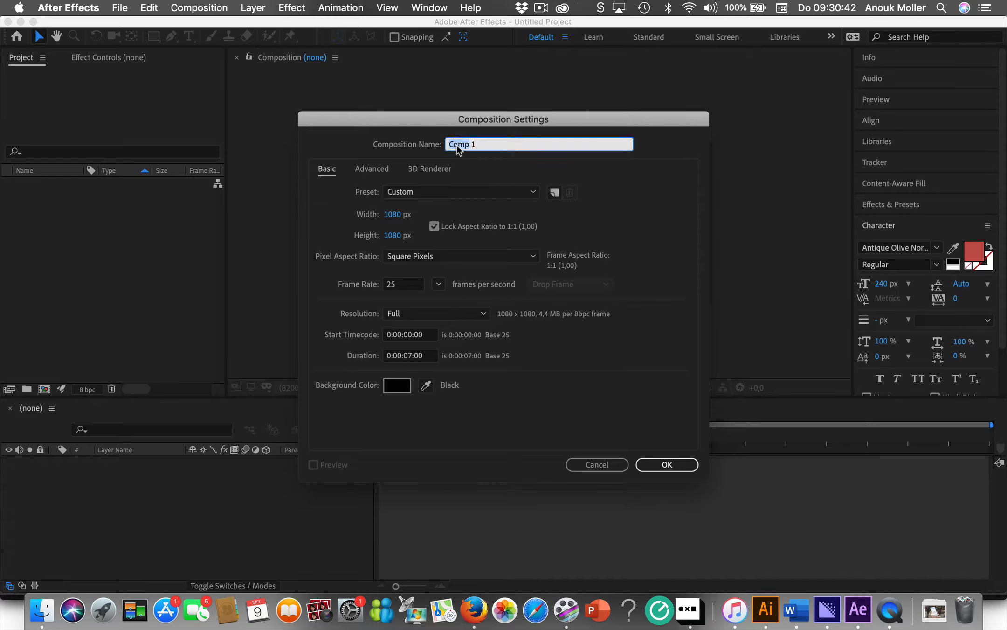
pyautogui.tripleClick(491, 146)
pyautogui.write('MOTHERSDAY')
pyautogui.press('super+a')
pyautogui.write('mothersday')
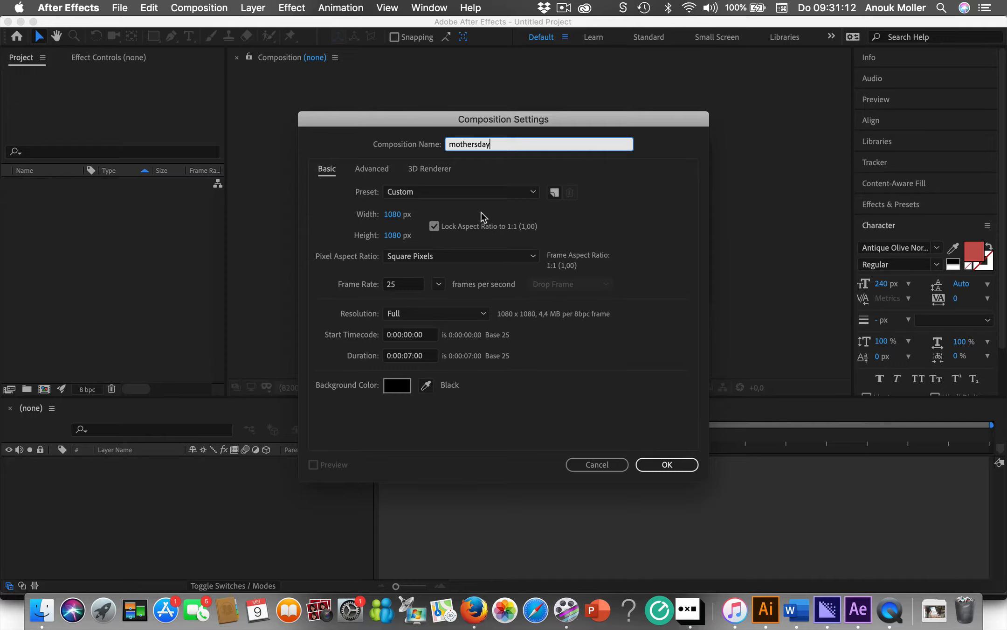
# Step: Apply the HDTV 1080 25 preset to the new composition
pyautogui.click(534, 191)
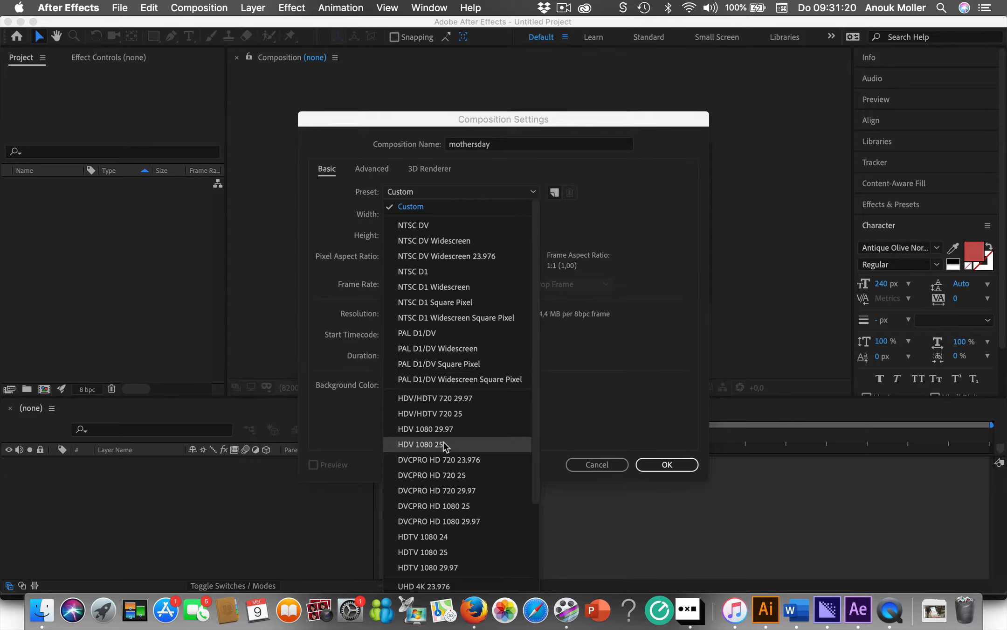
pyautogui.click(469, 553)
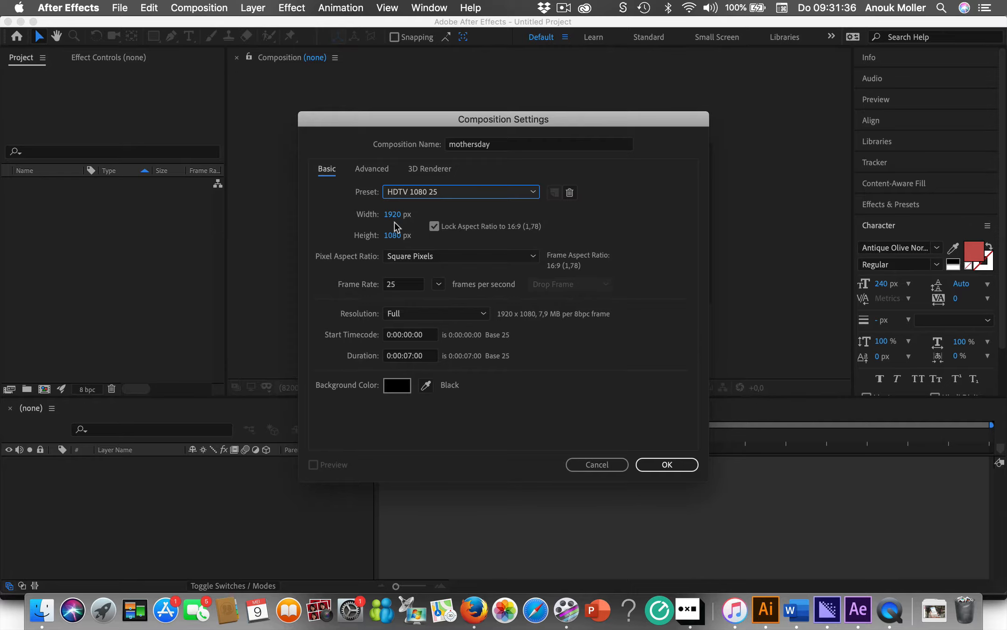
pyautogui.click(516, 192)
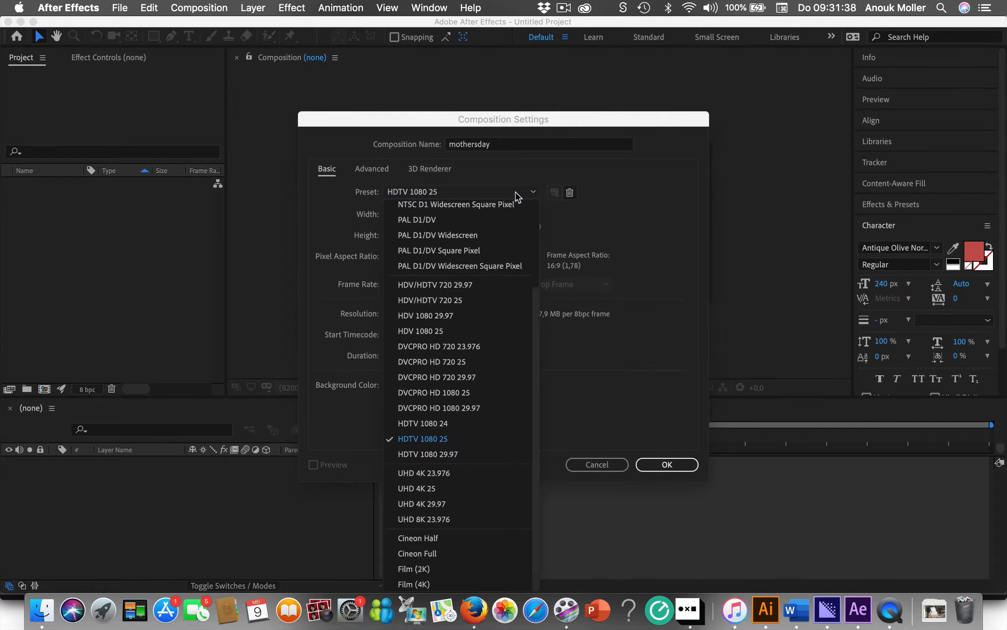
pyautogui.click(585, 204)
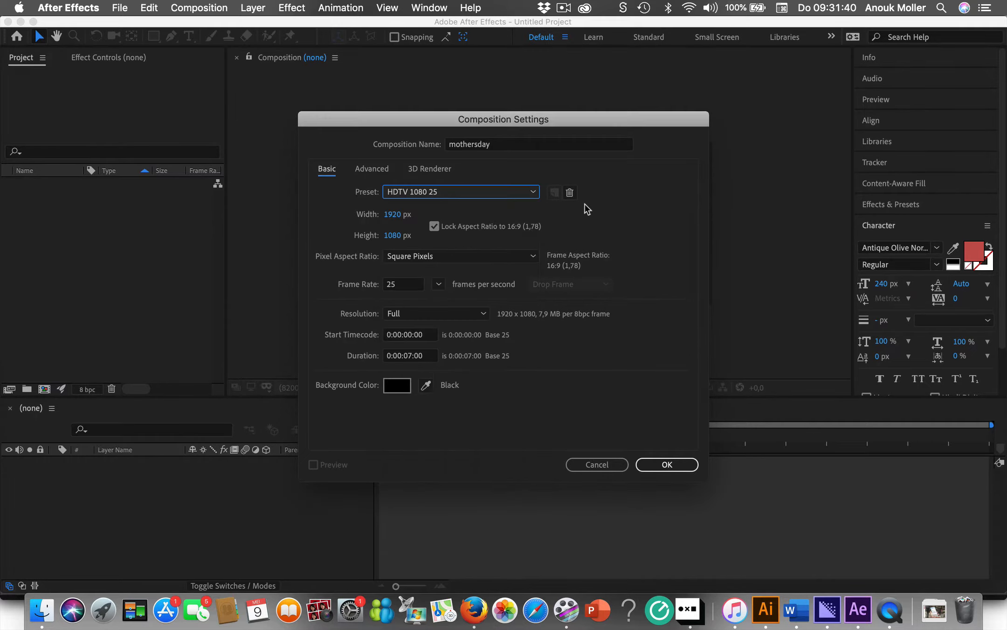
pyautogui.click(521, 192)
pyautogui.scroll(3, 461, 247)
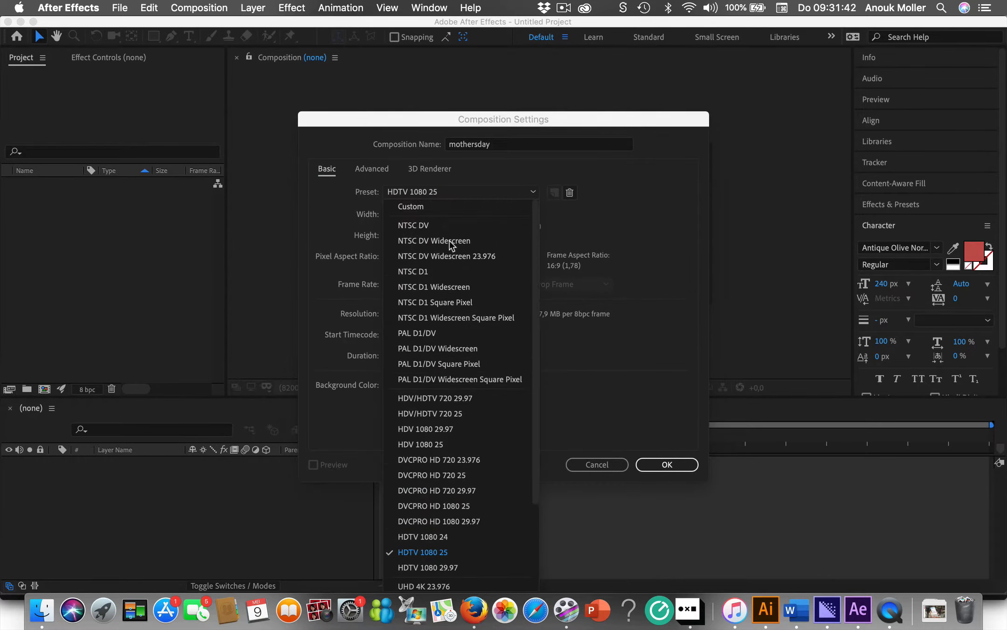
pyautogui.click(425, 211)
# Step: Set the composition's size to 1080 × 1080 px with the aspect ratio unlocked
pyautogui.click(393, 216)
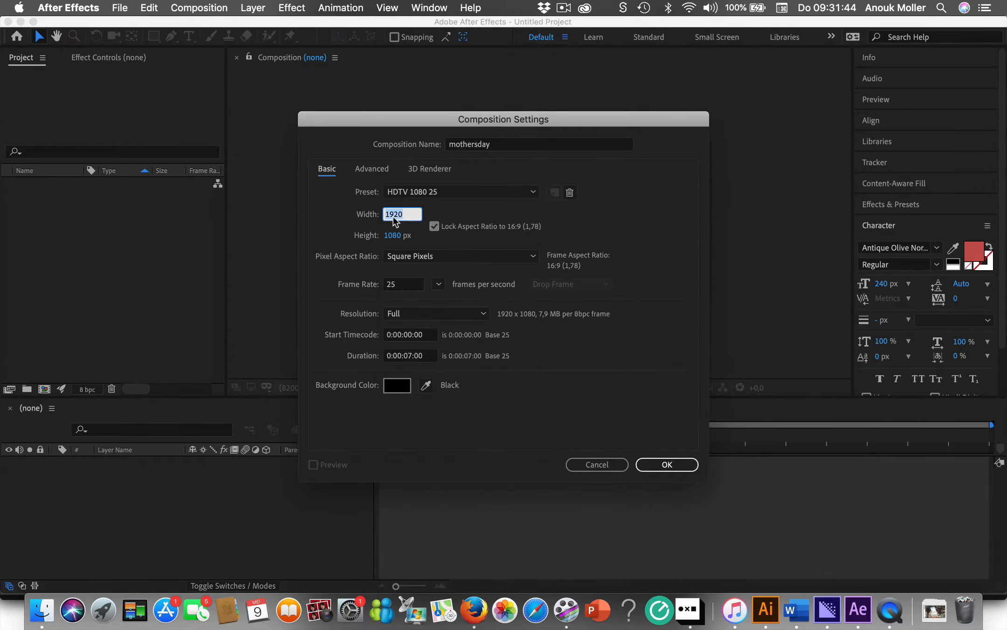
pyautogui.write('1080')
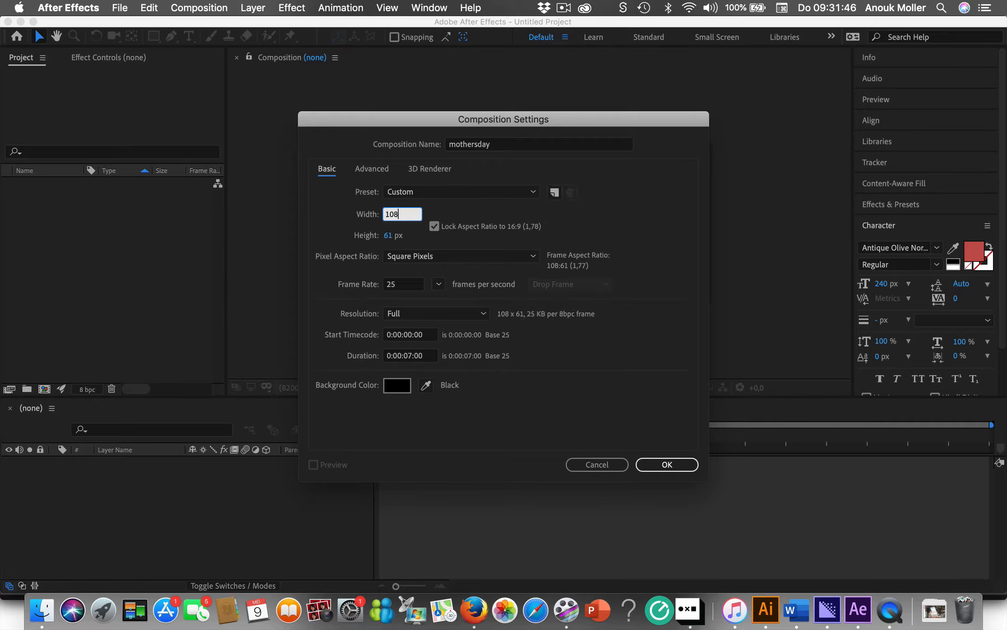
pyautogui.click(435, 225)
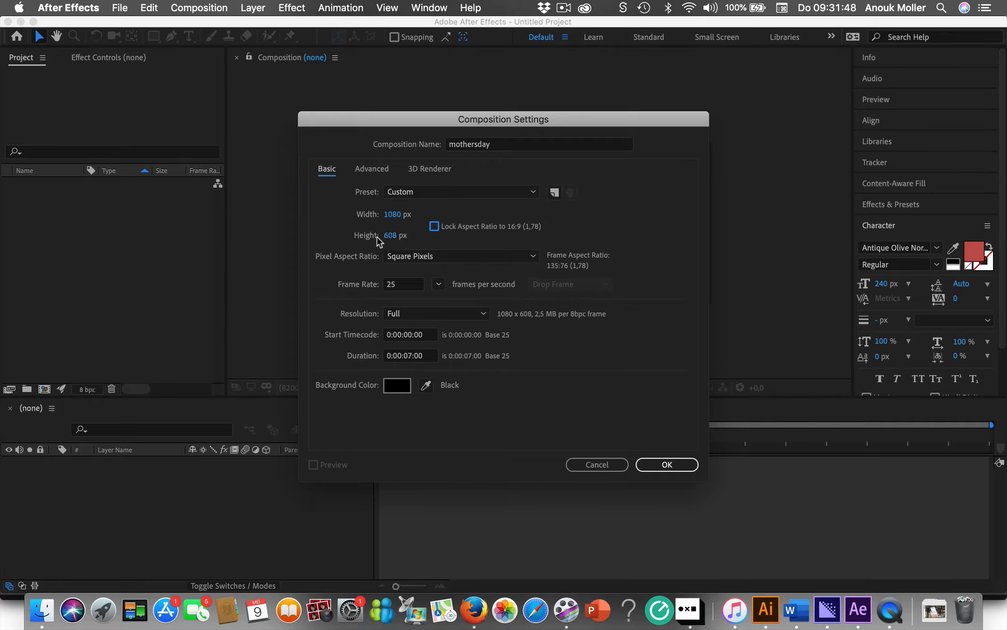
pyautogui.click(389, 234)
pyautogui.write('1068')
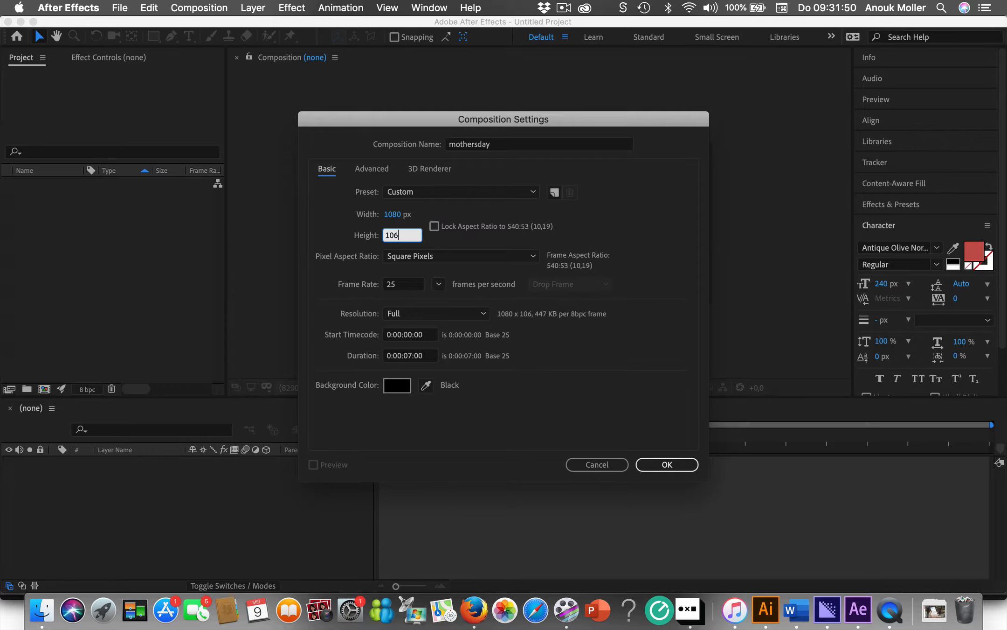
pyautogui.press('BackSpace')
pyautogui.press('BackSpace')
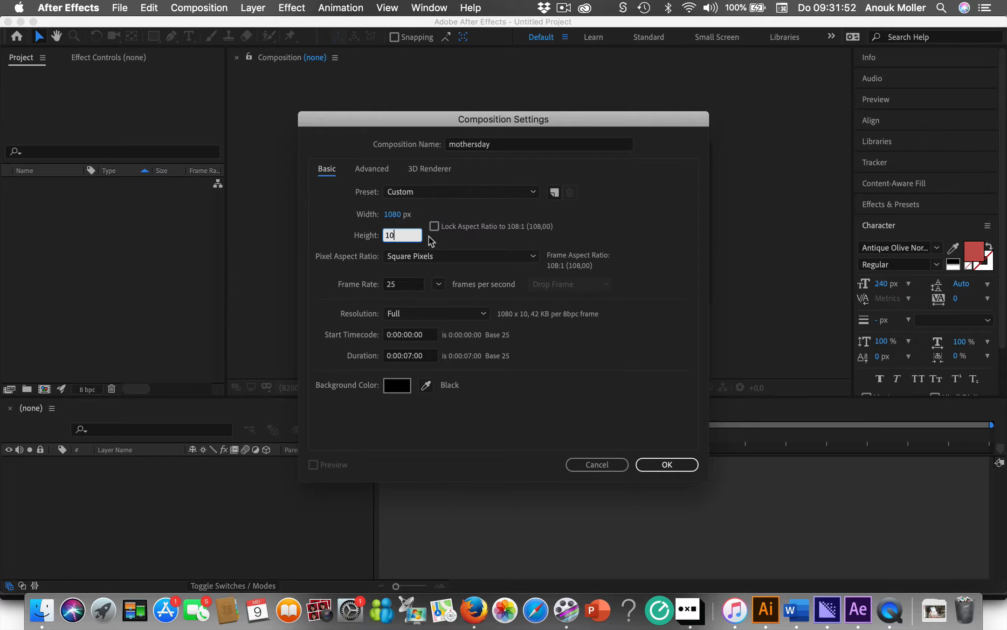
pyautogui.write('80')
pyautogui.click(591, 217)
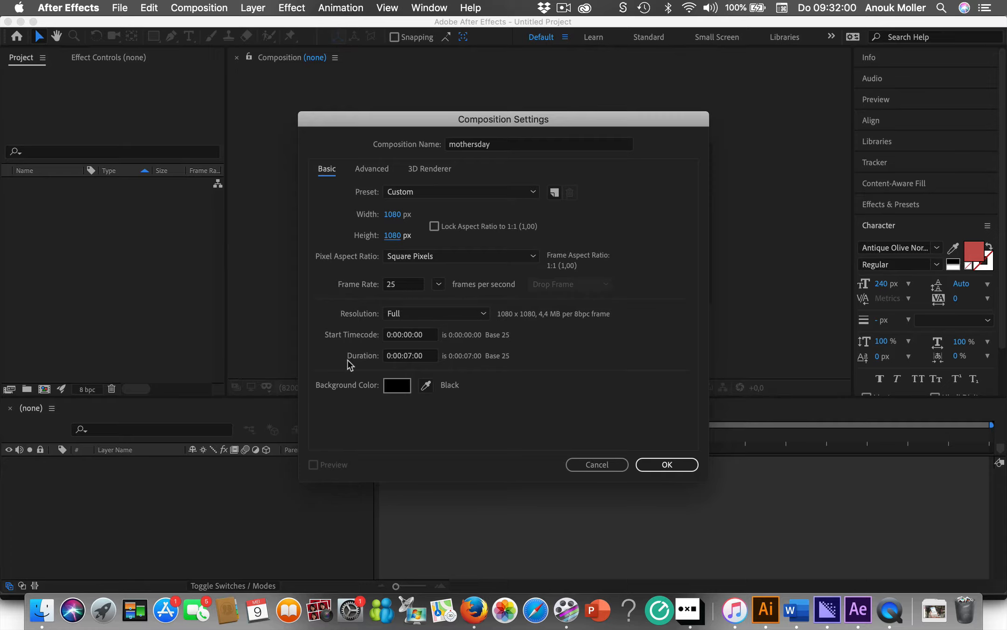
# Step: Create the composition with a duration of 0:00:07:00
pyautogui.click(412, 355)
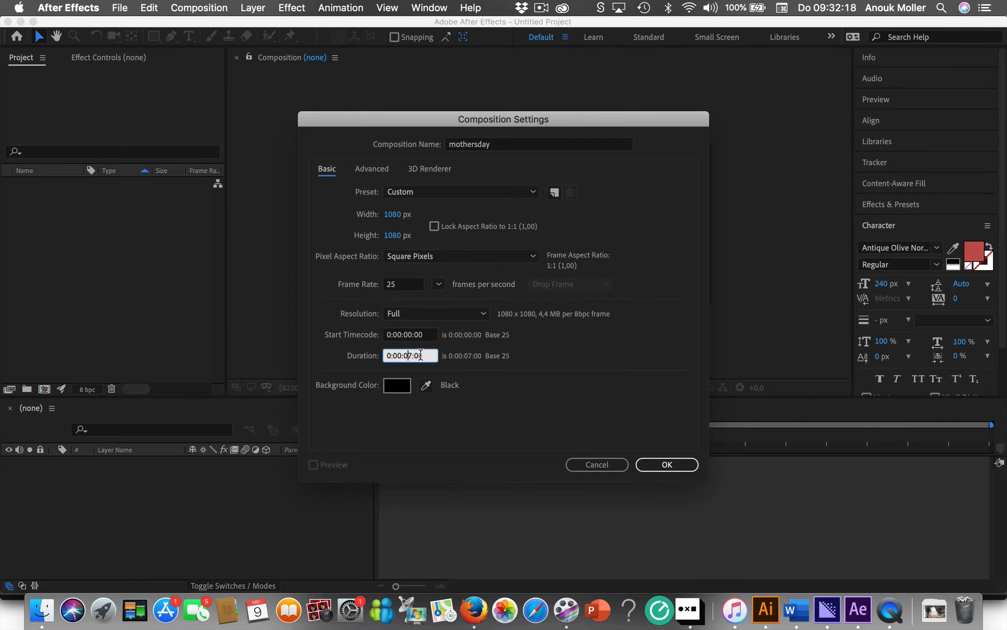
pyautogui.click(671, 464)
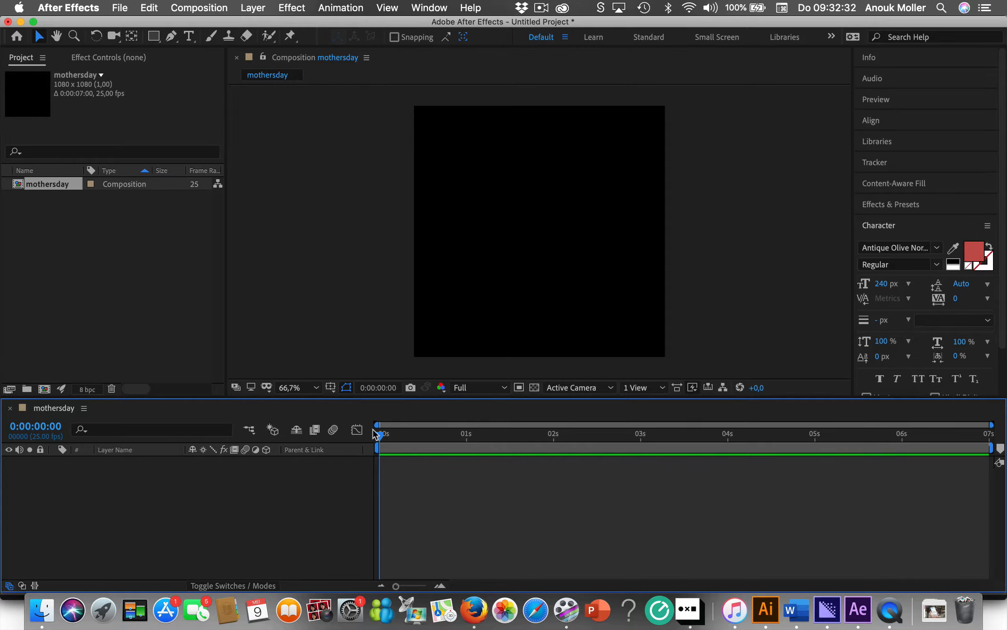
pyautogui.moveTo(380, 436)
pyautogui.mouseDown()
pyautogui.moveTo(553, 441)
pyautogui.moveTo(369, 444)
pyautogui.mouseUp()
# Step: Start a new 1080 × 1080 px solid layer and open its color for editing
pyautogui.click(253, 8)
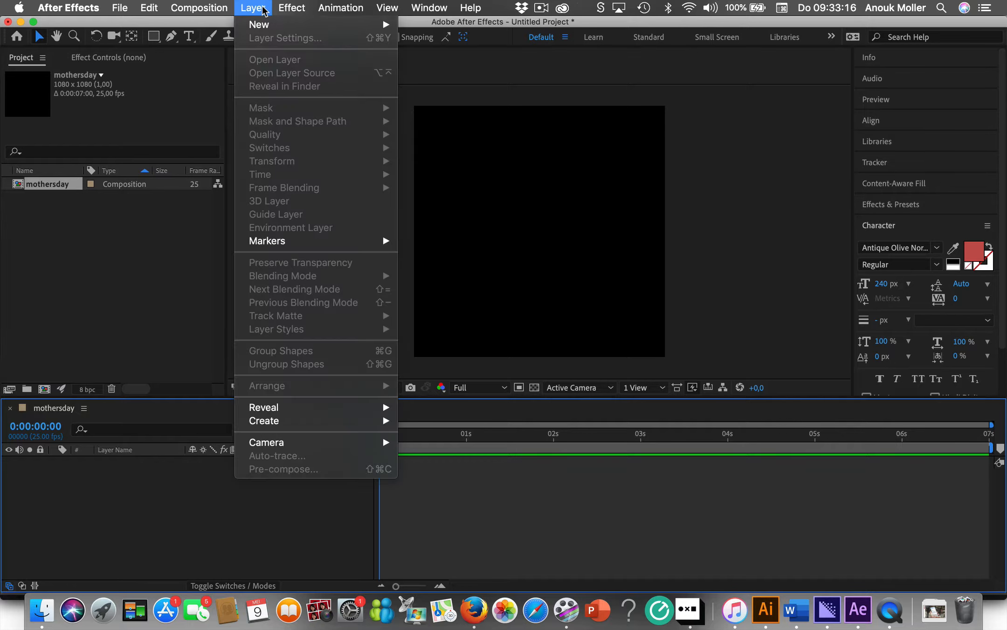
pyautogui.moveTo(260, 28)
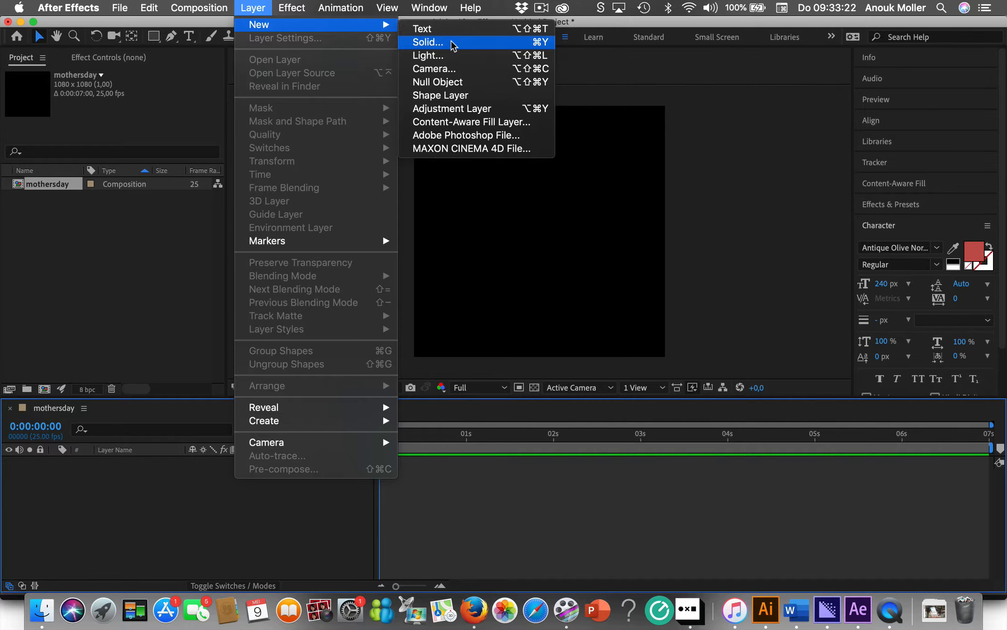
pyautogui.click(428, 42)
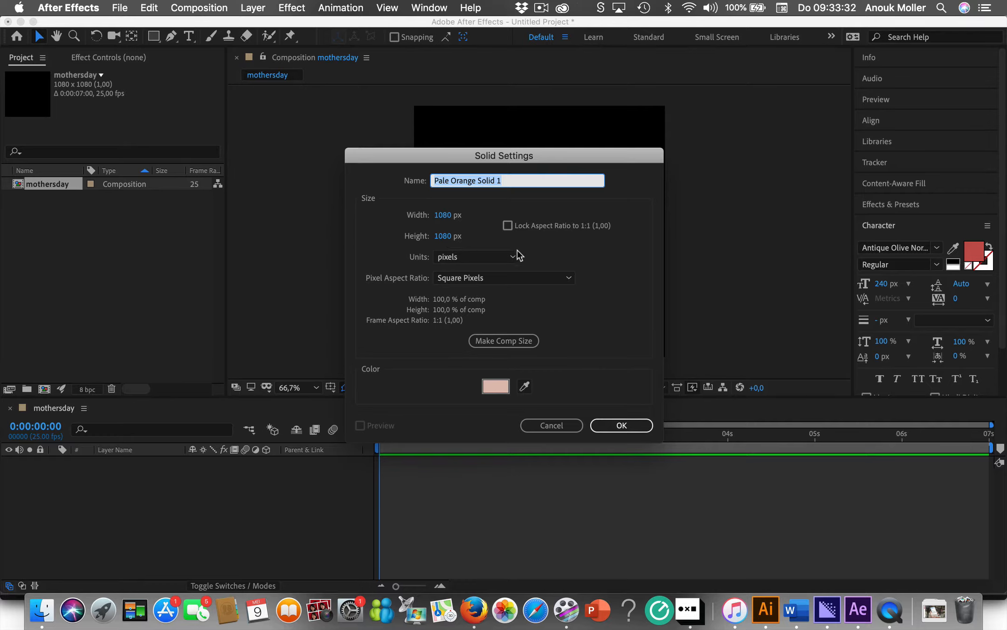
pyautogui.click(495, 386)
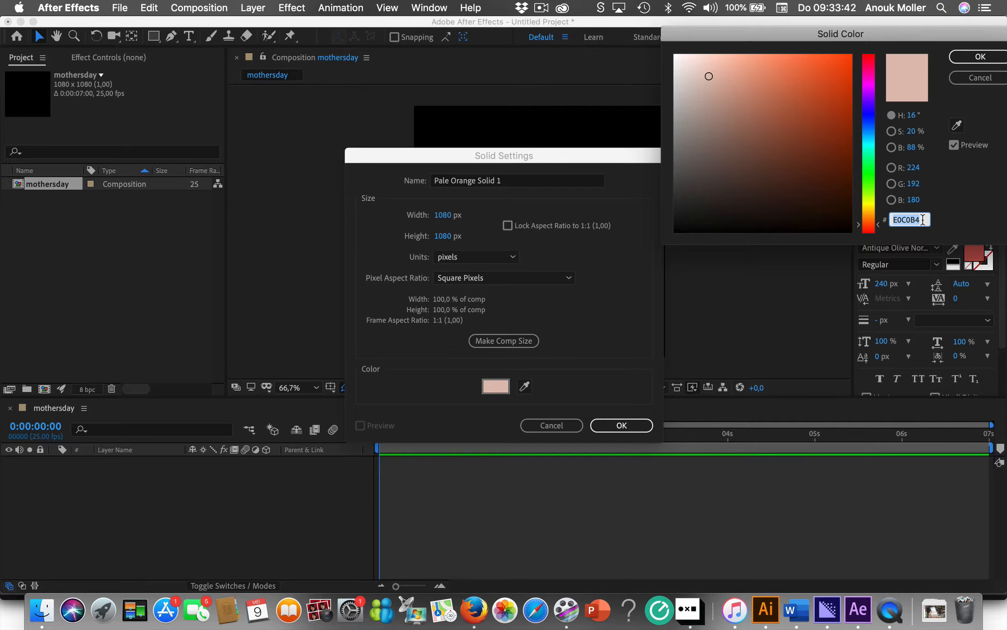
# Step: Try several deeper peach shades for the solid's color
pyautogui.click(743, 88)
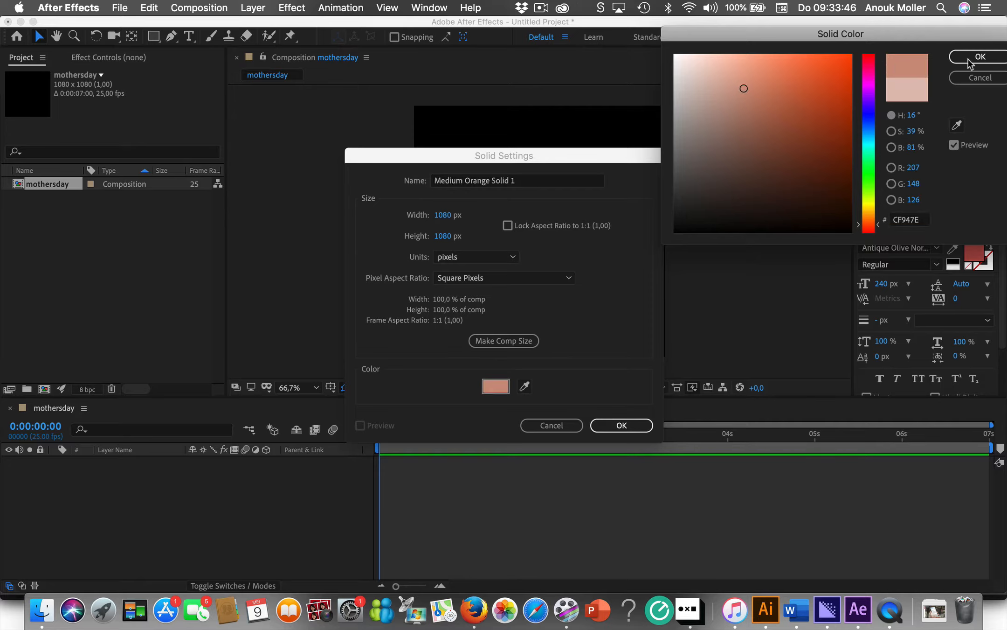
pyautogui.click(723, 83)
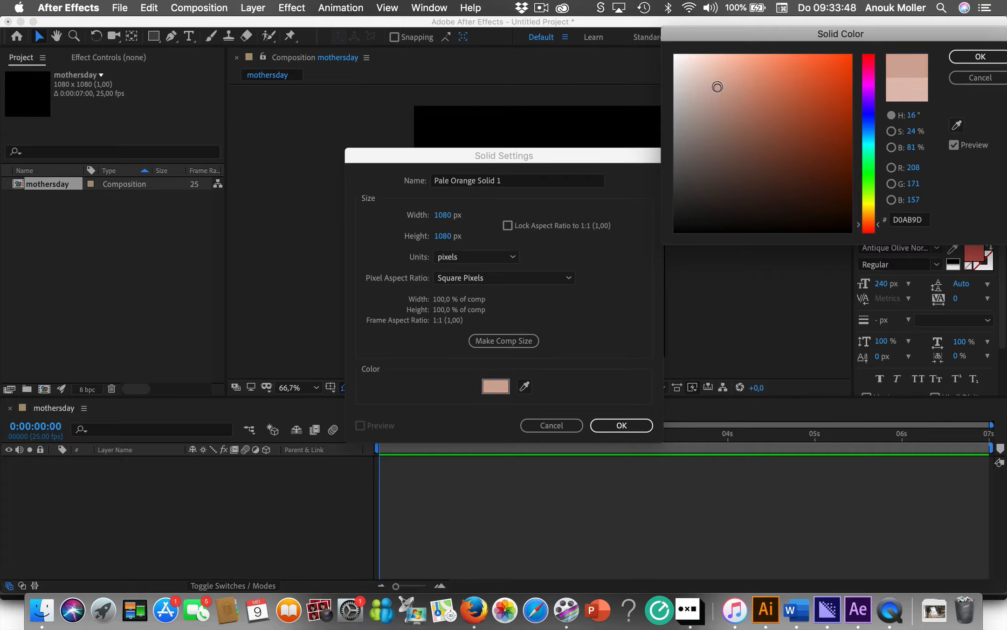
pyautogui.click(726, 90)
pyautogui.click(726, 101)
pyautogui.click(714, 87)
# Step: Set the solid's color to hex DDB0A0 and create the layer
pyautogui.click(905, 218)
pyautogui.write('DDB')
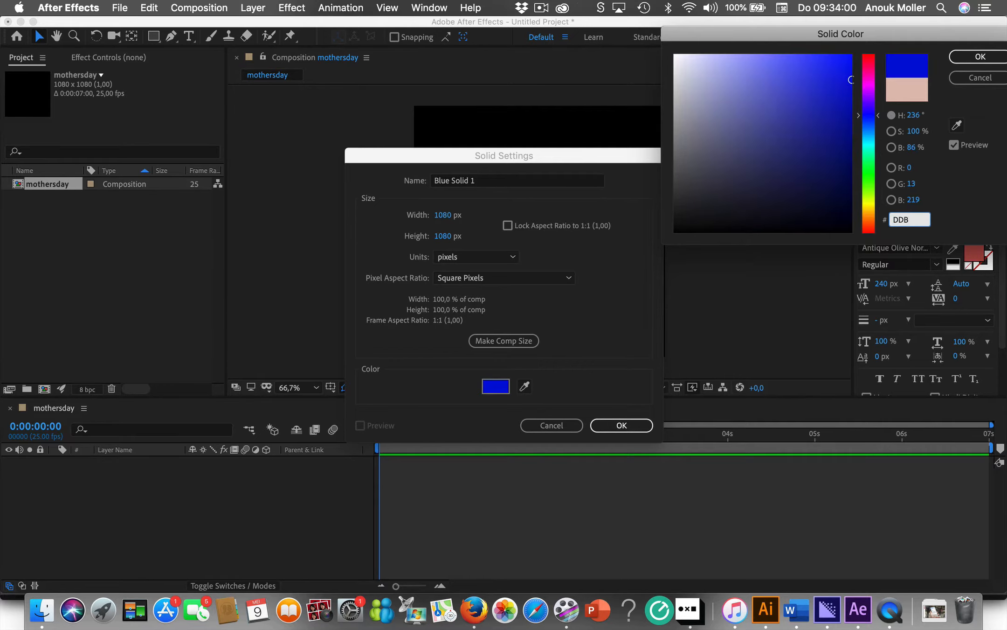
pyautogui.write('0A')
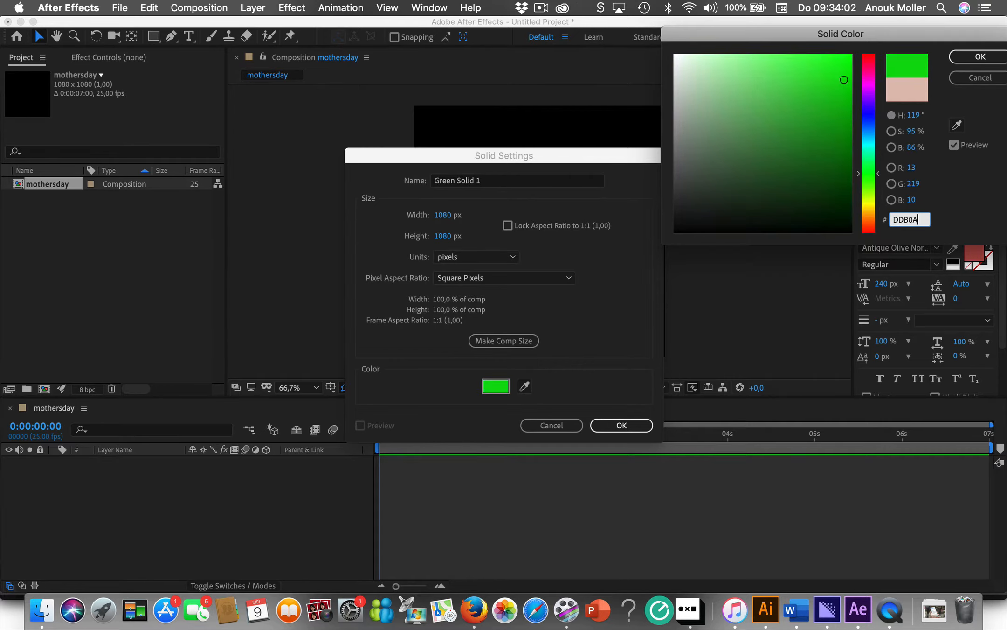
pyautogui.write('0')
pyautogui.click(984, 57)
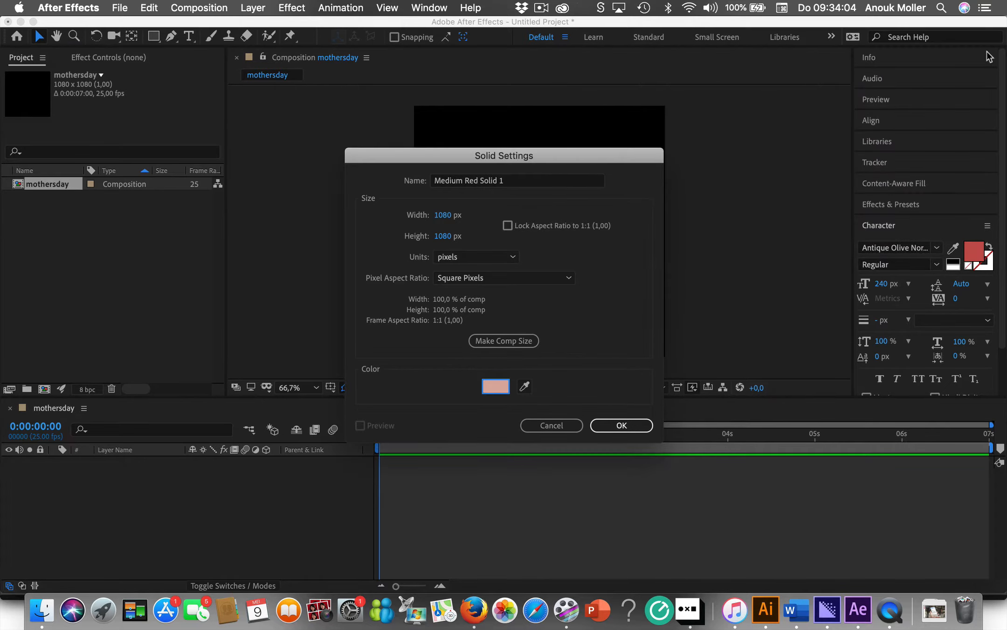
pyautogui.click(645, 428)
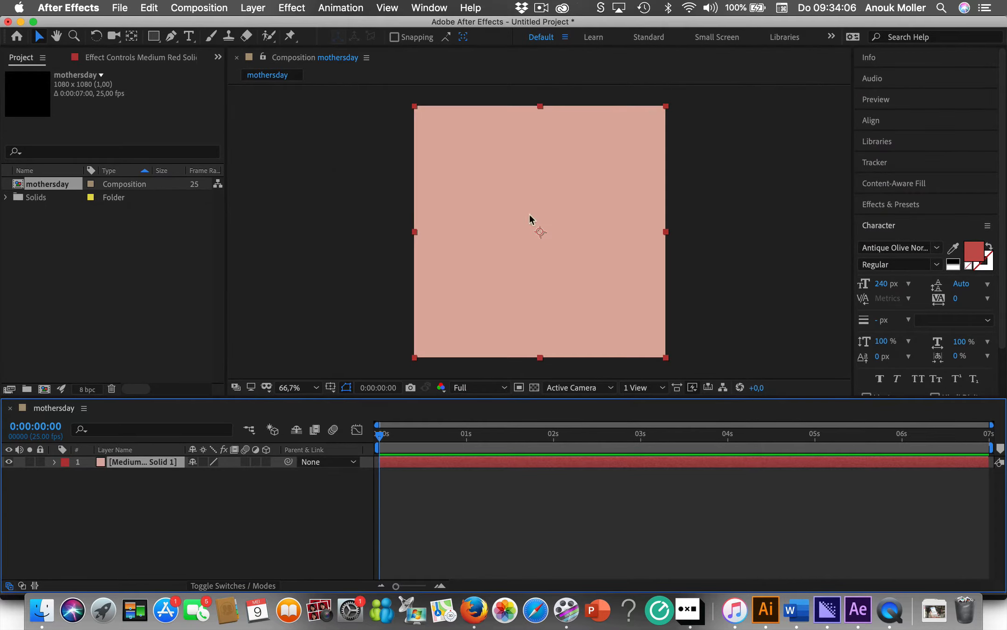
pyautogui.click(330, 221)
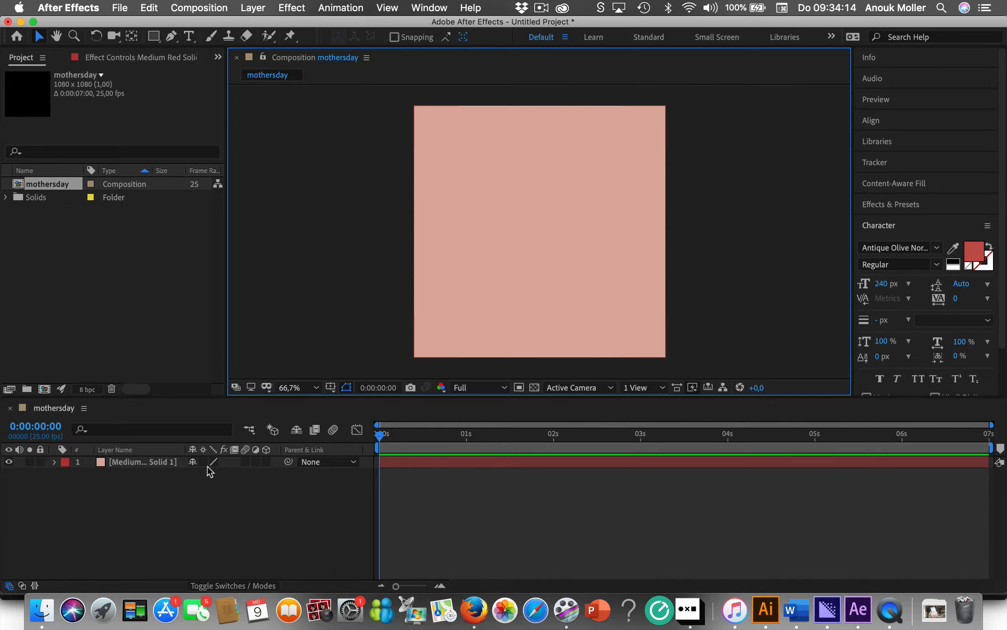
pyautogui.moveTo(380, 435)
pyautogui.mouseDown()
pyautogui.moveTo(617, 447)
pyautogui.moveTo(364, 430)
pyautogui.mouseUp()
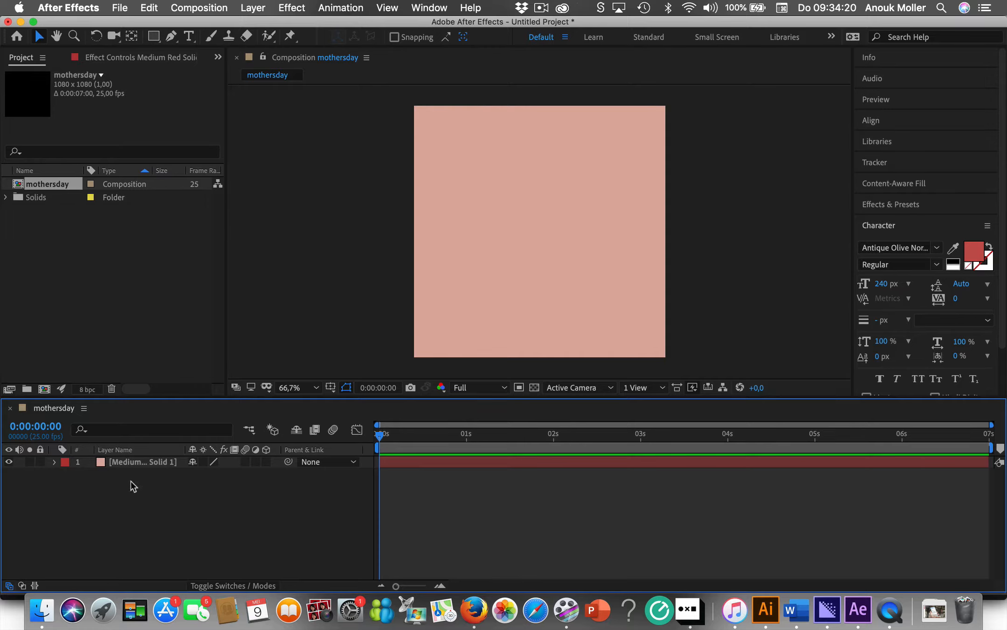
# Step: Rename the peach solid layer to Background
pyautogui.click(128, 462)
pyautogui.rightClick(127, 462)
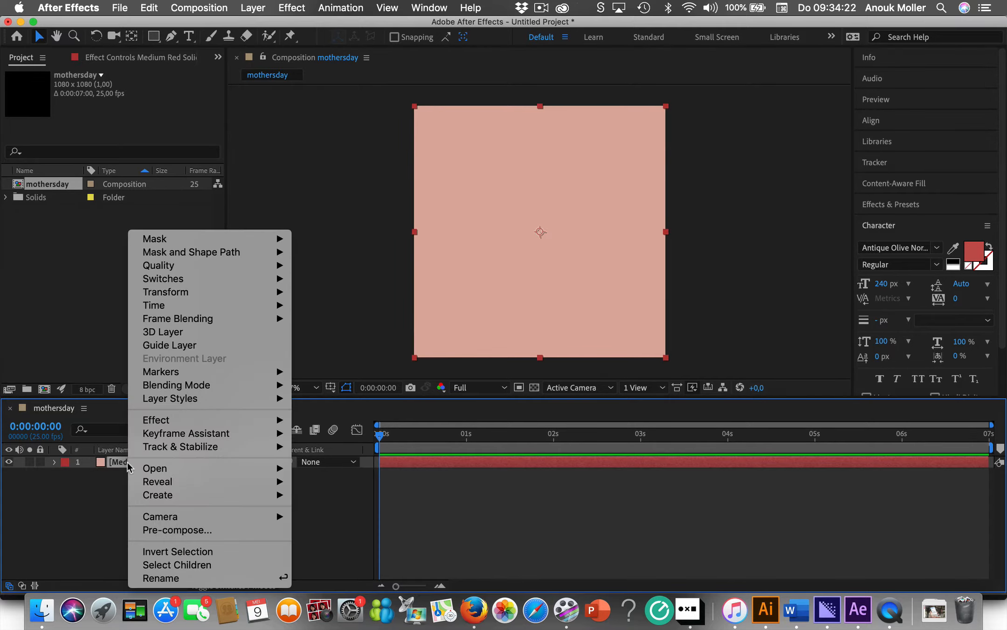
pyautogui.click(161, 578)
pyautogui.write('Ba')
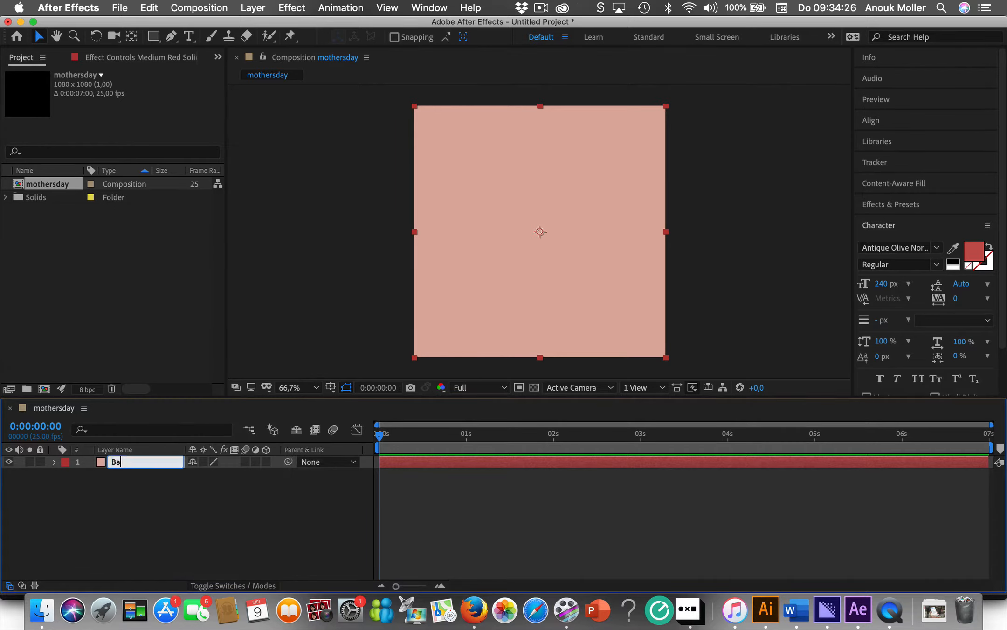
pyautogui.write('cground')
pyautogui.press('Return')
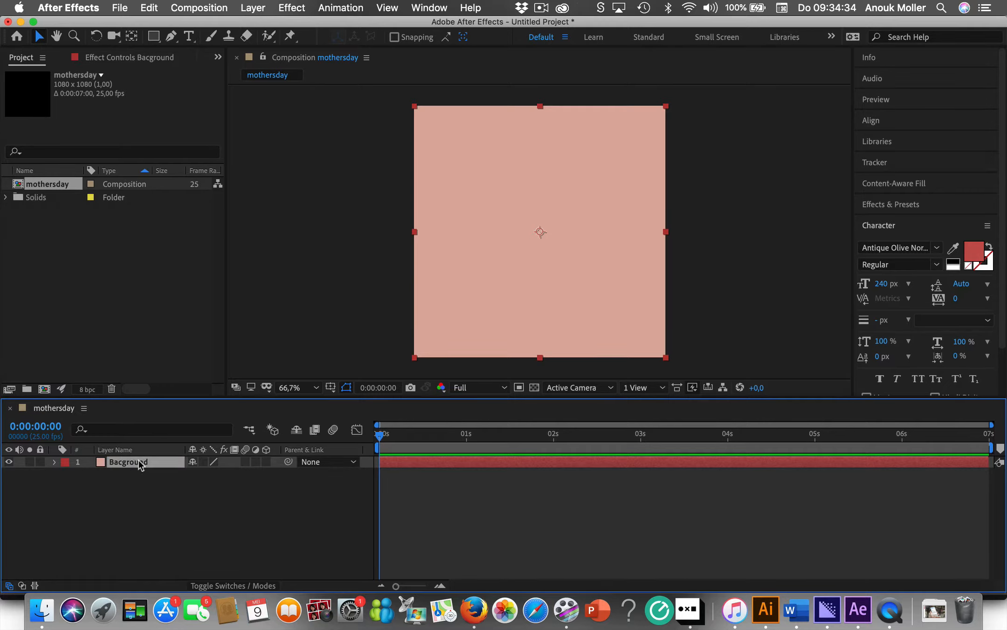
pyautogui.rightClick(139, 460)
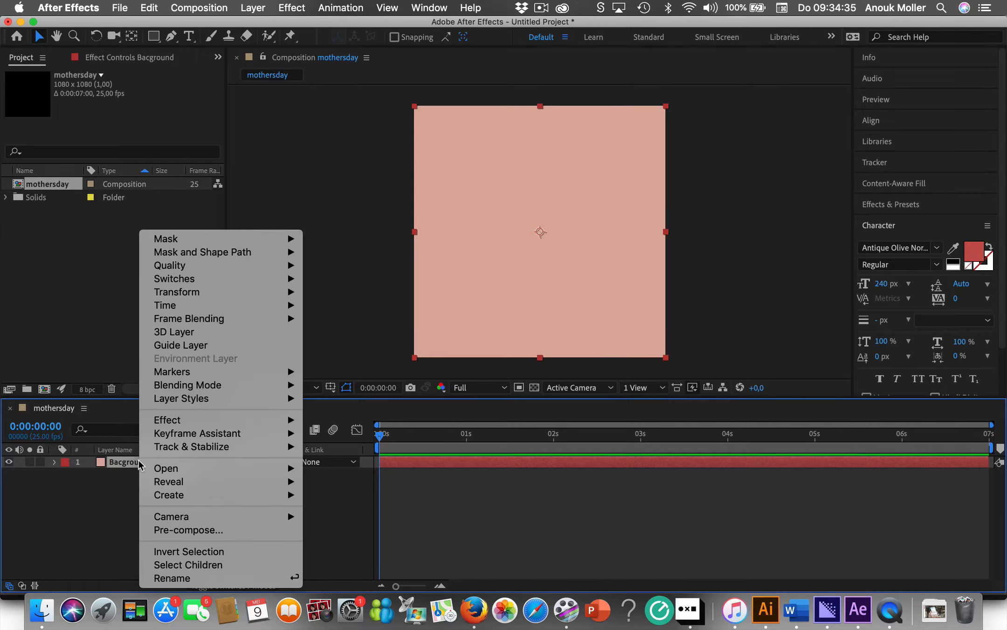
pyautogui.click(196, 579)
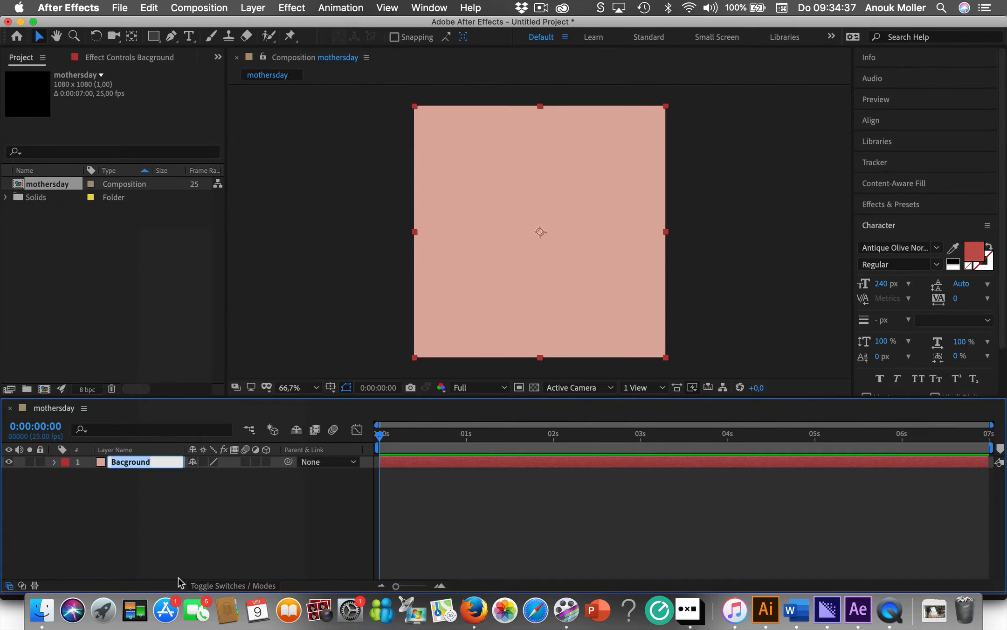
pyautogui.click(126, 461)
pyautogui.write('k')
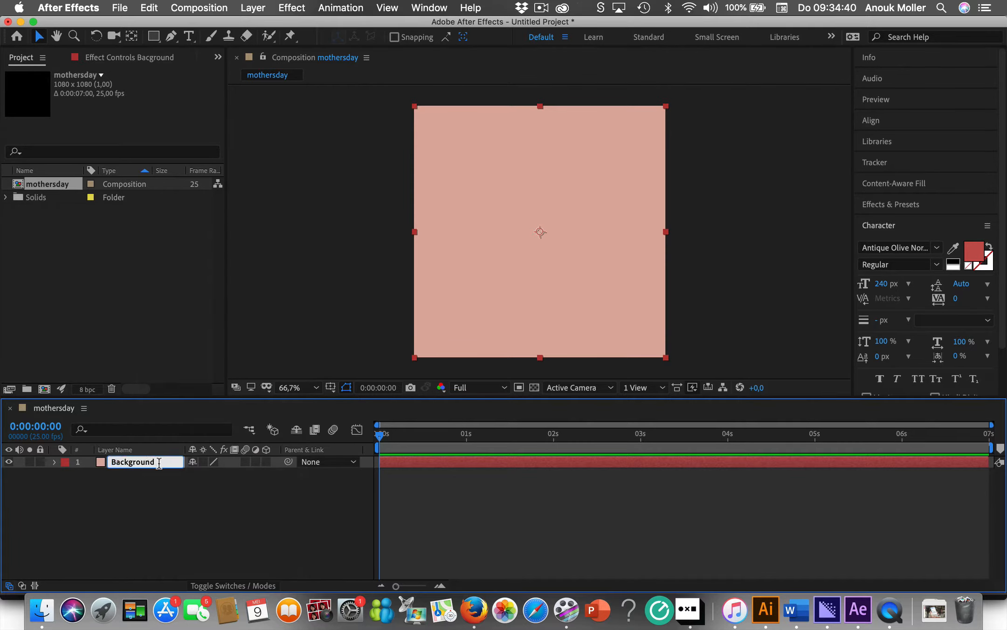
pyautogui.press('Return')
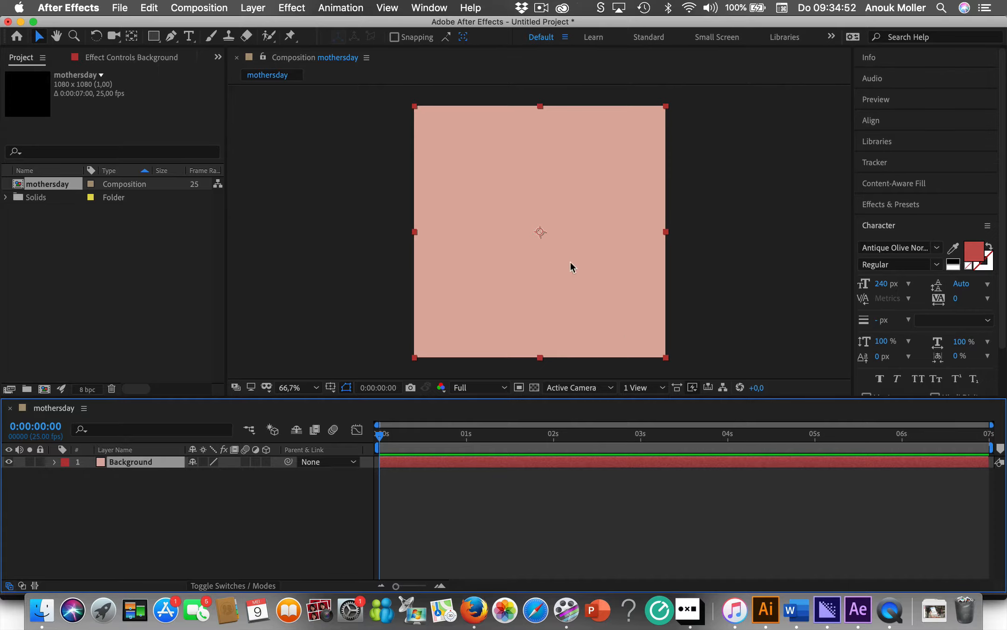
# Step: Try moving the Background layer on the canvas, undo the move, and lock the layer
pyautogui.moveTo(588, 260); pyautogui.dragTo(608, 245)
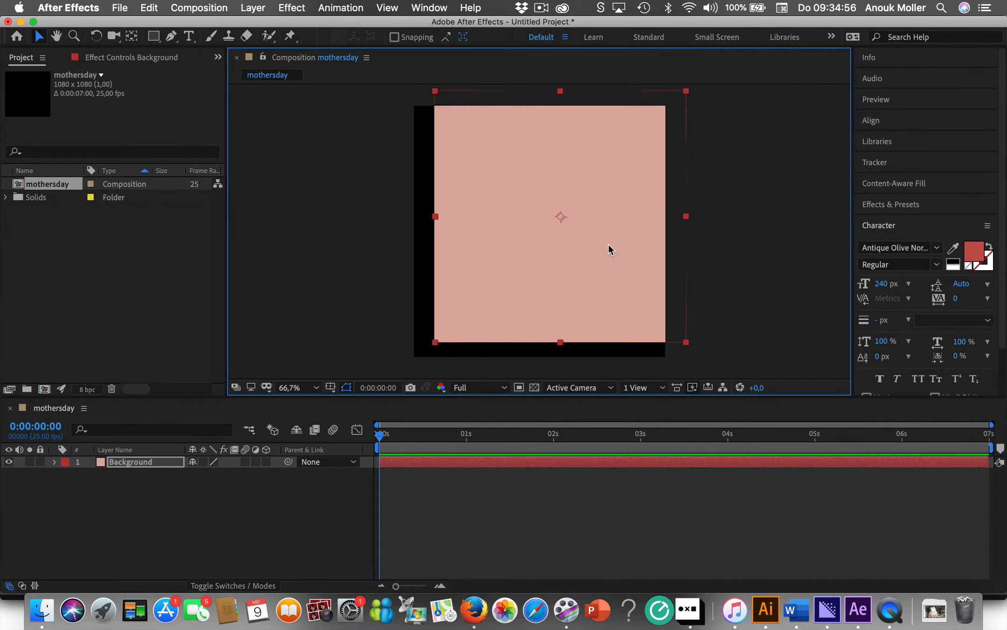
pyautogui.press('super+z')
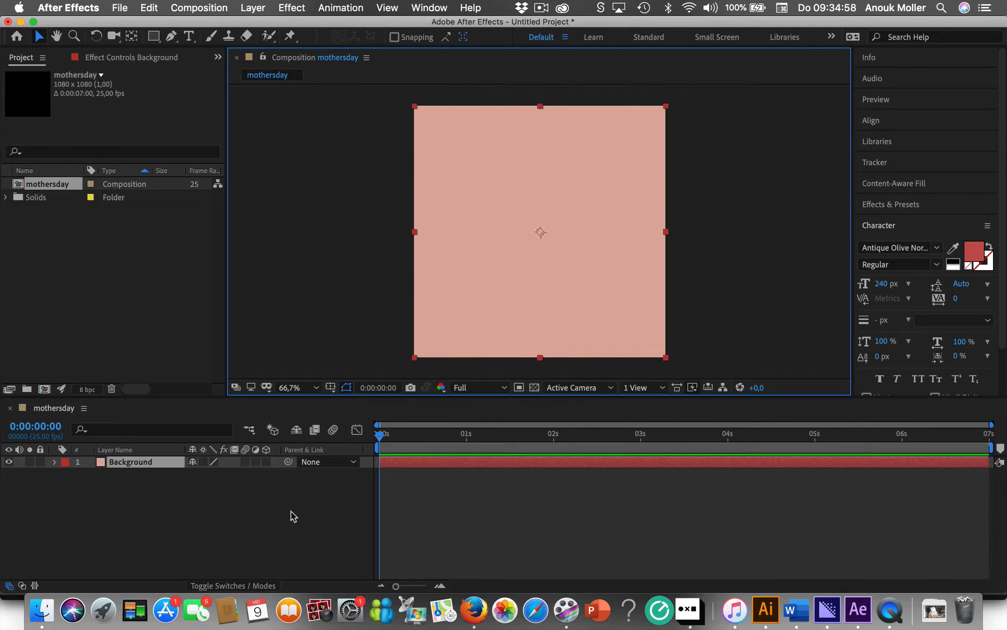
pyautogui.click(41, 462)
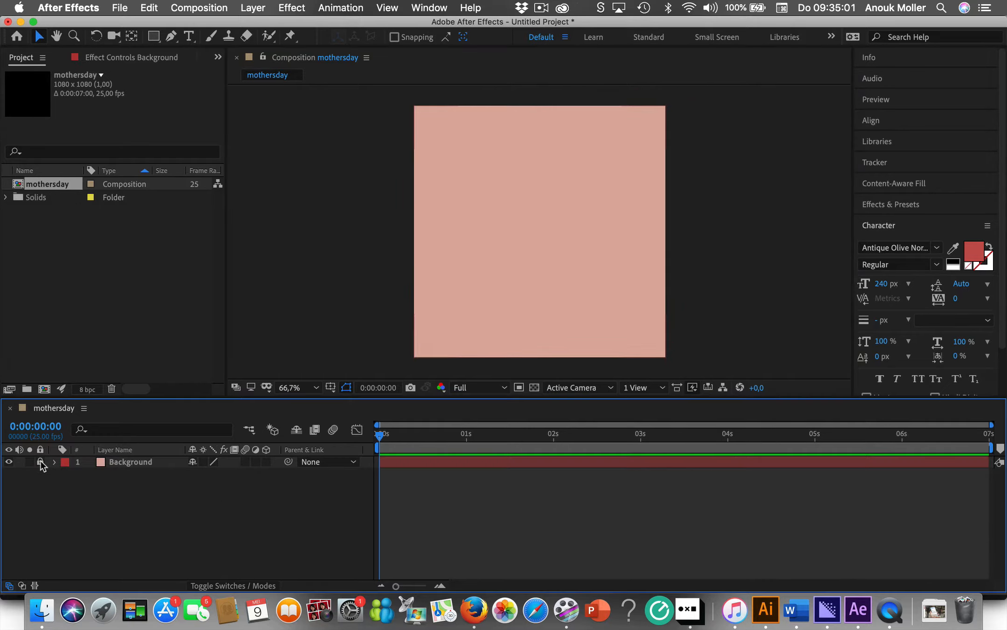
pyautogui.click(535, 279)
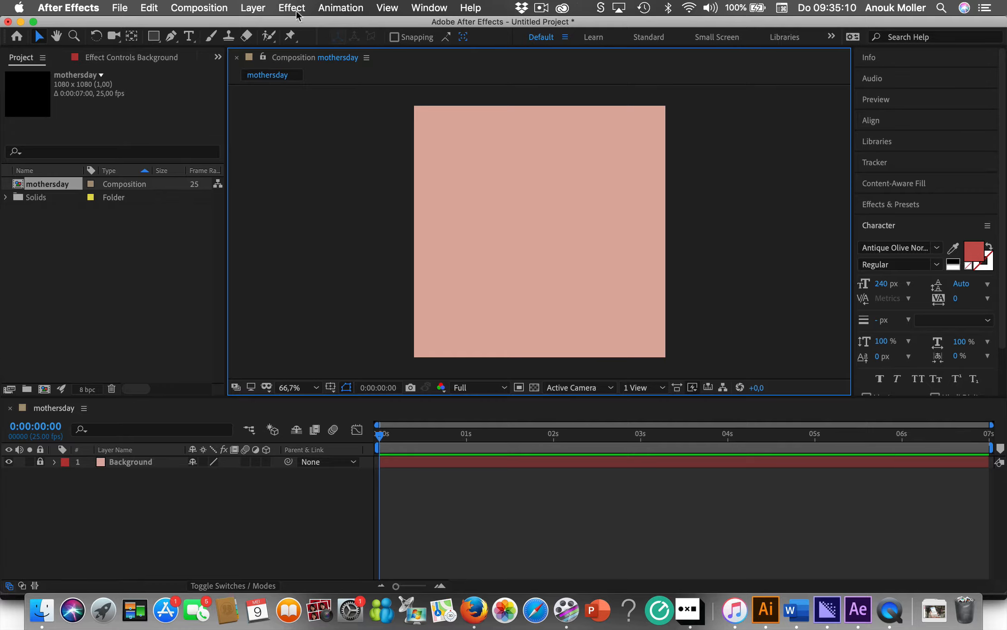
# Step: Add a new text layer reading "Great" to the composition
pyautogui.click(262, 8)
pyautogui.moveTo(263, 27)
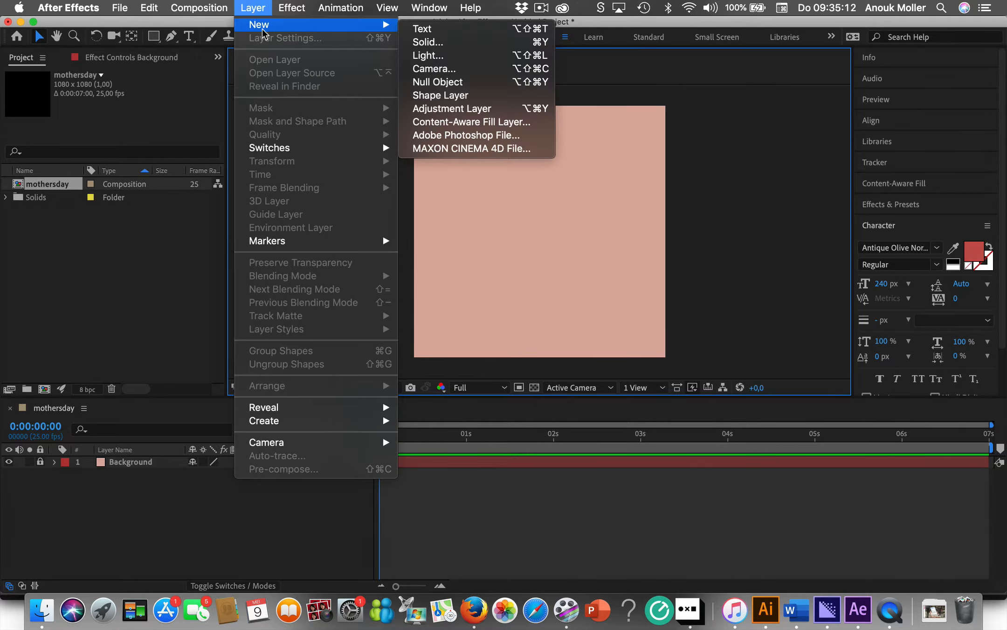
pyautogui.click(435, 30)
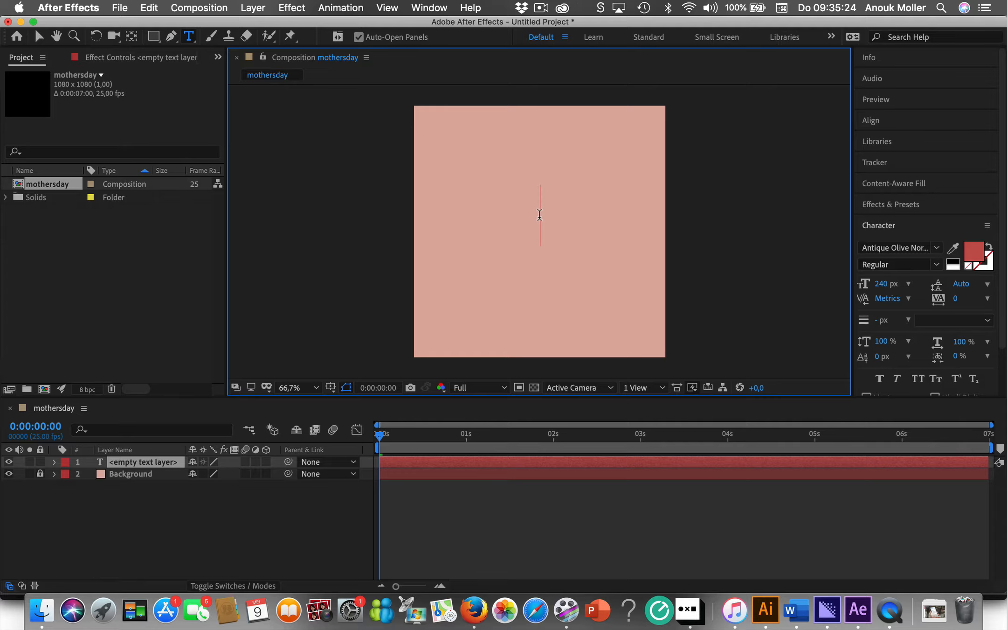
pyautogui.write('Gr')
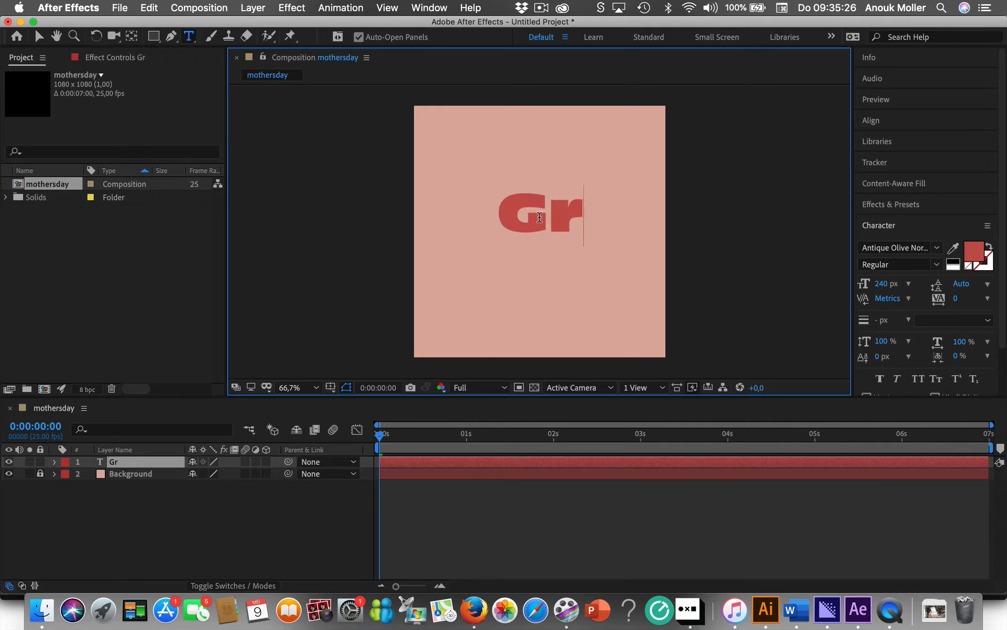
pyautogui.write('eat')
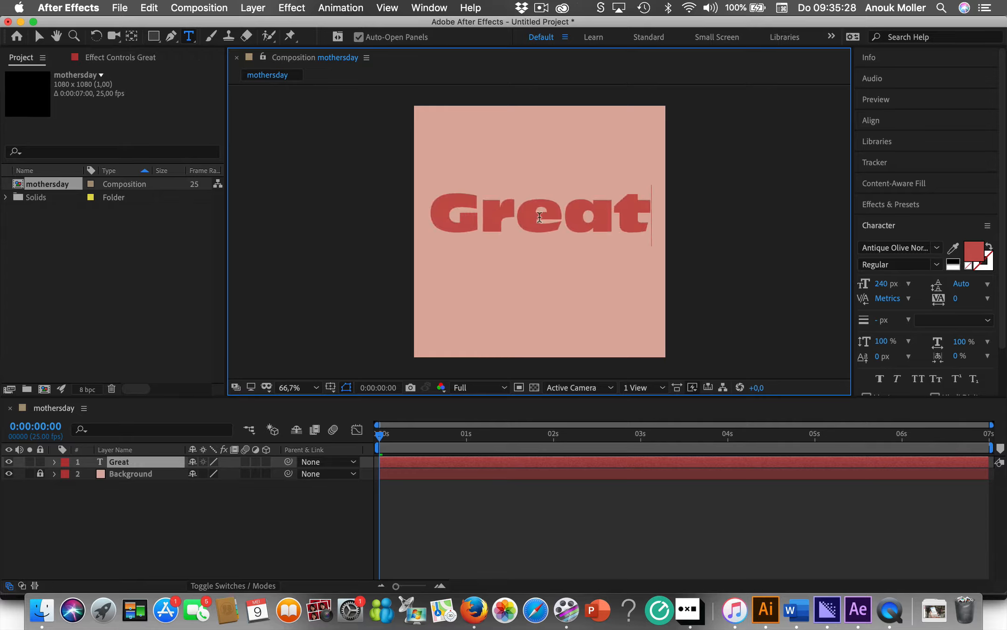
# Step: Change the font of the word "Great" to IvyMode Light Italic
pyautogui.doubleClick(540, 217)
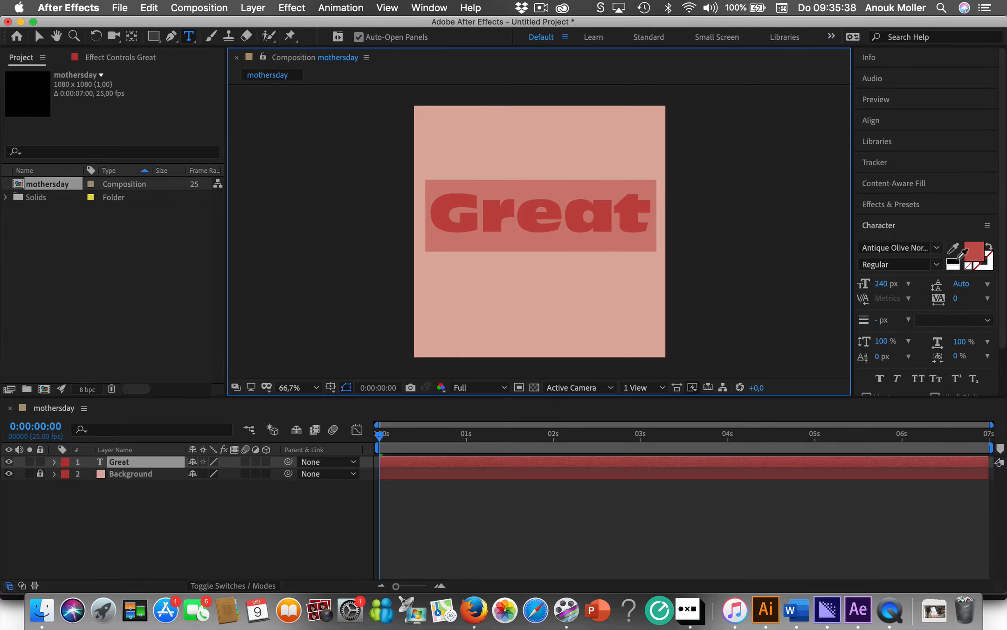
pyautogui.click(936, 248)
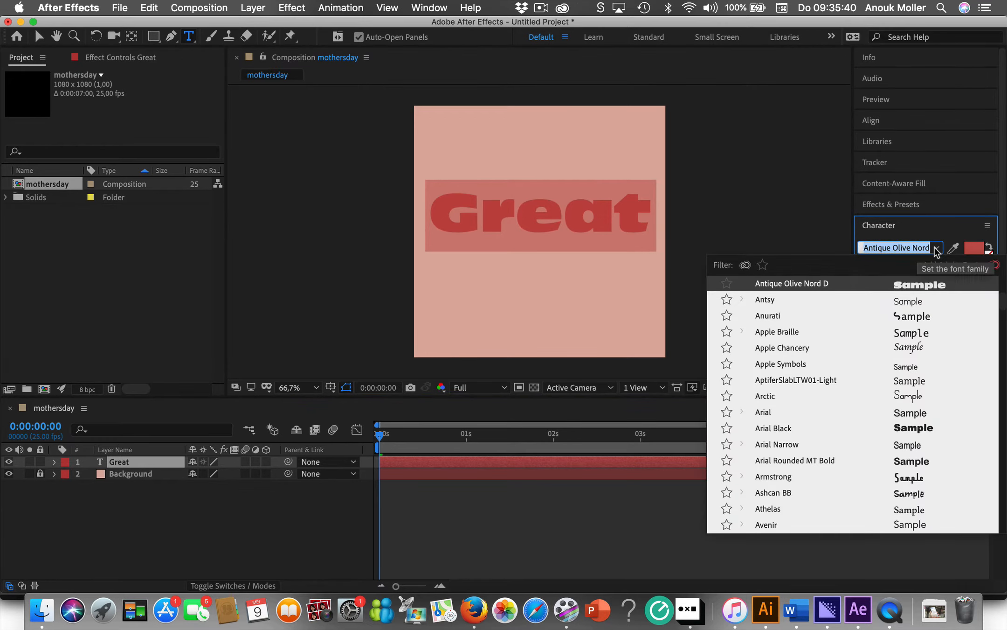
pyautogui.write('Ivy')
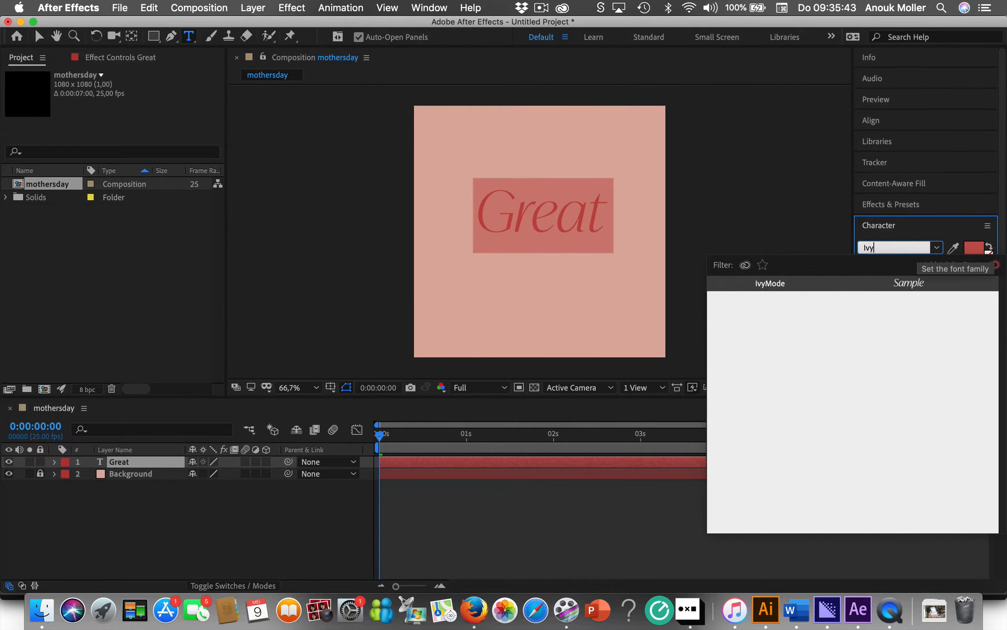
pyautogui.click(776, 284)
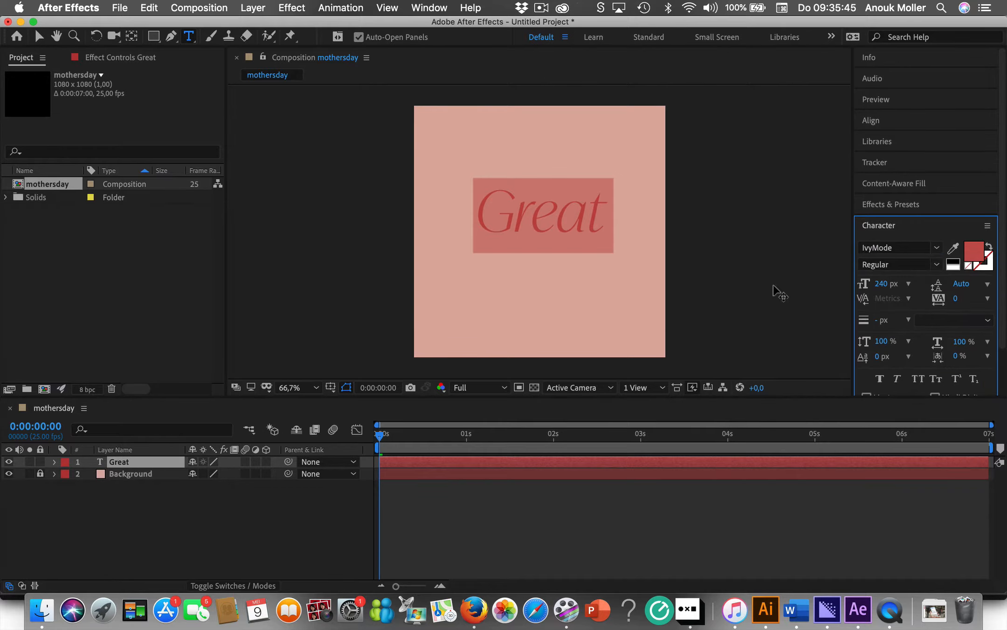
pyautogui.click(881, 283)
pyautogui.click(840, 296)
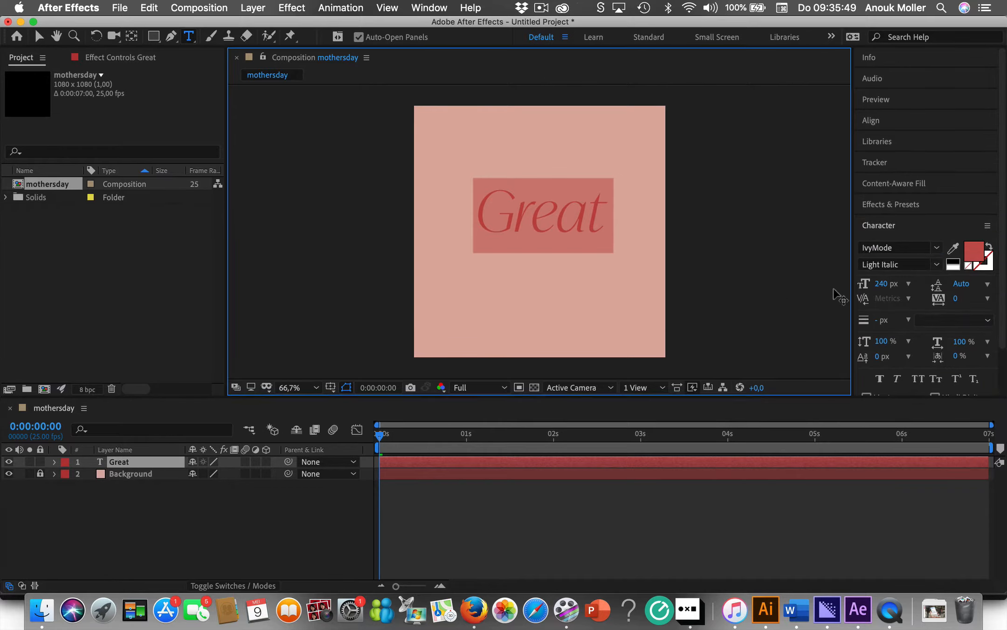
# Step: Reduce the font size of the word "Great" to 105 px
pyautogui.click(882, 285)
pyautogui.press('Down')
pyautogui.press('Down')
pyautogui.press('Down')
pyautogui.press('Down')
pyautogui.press('Down')
pyautogui.press('Down')
pyautogui.press('Down')
pyautogui.press('Down')
pyautogui.press('Down')
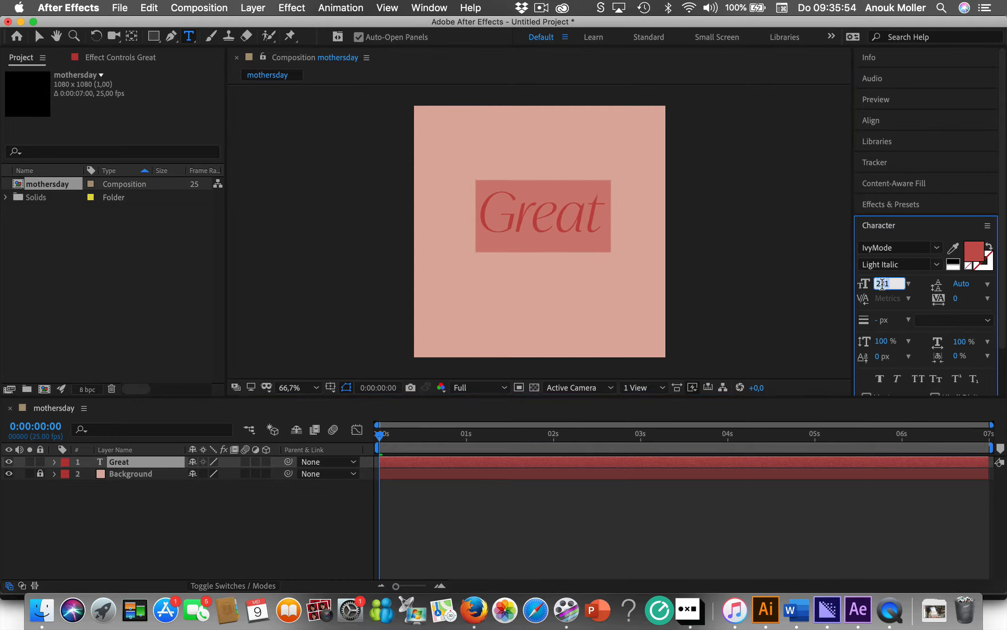
pyautogui.write('10')
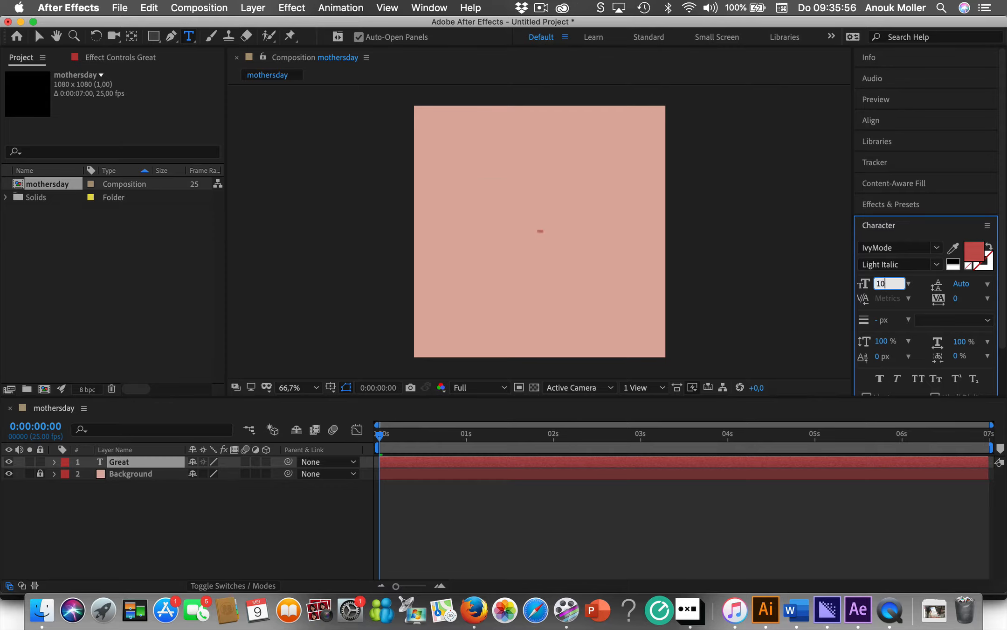
pyautogui.write('4')
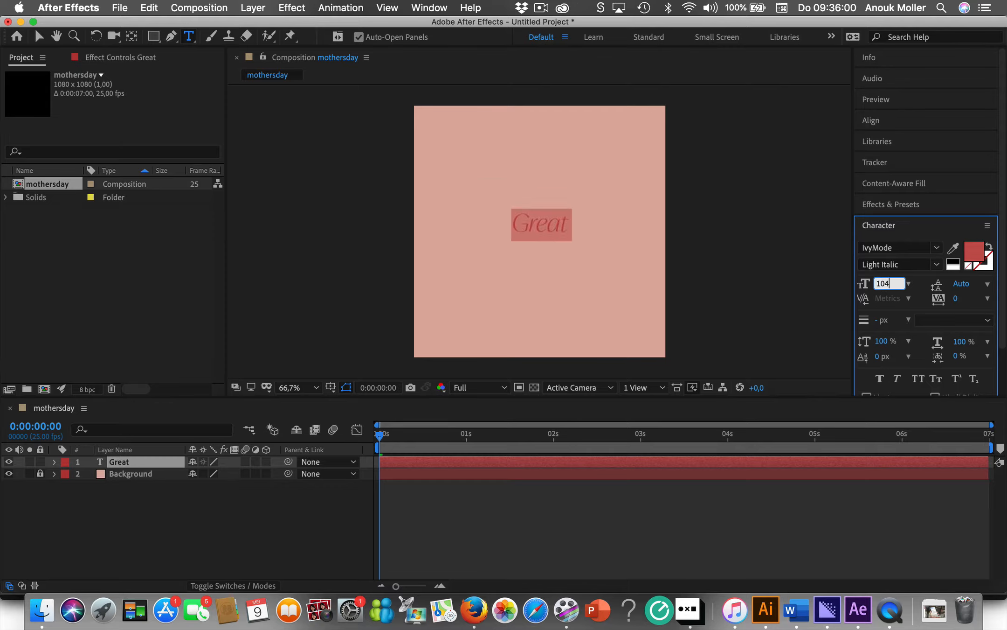
pyautogui.press('Return')
pyautogui.moveTo(878, 283)
pyautogui.mouseDown()
pyautogui.moveTo(814, 286)
pyautogui.moveTo(915, 283)
pyautogui.moveTo(882, 285)
pyautogui.mouseUp()
# Step: Extend the text to three lines reading "Great job mom.", "I turned out" and "awesome."
pyautogui.click(549, 228)
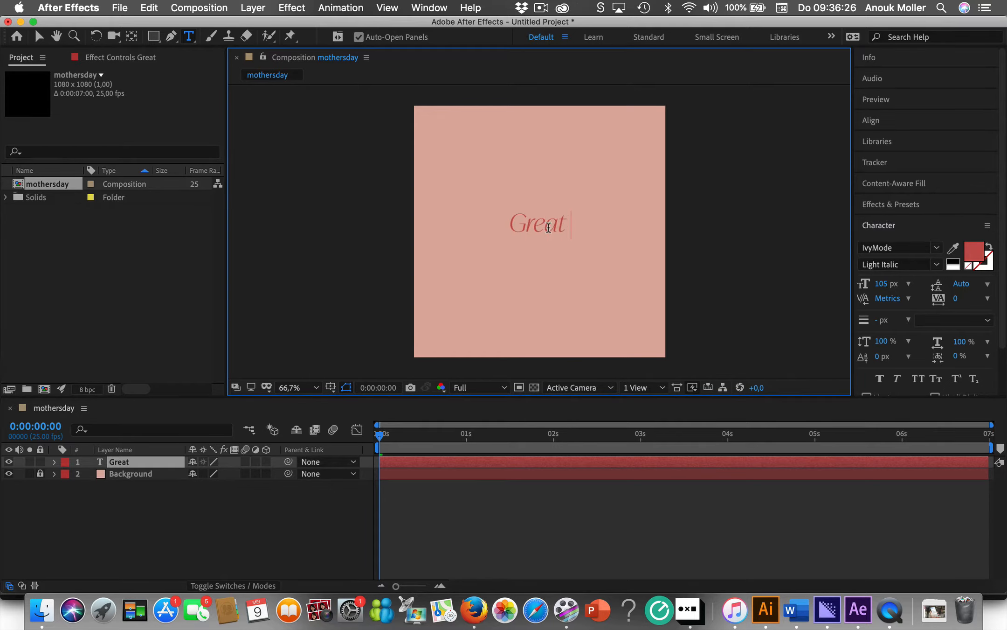
pyautogui.write('job m')
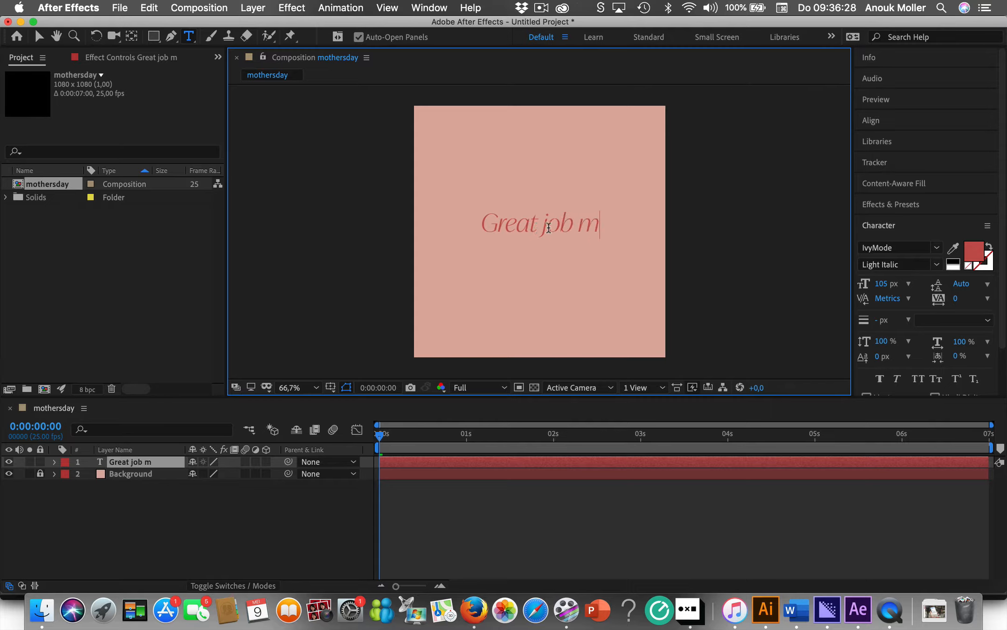
pyautogui.write('om.')
pyautogui.press('Return')
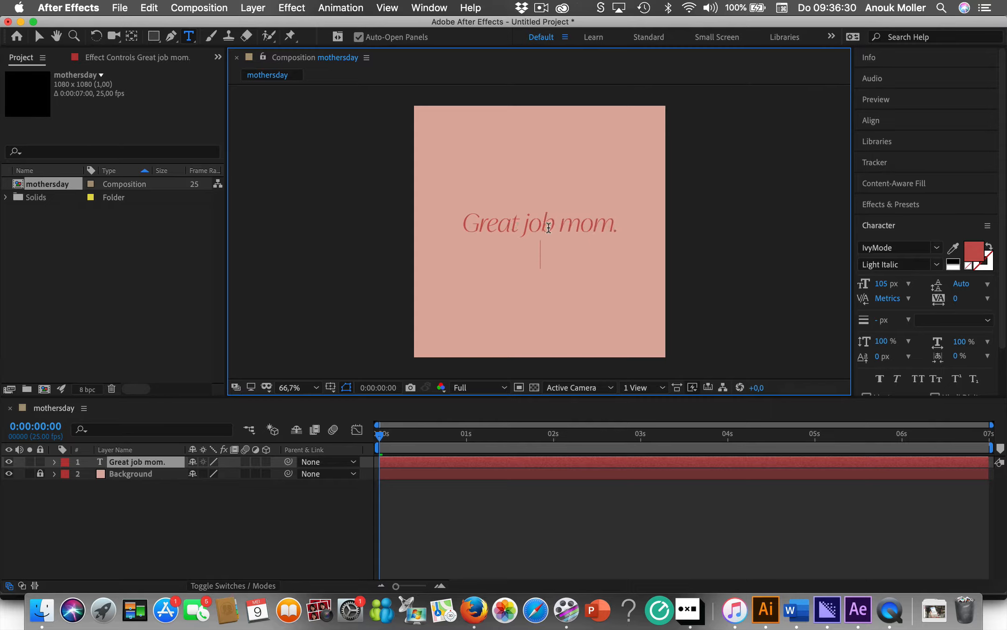
pyautogui.write('I turned out')
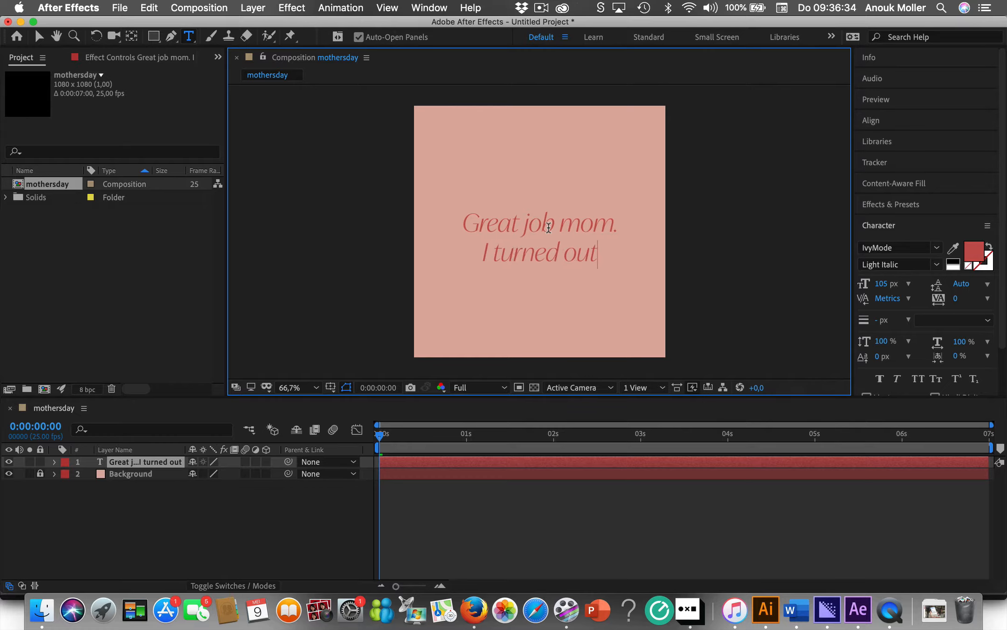
pyautogui.press('Return')
pyautogui.write('awesome')
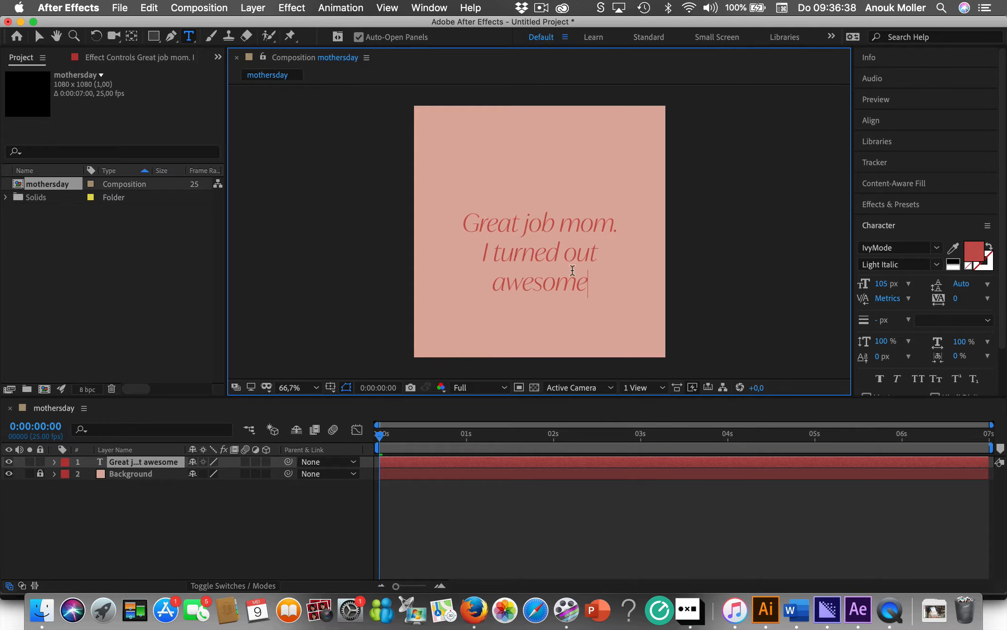
pyautogui.write('.')
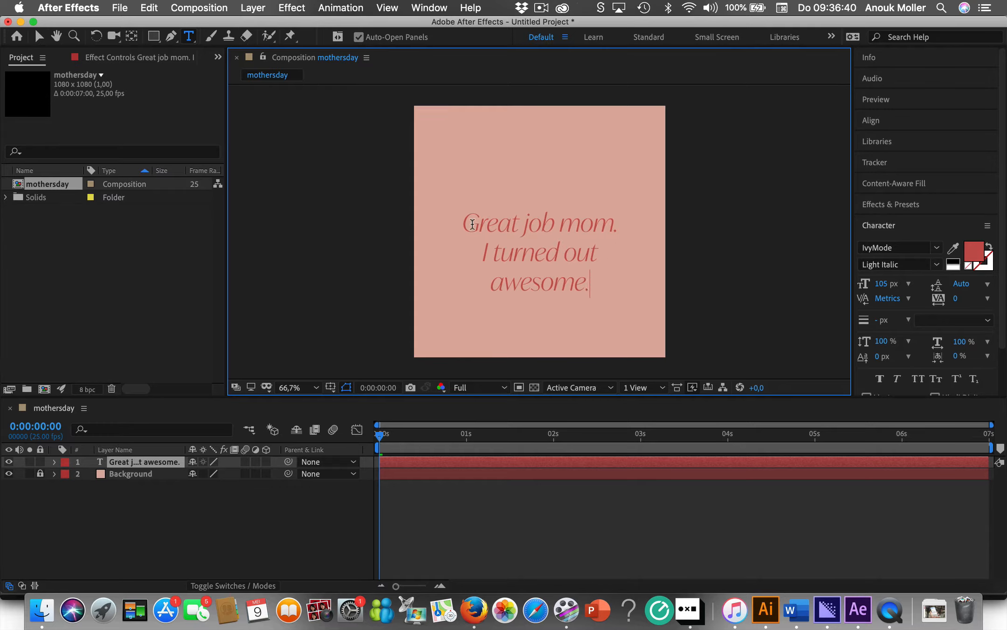
# Step: Rename the text layer to Great Job and switch to the Selection tool
pyautogui.moveTo(472, 224); pyautogui.dragTo(614, 291)
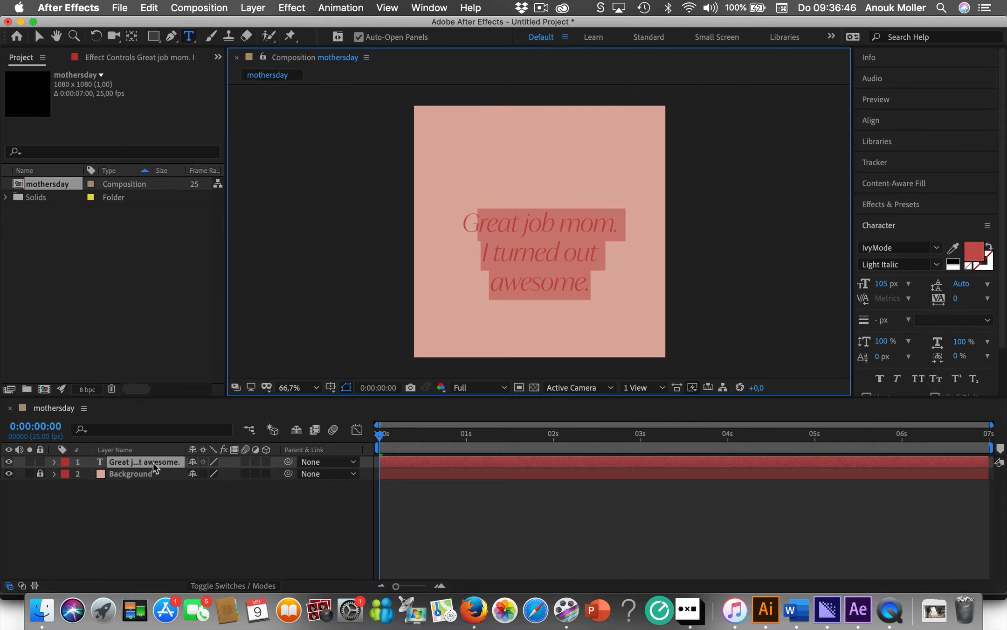
pyautogui.rightClick(152, 463)
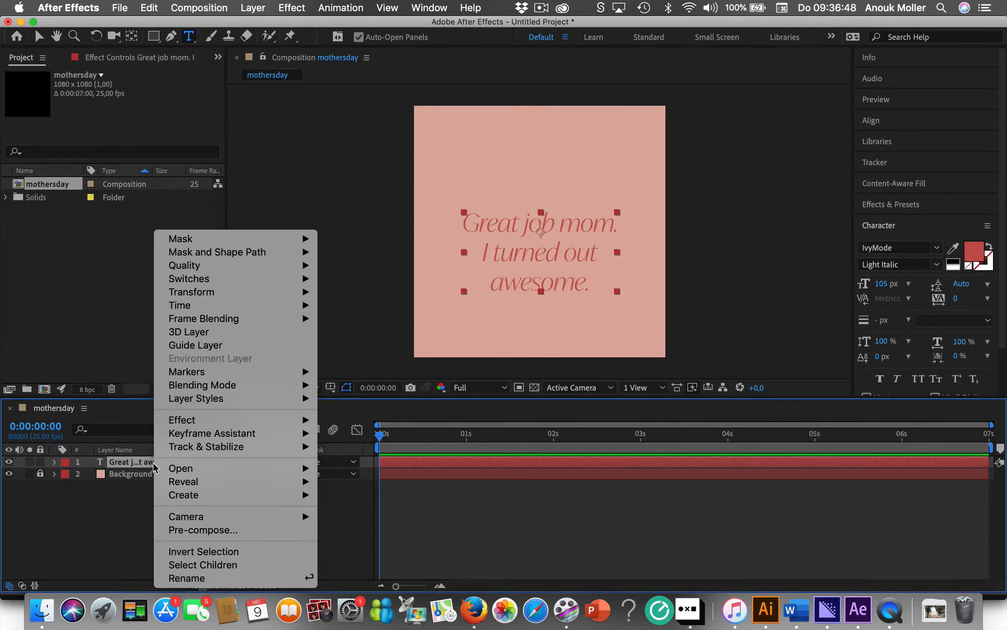
pyautogui.click(191, 578)
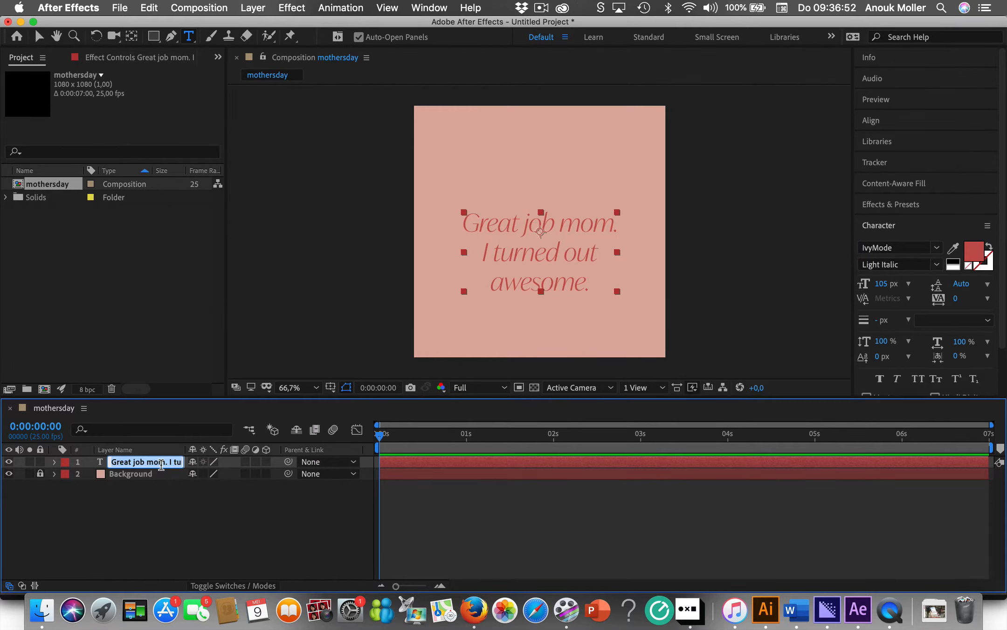
pyautogui.write('Great Jo')
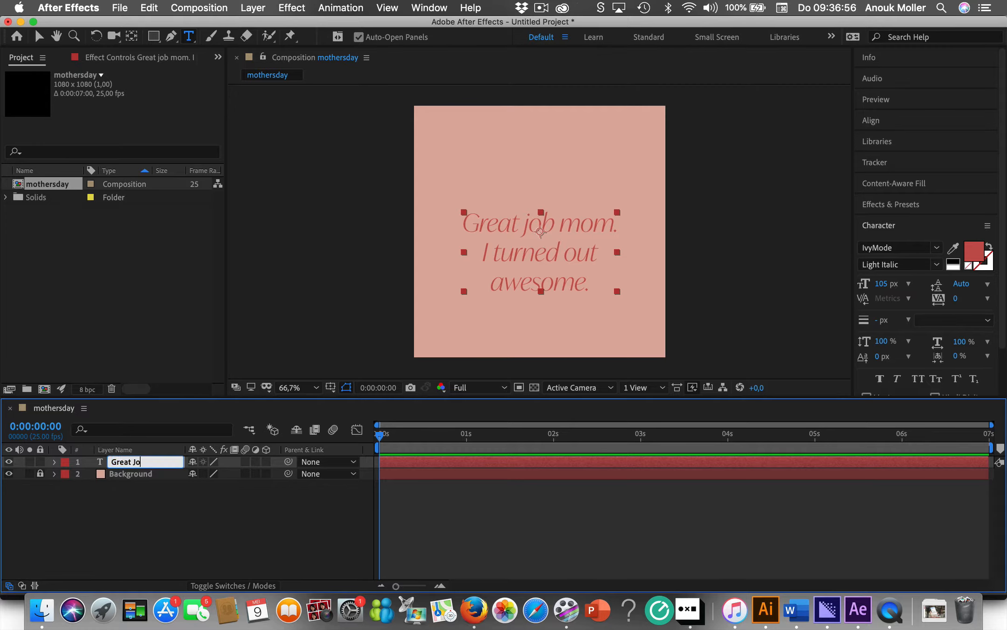
pyautogui.write('b')
pyautogui.press('Return')
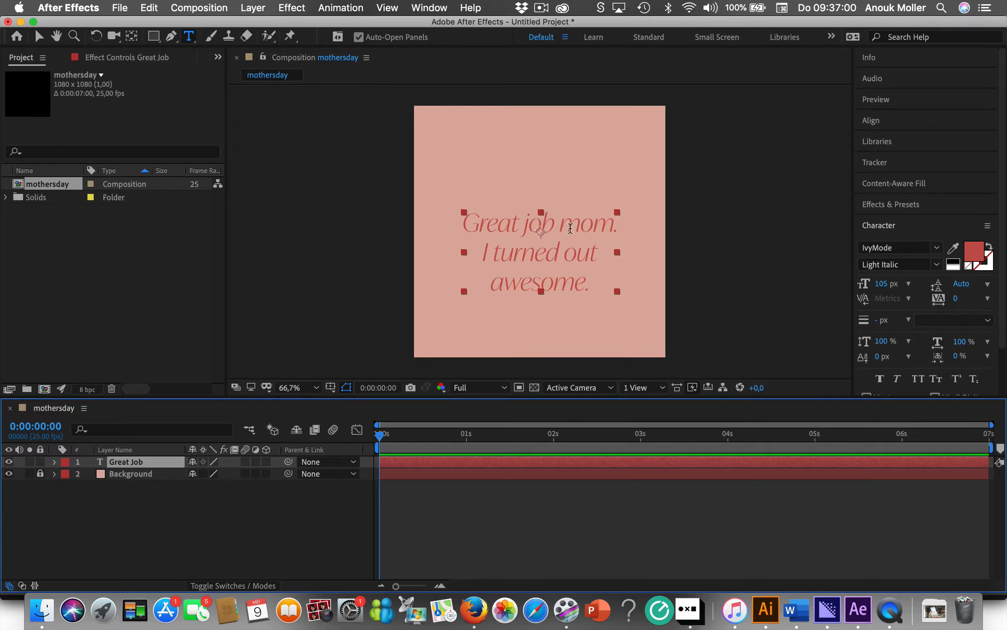
pyautogui.click(37, 35)
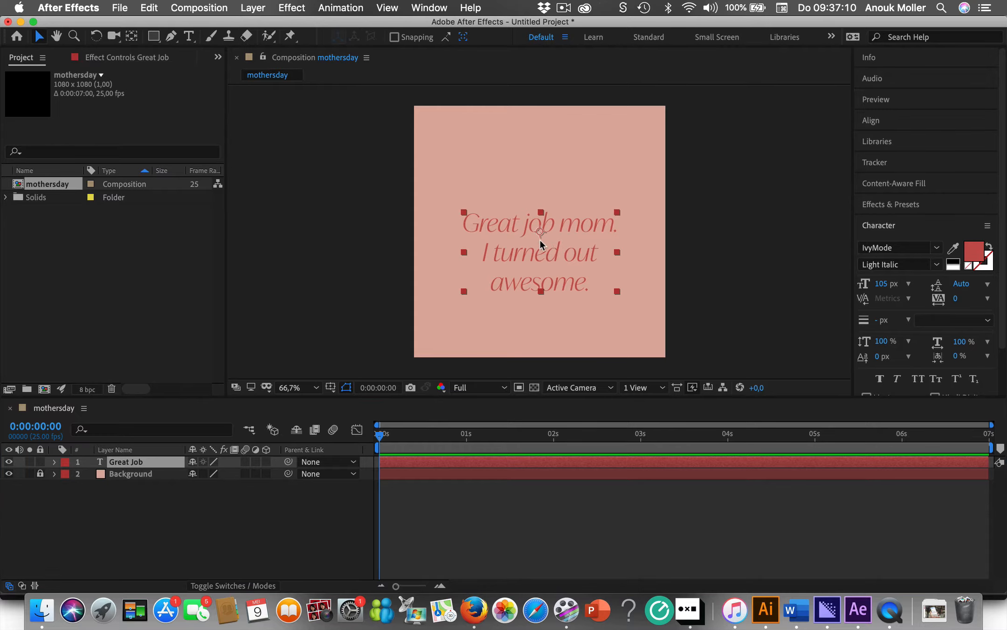
# Step: Move the Great Job text slightly up and align it horizontally and vertically to the centre of the composition
pyautogui.moveTo(539, 230); pyautogui.dragTo(539, 217)
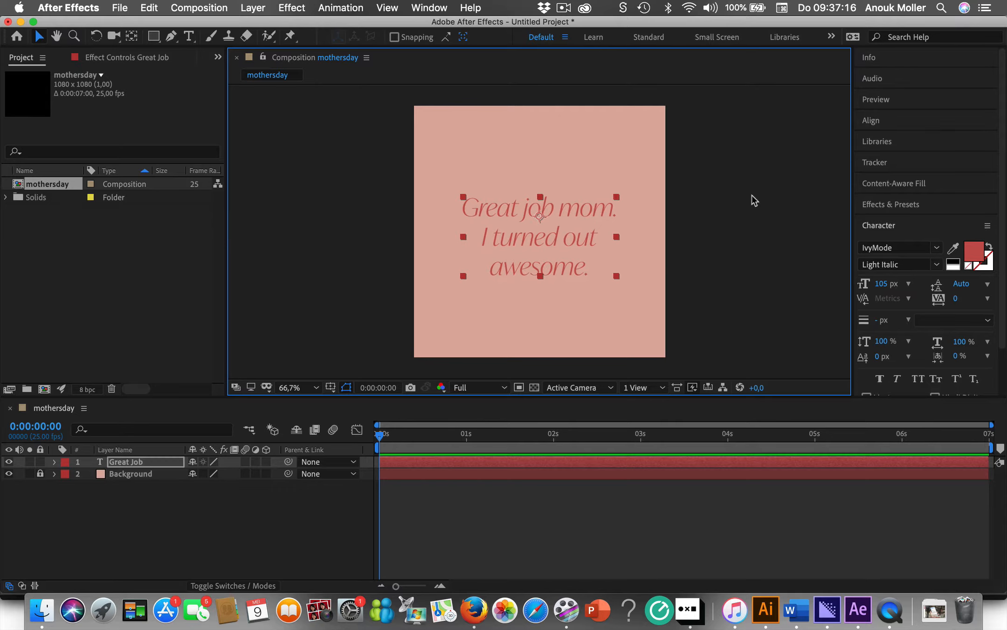
pyautogui.click(887, 118)
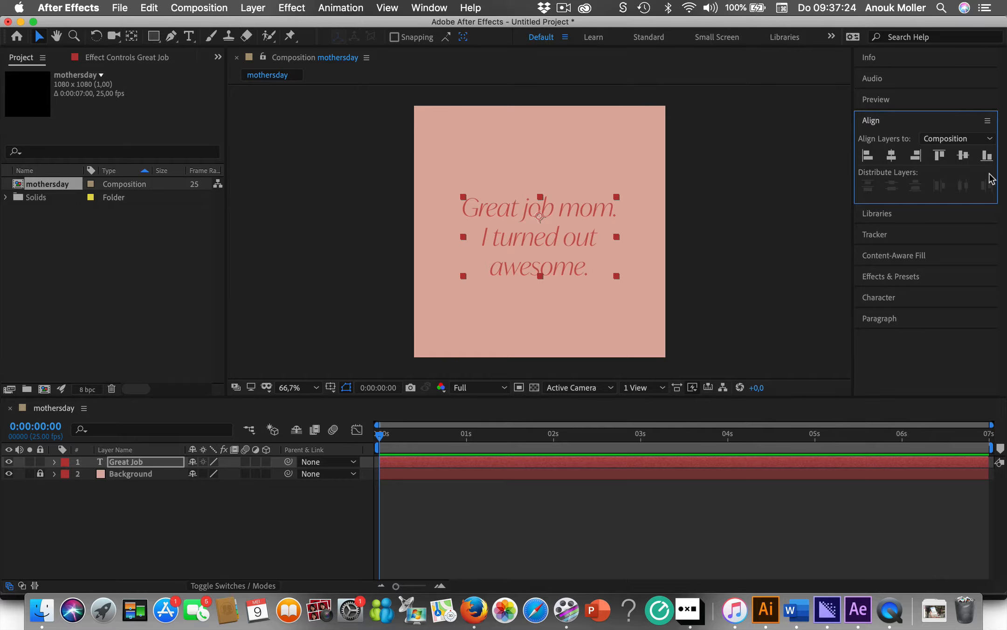
pyautogui.click(891, 155)
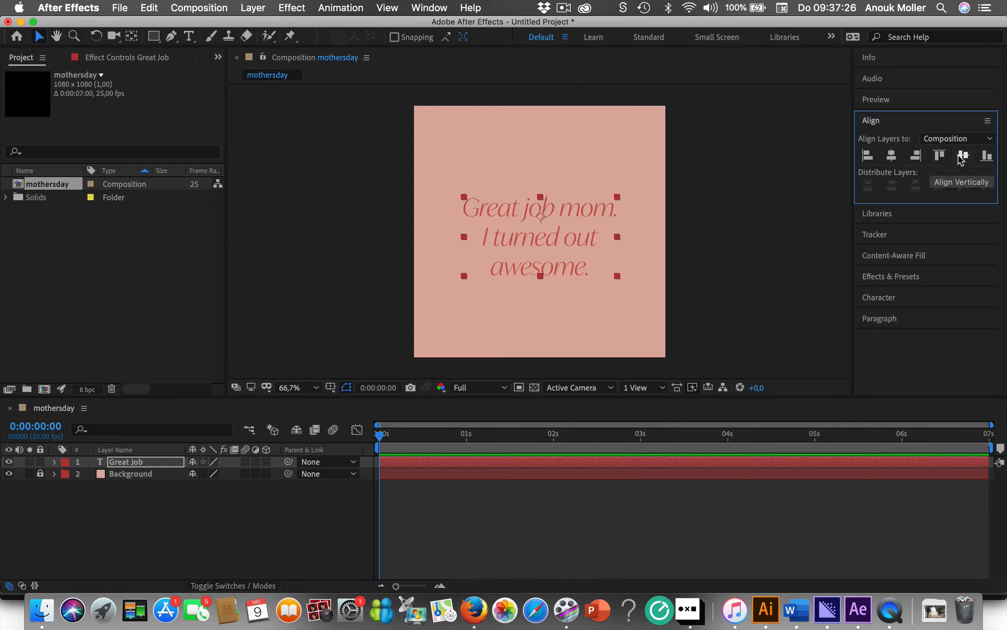
pyautogui.click(961, 158)
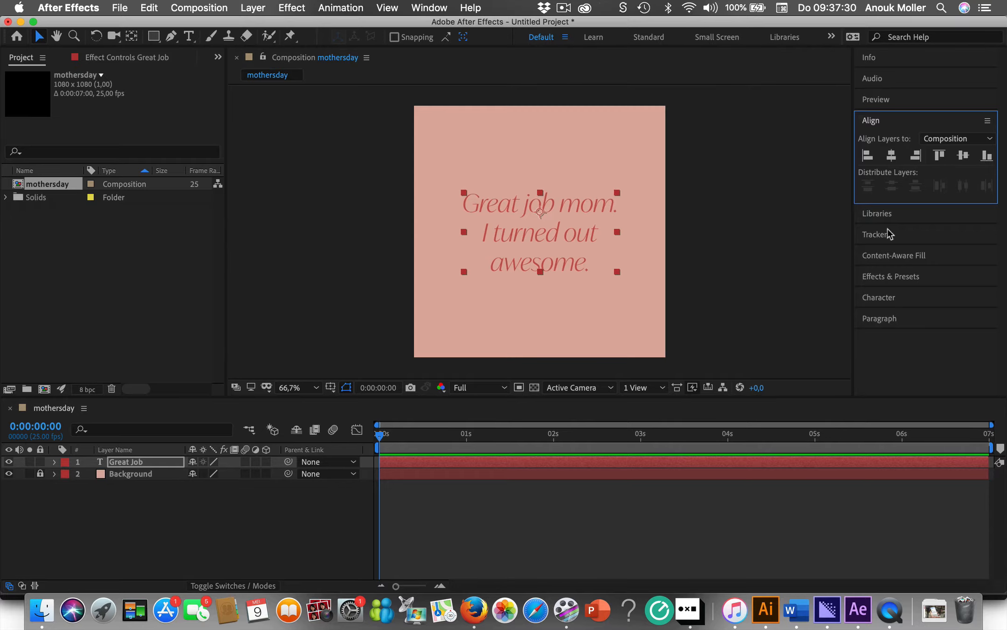
pyautogui.click(883, 297)
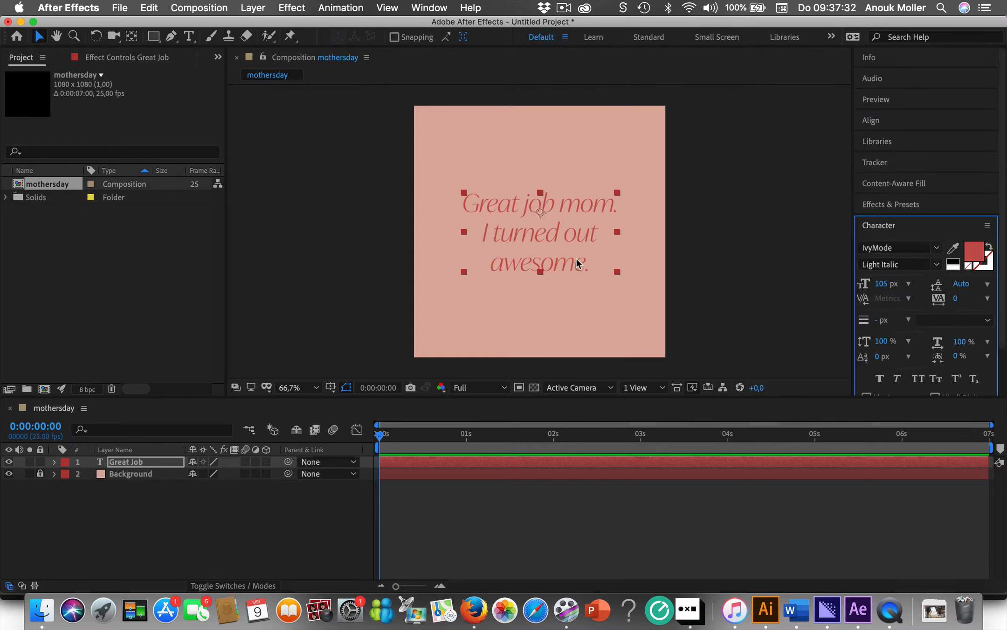
# Step: Expand the Transform properties of the Great Job text layer in the timeline
pyautogui.click(562, 251)
pyautogui.moveTo(382, 436); pyautogui.dragTo(377, 461)
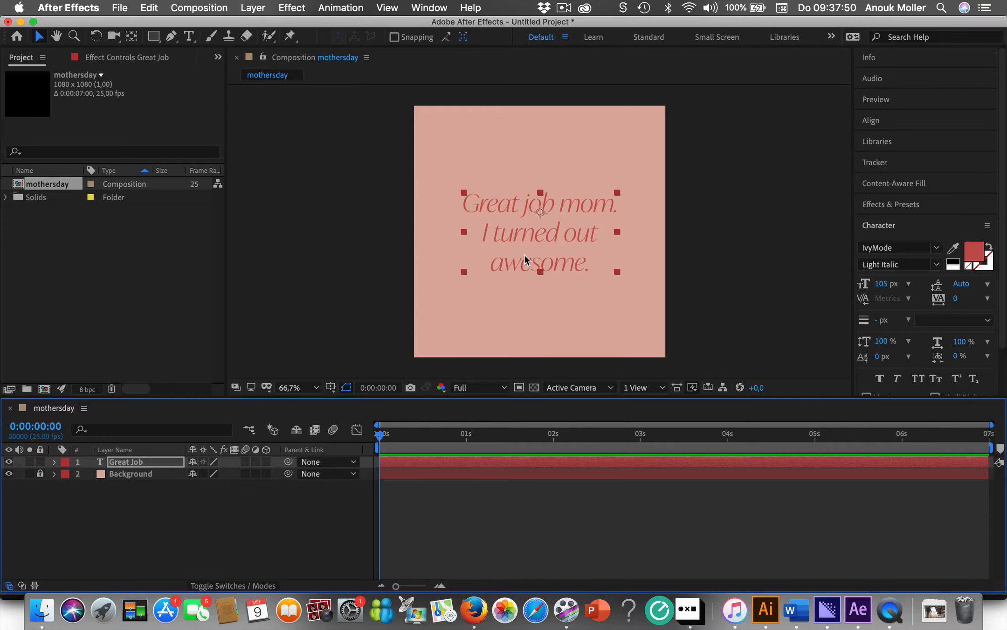
pyautogui.click(55, 461)
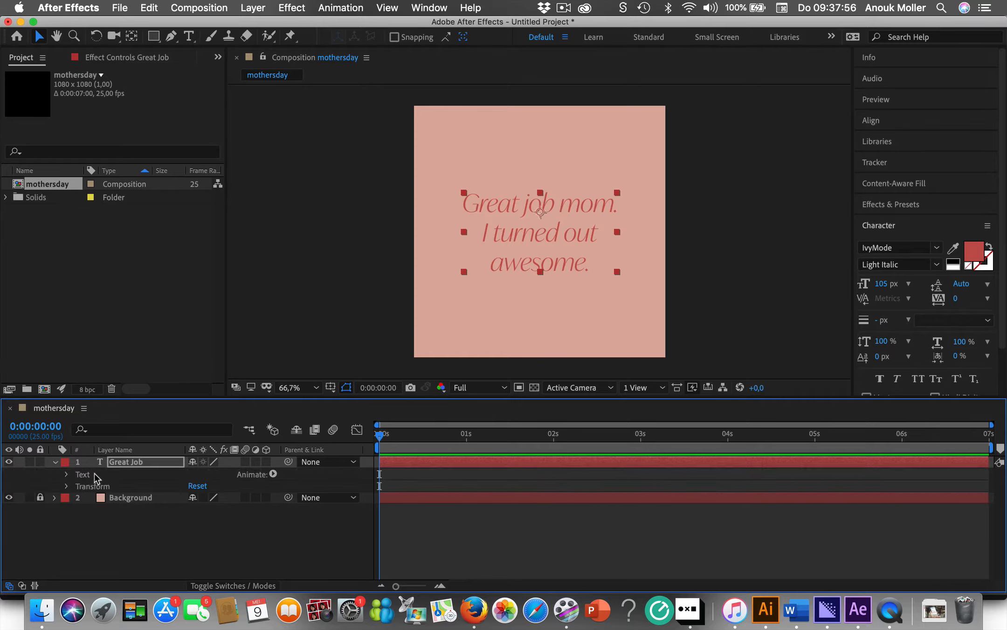
pyautogui.click(66, 486)
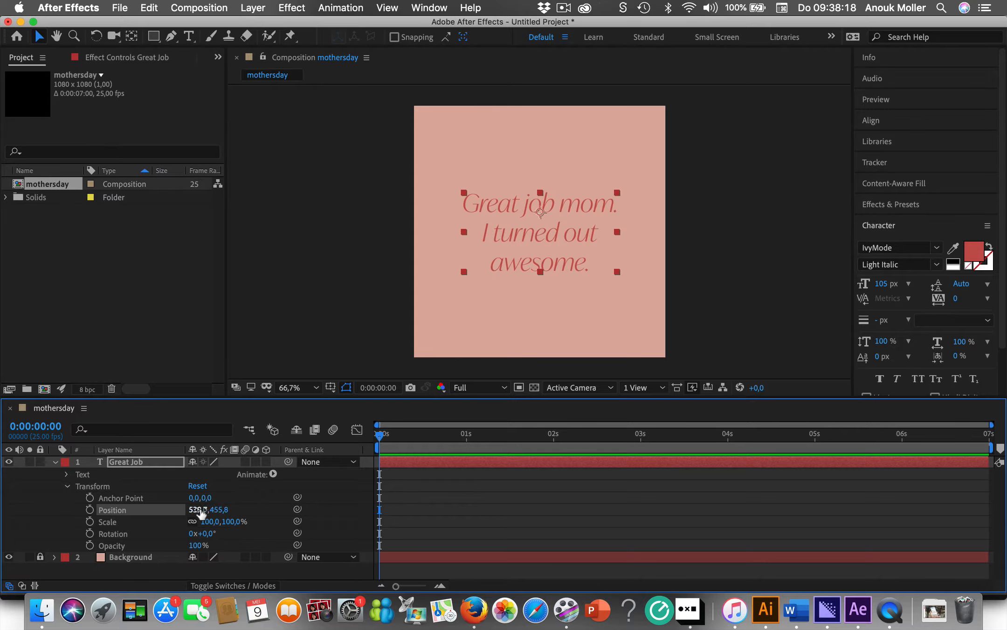
# Step: Try shifting the Great Job text down and up through its vertical Position value, undoing each shift
pyautogui.moveTo(211, 510); pyautogui.dragTo(359, 519)
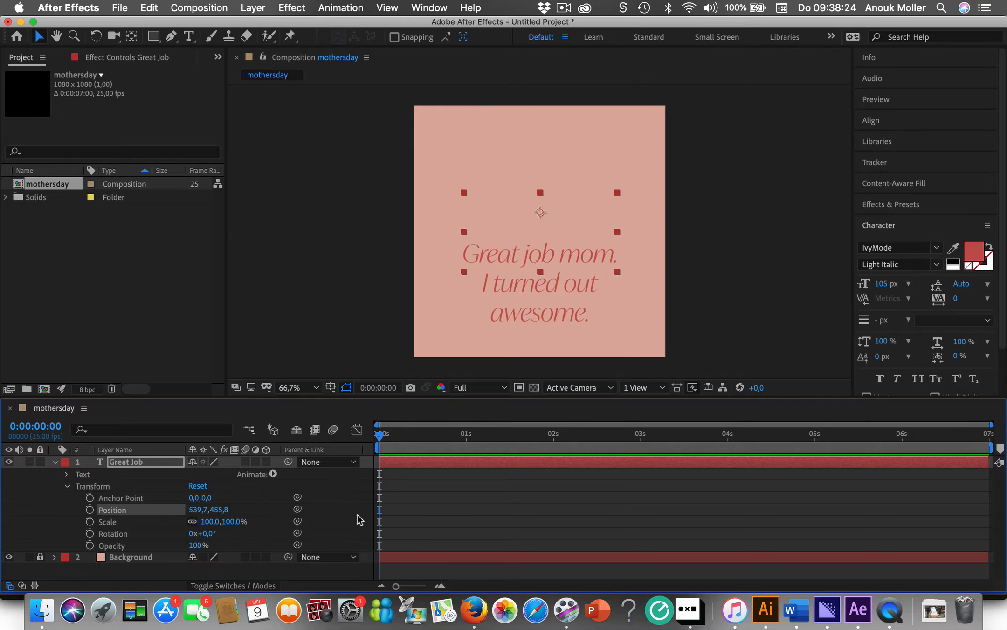
pyautogui.press('super+z')
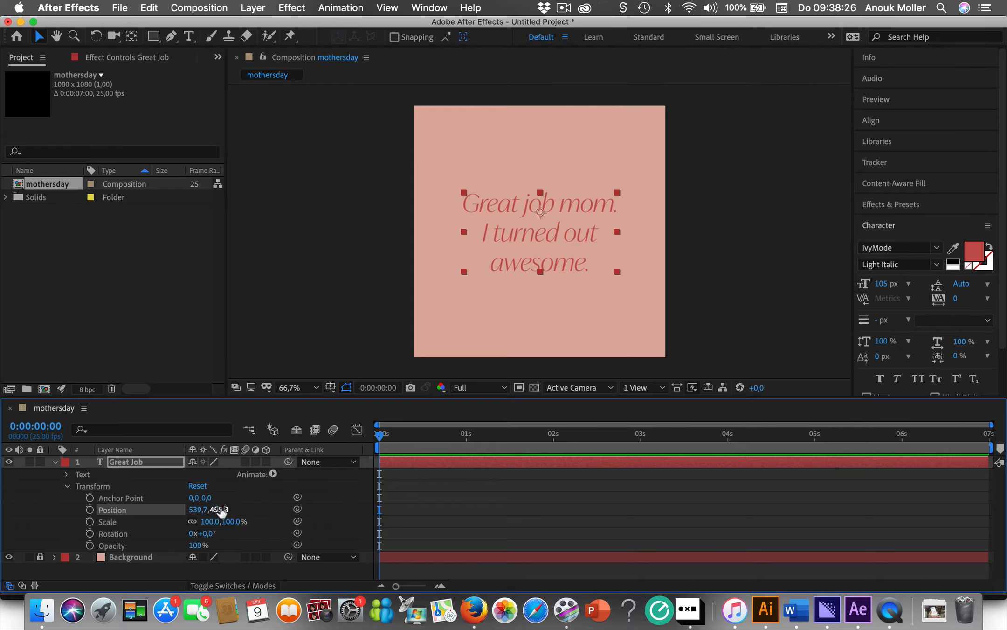
pyautogui.moveTo(217, 513); pyautogui.dragTo(98, 507)
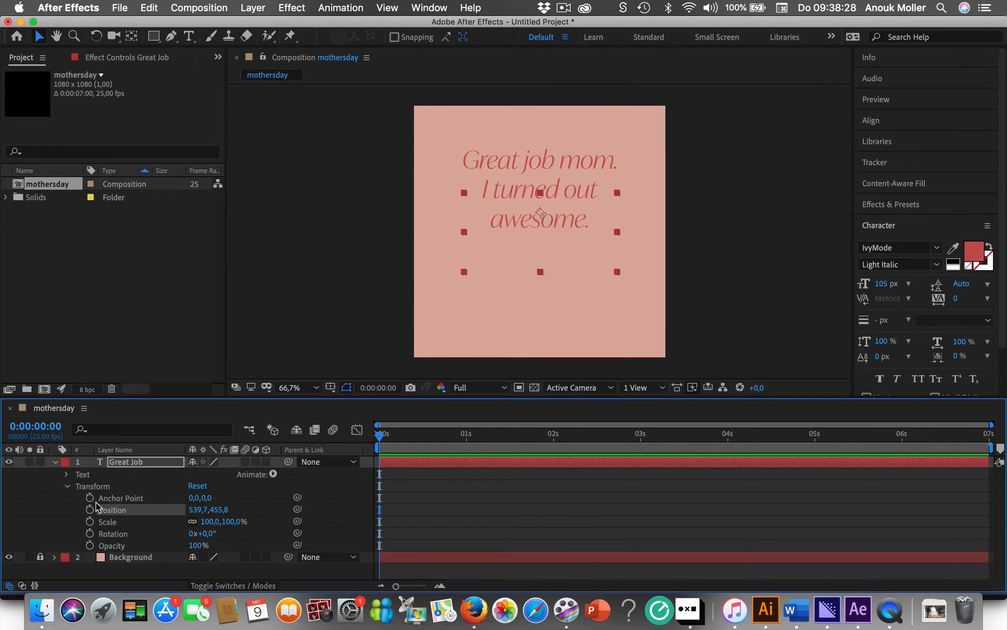
pyautogui.press('super+z')
pyautogui.moveTo(195, 510)
pyautogui.mouseDown()
pyautogui.moveTo(124, 511)
pyautogui.moveTo(277, 524)
pyautogui.moveTo(208, 520)
pyautogui.mouseUp()
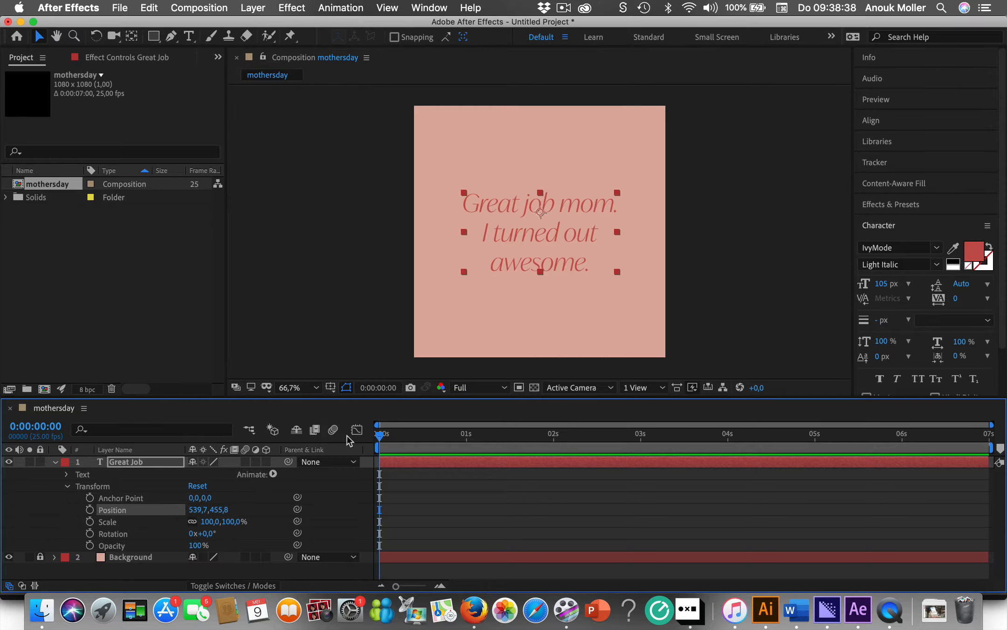
# Step: Try changing the Scale of the Great Job layer with constrained proportions, and undo the change
pyautogui.click(110, 525)
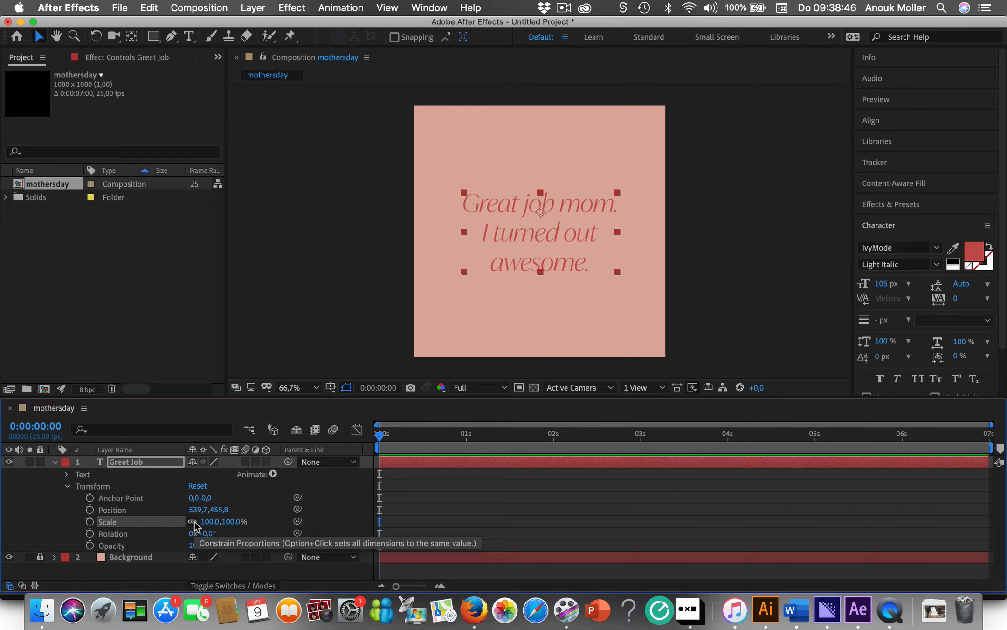
pyautogui.moveTo(208, 525); pyautogui.dragTo(181, 533)
pyautogui.press('super+z')
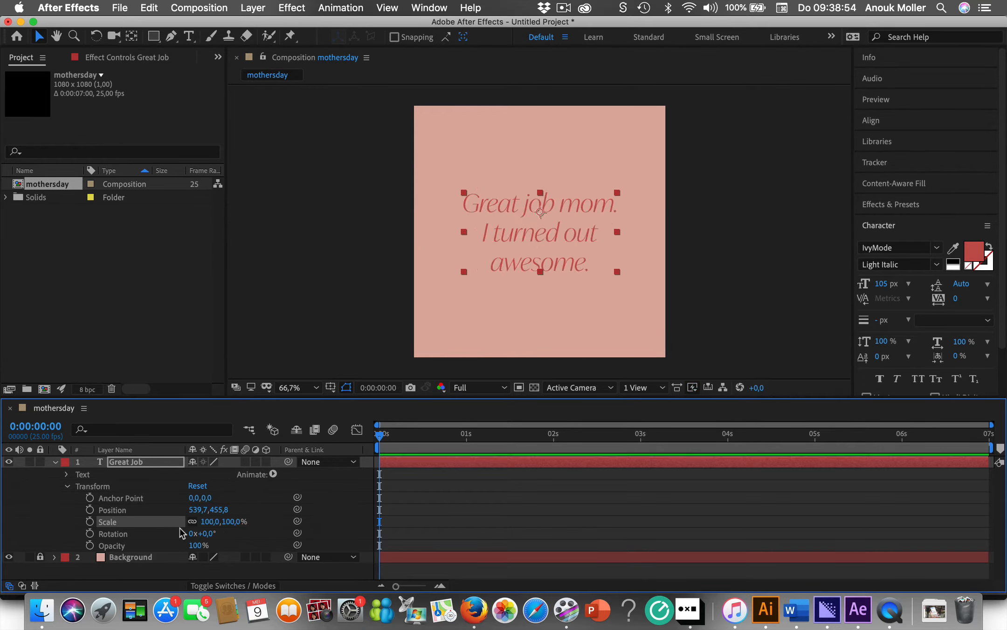
# Step: Try rotating the Great Job text around its current anchor point to 60°
pyautogui.click(114, 536)
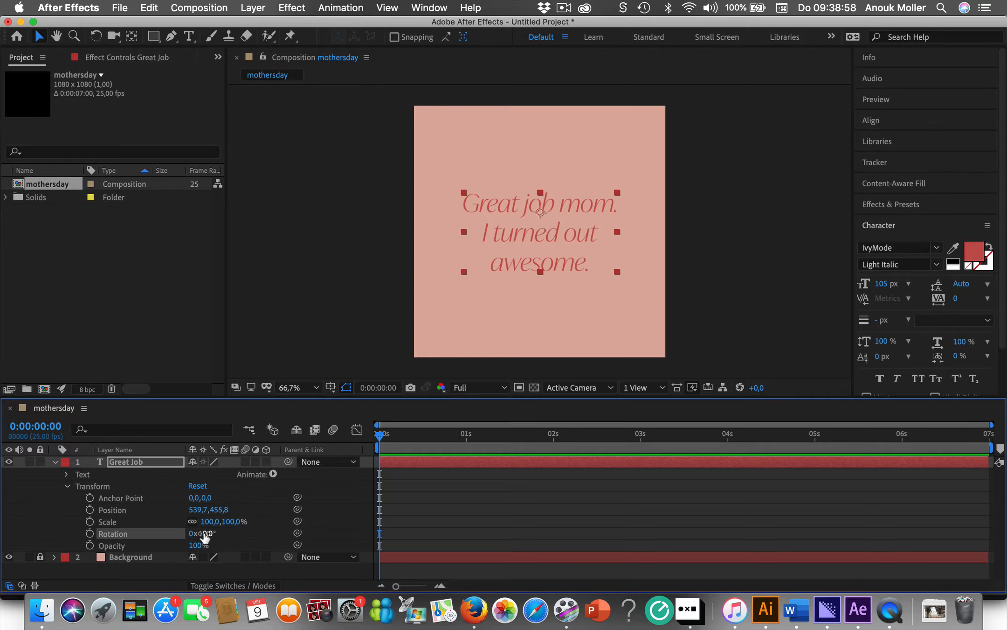
pyautogui.moveTo(205, 536)
pyautogui.mouseDown()
pyautogui.moveTo(334, 532)
pyautogui.moveTo(211, 534)
pyautogui.mouseUp()
pyautogui.moveTo(540, 211); pyautogui.dragTo(539, 208)
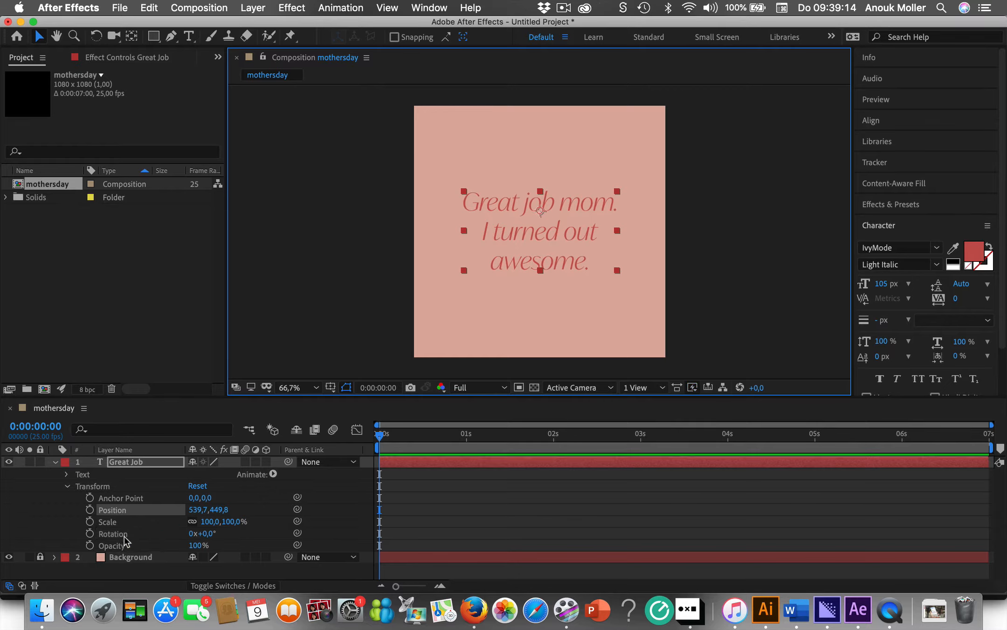
pyautogui.click(108, 534)
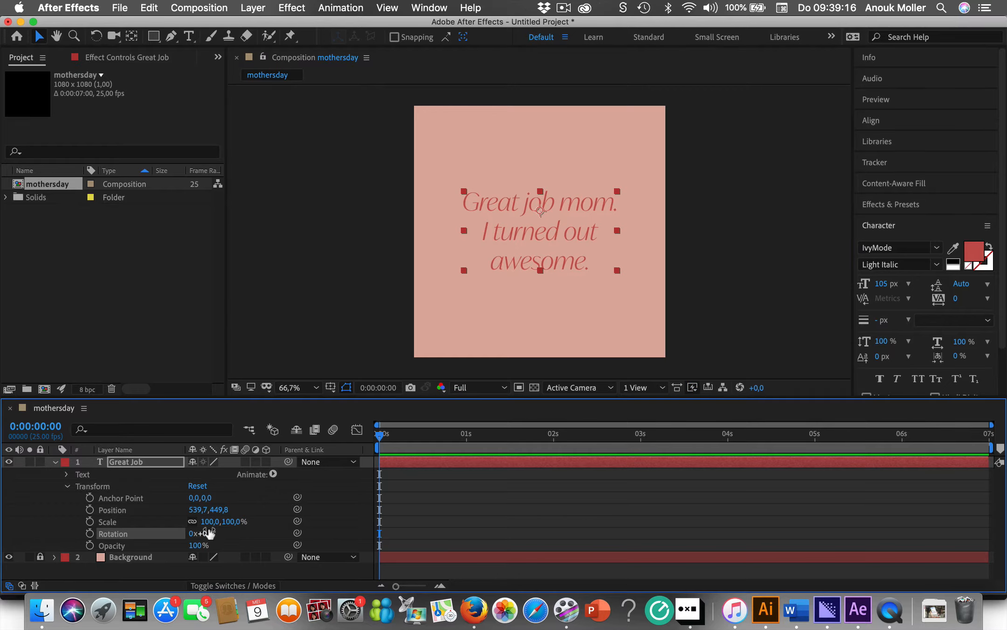
pyautogui.moveTo(209, 533); pyautogui.dragTo(243, 532)
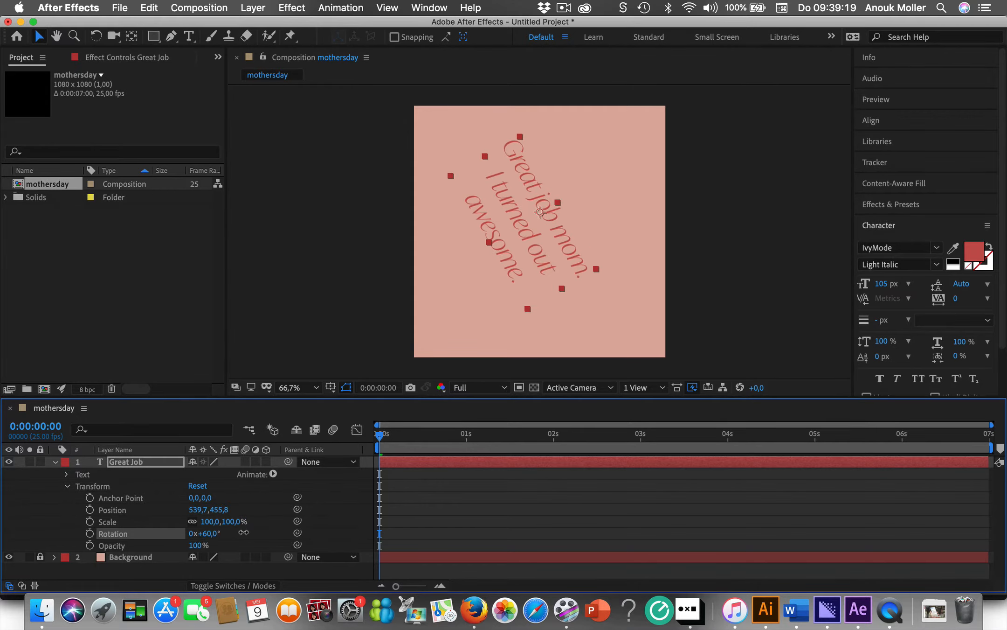
pyautogui.click(540, 211)
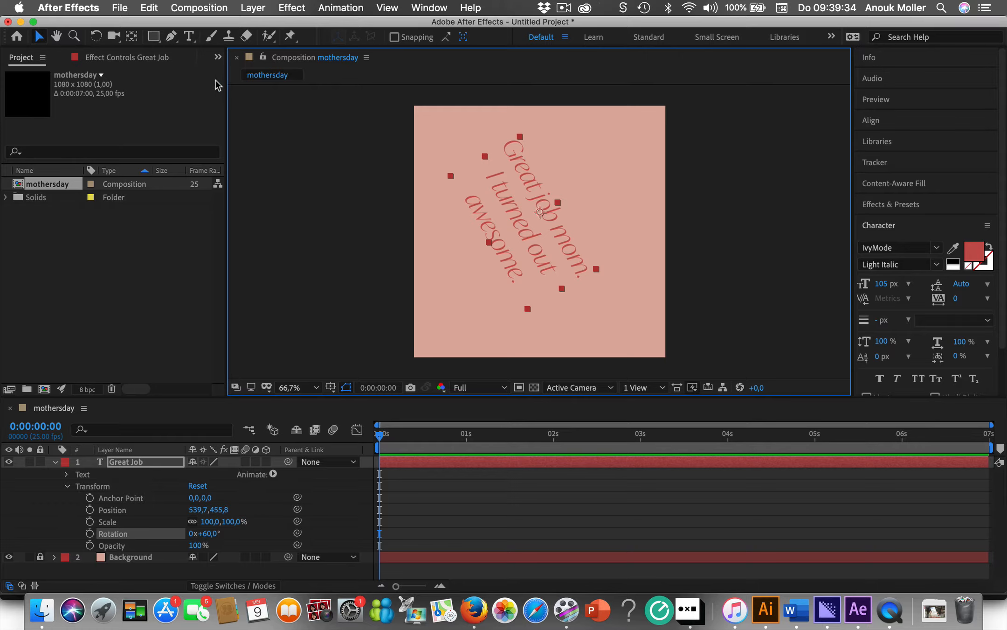
# Step: Move the anchor point of the rotated text to the corner beside the word "Great" with the Pan Behind tool
pyautogui.click(132, 37)
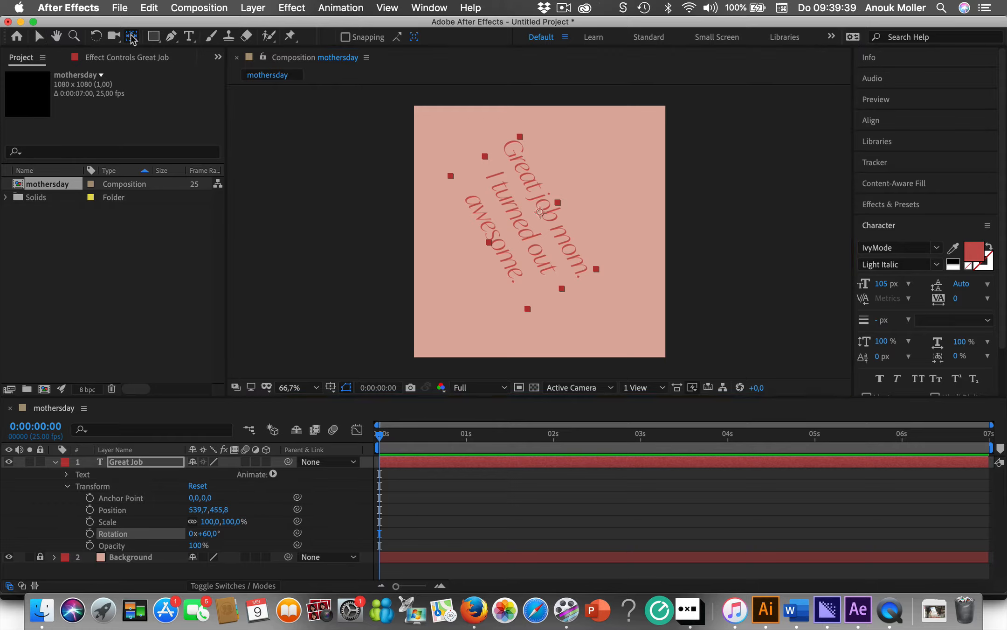
pyautogui.click(540, 216)
pyautogui.moveTo(539, 214); pyautogui.dragTo(518, 140)
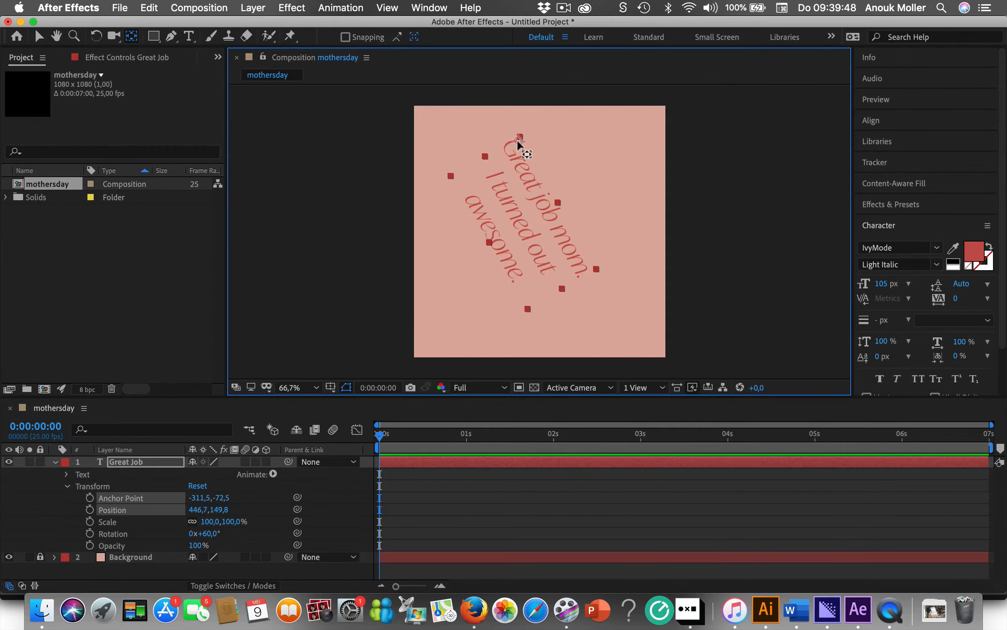
pyautogui.moveTo(517, 141); pyautogui.dragTo(519, 140)
# Step: Try rotating the text around the moved anchor point to 37°, and undo the rotation and anchor point changes
pyautogui.click(112, 534)
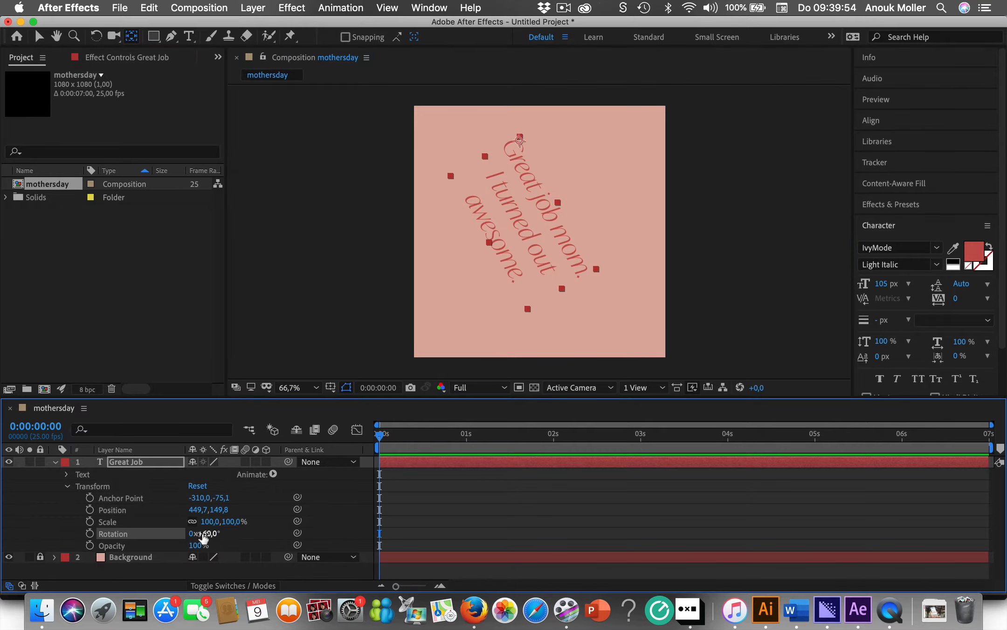
pyautogui.moveTo(202, 533)
pyautogui.mouseDown()
pyautogui.moveTo(273, 526)
pyautogui.moveTo(167, 525)
pyautogui.moveTo(225, 526)
pyautogui.moveTo(186, 526)
pyautogui.moveTo(188, 537)
pyautogui.mouseUp()
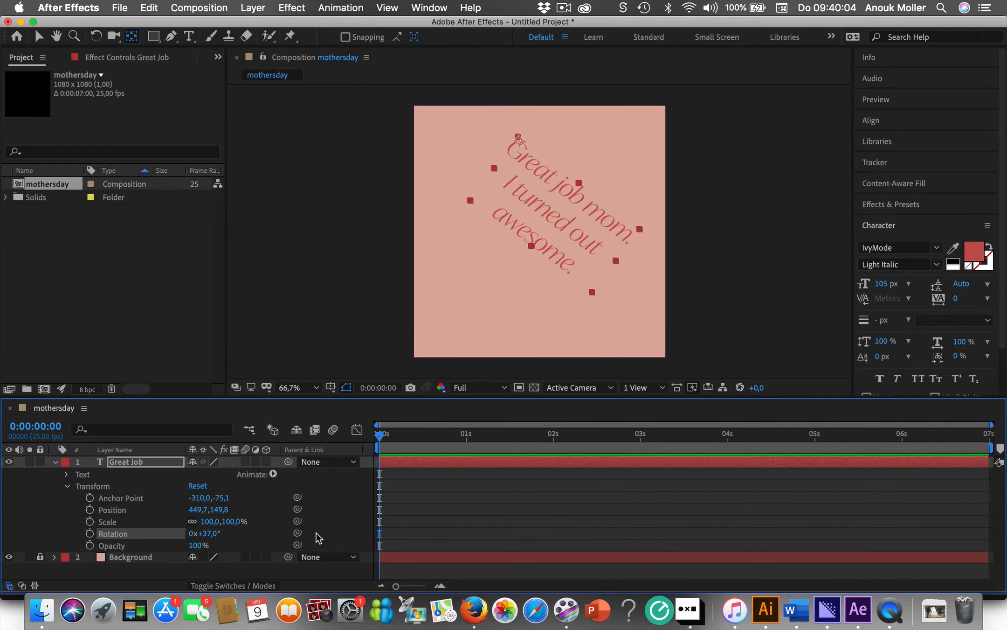
pyautogui.press('super+z')
pyautogui.press('super+z')
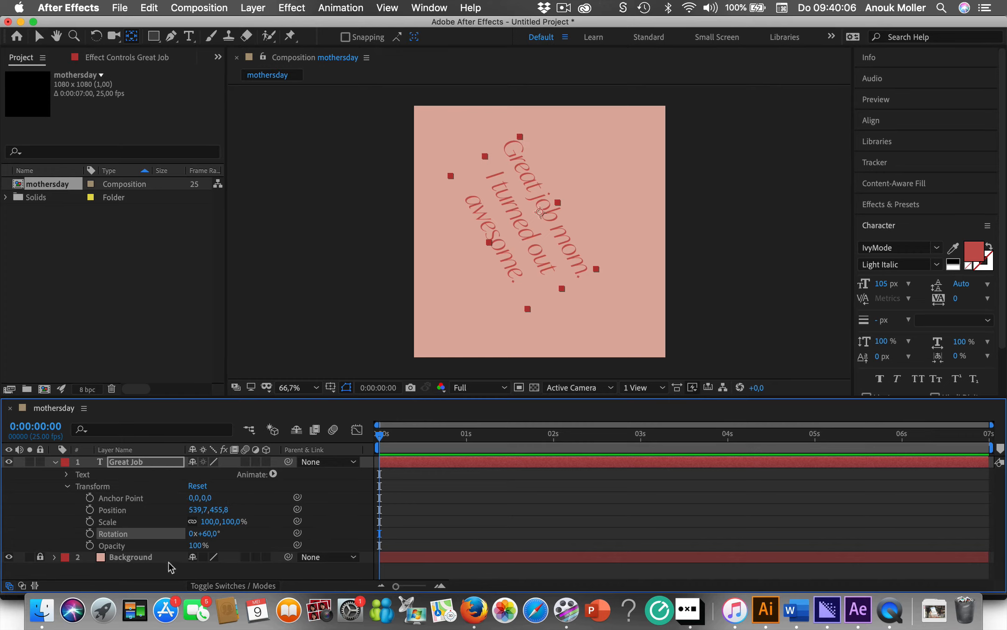
# Step: Set the rotation of the Great Job layer to 0° and show the alignment options
pyautogui.click(211, 538)
pyautogui.write('0')
pyautogui.press('Return')
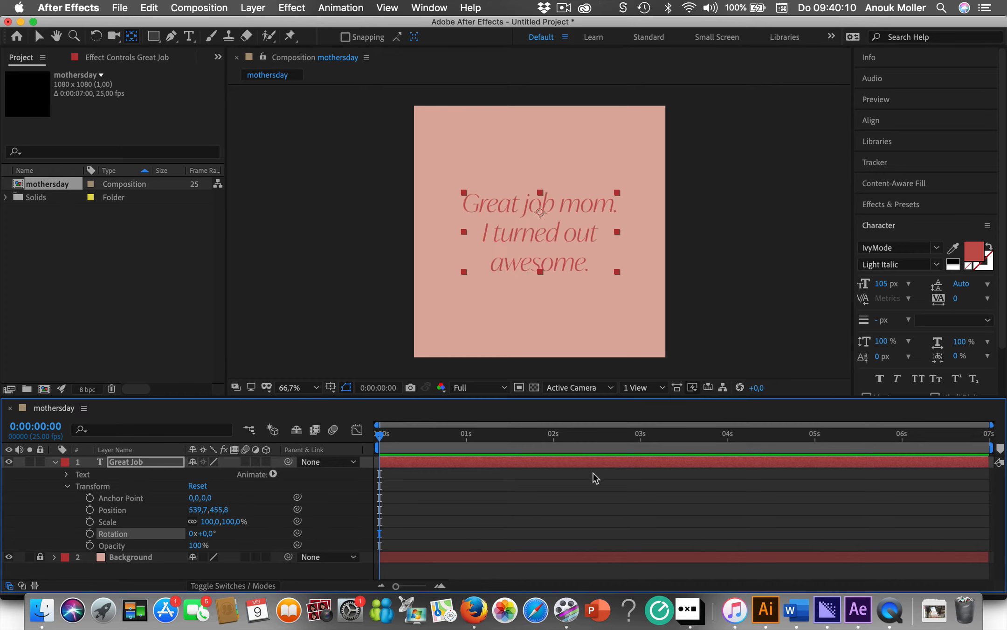
pyautogui.click(878, 121)
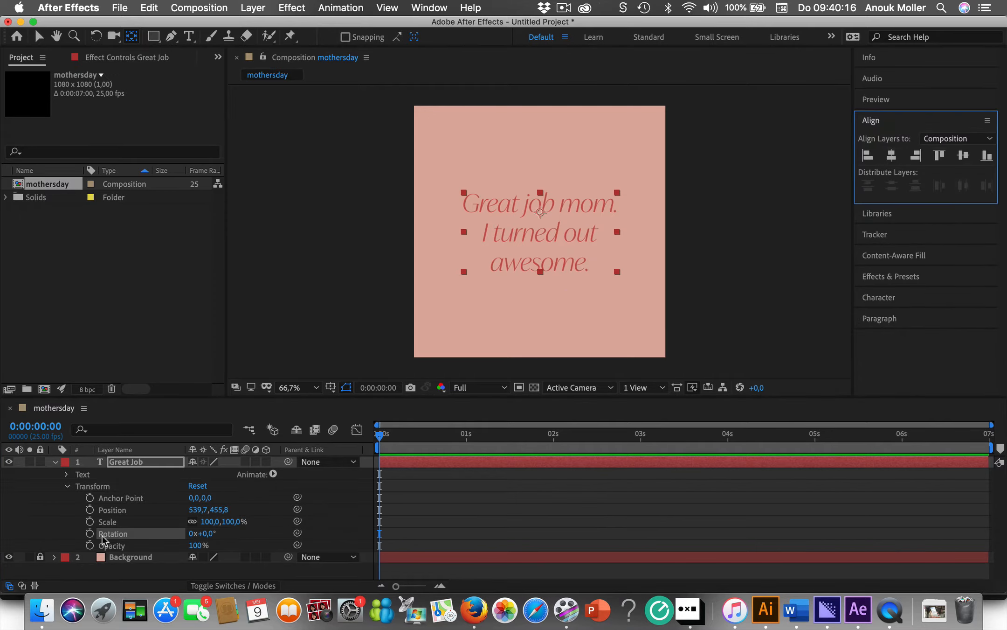
# Step: Enable Opacity keyframing for the Great Job layer at 0 seconds and set that first keyframe to 0%
pyautogui.click(112, 546)
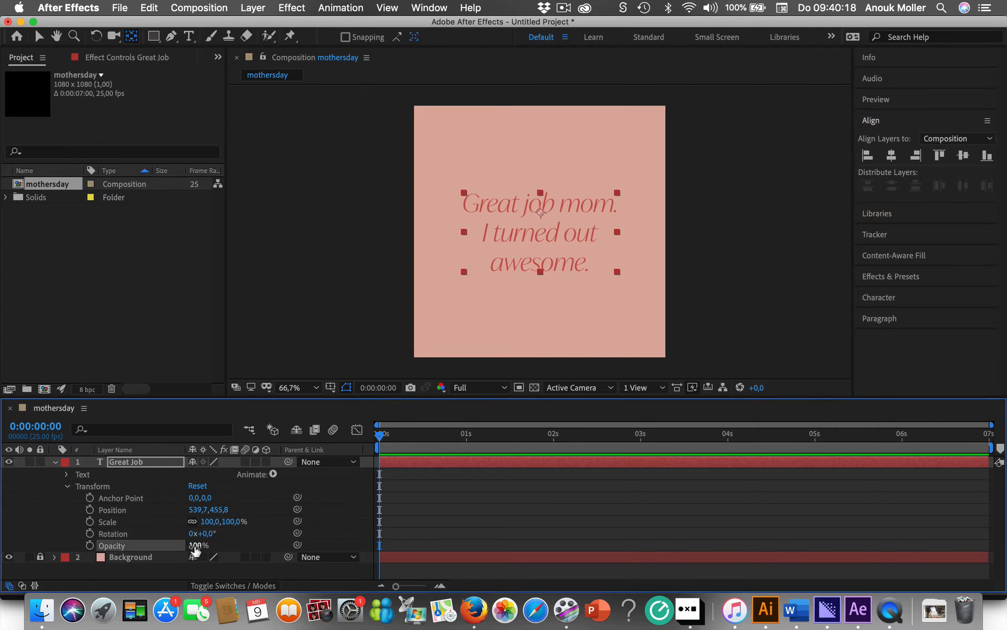
pyautogui.moveTo(195, 546); pyautogui.dragTo(257, 542)
pyautogui.click(90, 545)
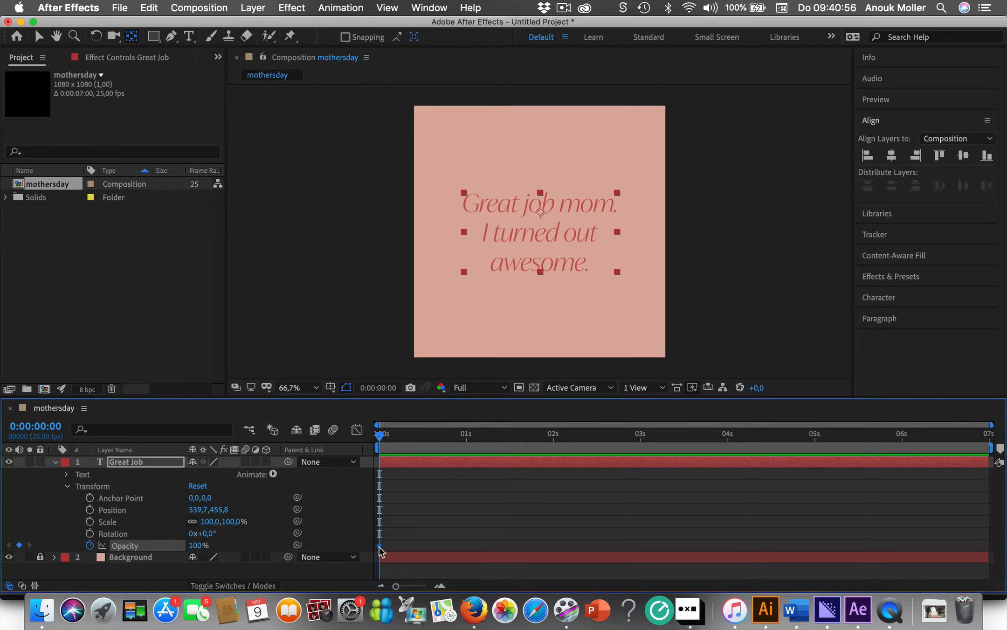
pyautogui.moveTo(382, 552)
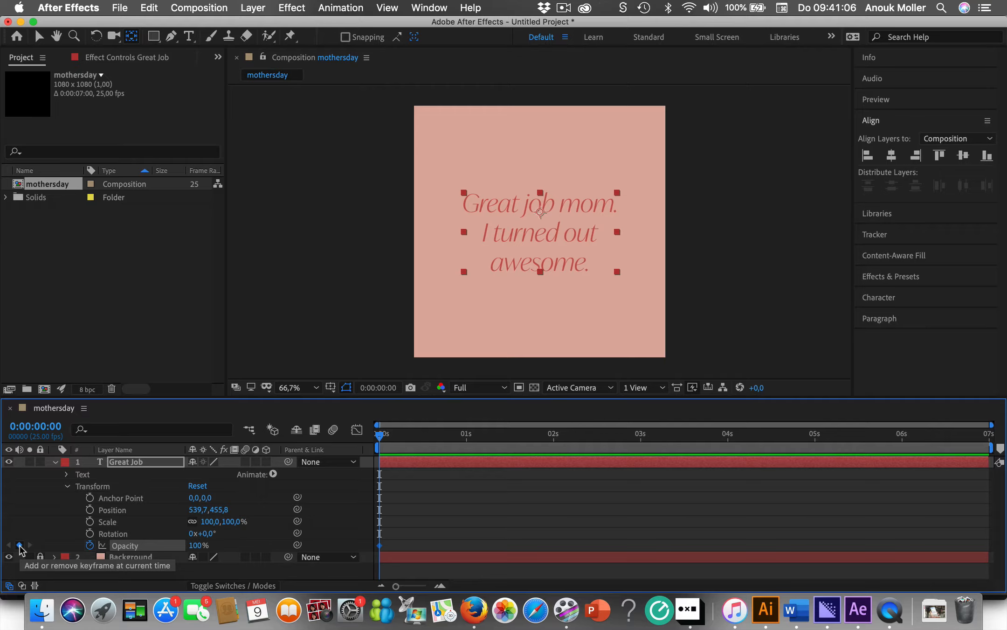
pyautogui.click(196, 545)
pyautogui.write('0')
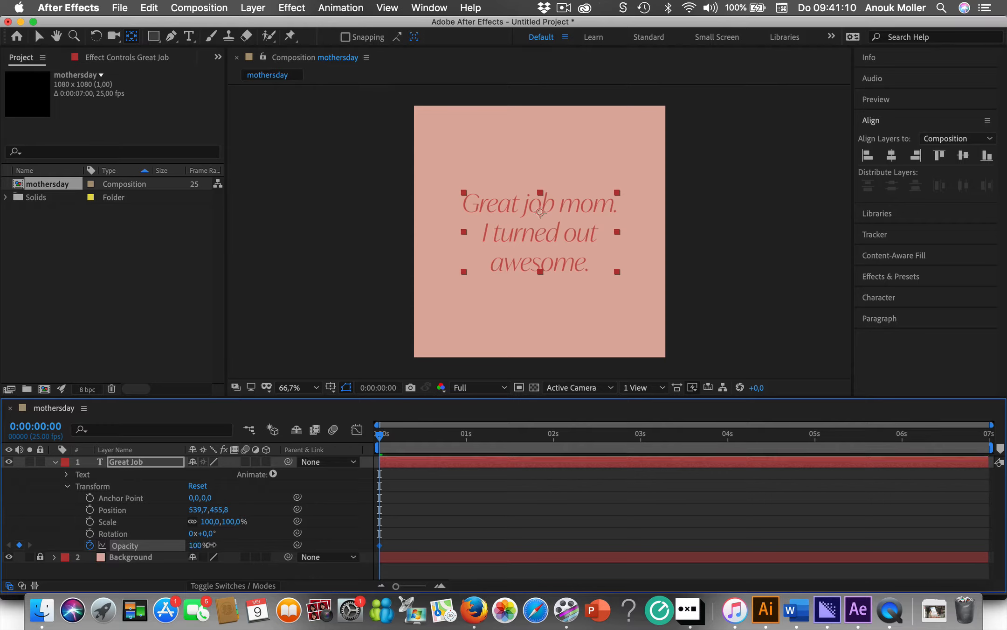
pyautogui.press('Return')
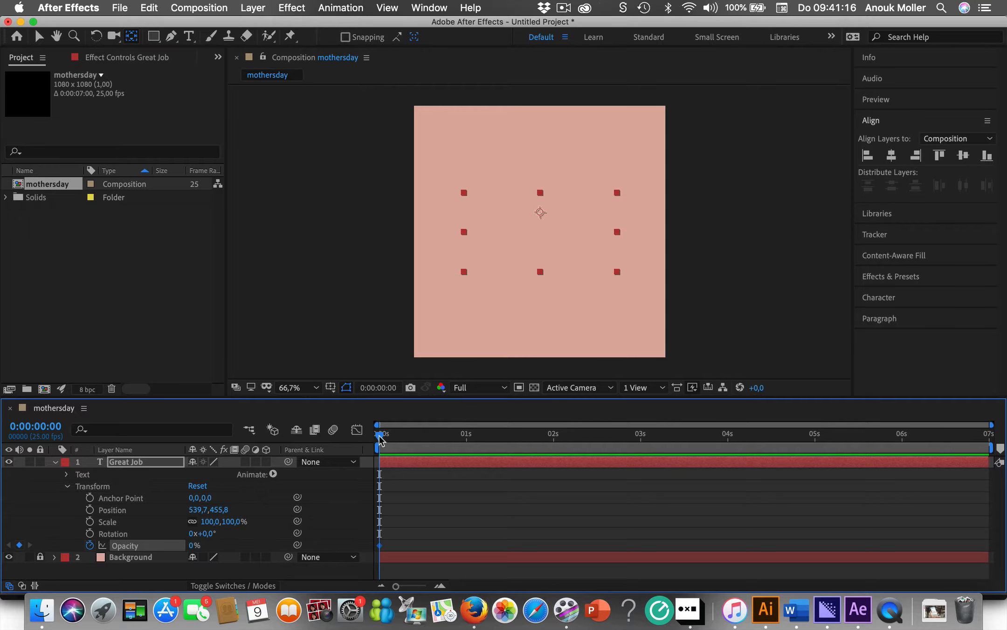
# Step: Add a second Opacity keyframe of 100% to the Great Job layer at 2 seconds
pyautogui.moveTo(380, 435); pyautogui.dragTo(555, 451)
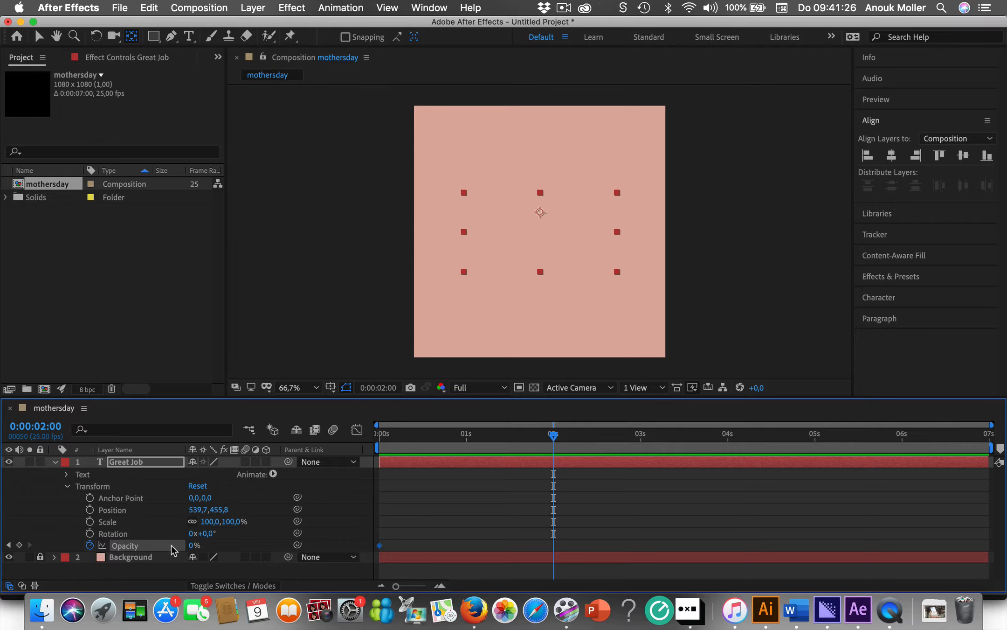
pyautogui.moveTo(193, 545); pyautogui.dragTo(346, 543)
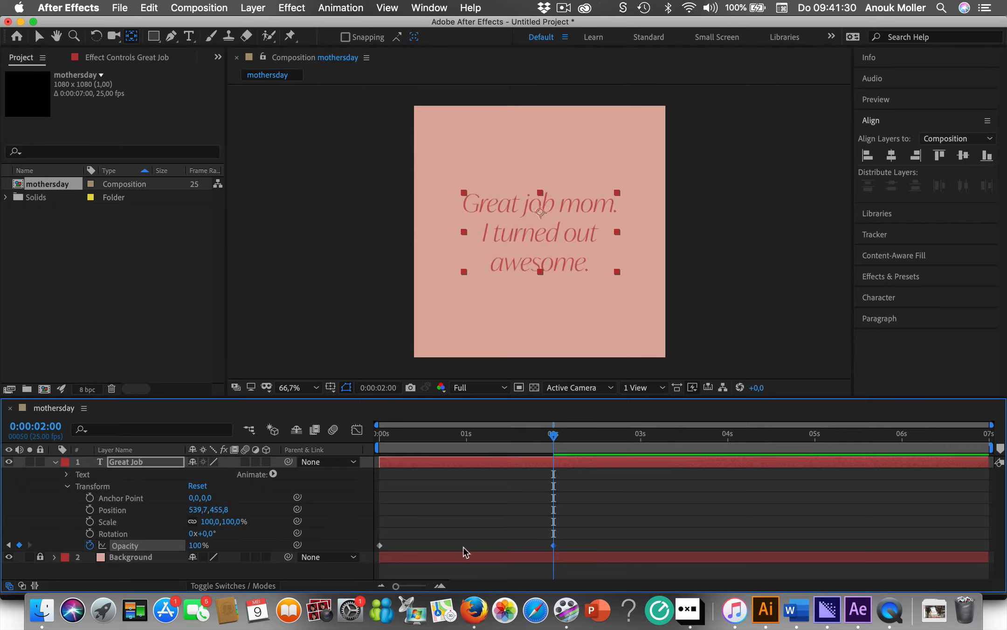
pyautogui.moveTo(556, 552)
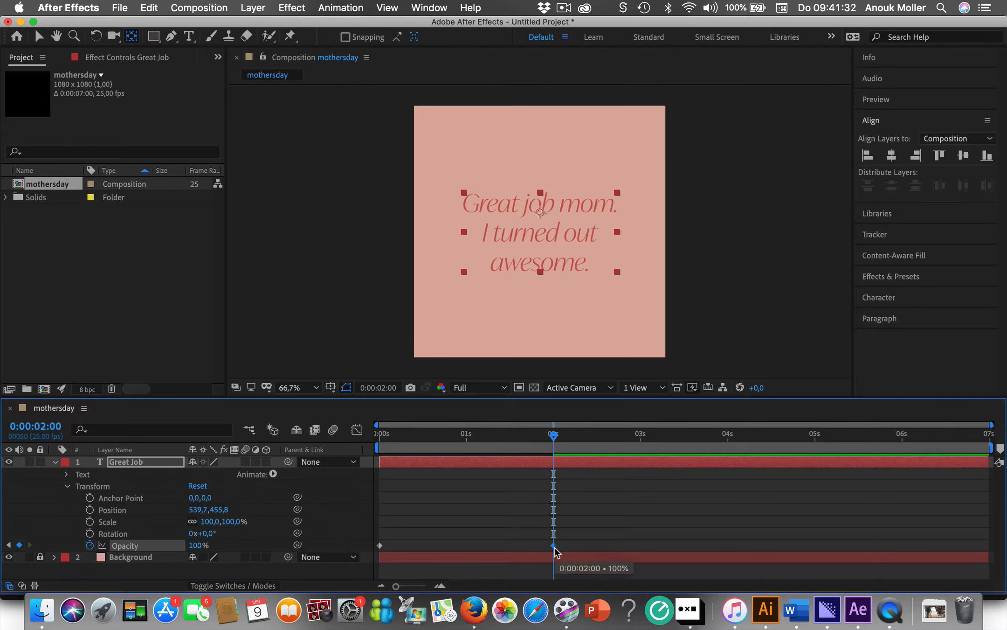
pyautogui.moveTo(553, 438)
pyautogui.mouseDown()
pyautogui.moveTo(336, 432)
pyautogui.moveTo(564, 454)
pyautogui.moveTo(427, 438)
pyautogui.moveTo(373, 444)
pyautogui.moveTo(555, 448)
pyautogui.mouseUp()
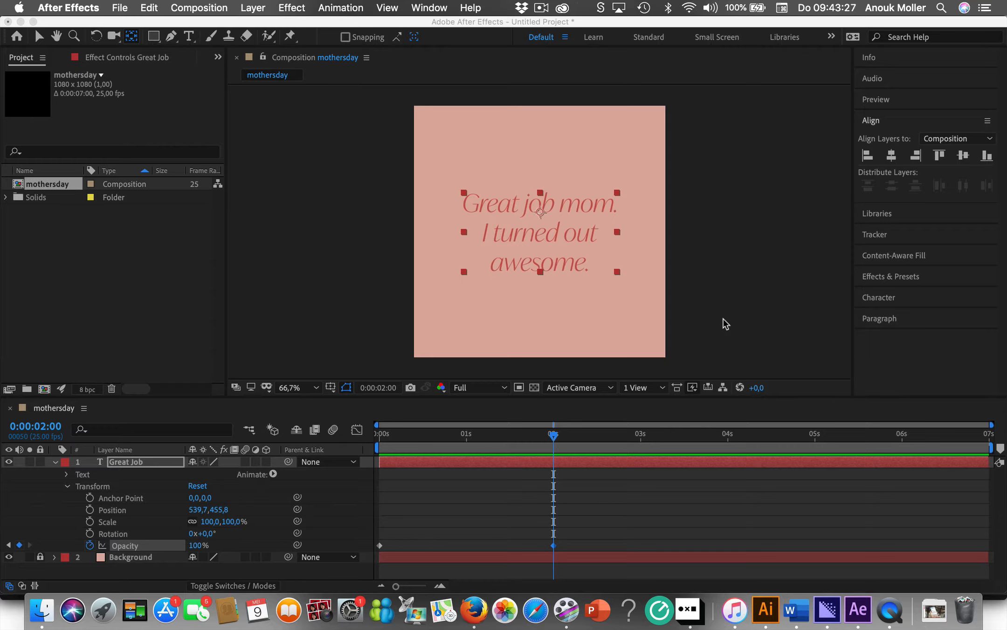
# Step: Set the incoming and outgoing velocity influence of both Great Job Opacity keyframes to 70%
pyautogui.click(564, 545)
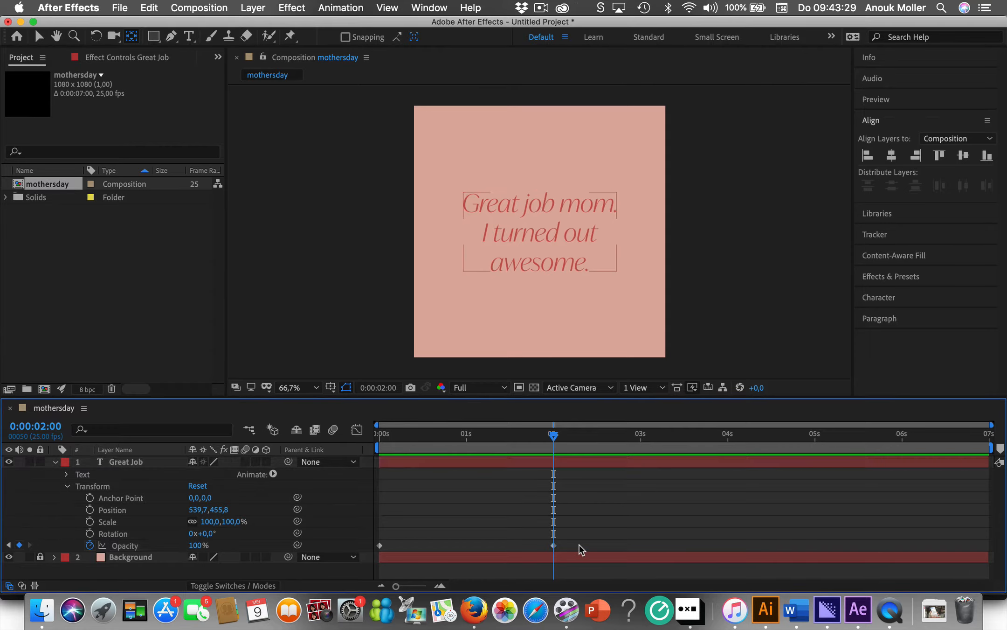
pyautogui.moveTo(579, 544); pyautogui.dragTo(376, 545)
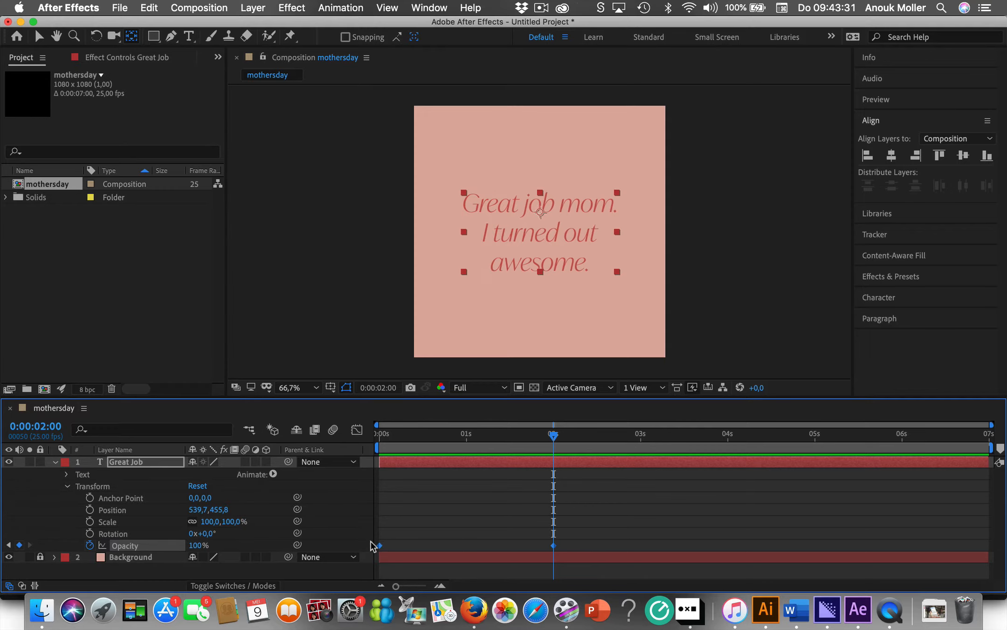
pyautogui.rightClick(553, 546)
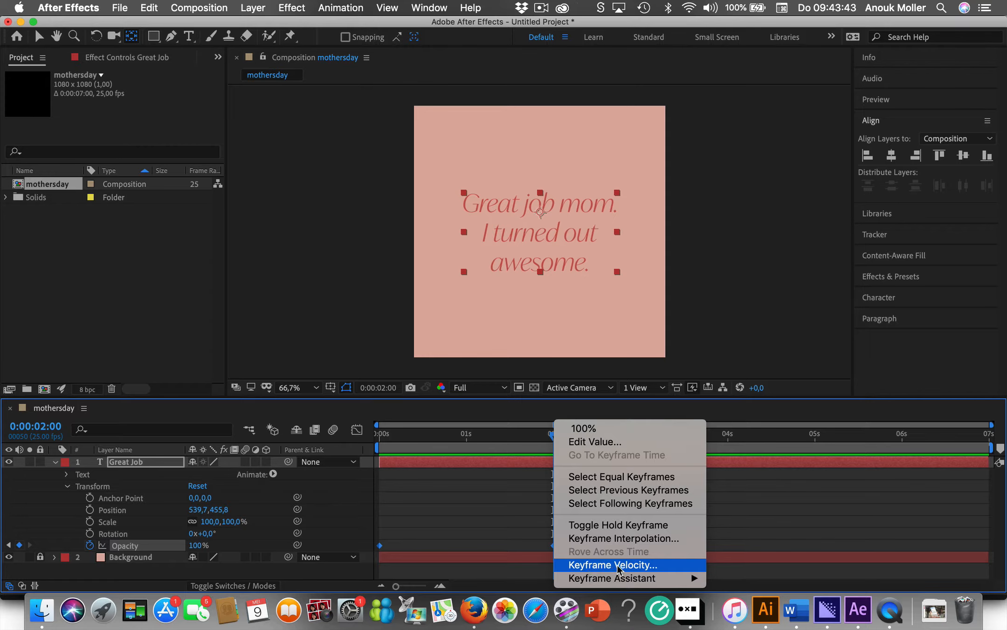
pyautogui.moveTo(619, 580)
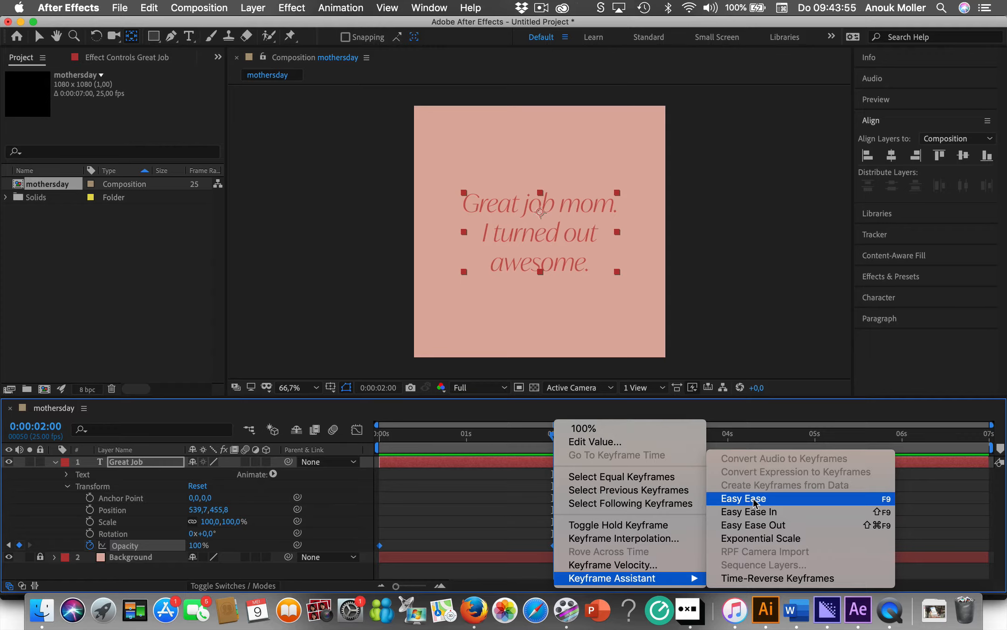
pyautogui.click(646, 565)
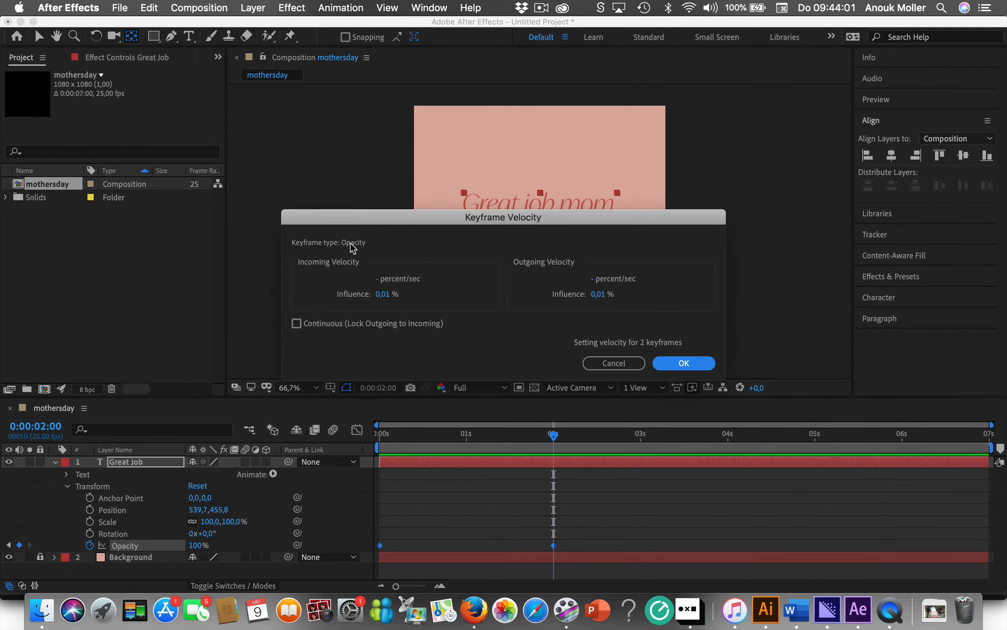
pyautogui.click(383, 294)
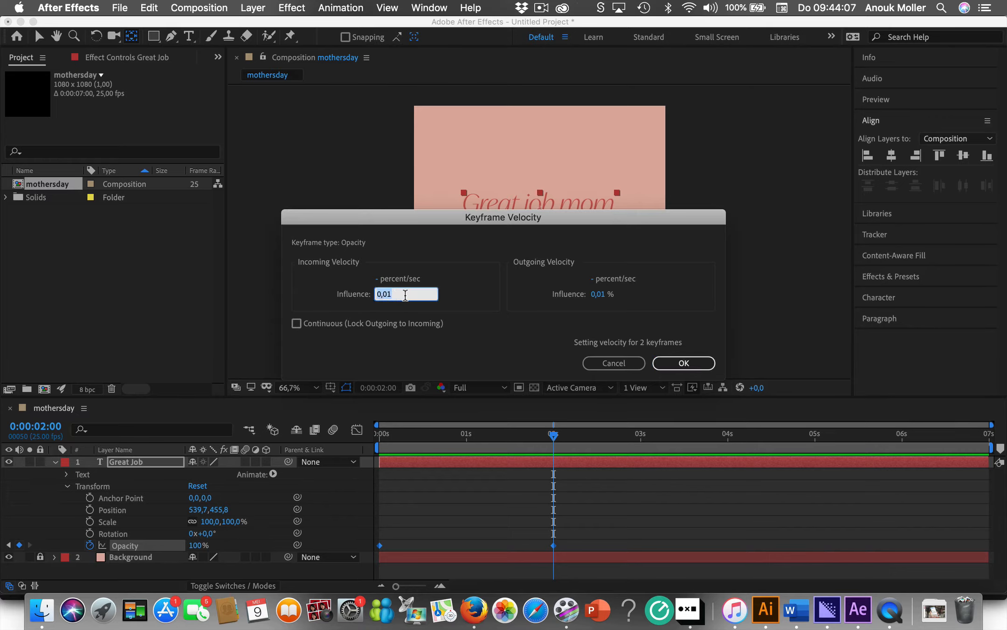
pyautogui.write('70')
pyautogui.click(601, 298)
pyautogui.write('70')
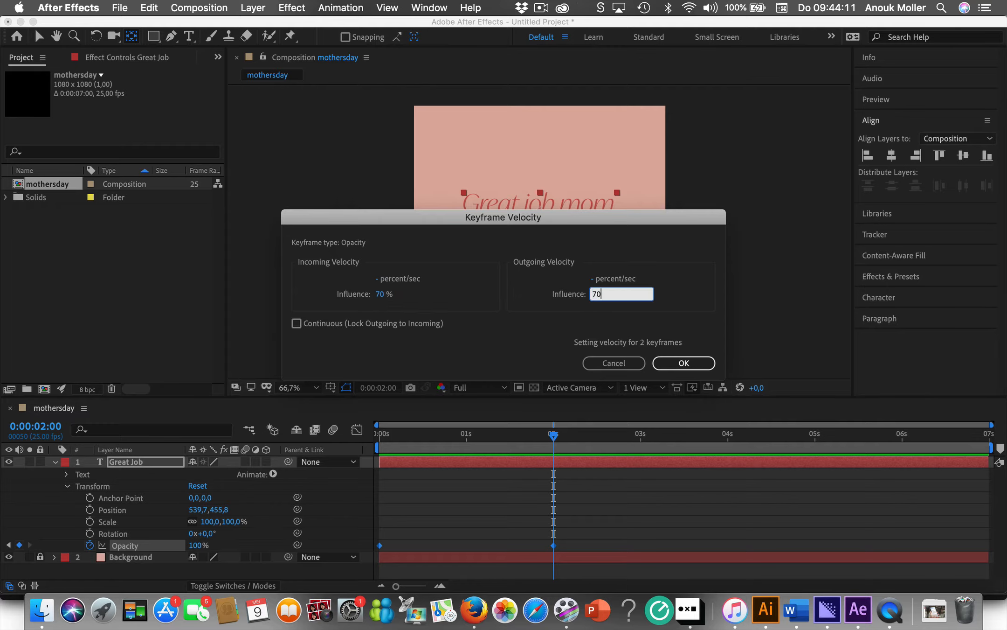
pyautogui.click(686, 363)
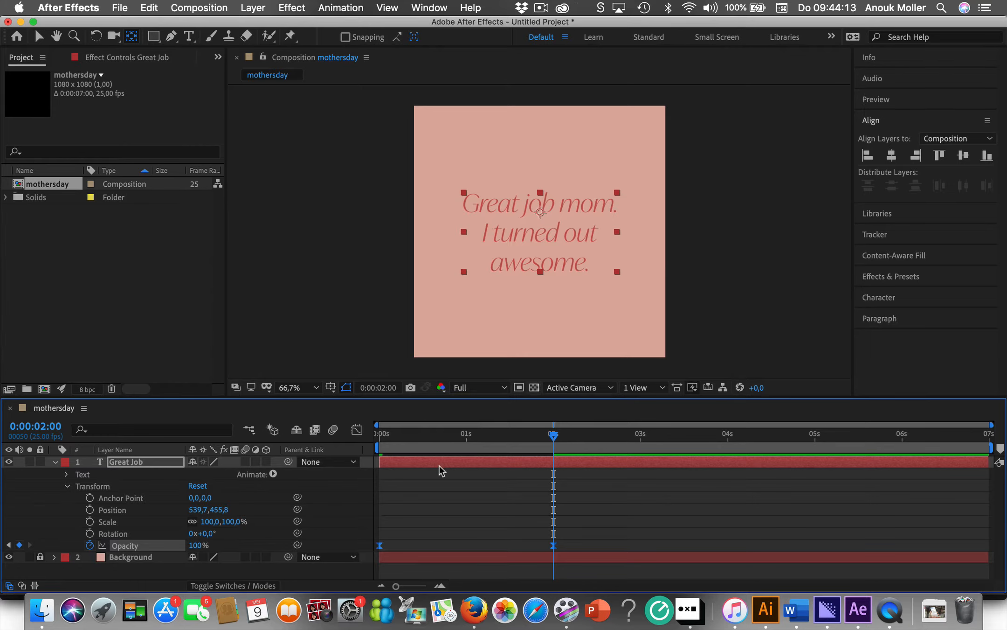
# Step: Preview the text fade from 0 seconds, and inspect its Opacity curve in the Graph Editor
pyautogui.moveTo(381, 548)
pyautogui.moveTo(556, 437); pyautogui.dragTo(378, 433)
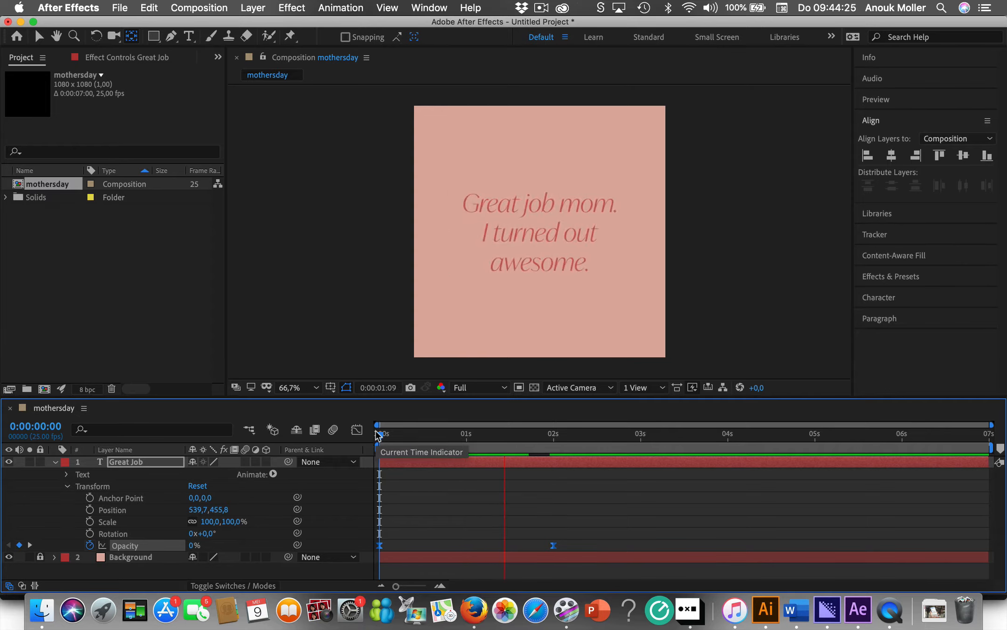
pyautogui.press('space')
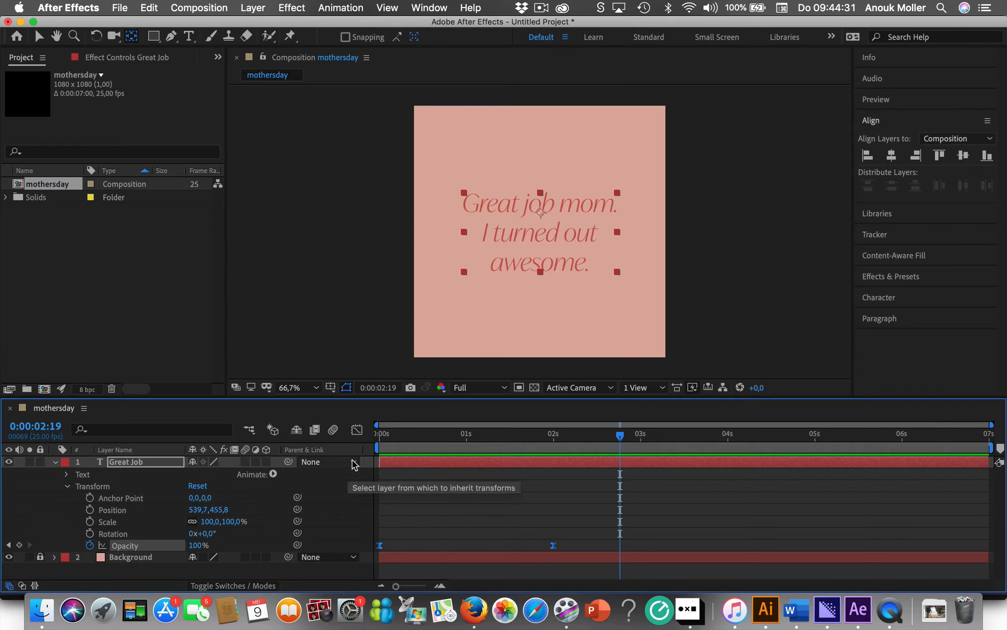
pyautogui.click(356, 431)
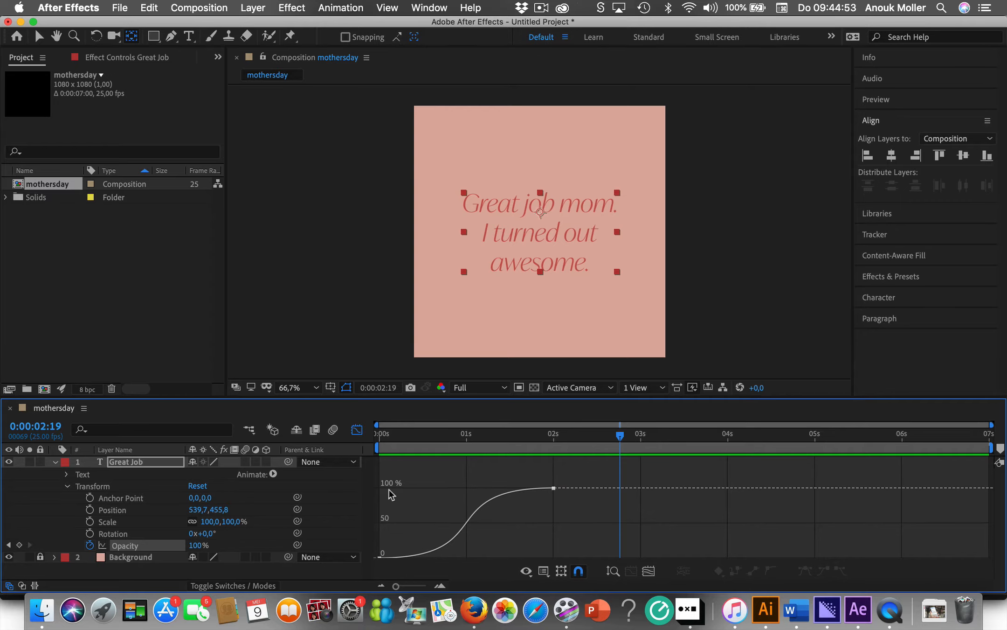
pyautogui.click(357, 429)
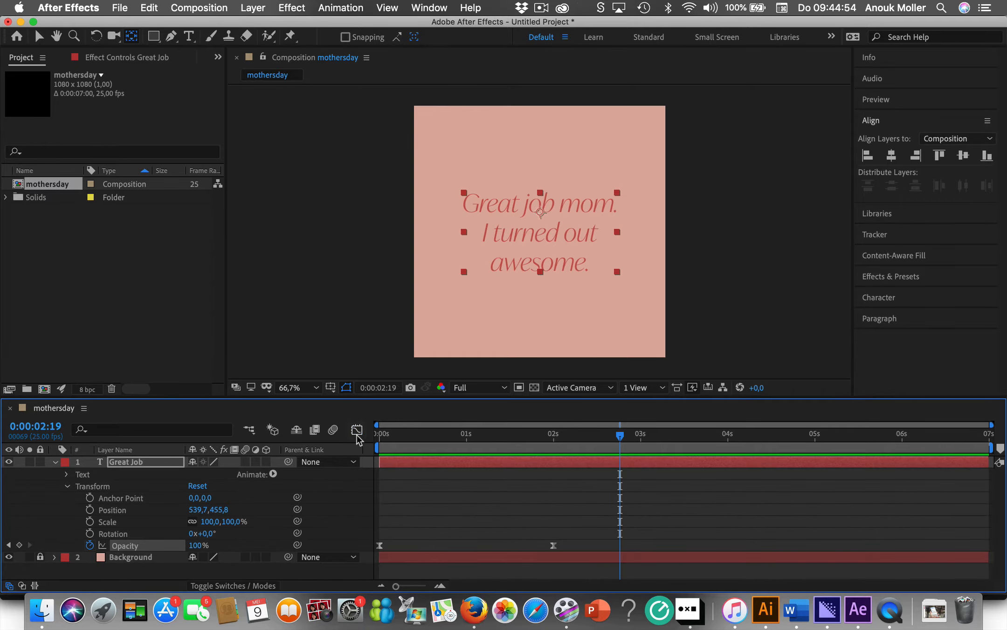
# Step: Set the incoming and outgoing velocity influence of both Great Job Opacity keyframes to 50%
pyautogui.click(553, 545)
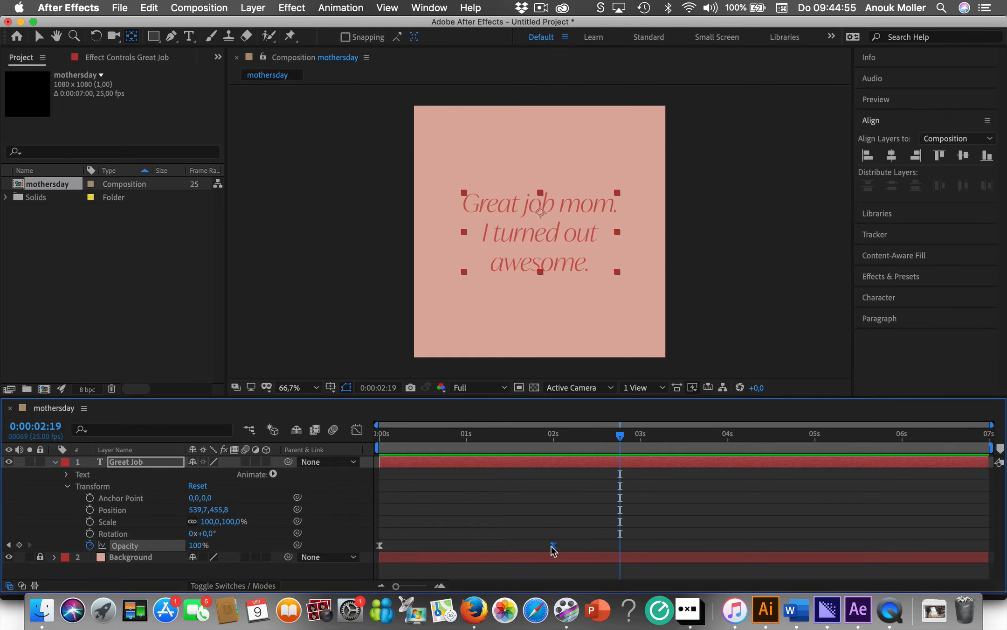
pyautogui.rightClick(379, 545)
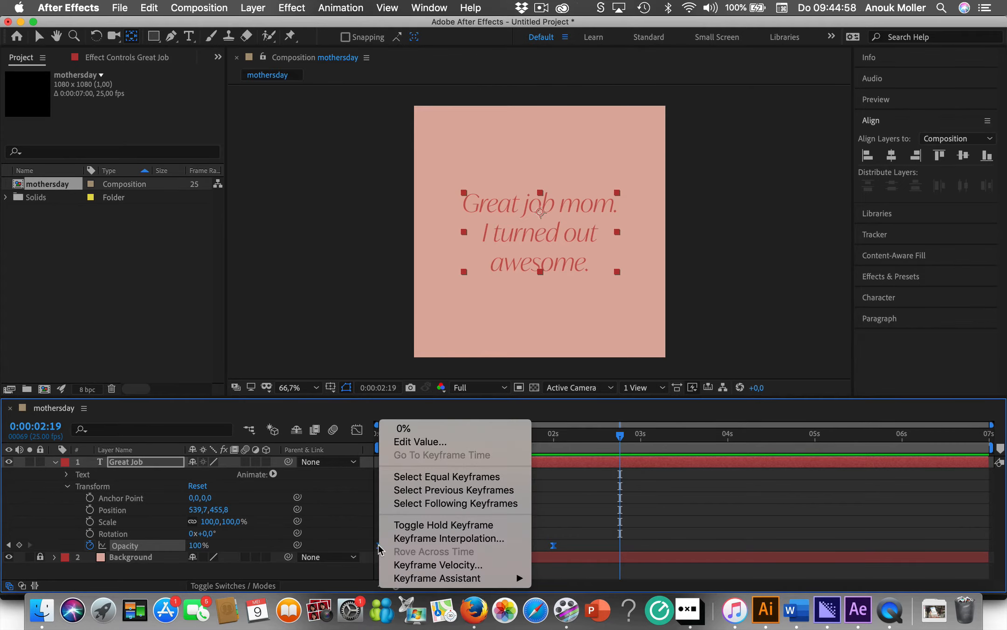
pyautogui.click(449, 565)
pyautogui.click(379, 295)
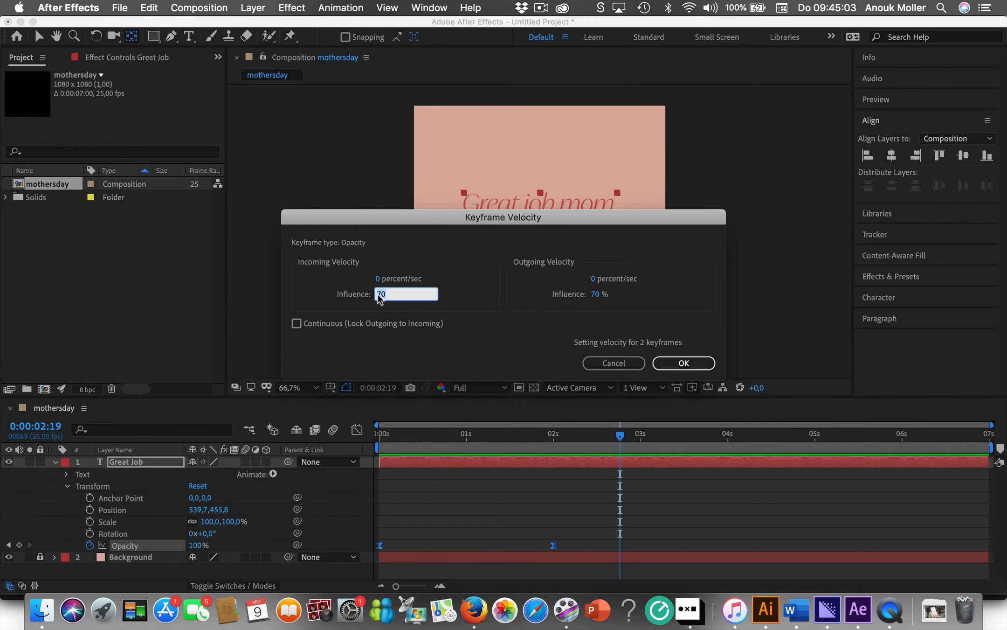
pyautogui.write('50')
pyautogui.click(595, 294)
pyautogui.write('5')
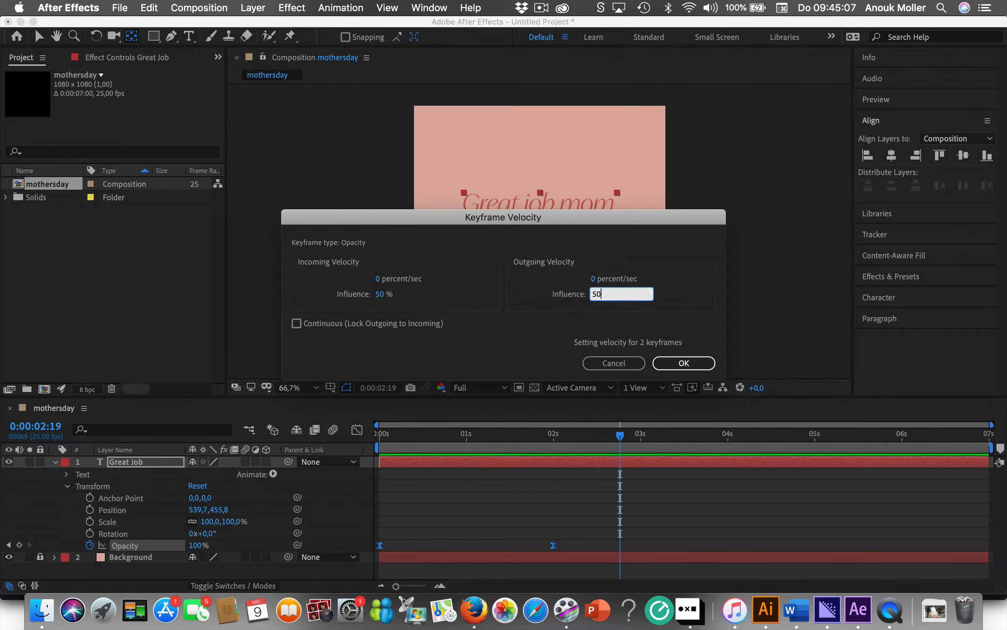
pyautogui.write('0')
pyautogui.click(683, 363)
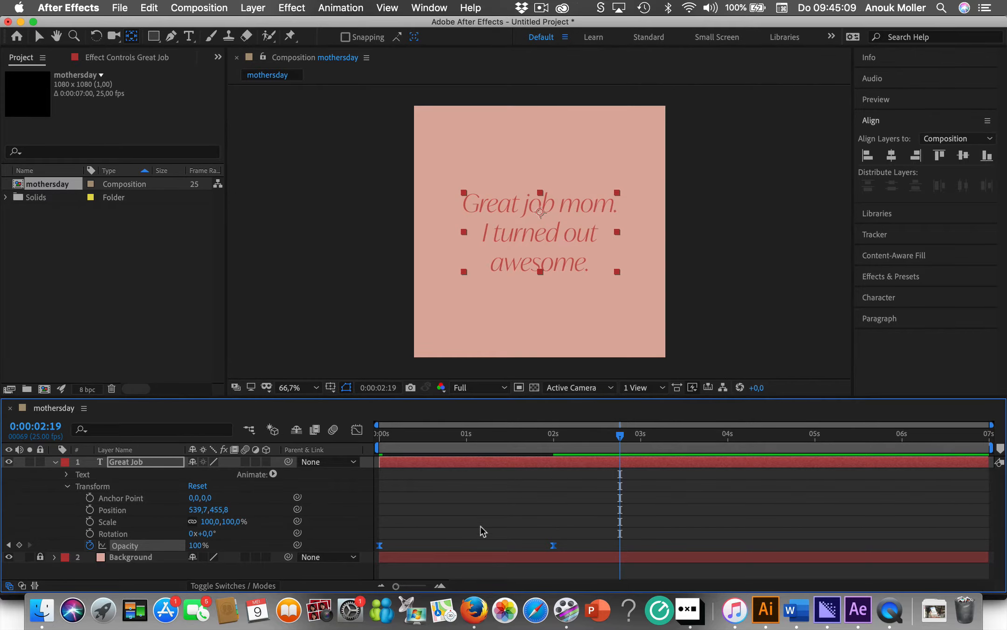
# Step: Check the revised Opacity curve in the Graph Editor and return to the layer bar view
pyautogui.click(356, 429)
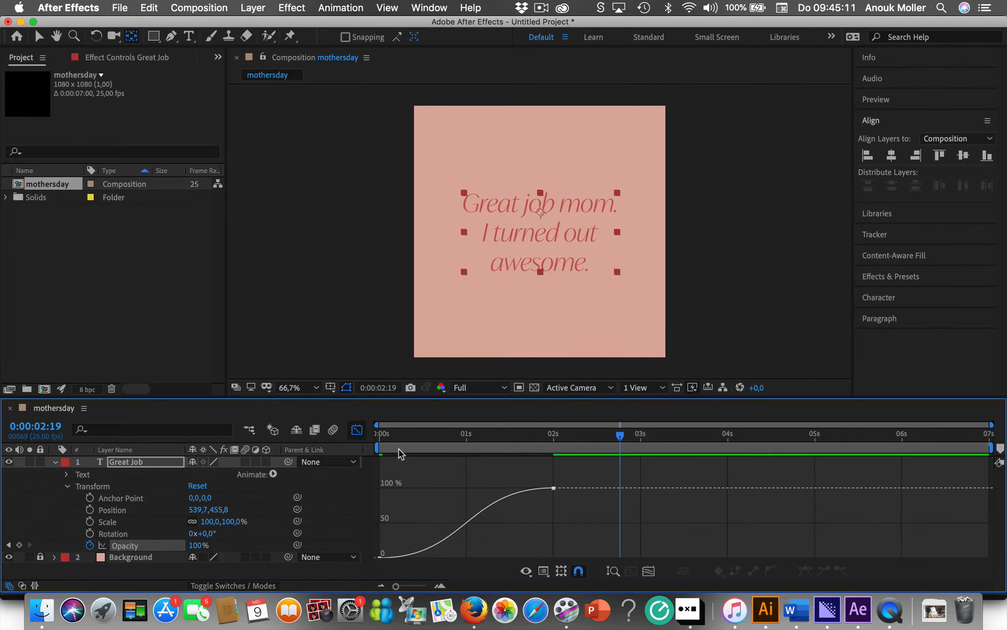
pyautogui.moveTo(514, 496)
pyautogui.click(357, 429)
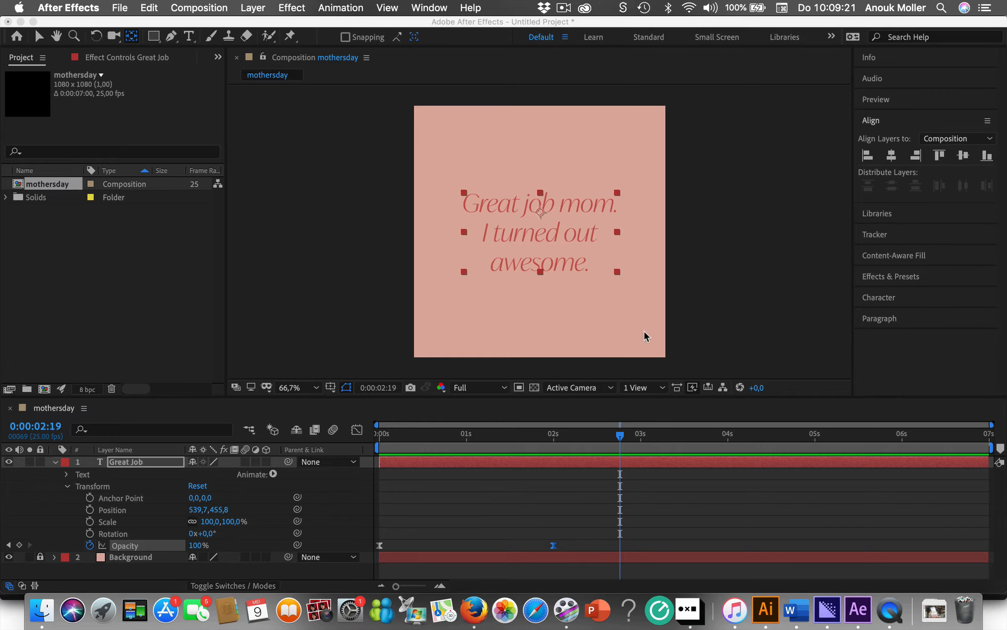
# Step: Switch to Noun Project and set the icon color to the custom hex value 546E52
pyautogui.click(693, 614)
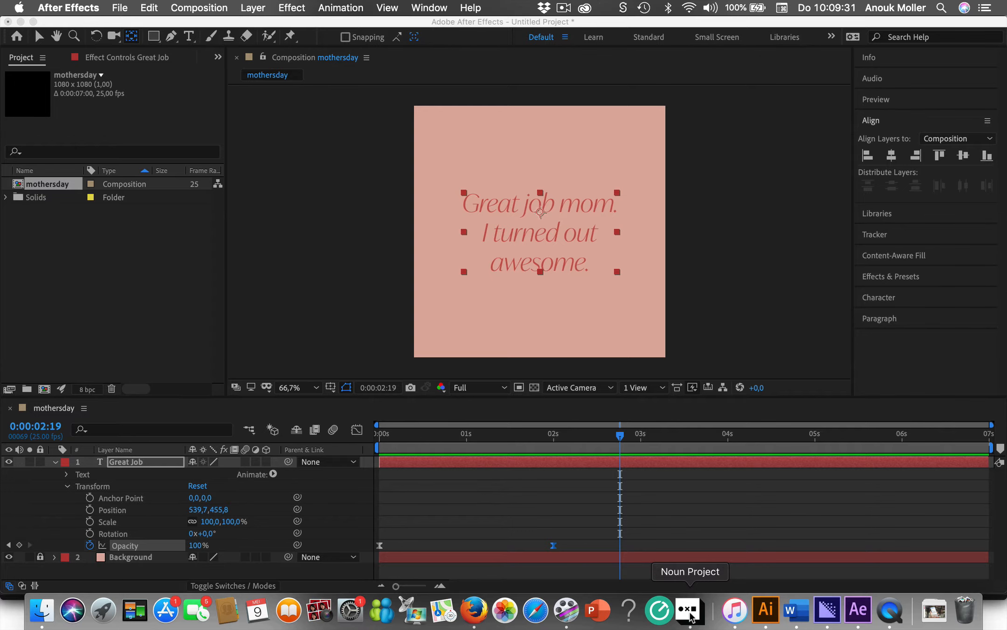
pyautogui.click(691, 614)
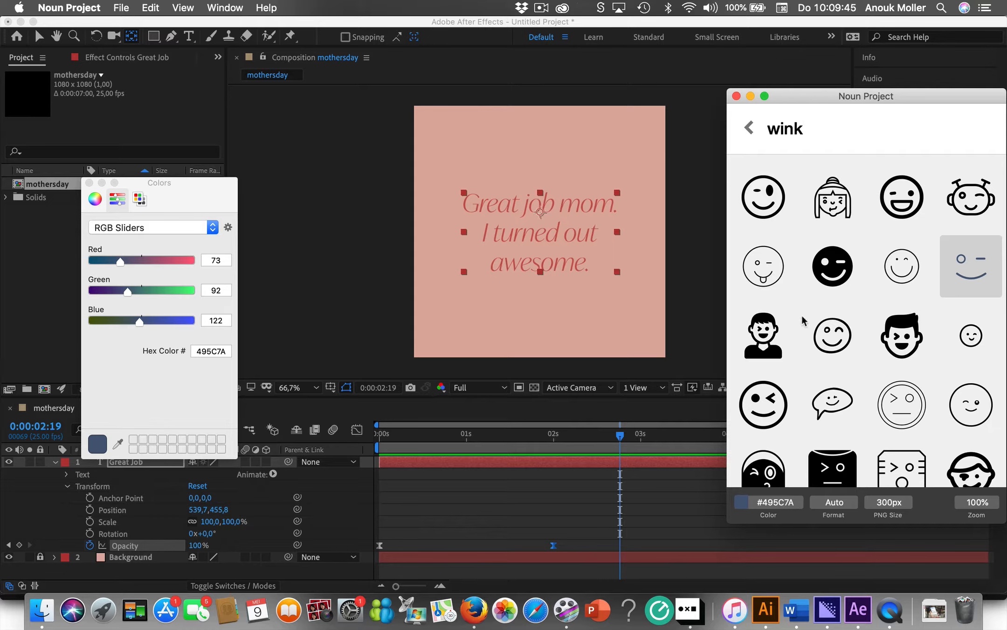
pyautogui.click(772, 509)
pyautogui.click(770, 573)
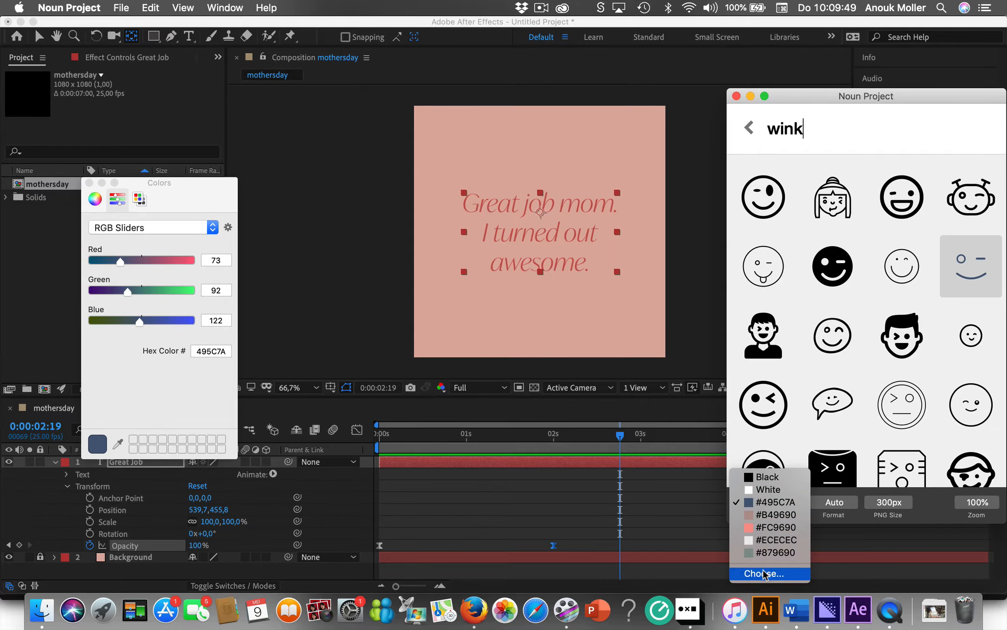
pyautogui.click(208, 352)
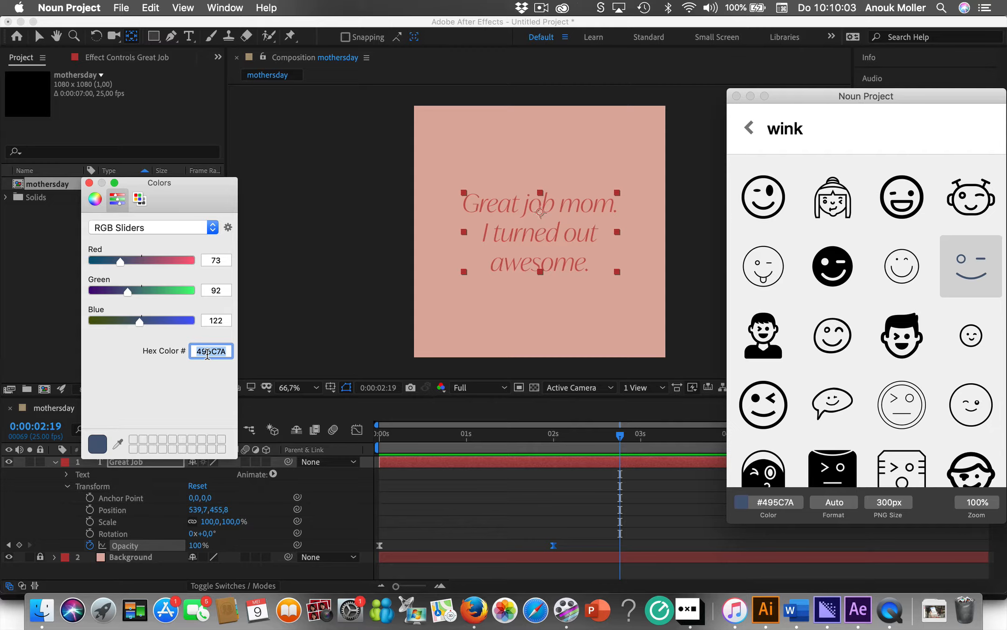
pyautogui.write('546E52')
pyautogui.press('Return')
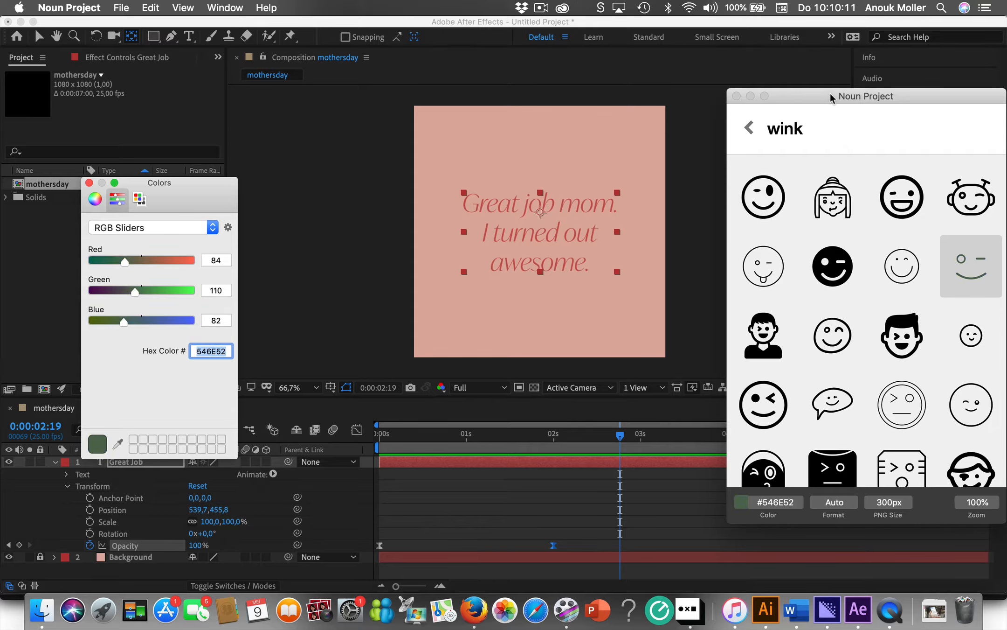
# Step: Close the color picker and add the outline-free winking smiley icon to the mothersday composition
pyautogui.click(979, 280)
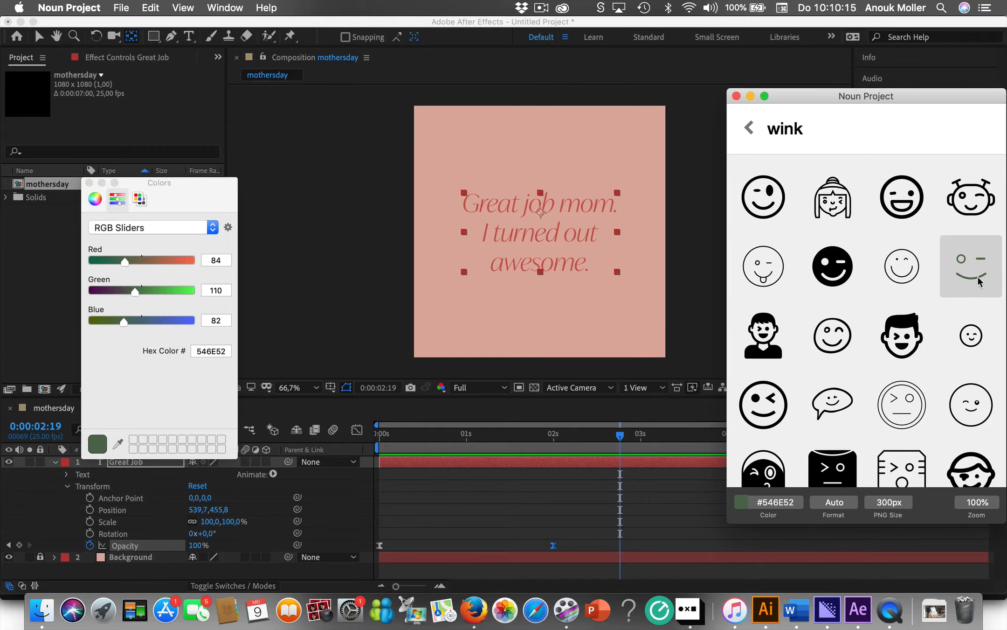
pyautogui.click(89, 183)
pyautogui.moveTo(976, 277); pyautogui.dragTo(539, 336)
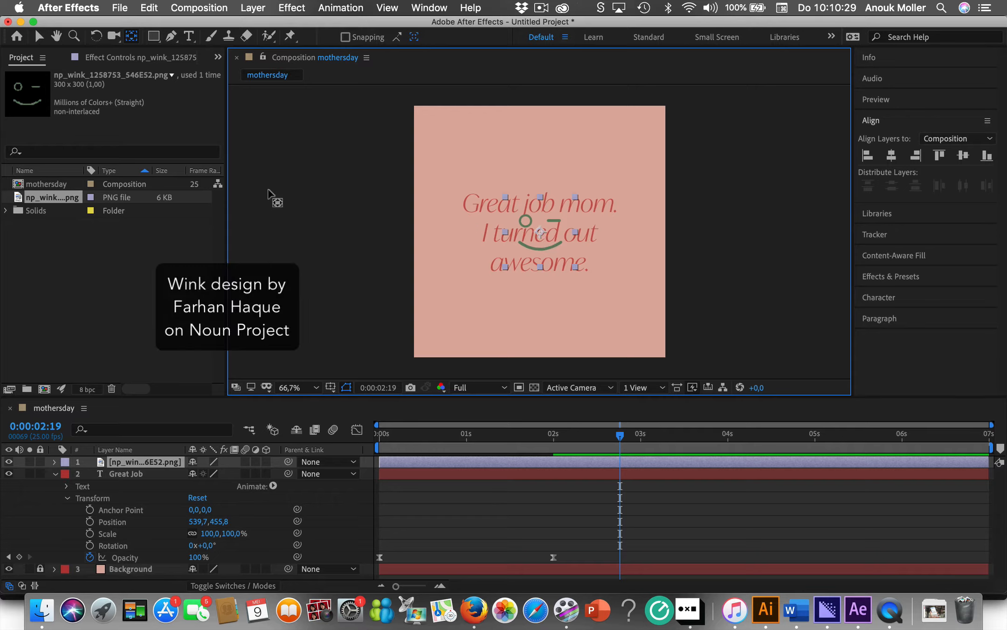
# Step: Move the wink image below the text with the Selection tool and center it horizontally in the composition
pyautogui.click(40, 37)
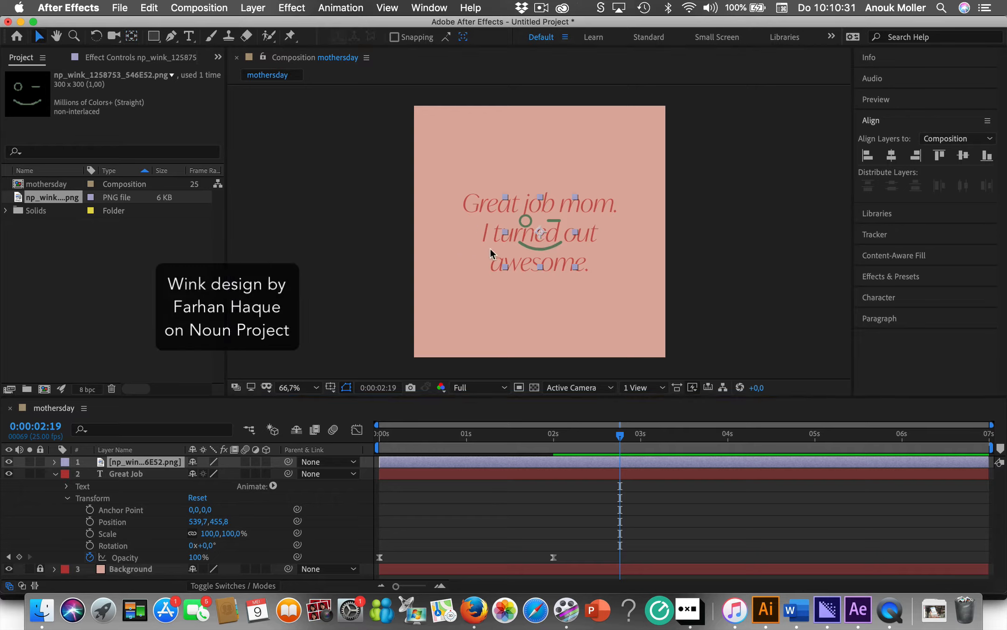
pyautogui.moveTo(542, 236); pyautogui.dragTo(540, 329)
pyautogui.click(894, 154)
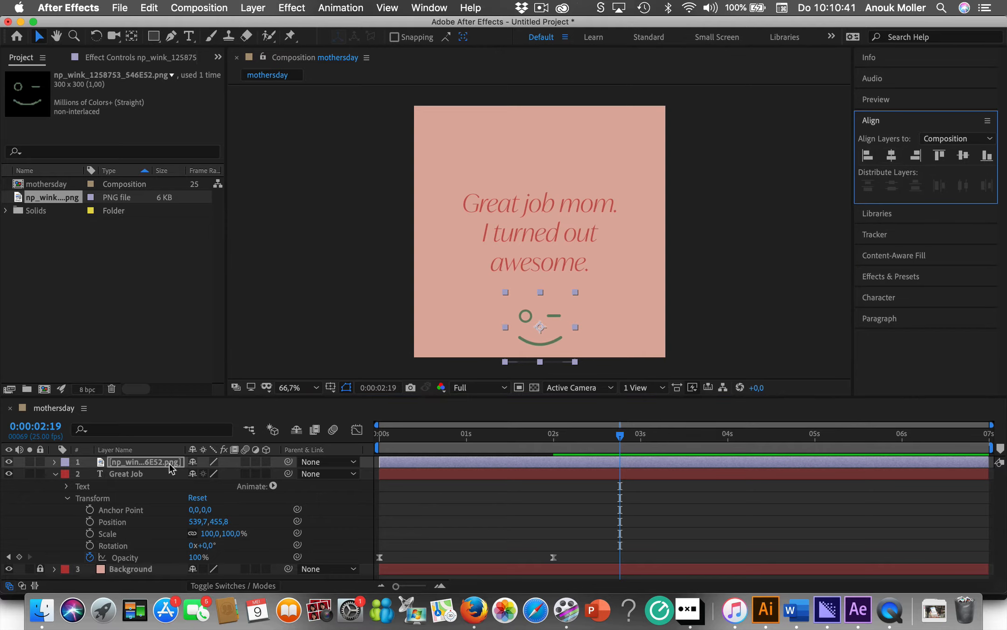
# Step: Rename the imported PNG layer as wink
pyautogui.click(133, 464)
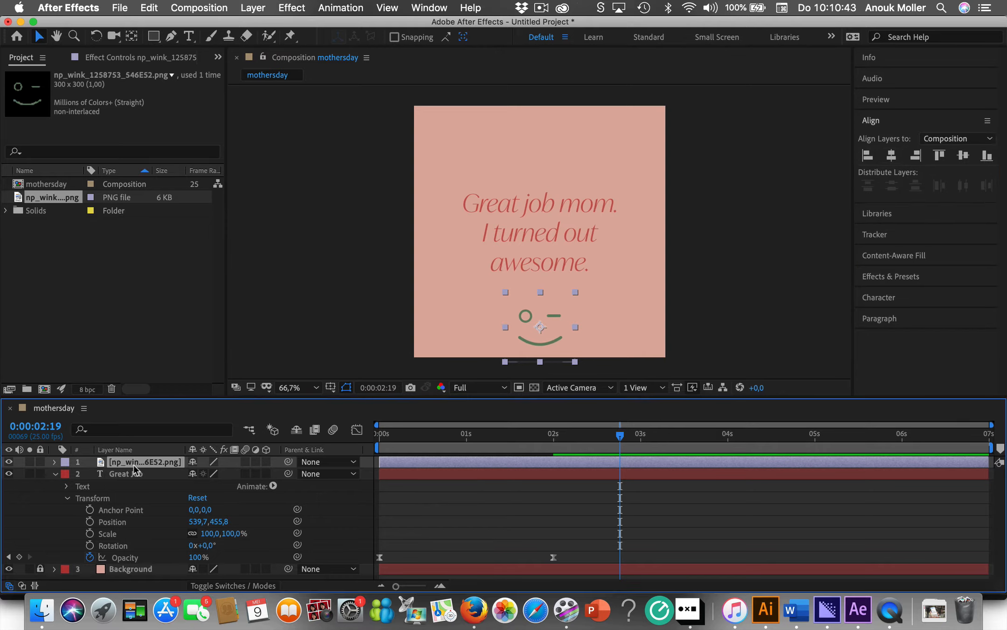
pyautogui.rightClick(133, 465)
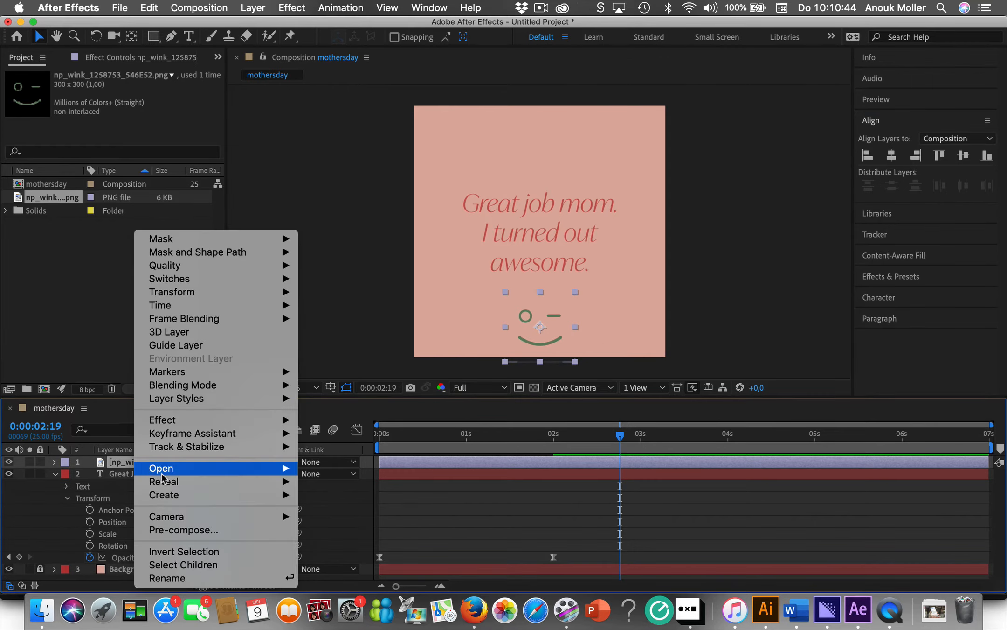
pyautogui.click(167, 578)
pyautogui.write('wink')
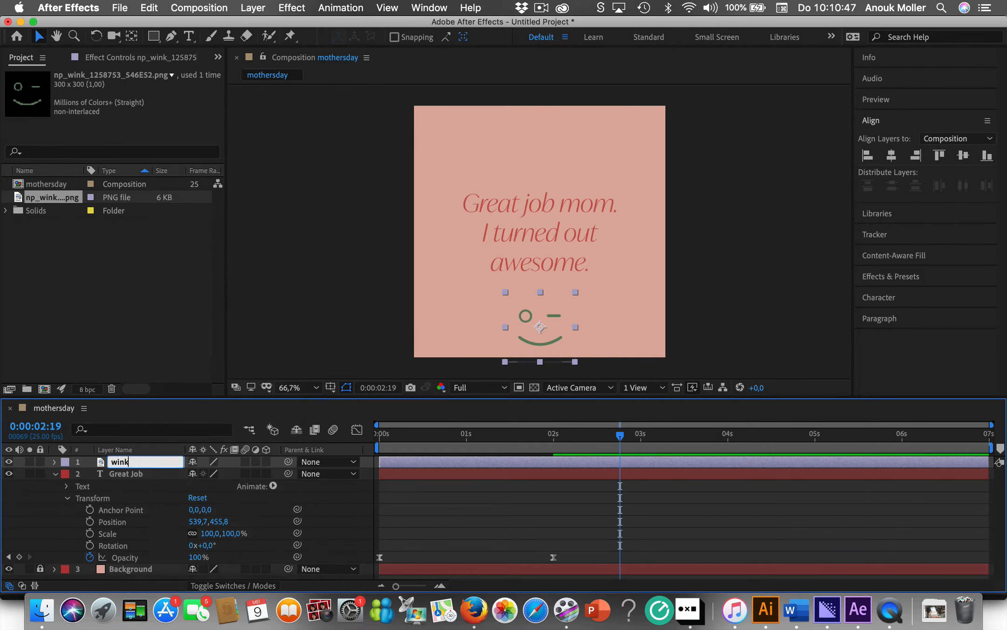
pyautogui.press('Return')
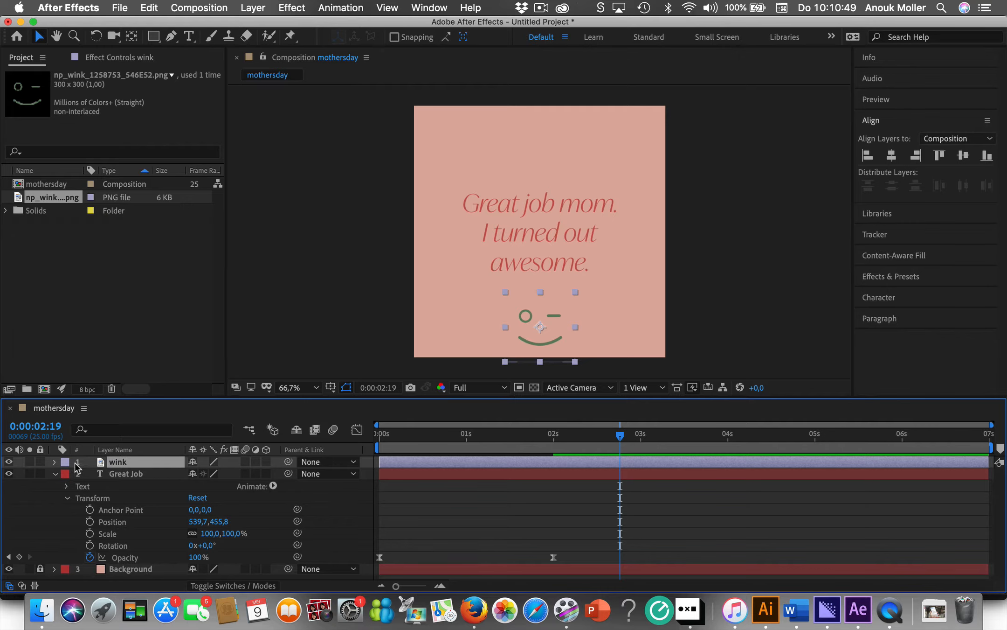
# Step: Expand the wink layer's Transform properties and scale the layer down to 37%
pyautogui.click(55, 461)
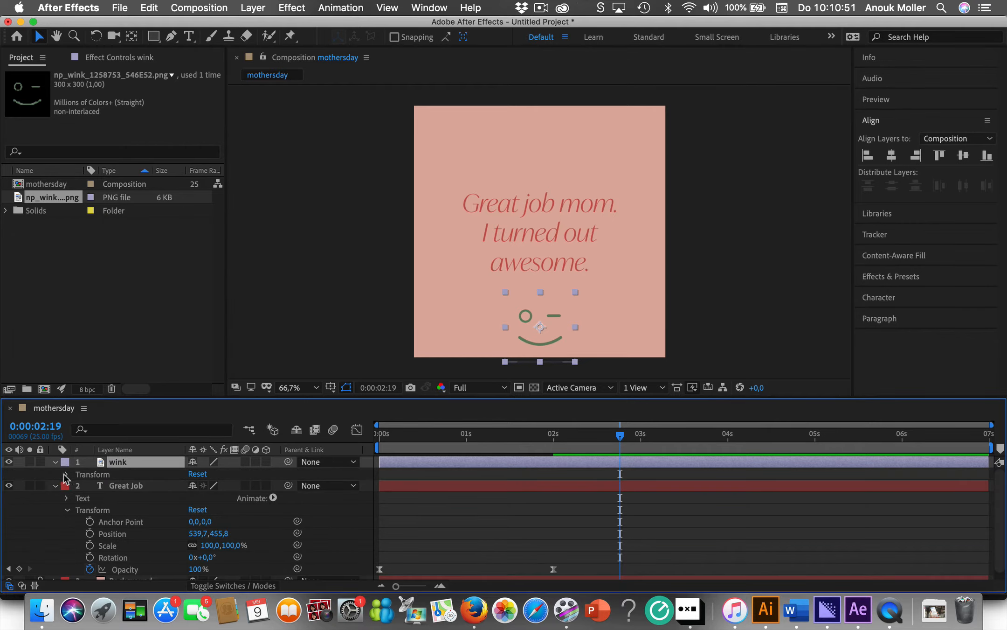
pyautogui.click(66, 474)
pyautogui.click(108, 510)
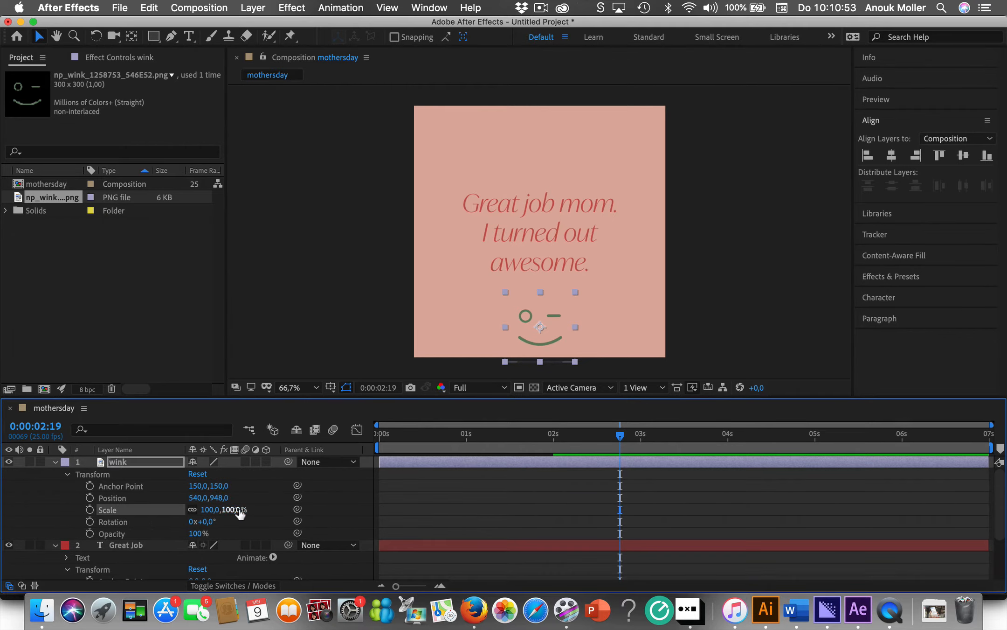
pyautogui.moveTo(228, 510); pyautogui.dragTo(183, 507)
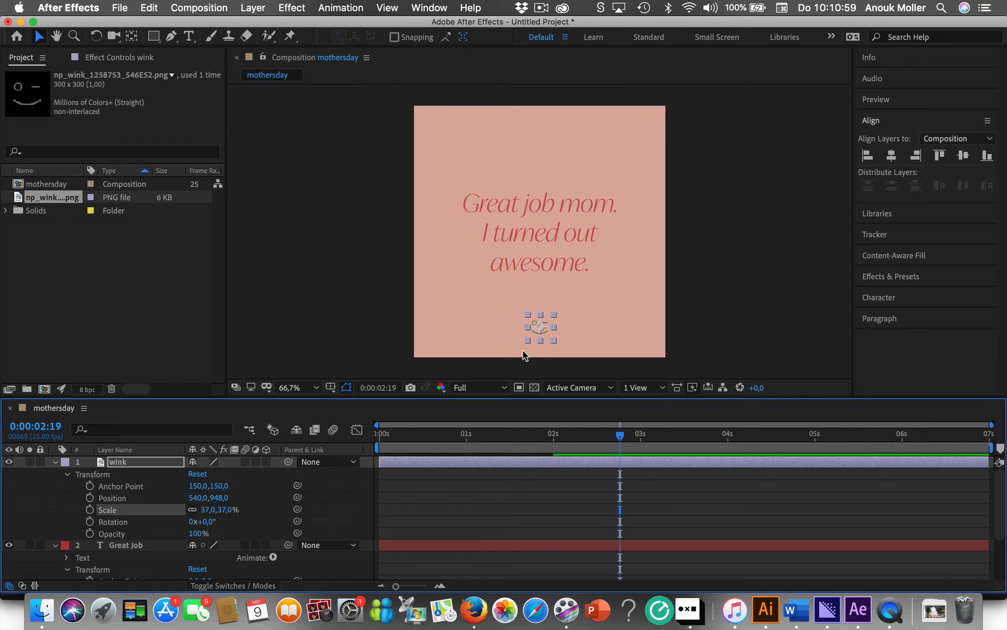
# Step: Lower the wink layer by setting its vertical position to 1002
pyautogui.click(112, 497)
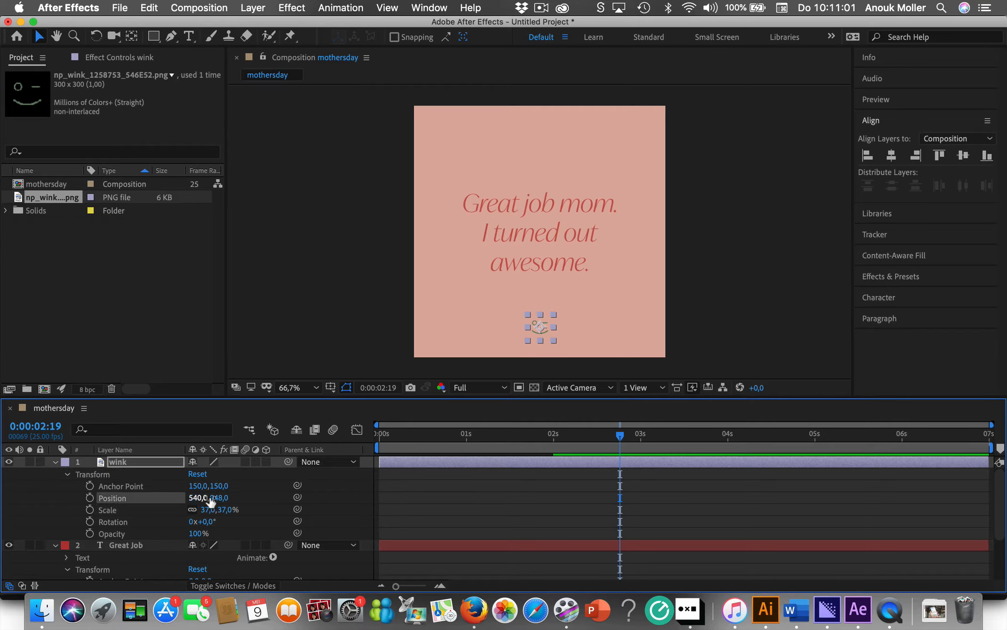
pyautogui.moveTo(199, 497); pyautogui.dragTo(256, 497)
# Step: Trim the start of the wink layer so that it begins at about 0:00:01:12
pyautogui.moveTo(620, 436); pyautogui.dragTo(489, 446)
pyautogui.moveTo(372, 437); pyautogui.dragTo(463, 445)
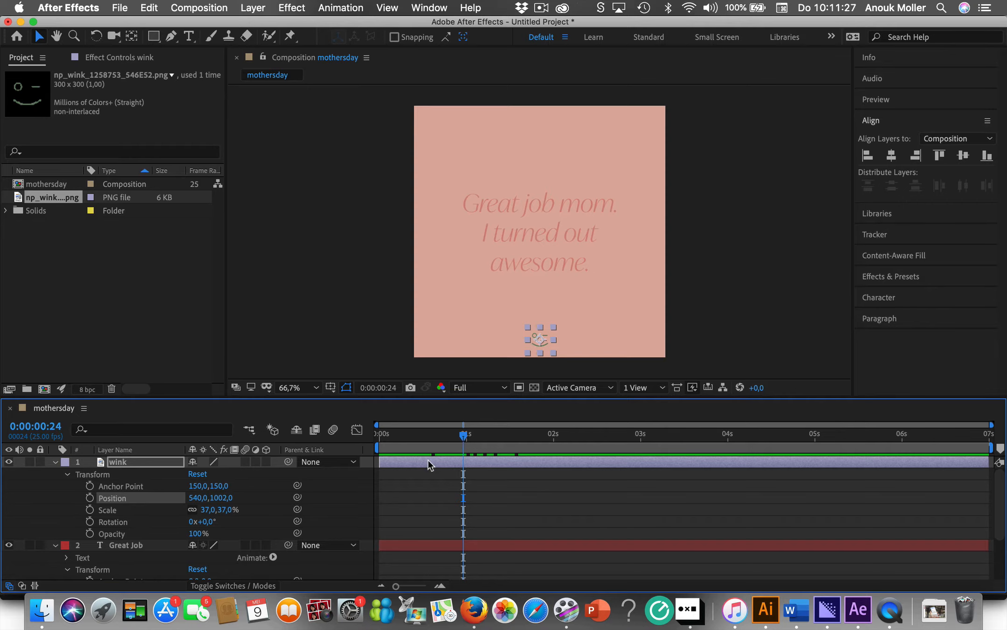
pyautogui.click(412, 461)
pyautogui.moveTo(380, 462); pyautogui.dragTo(508, 466)
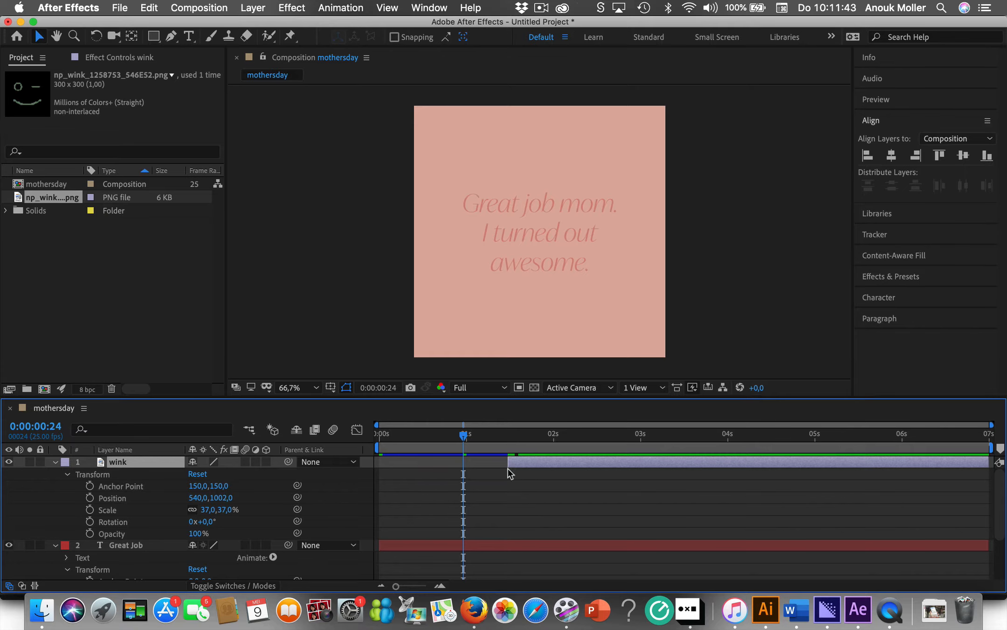
# Step: Preview the animation from the first frame to check when the wink appears relative to the text
pyautogui.moveTo(463, 435); pyautogui.dragTo(379, 435)
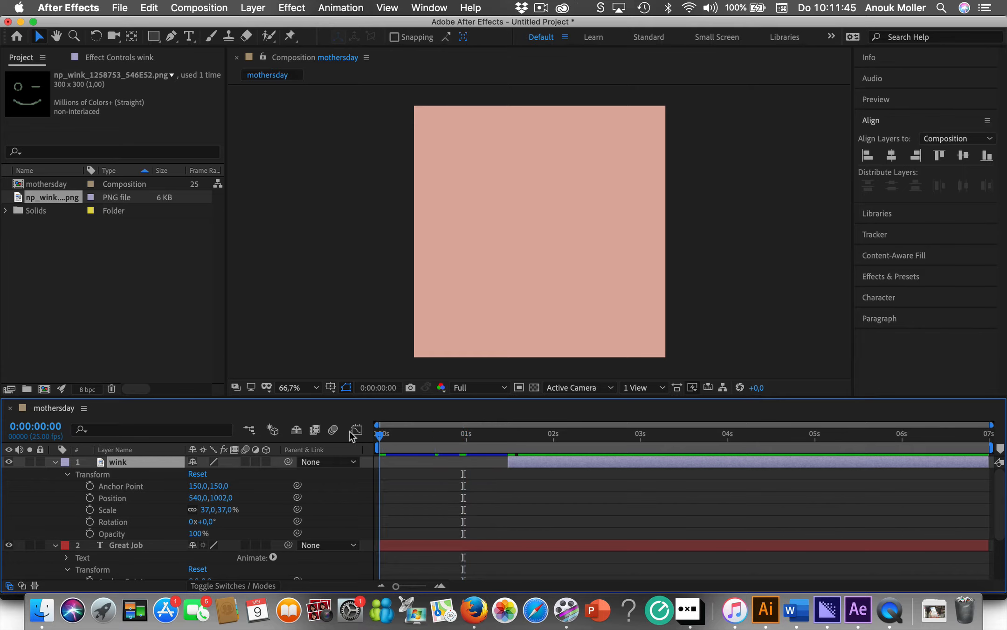
pyautogui.press('space')
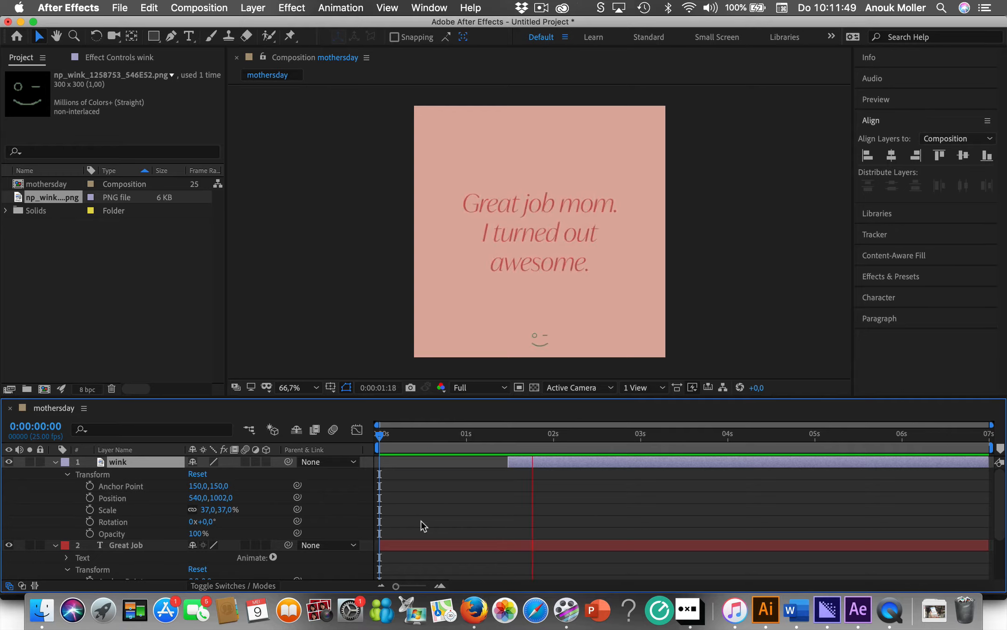
pyautogui.press('space')
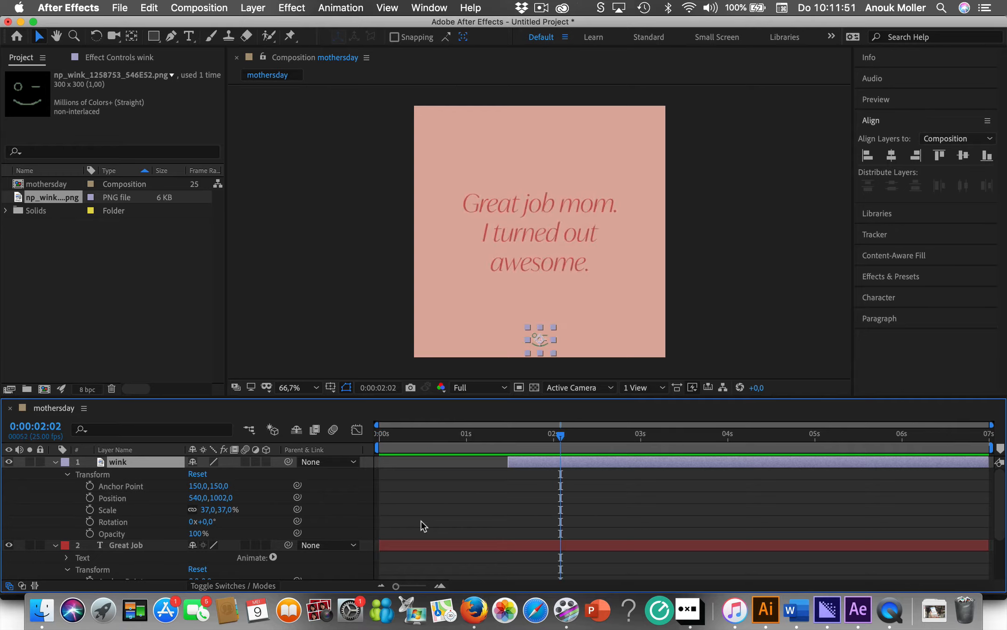
pyautogui.press('Home')
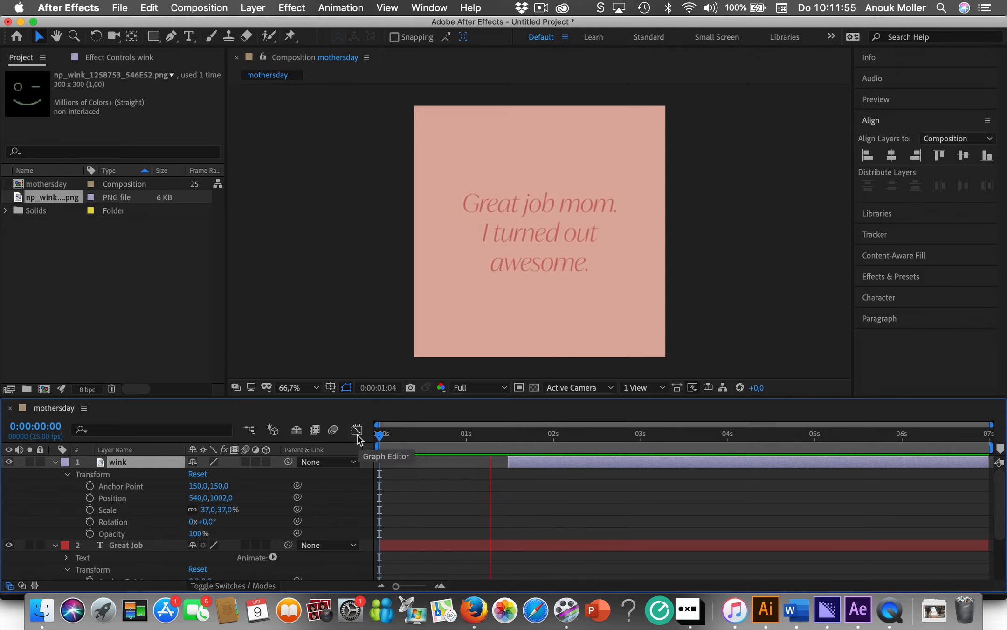
pyautogui.press('space')
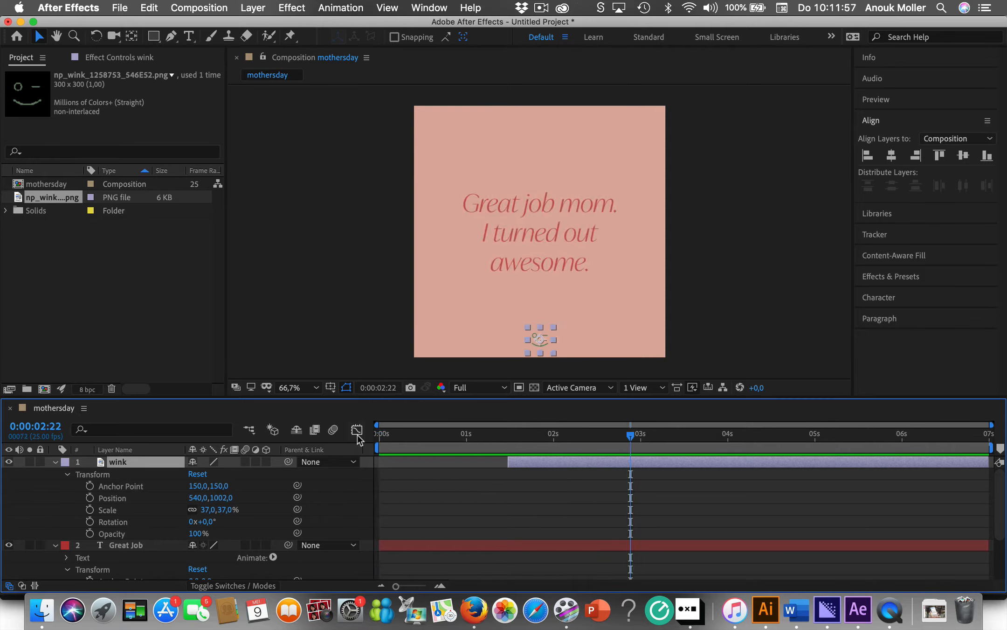
# Step: Change the fill color of the Great Job text to 546E52 and preview the animation
pyautogui.click(528, 211)
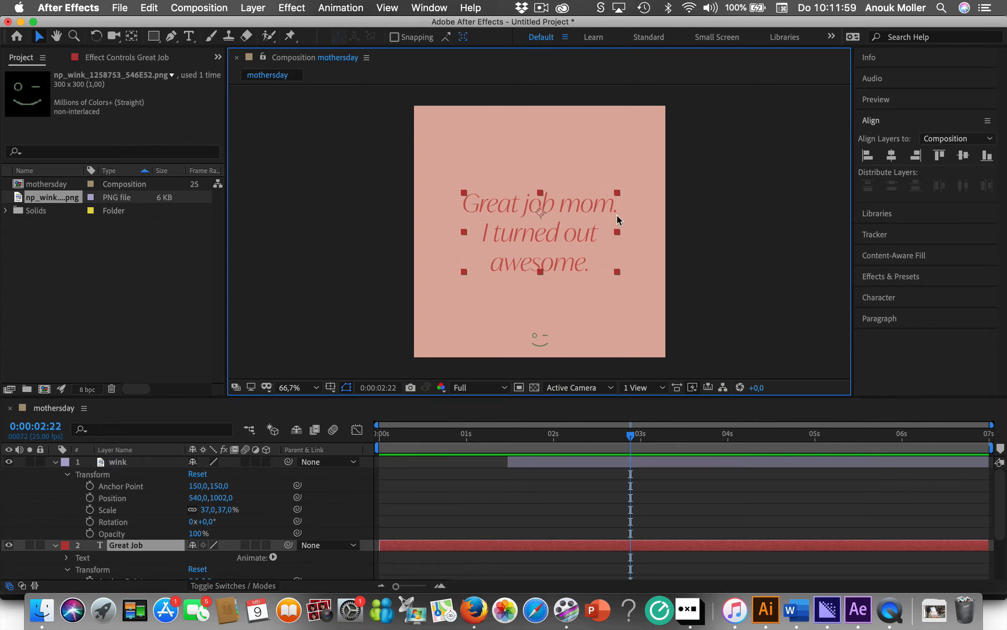
pyautogui.click(885, 301)
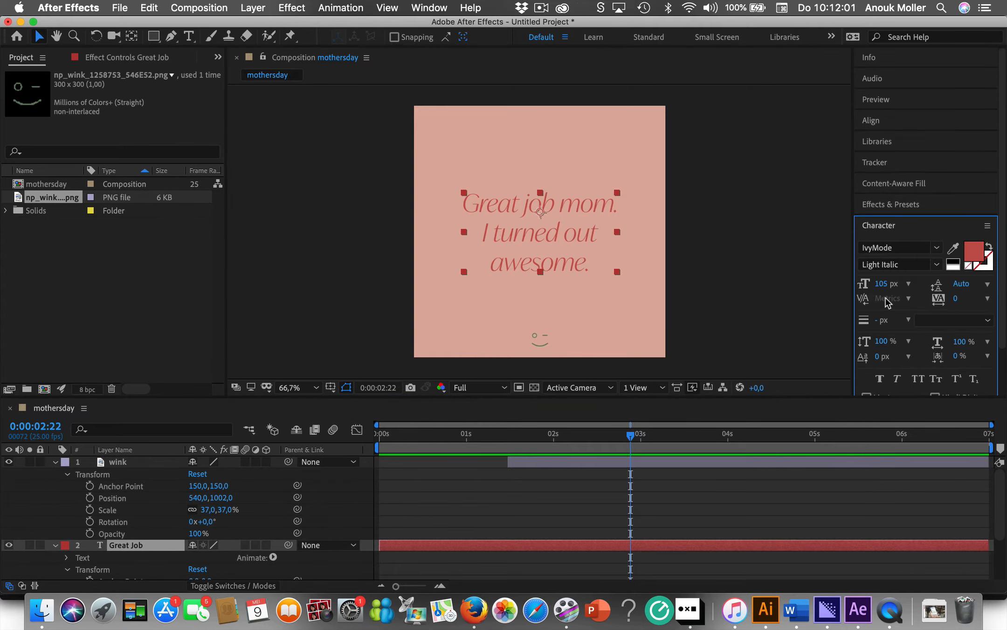
pyautogui.click(977, 254)
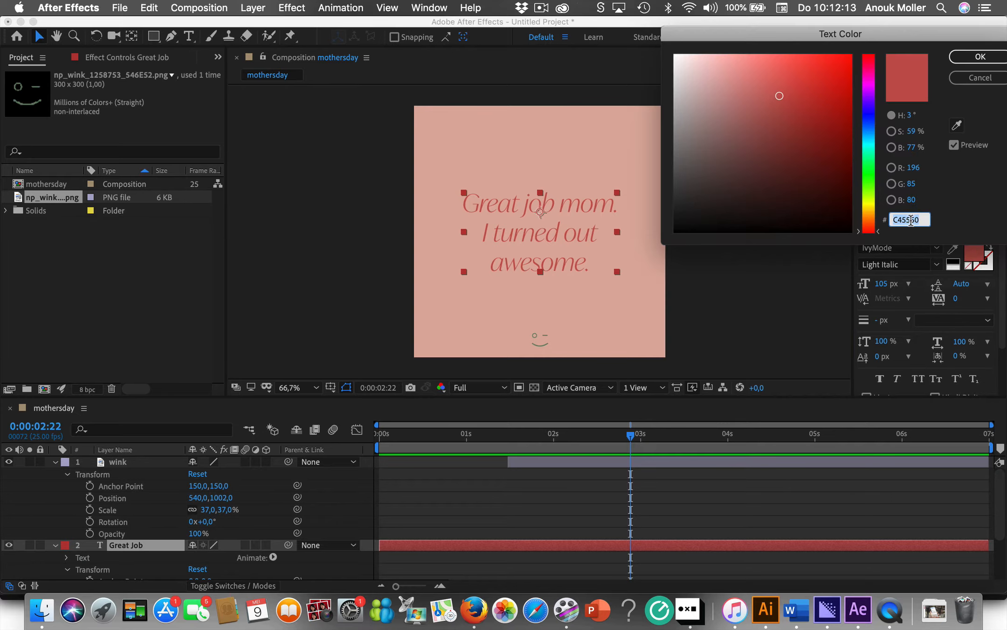
pyautogui.write('546E52')
pyautogui.click(980, 57)
pyautogui.press('space')
pyautogui.press('space')
# Step: Add a Scale keyframe of 0% to the wink layer at 0:00:01:12
pyautogui.click(540, 340)
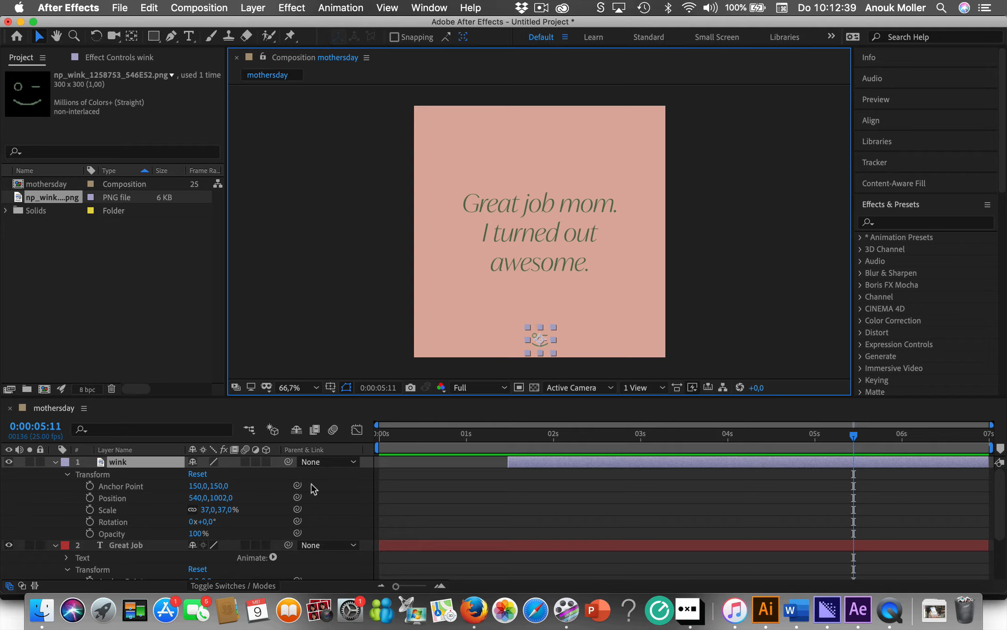
pyautogui.click(55, 545)
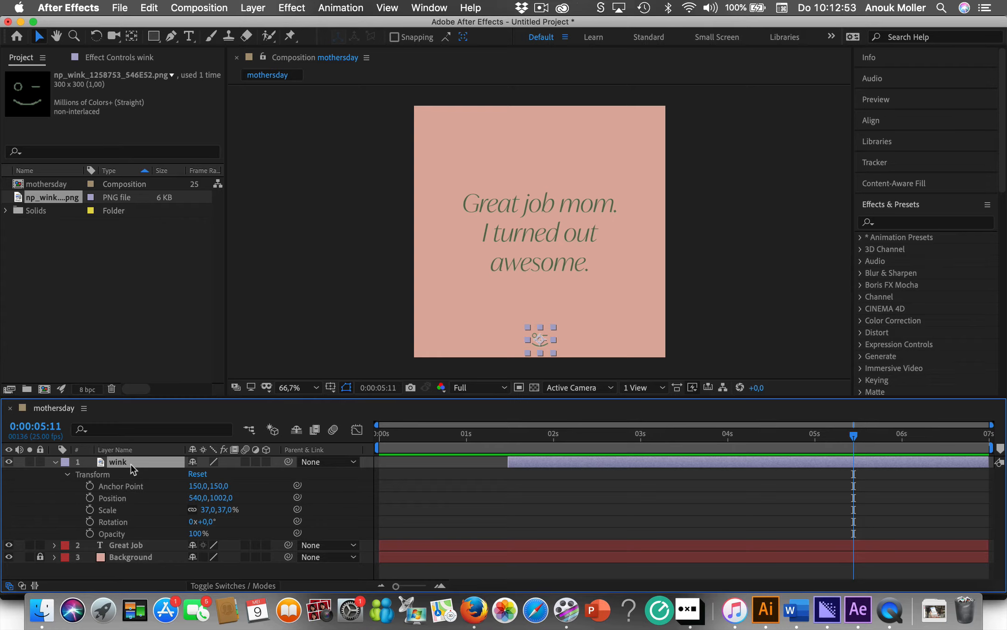
pyautogui.click(113, 510)
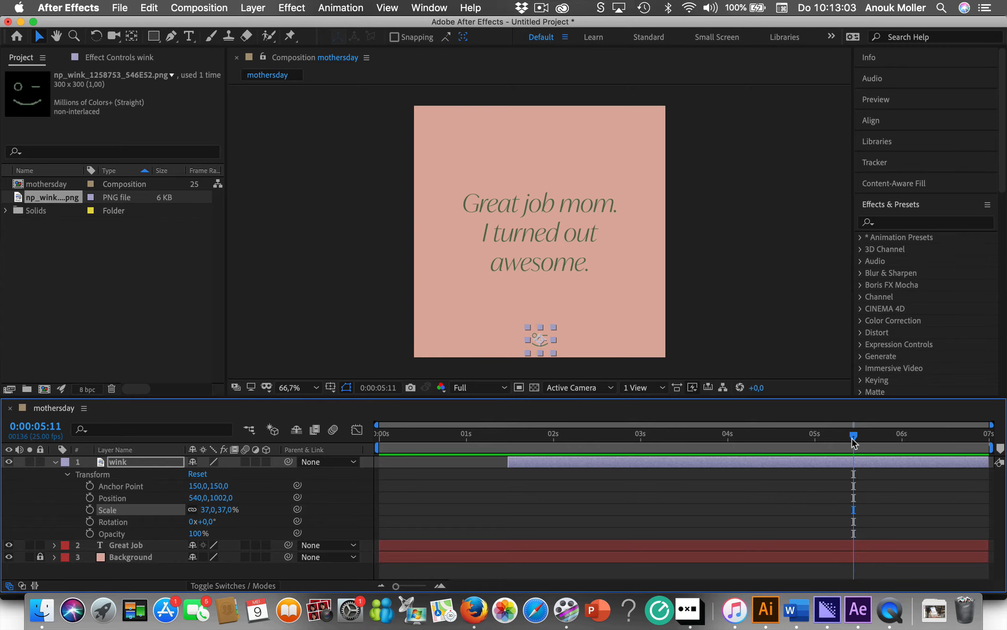
pyautogui.moveTo(854, 434); pyautogui.dragTo(507, 446)
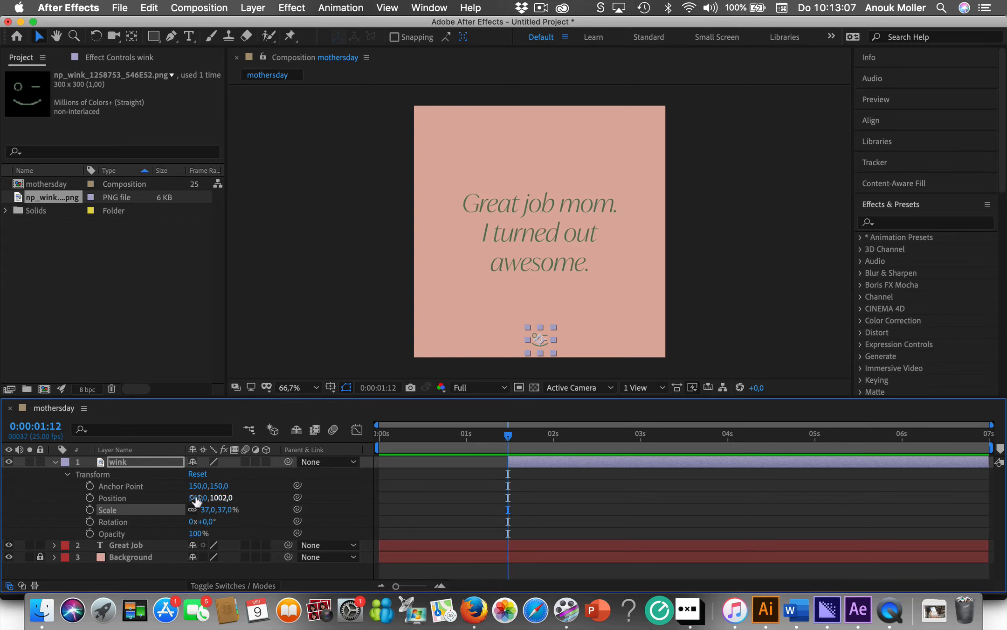
pyautogui.click(90, 509)
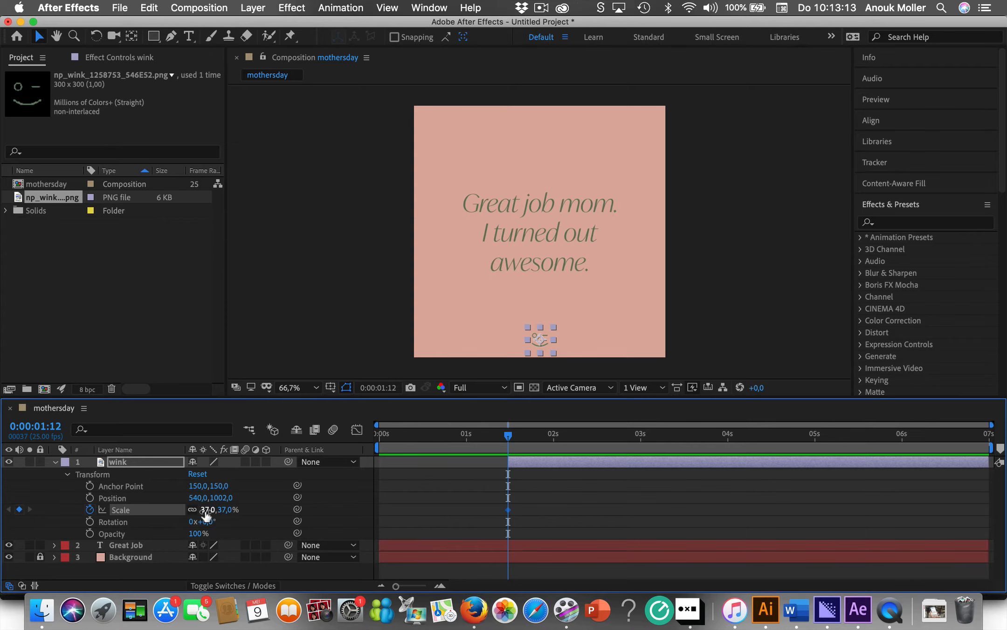
pyautogui.moveTo(208, 513); pyautogui.dragTo(184, 513)
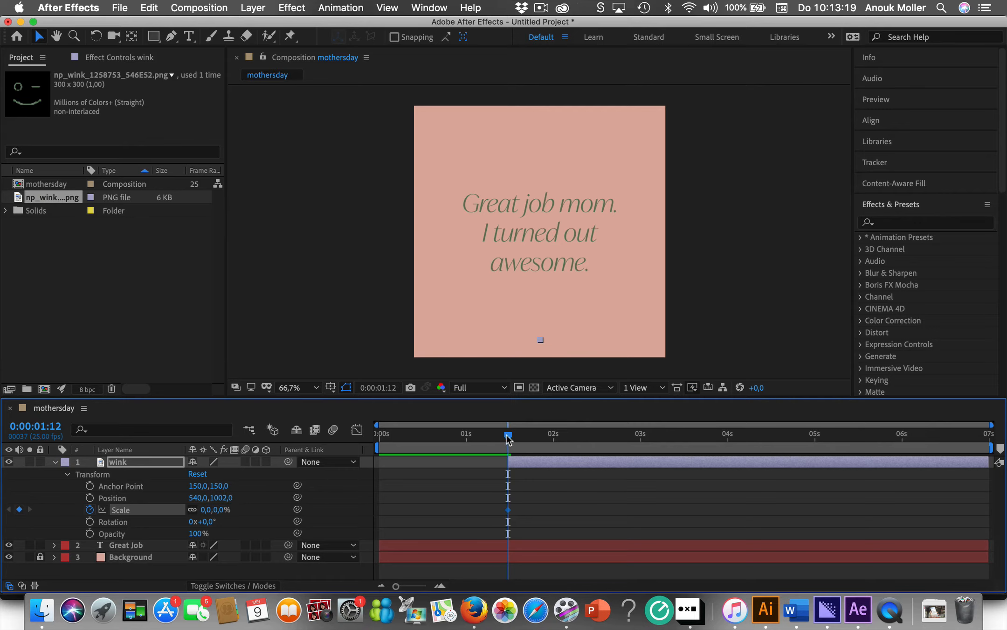
# Step: Add a second Scale keyframe of 37% to the wink layer at 0:00:02:00
pyautogui.moveTo(509, 438); pyautogui.dragTo(553, 442)
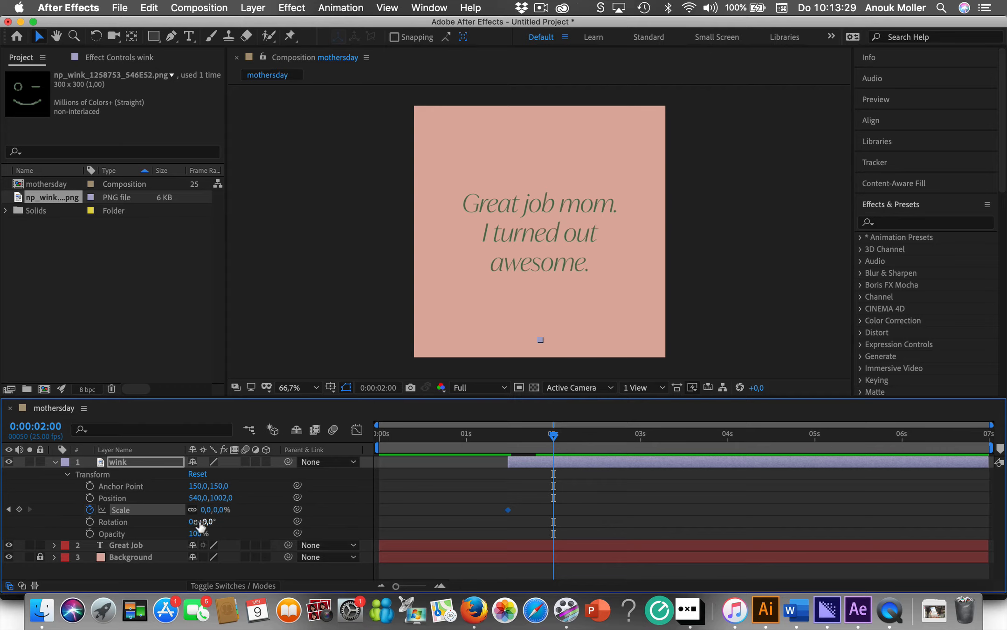
pyautogui.press('F2')
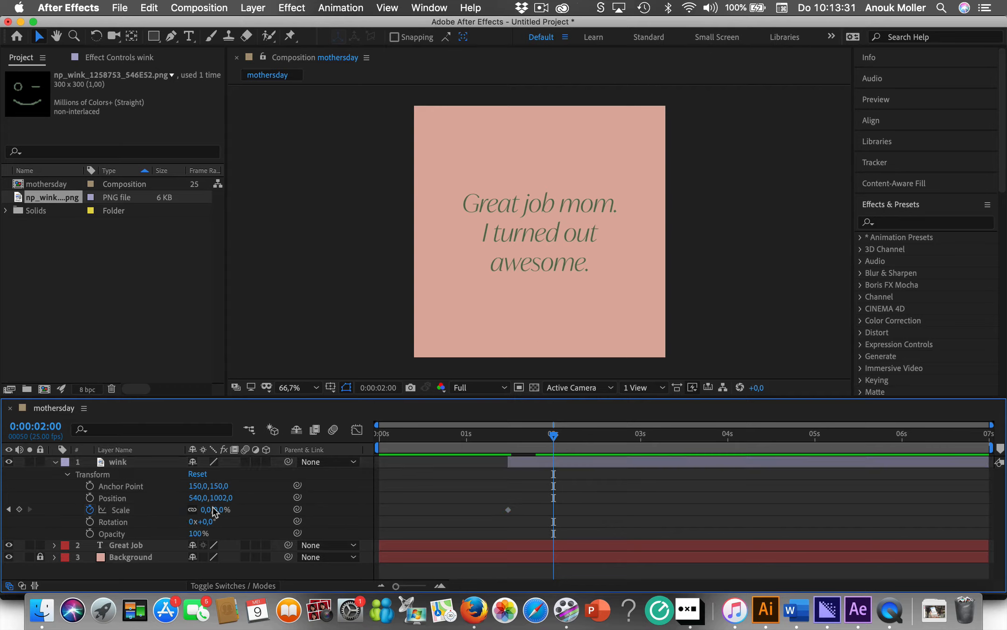
pyautogui.moveTo(214, 509); pyautogui.dragTo(244, 511)
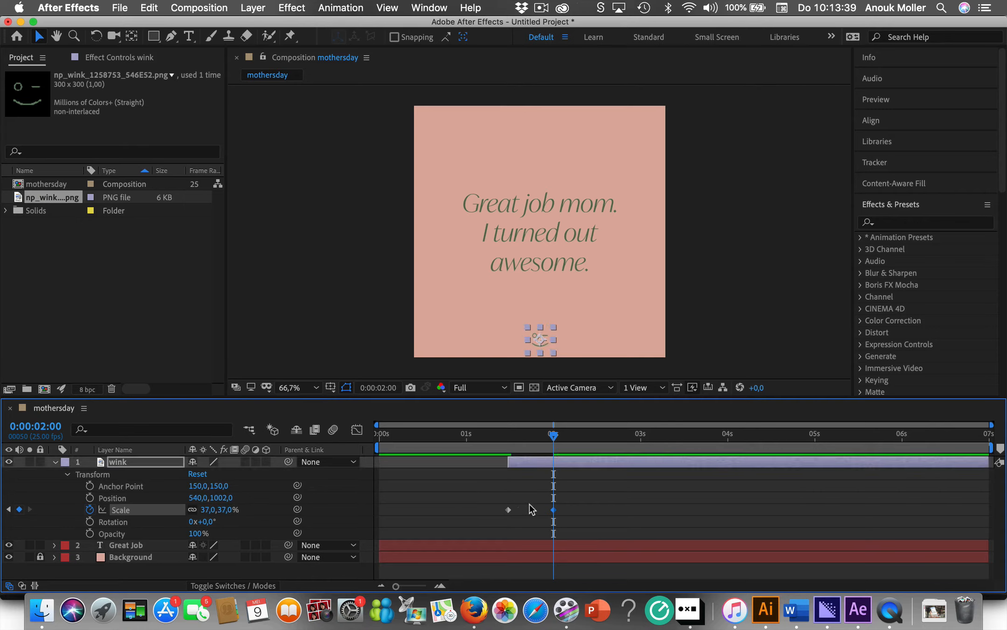
# Step: Apply Easy Ease to both Scale keyframes of the wink layer
pyautogui.click(585, 512)
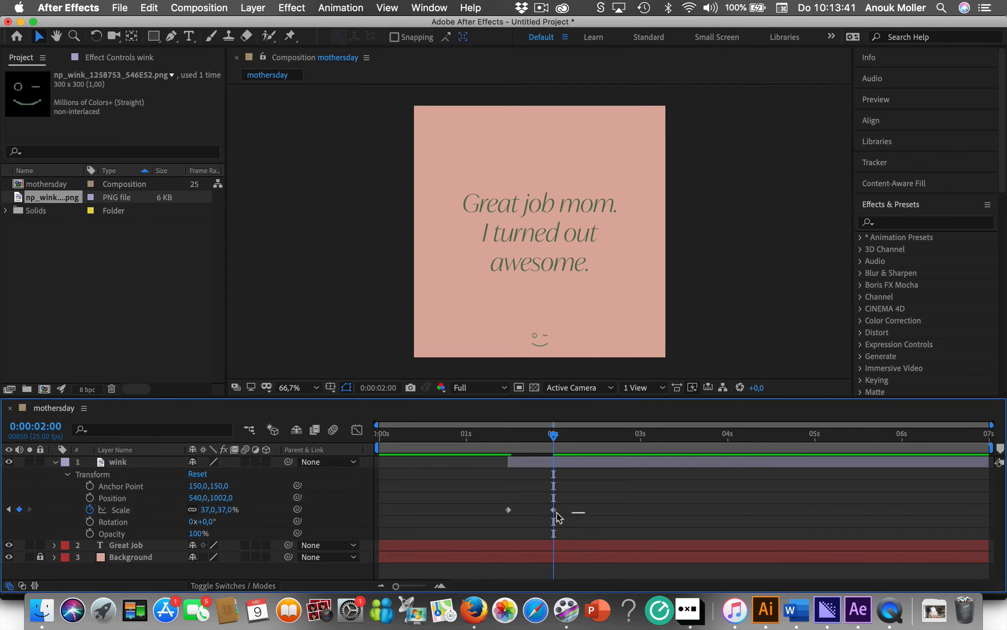
pyautogui.moveTo(556, 515); pyautogui.dragTo(506, 511)
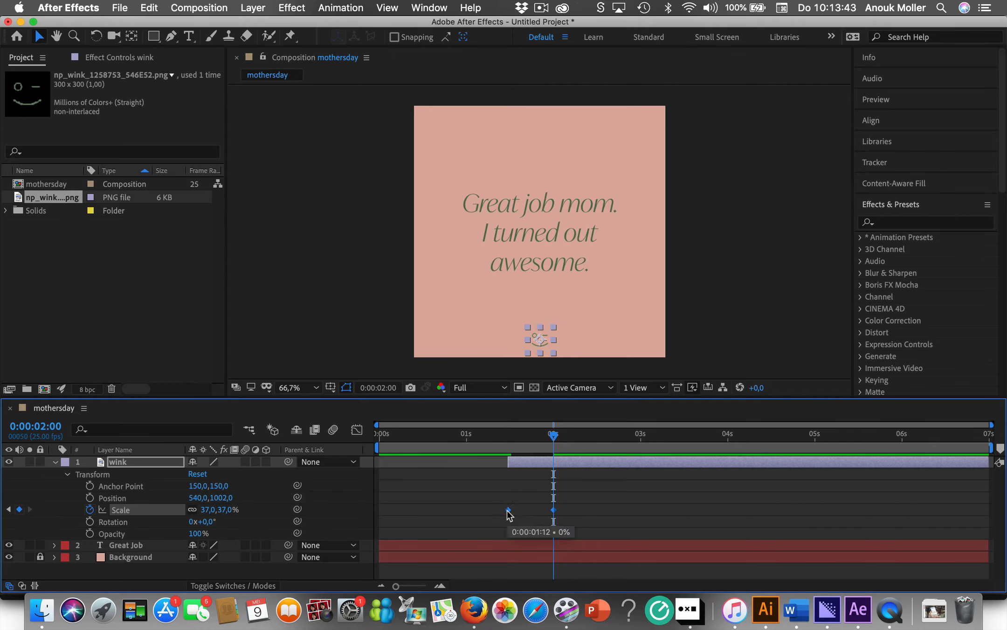
pyautogui.rightClick(507, 510)
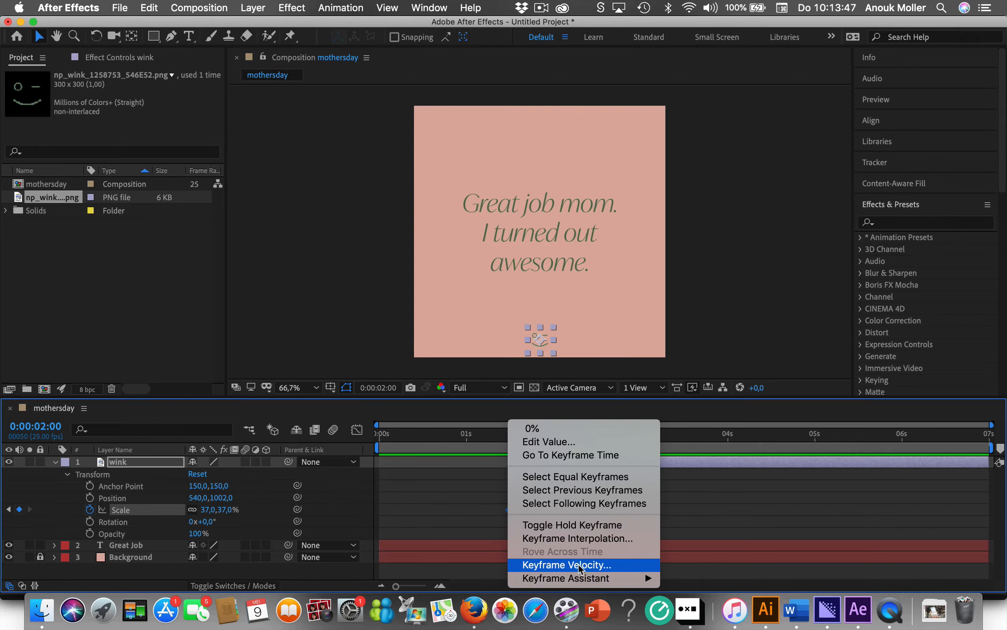
pyautogui.moveTo(579, 577)
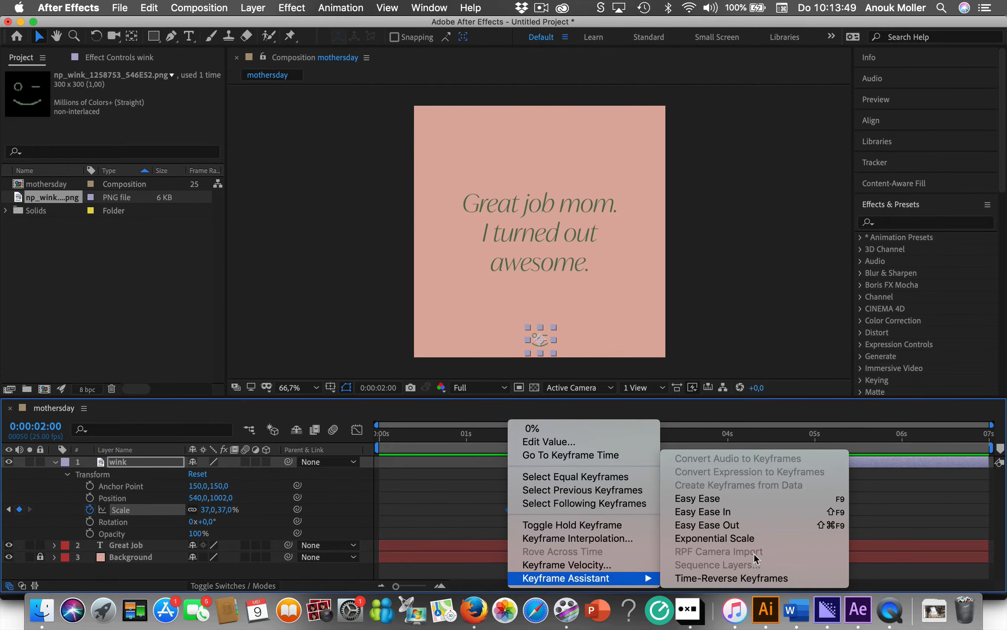
pyautogui.click(717, 499)
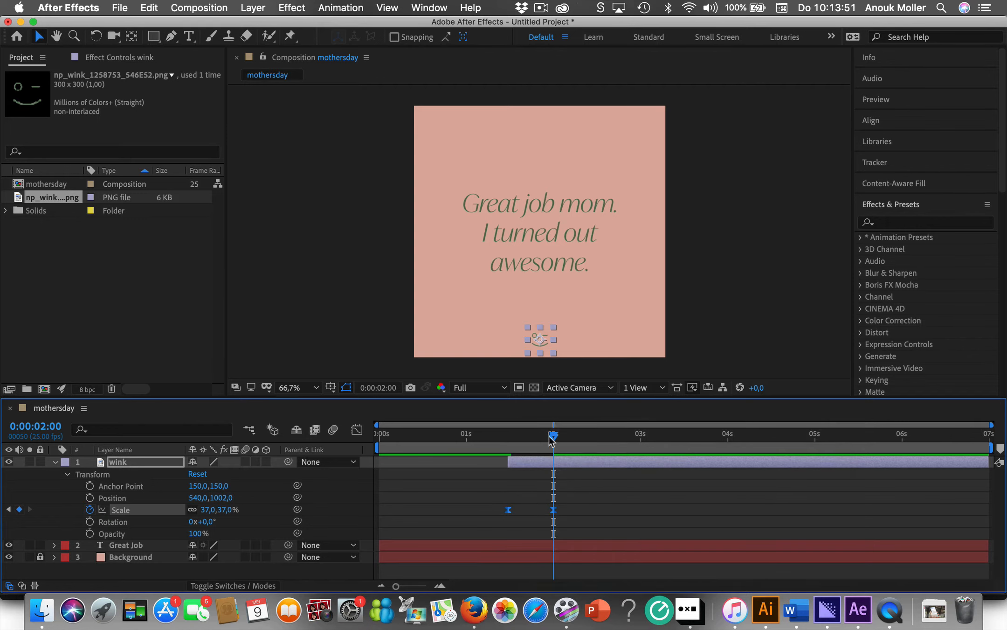
# Step: Preview the animation from the start to check how the eased wink scales in
pyautogui.moveTo(553, 436); pyautogui.dragTo(378, 452)
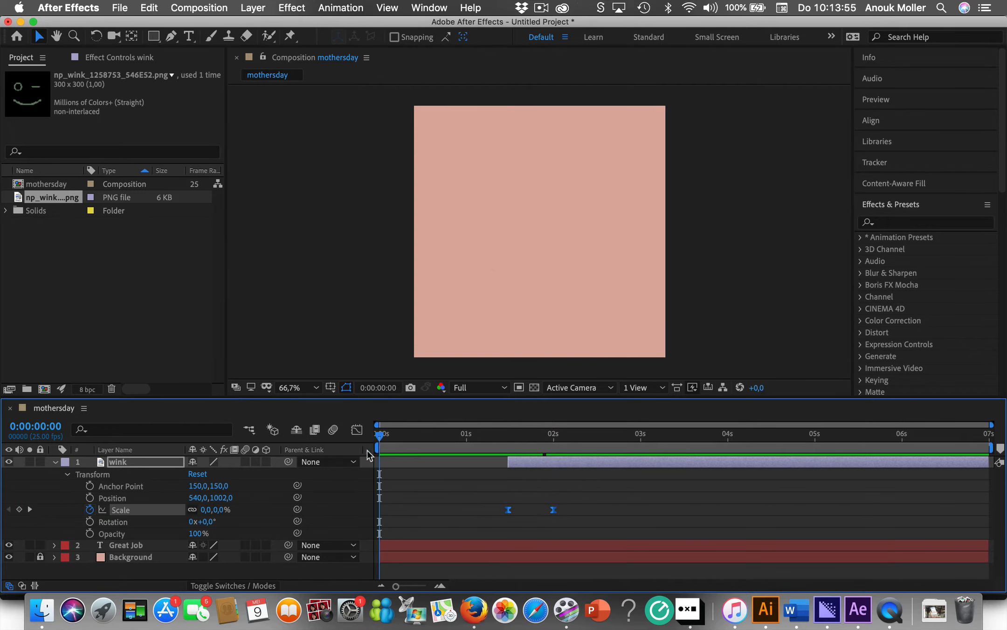
pyautogui.press('space')
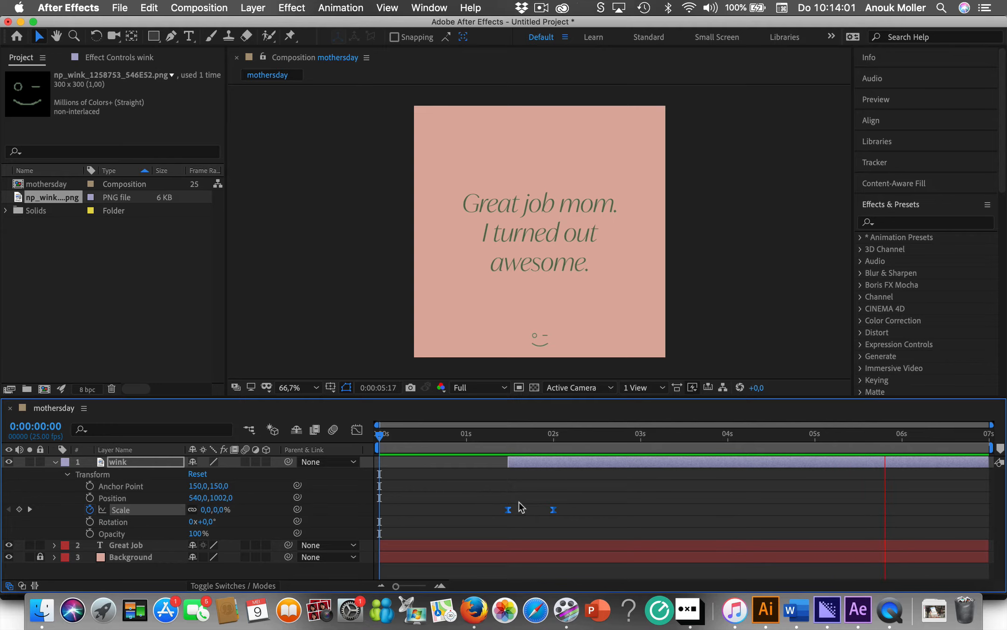
pyautogui.press('space')
pyautogui.click(433, 437)
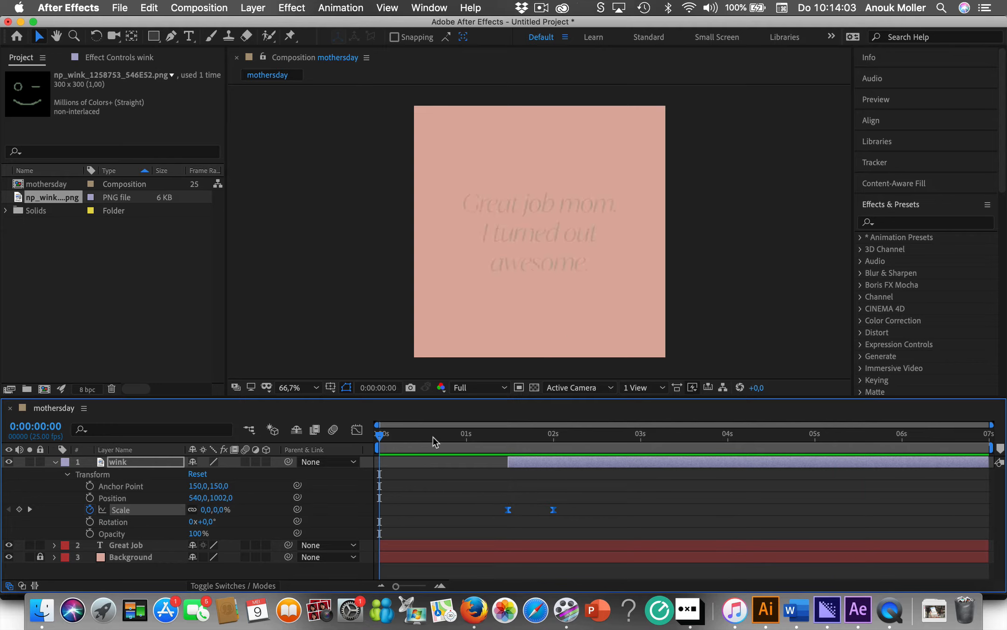
pyautogui.press('space')
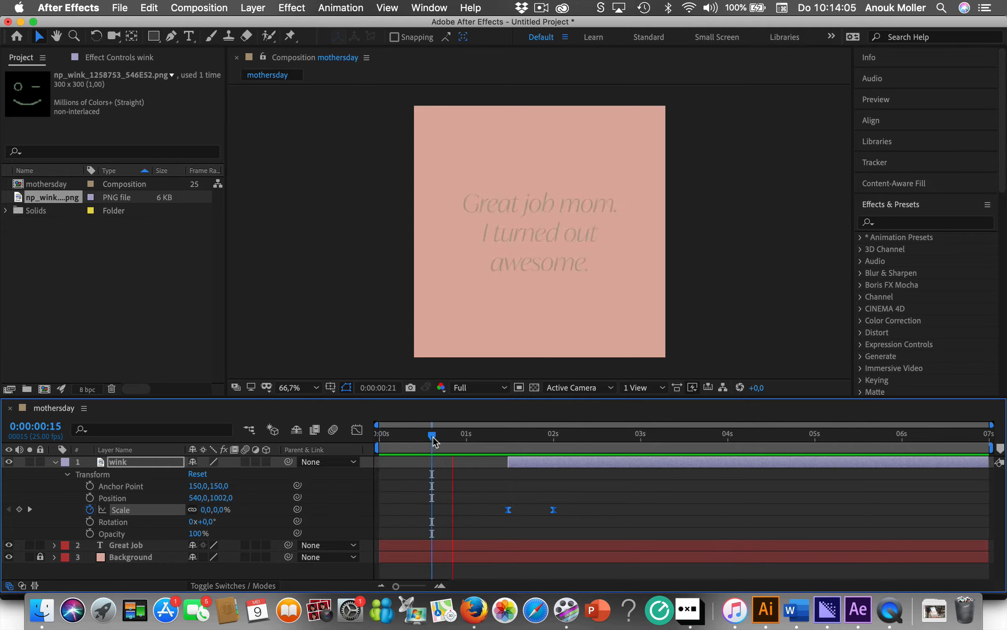
pyautogui.press('space')
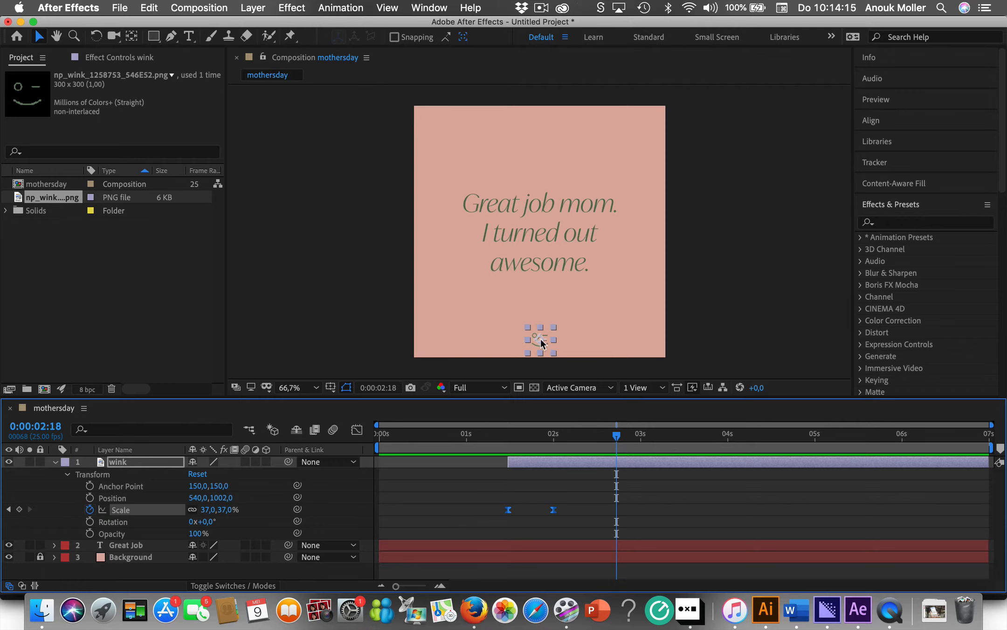
# Step: Try moving the wink image around in the composition and undo the move
pyautogui.moveTo(541, 343); pyautogui.dragTo(581, 332)
pyautogui.press('super+z')
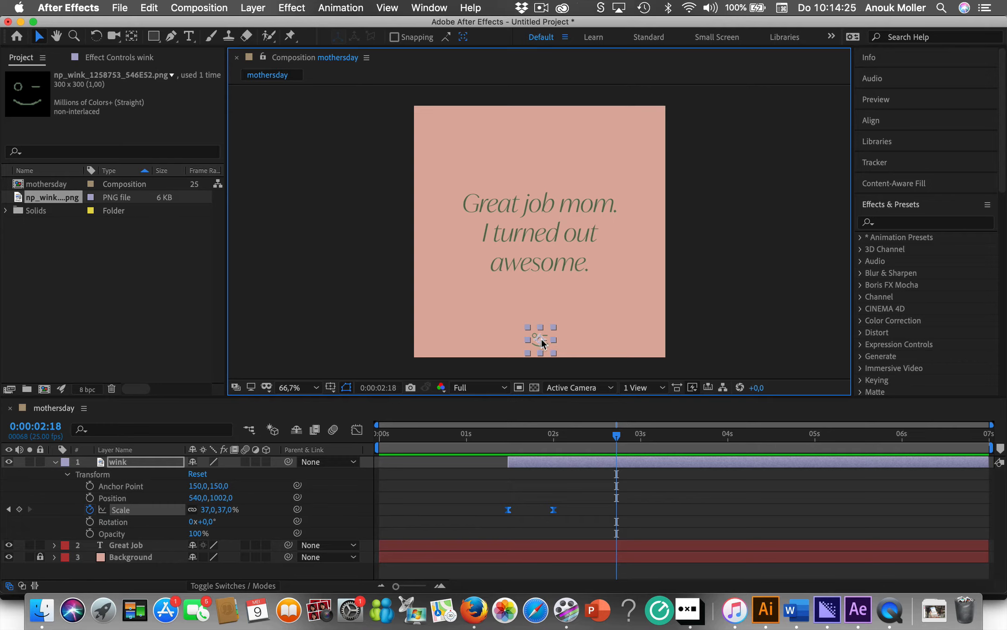
# Step: Collapse the wink layer's properties and enable motion blur for the layer and the composition
pyautogui.moveTo(616, 436); pyautogui.dragTo(554, 452)
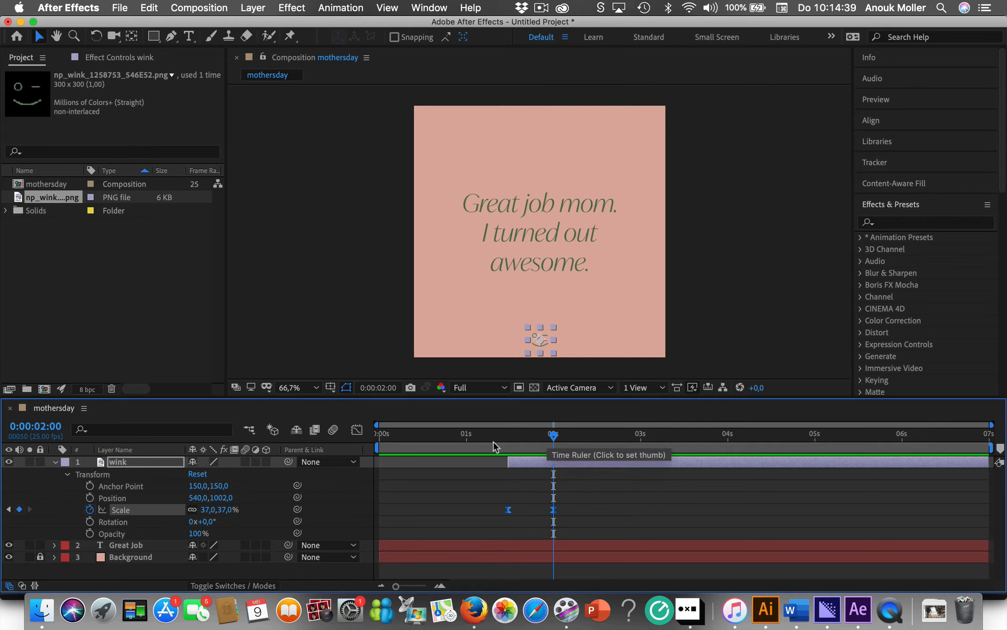
pyautogui.click(56, 462)
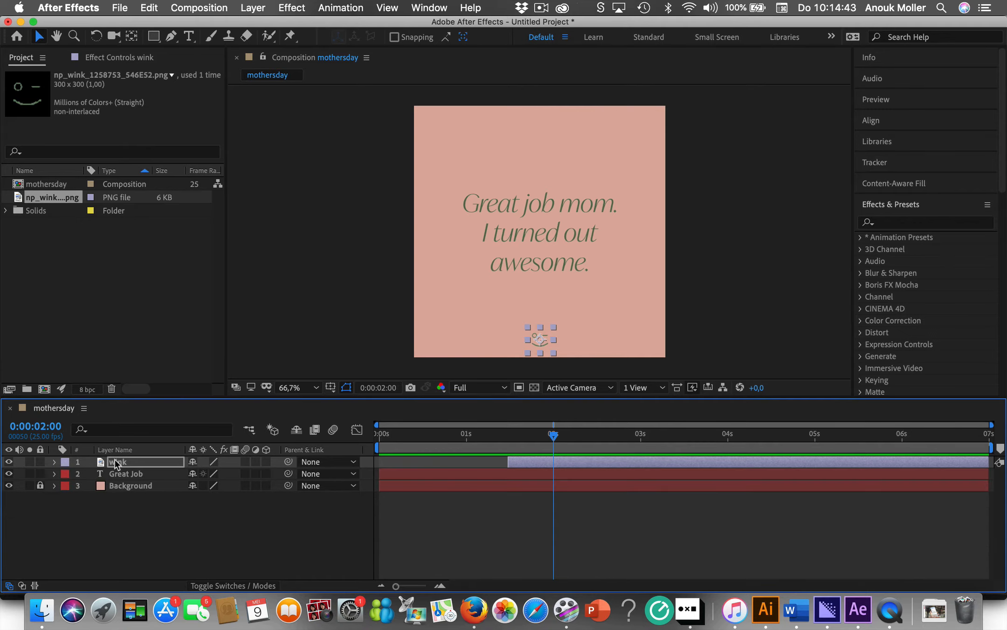
pyautogui.click(246, 461)
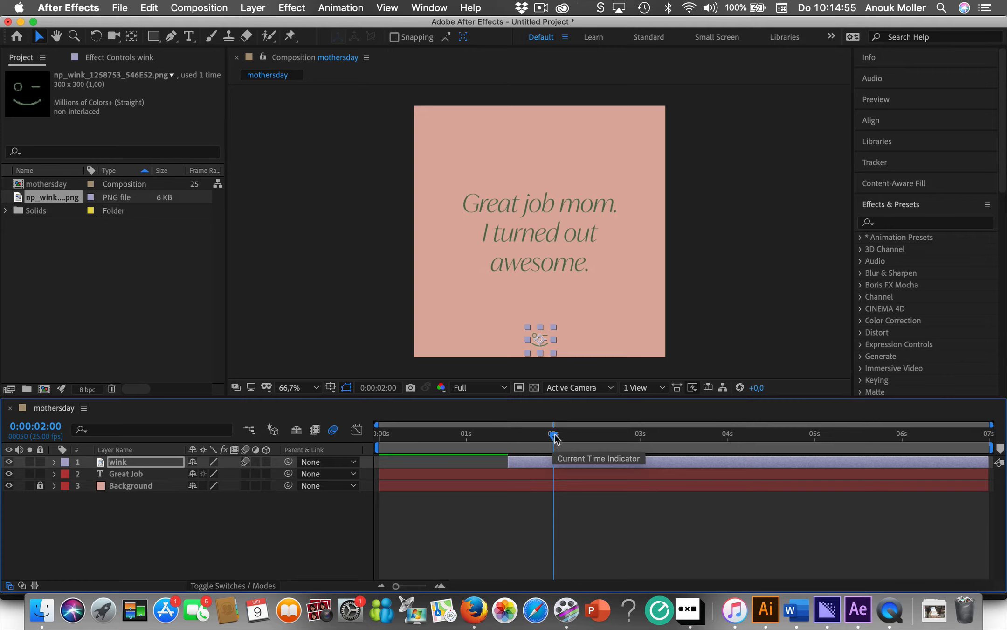
pyautogui.moveTo(552, 436)
pyautogui.mouseDown()
pyautogui.moveTo(374, 429)
pyautogui.moveTo(560, 449)
pyautogui.mouseUp()
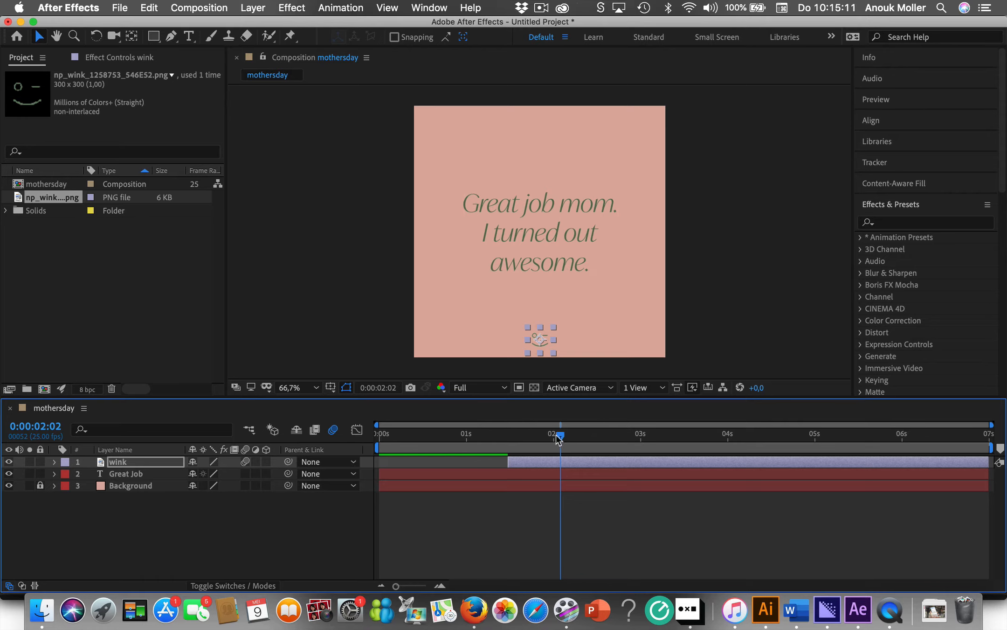
# Step: Move the current time to 0:00:01:00 and create a new text layer reading "Love"
pyautogui.moveTo(556, 435); pyautogui.dragTo(703, 443)
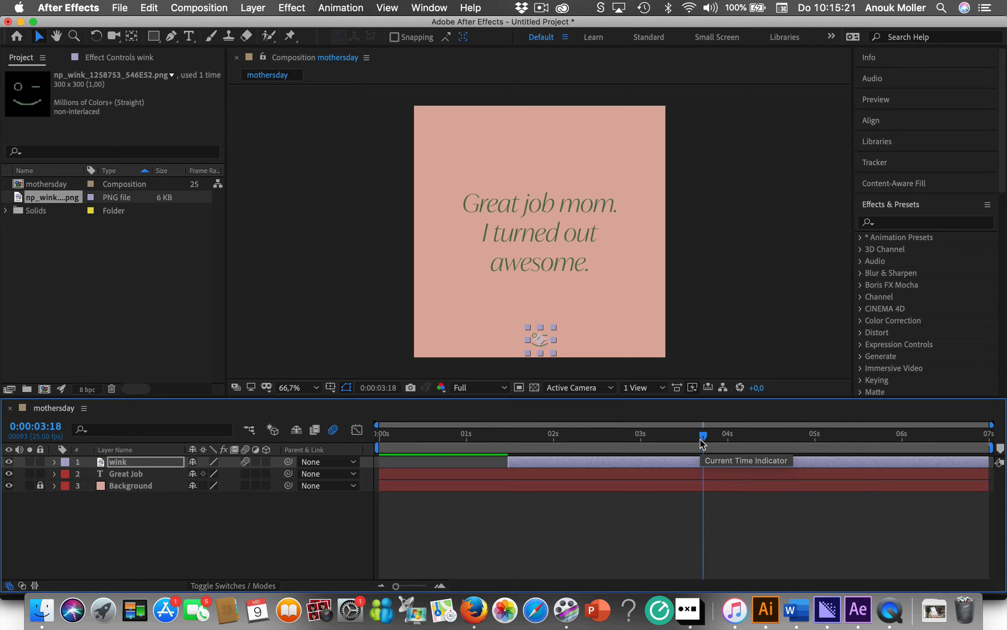
pyautogui.moveTo(681, 440); pyautogui.dragTo(465, 450)
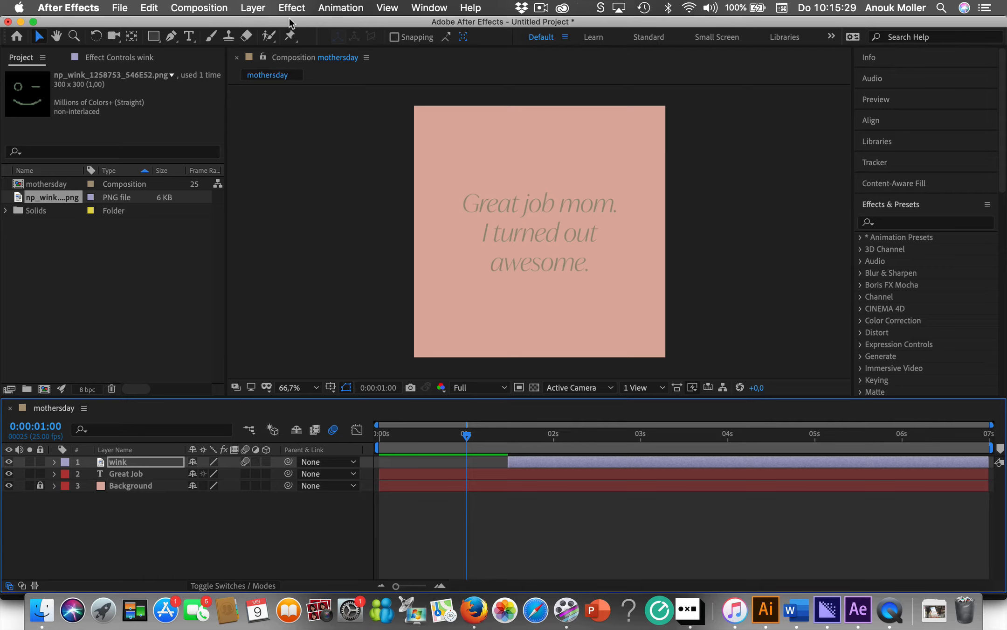
pyautogui.click(254, 12)
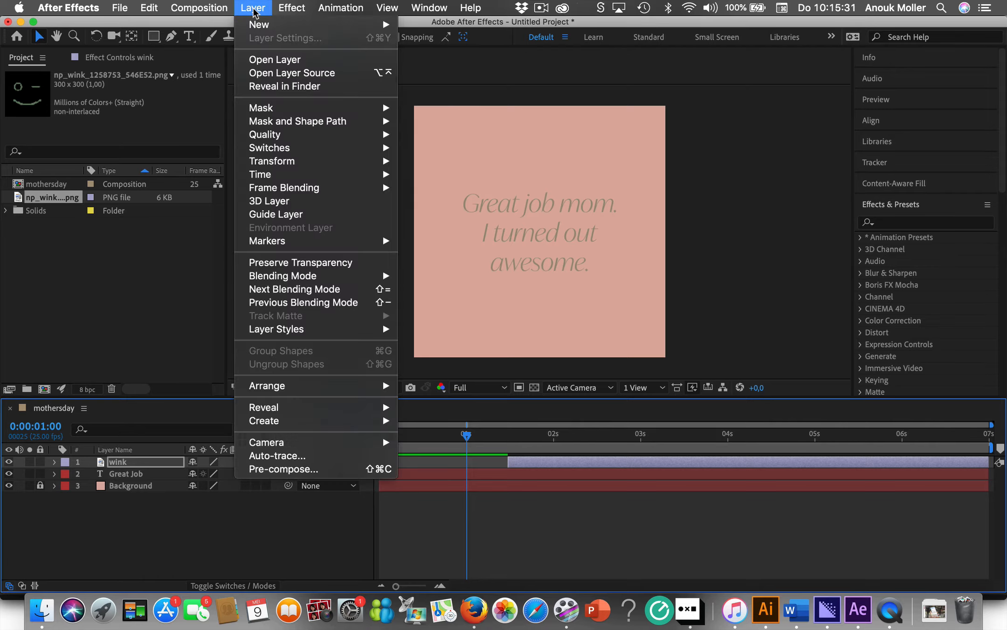
pyautogui.moveTo(261, 24)
pyautogui.click(464, 32)
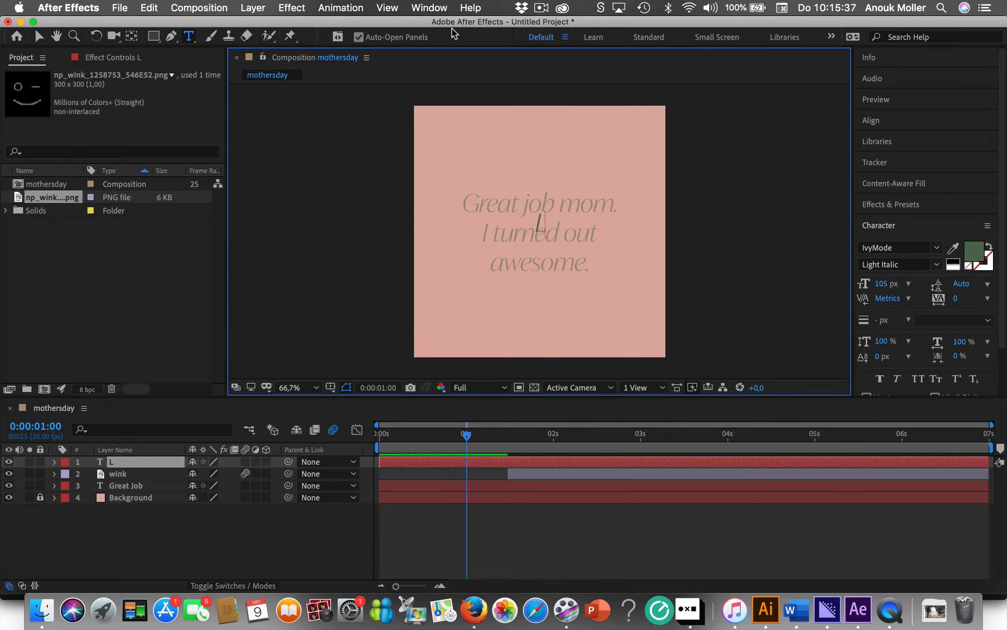
pyautogui.write('Love')
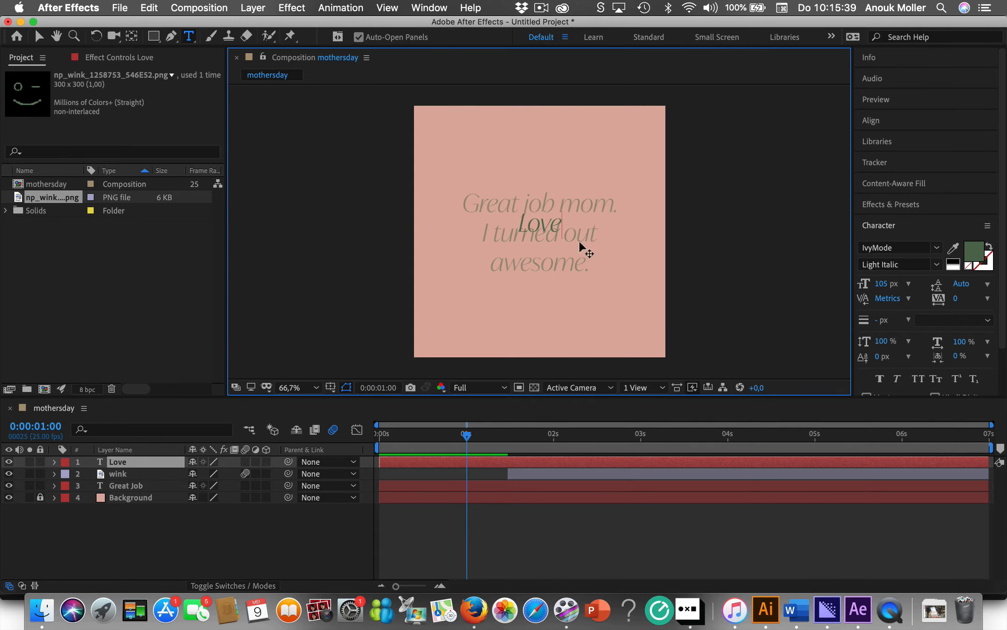
# Step: Change the font of the "Love" text to Antique Olive Nord D
pyautogui.doubleClick(522, 223)
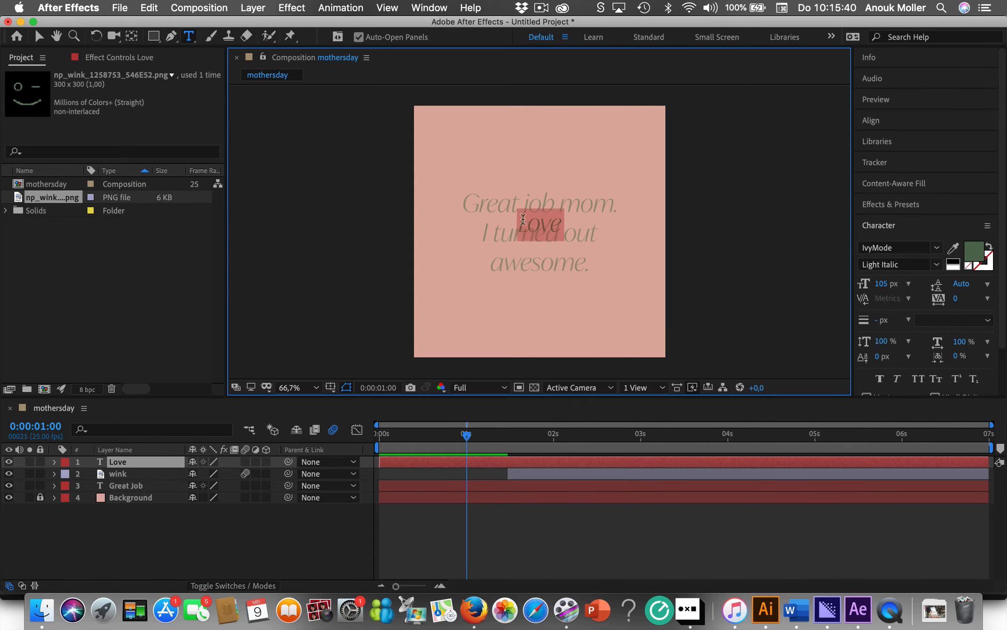
pyautogui.click(937, 248)
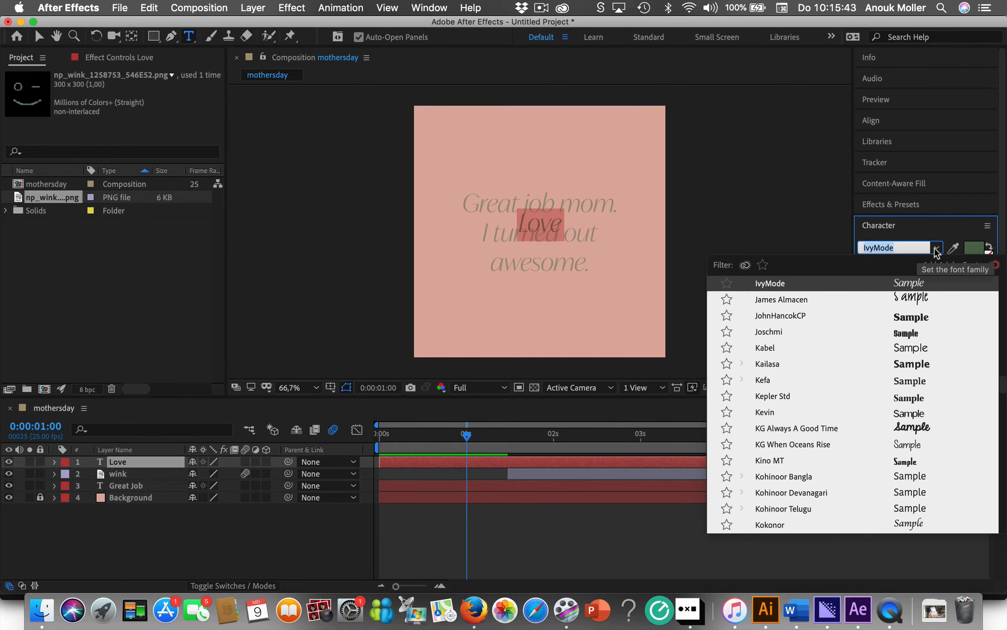
pyautogui.write('anti')
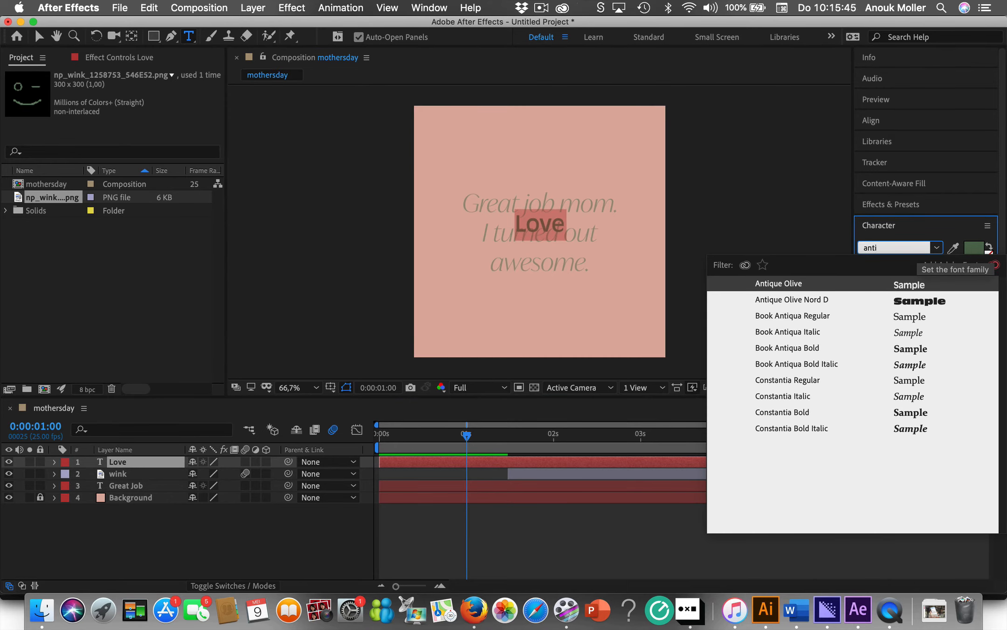
pyautogui.click(824, 299)
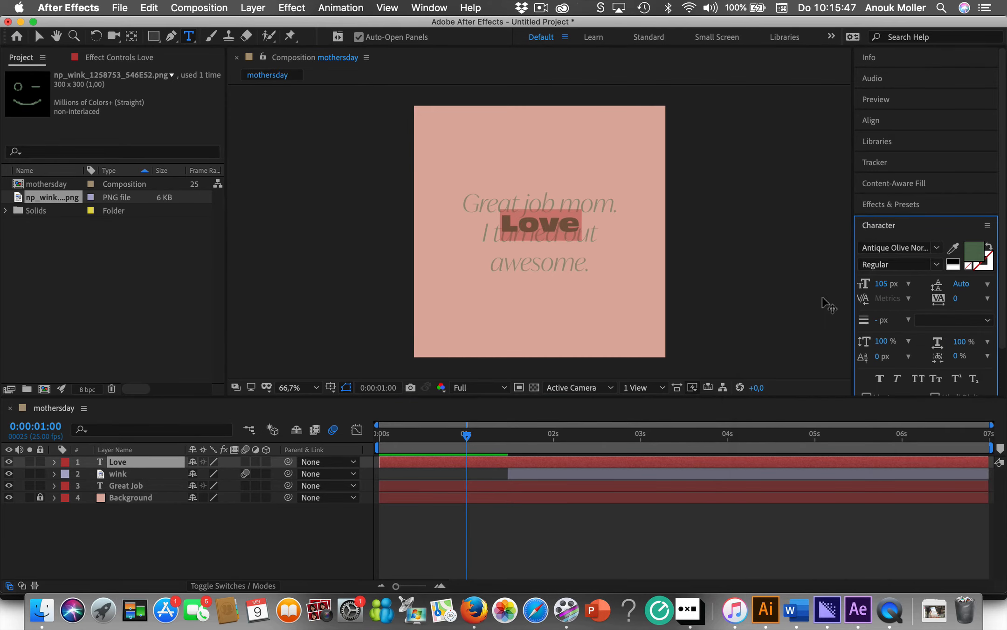
# Step: Set the fill colour of the "Love" text to red, hex C45550
pyautogui.click(971, 259)
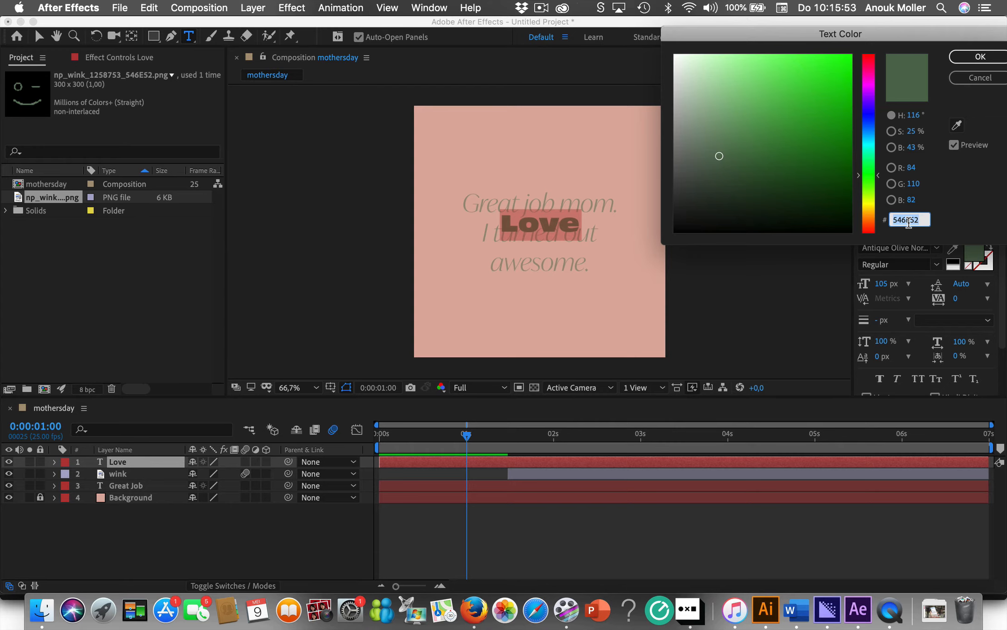
pyautogui.write('c')
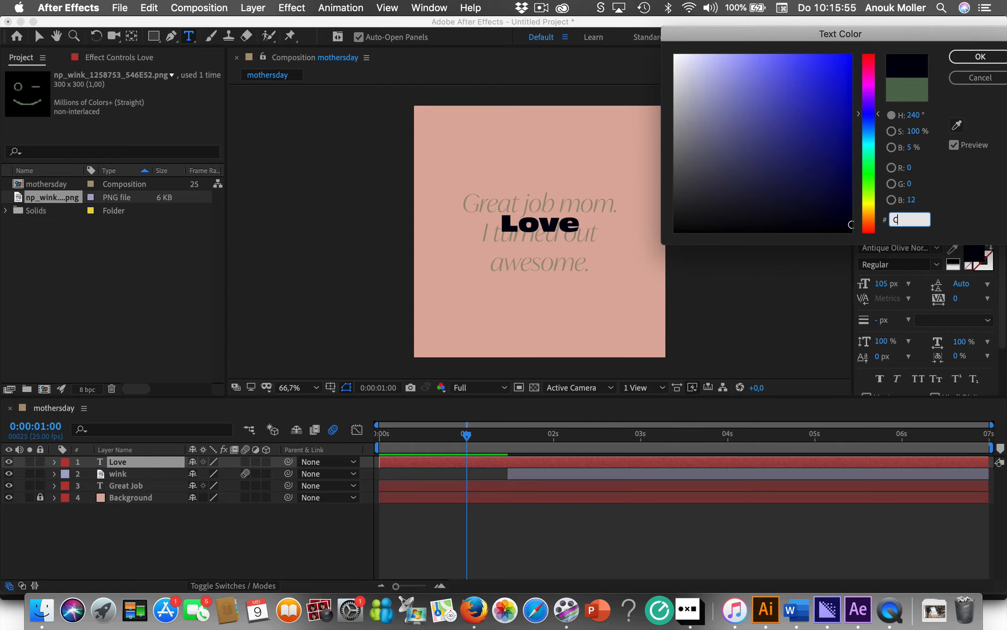
pyautogui.write('4555')
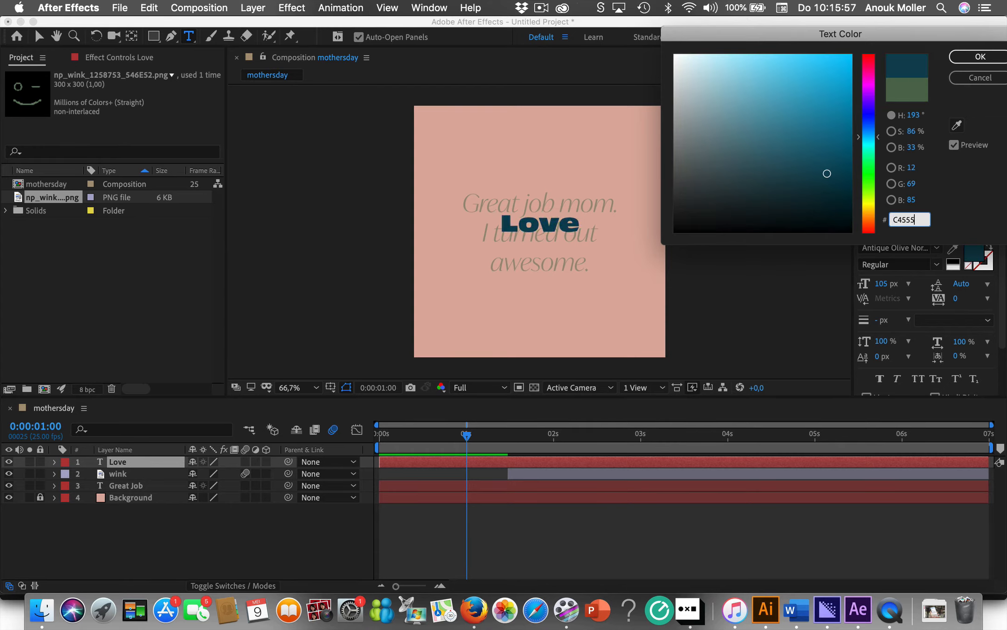
pyautogui.write('0')
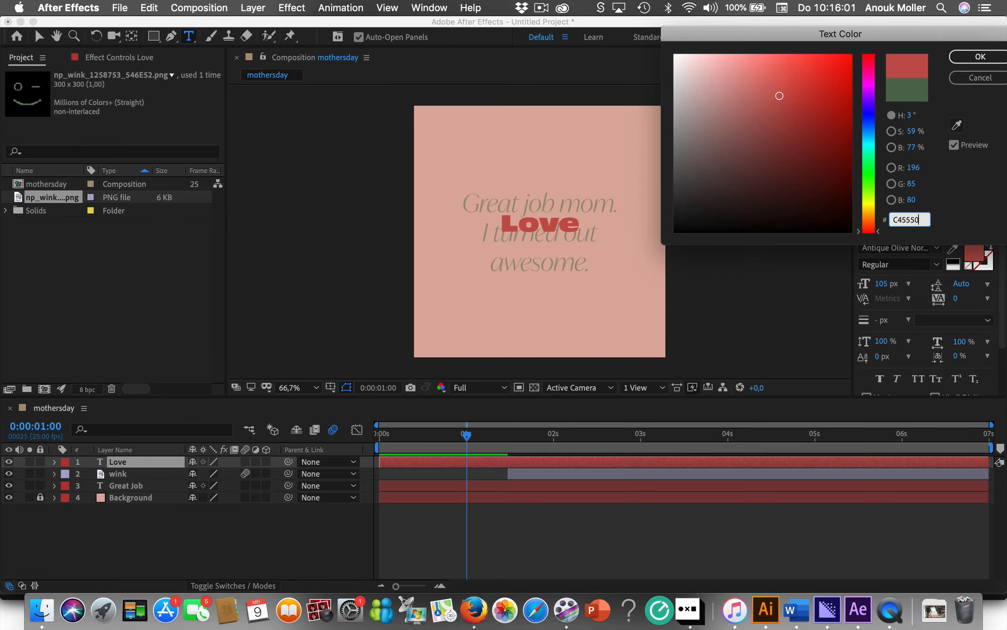
pyautogui.press('Return')
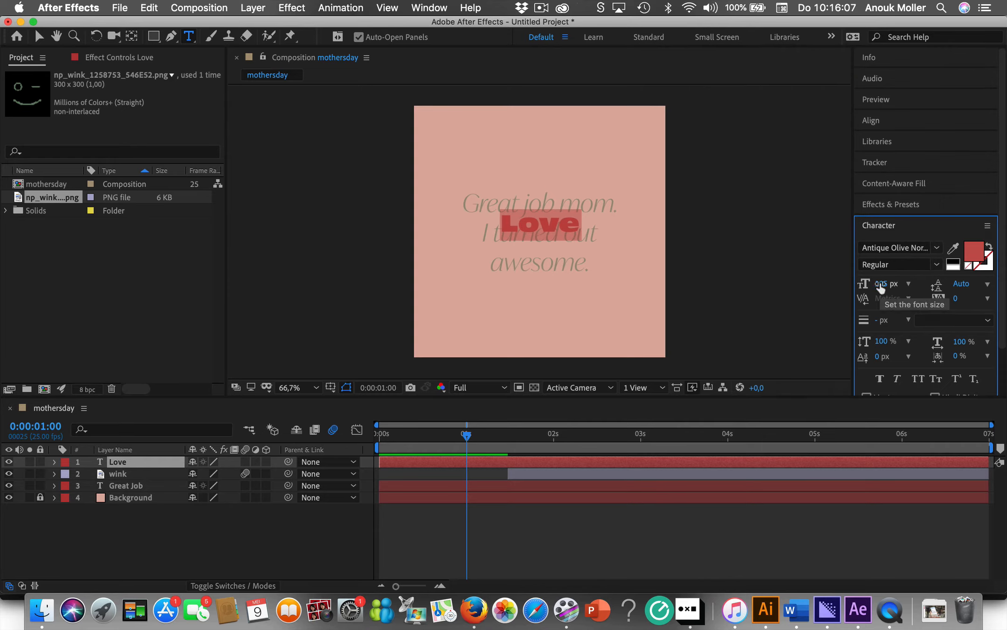
# Step: Enlarge the "Love" text to a font size of 233 px
pyautogui.moveTo(879, 285); pyautogui.dragTo(961, 291)
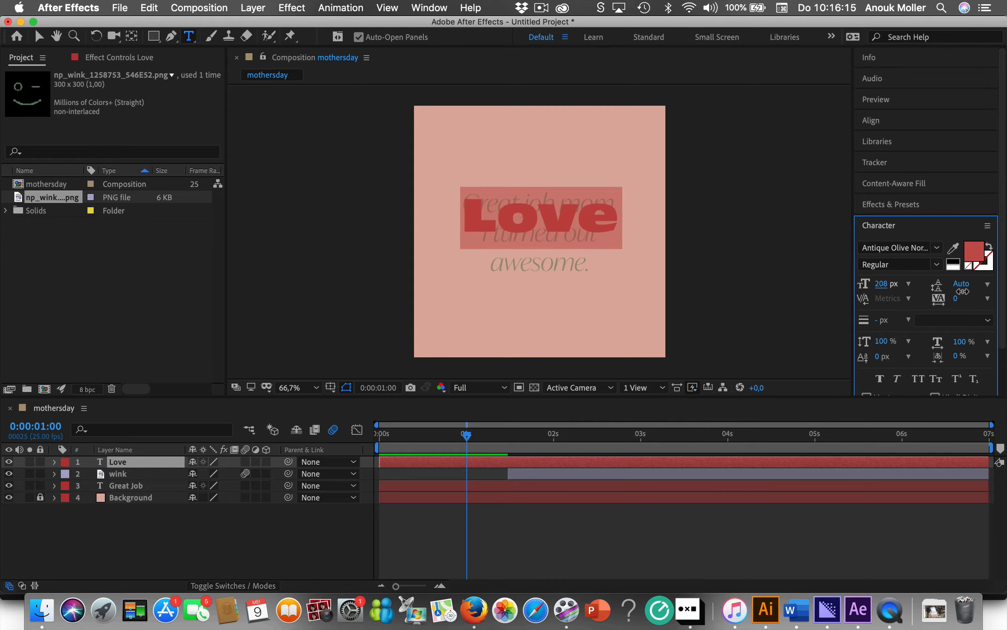
pyautogui.moveTo(963, 291); pyautogui.dragTo(980, 291)
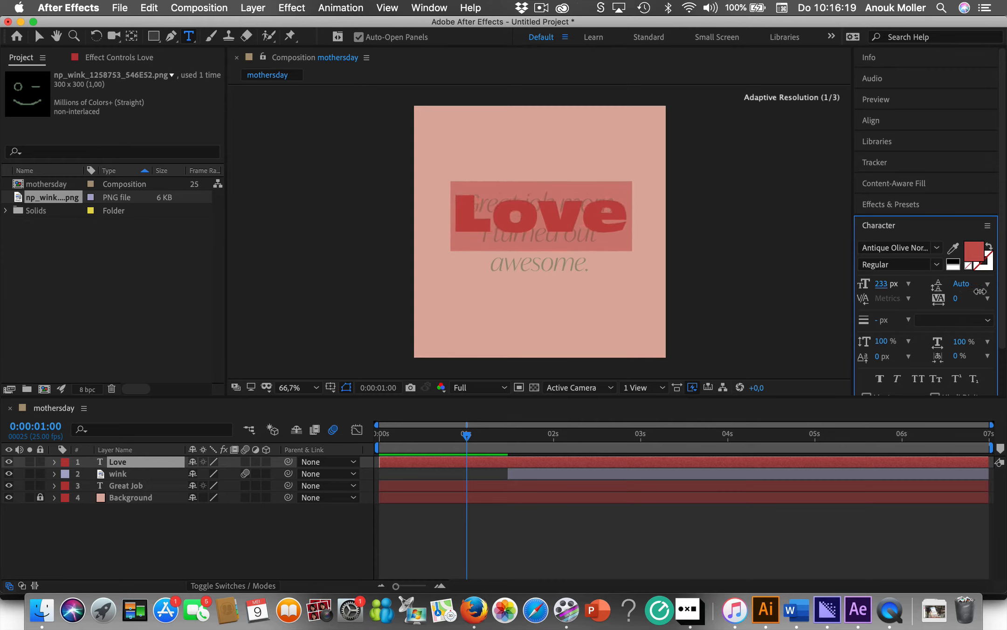
pyautogui.click(541, 218)
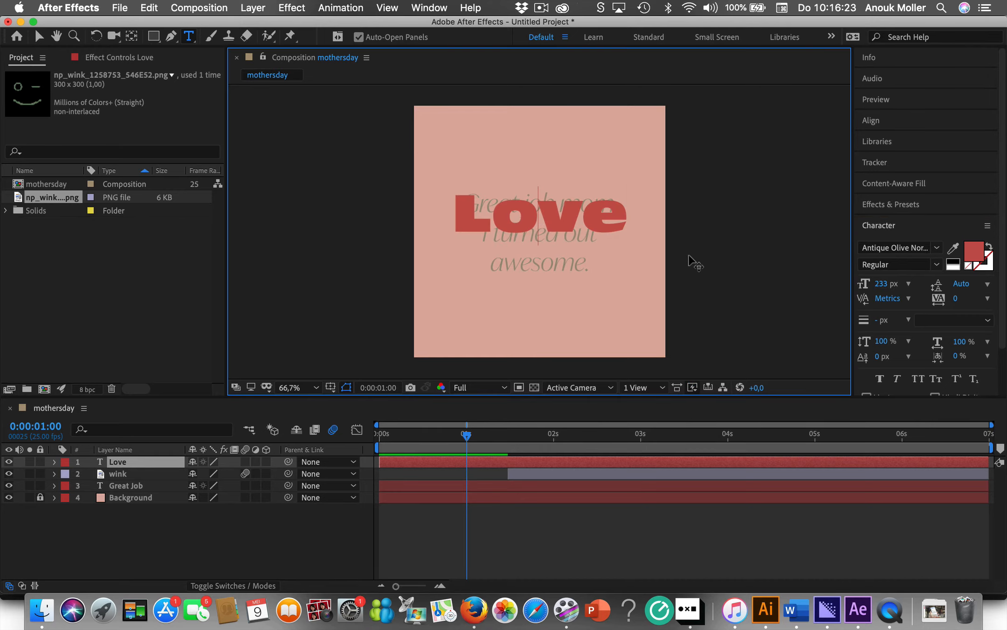
pyautogui.doubleClick(542, 209)
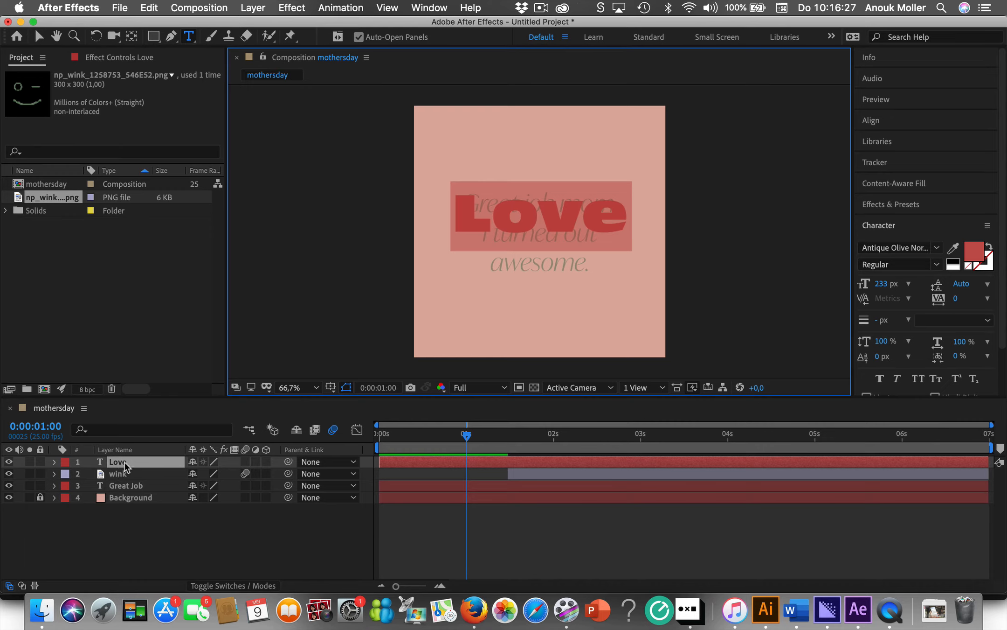
pyautogui.click(561, 227)
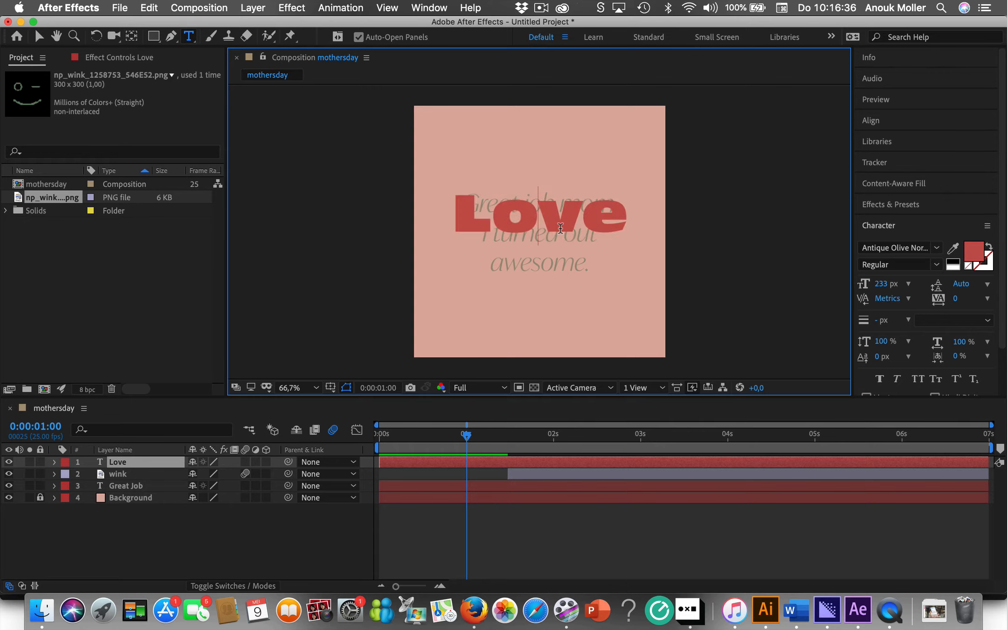
# Step: Create a separate text layer reading "you" in the same red style
pyautogui.click(180, 531)
pyautogui.click(251, 8)
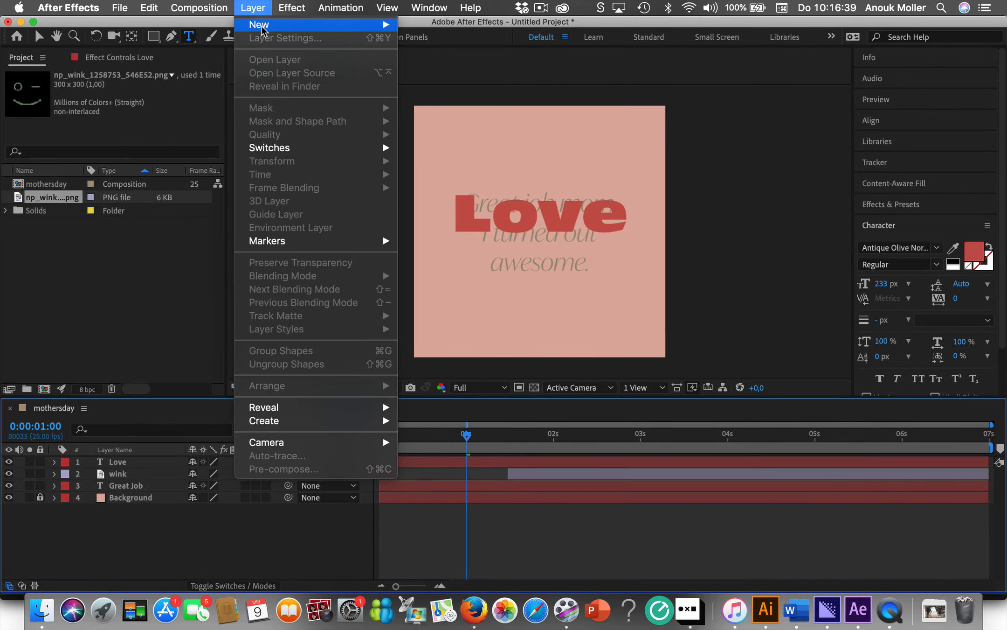
pyautogui.moveTo(263, 30)
pyautogui.click(446, 26)
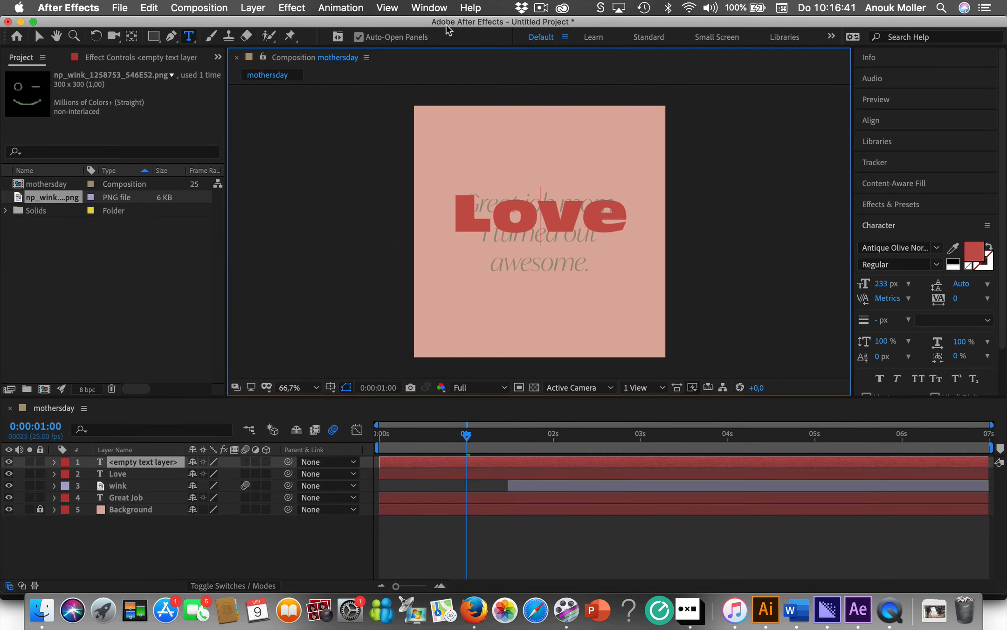
pyautogui.write('you')
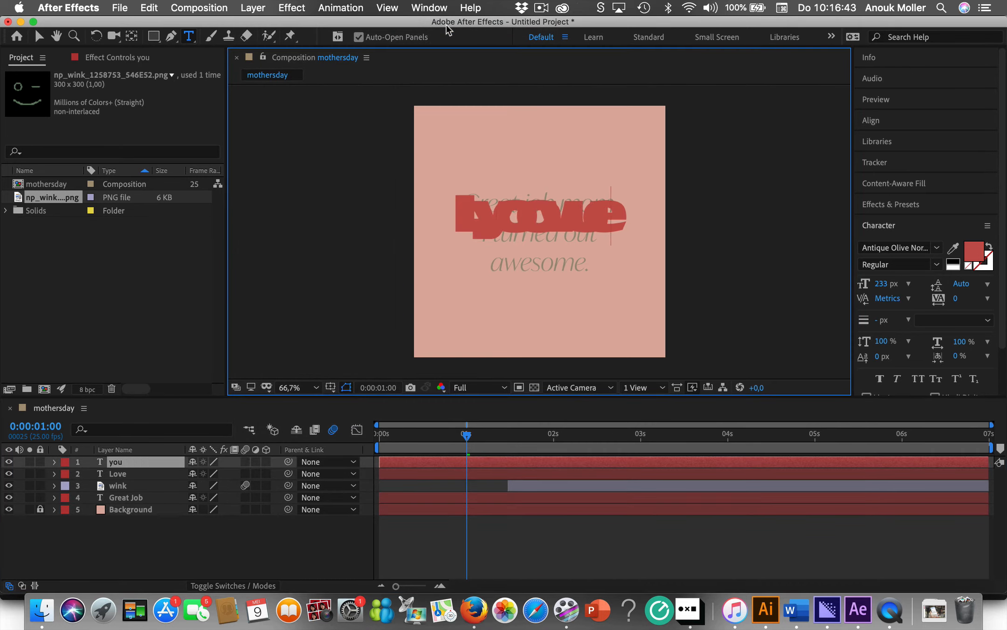
pyautogui.write('u')
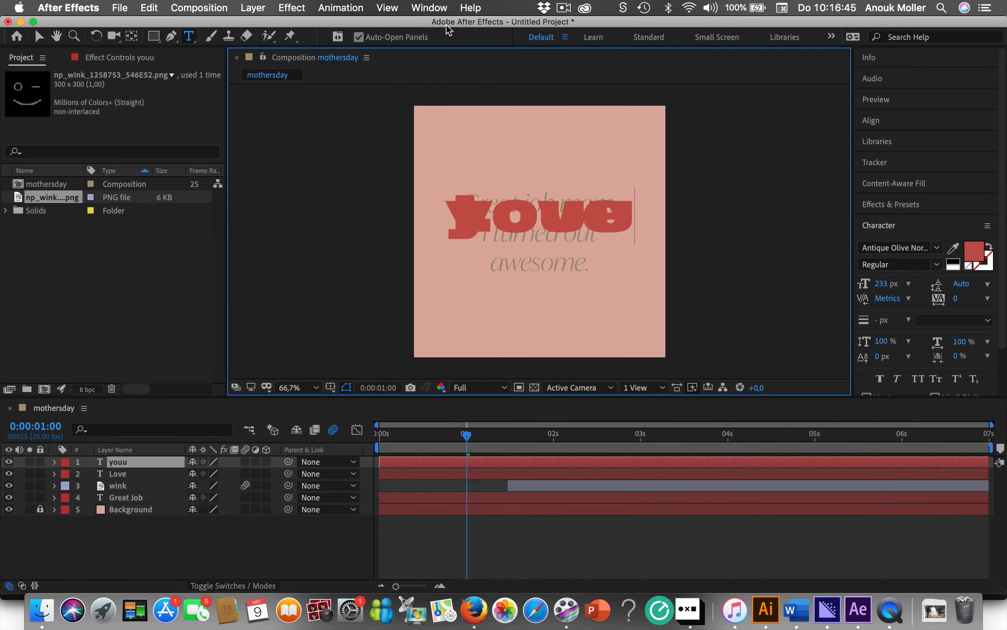
pyautogui.press('BackSpace')
pyautogui.press('BackSpace')
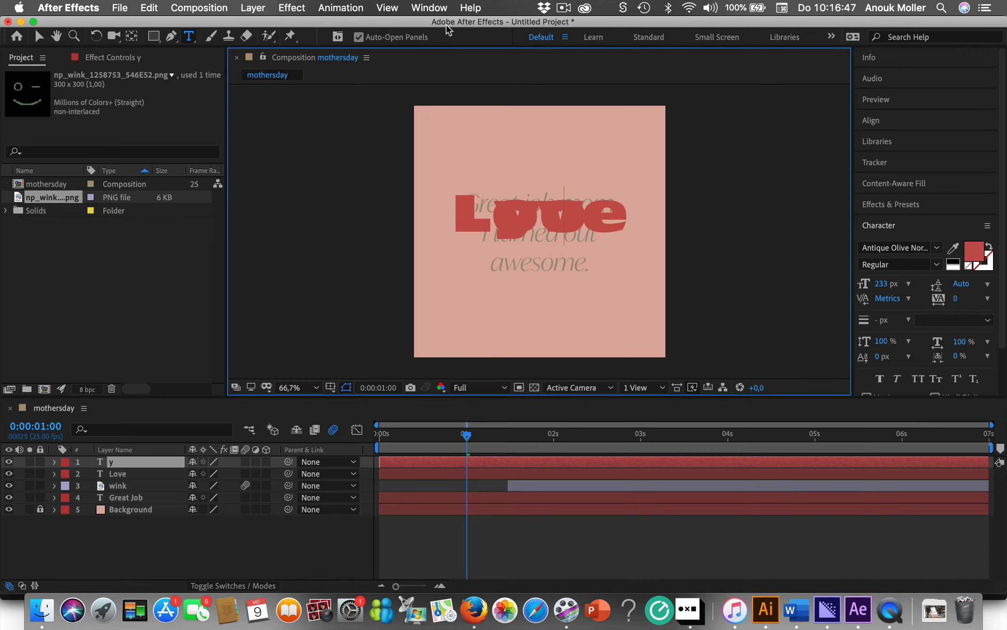
pyautogui.write('ou')
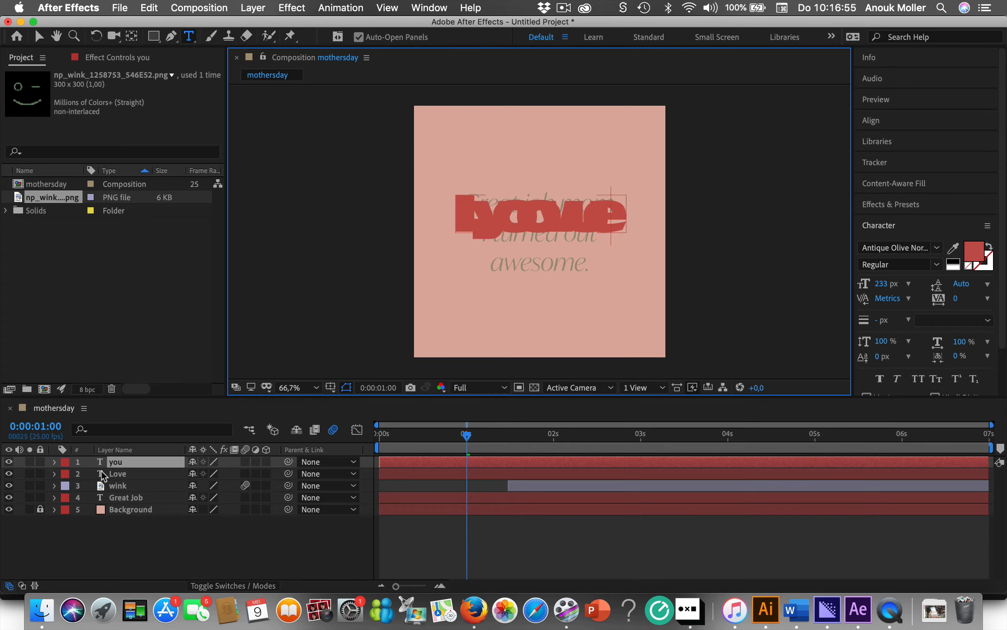
# Step: Move the "Love" text layer upward by setting its Position to 540, 410
pyautogui.click(119, 474)
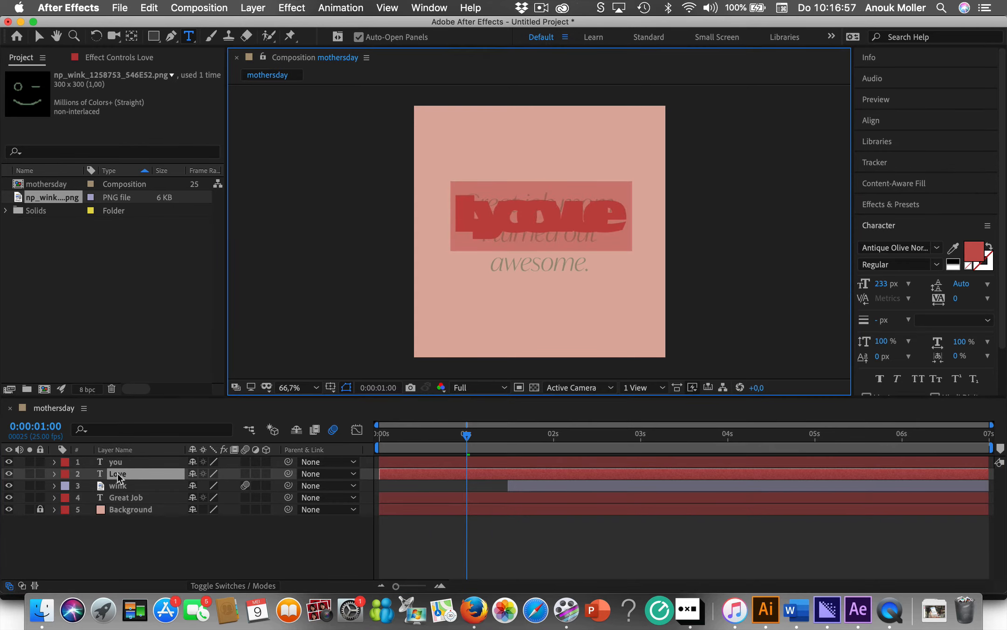
pyautogui.click(55, 474)
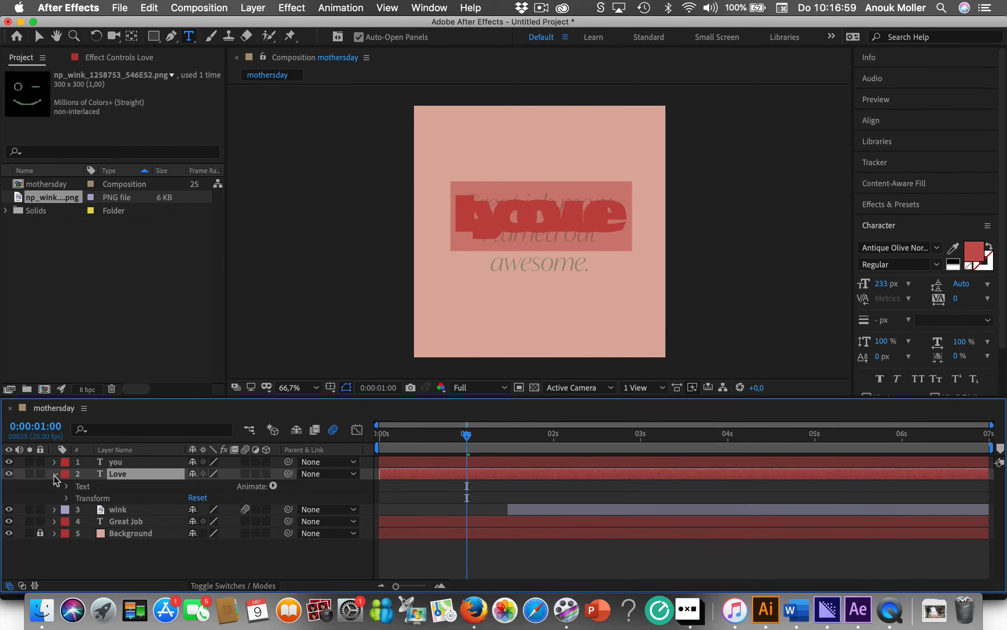
pyautogui.click(89, 498)
pyautogui.click(67, 498)
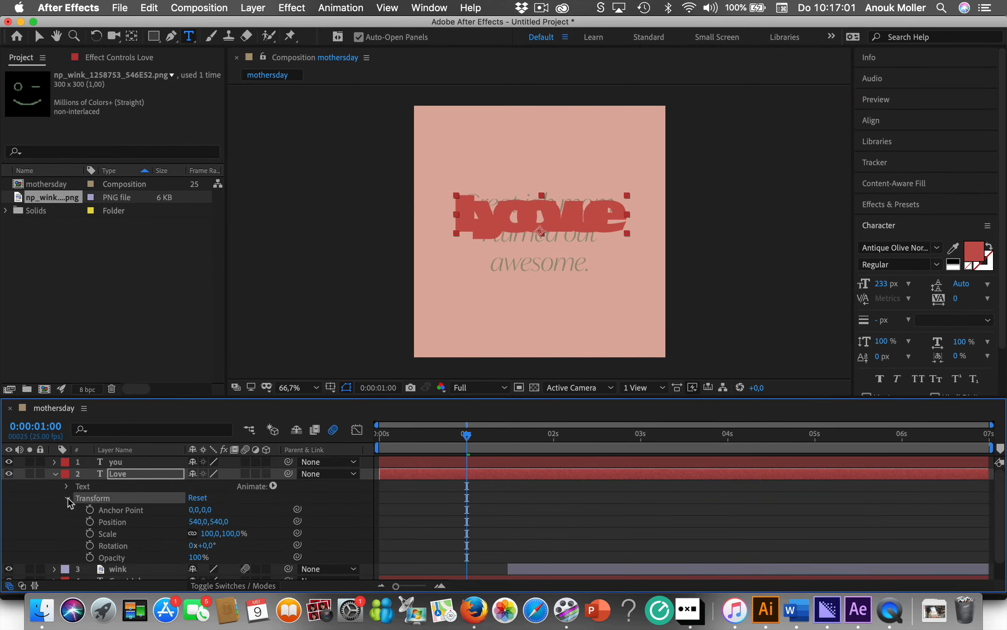
pyautogui.click(113, 522)
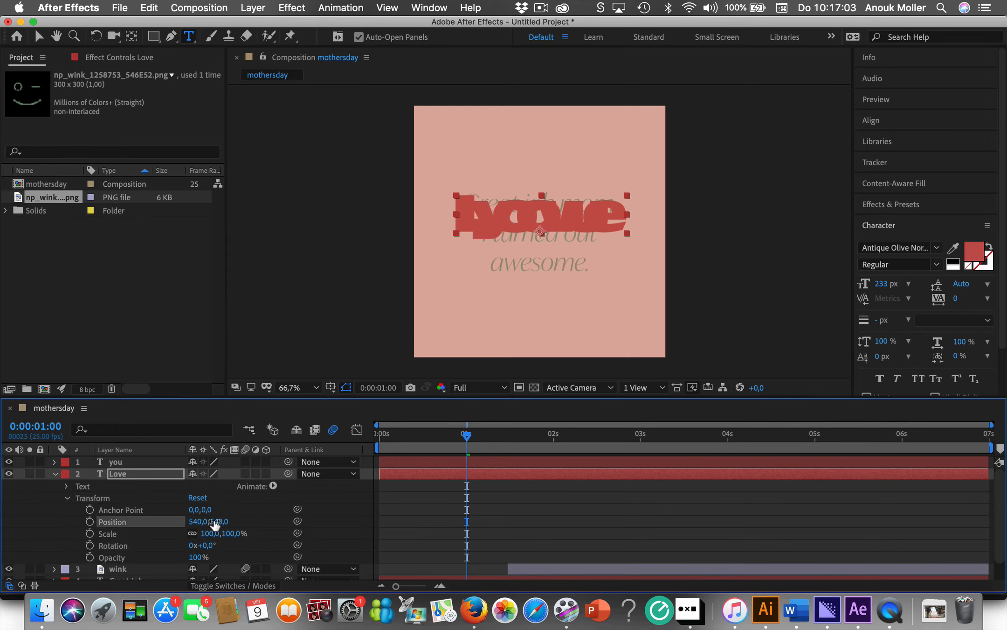
pyautogui.moveTo(215, 523); pyautogui.dragTo(125, 520)
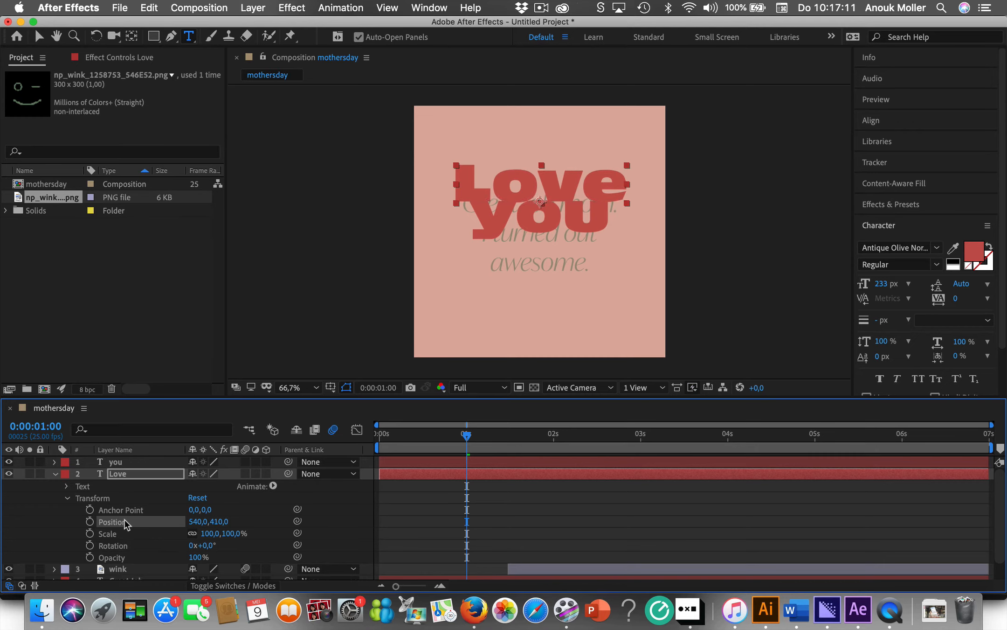
# Step: Move the "you" text layer downward by setting its Position to 540, 818
pyautogui.click(120, 461)
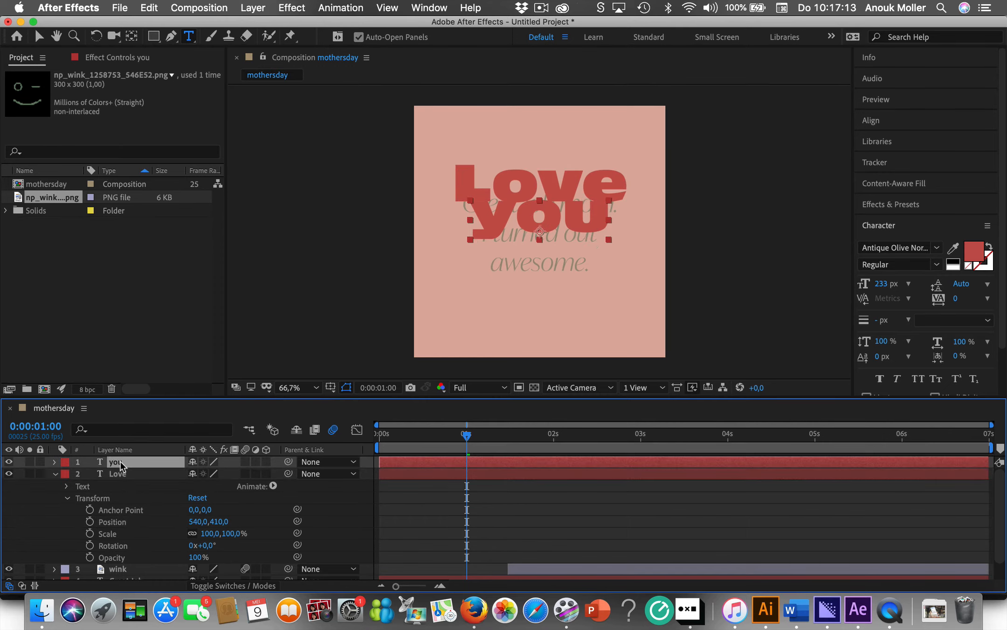
pyautogui.click(54, 464)
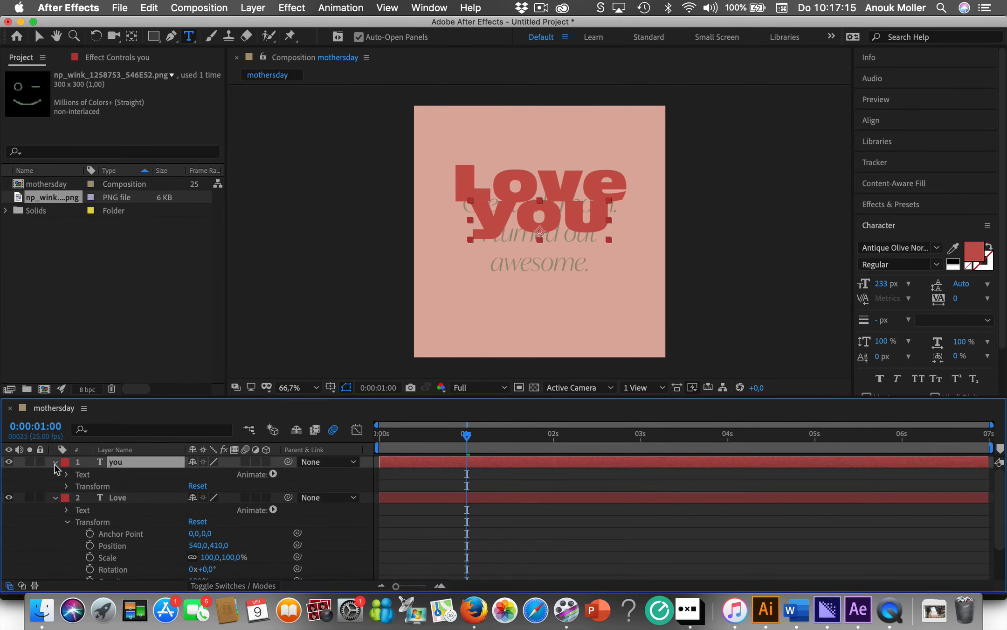
pyautogui.click(67, 485)
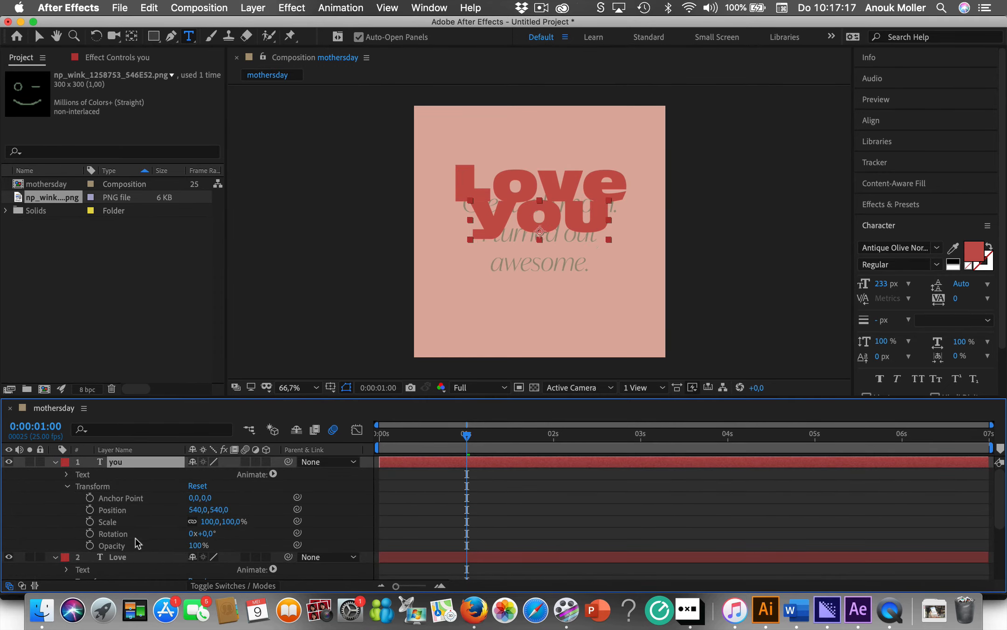
pyautogui.click(117, 510)
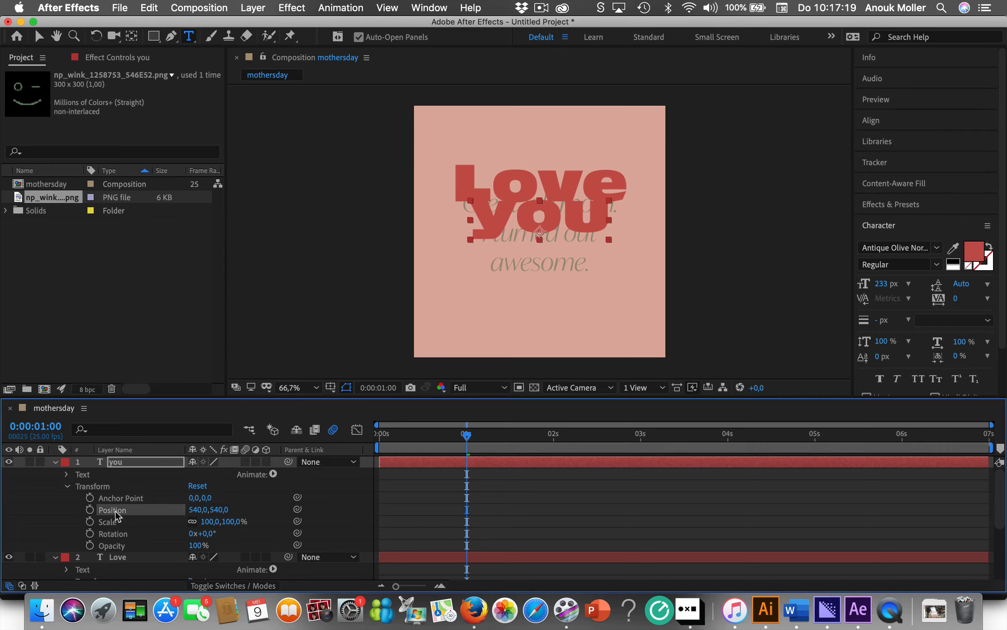
pyautogui.moveTo(217, 509); pyautogui.dragTo(412, 510)
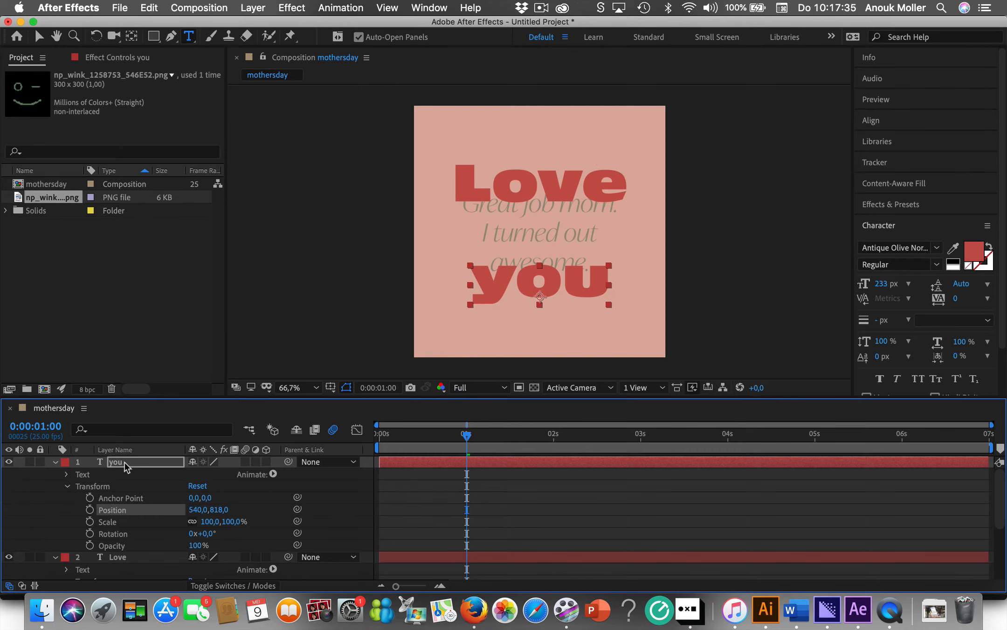
# Step: Move the anchor points of the "Love" and "you" text layers to the centres of their words, about 6, -63 and -3, -60
pyautogui.scroll(-2, 125, 465)
pyautogui.scroll(-3, 120, 532)
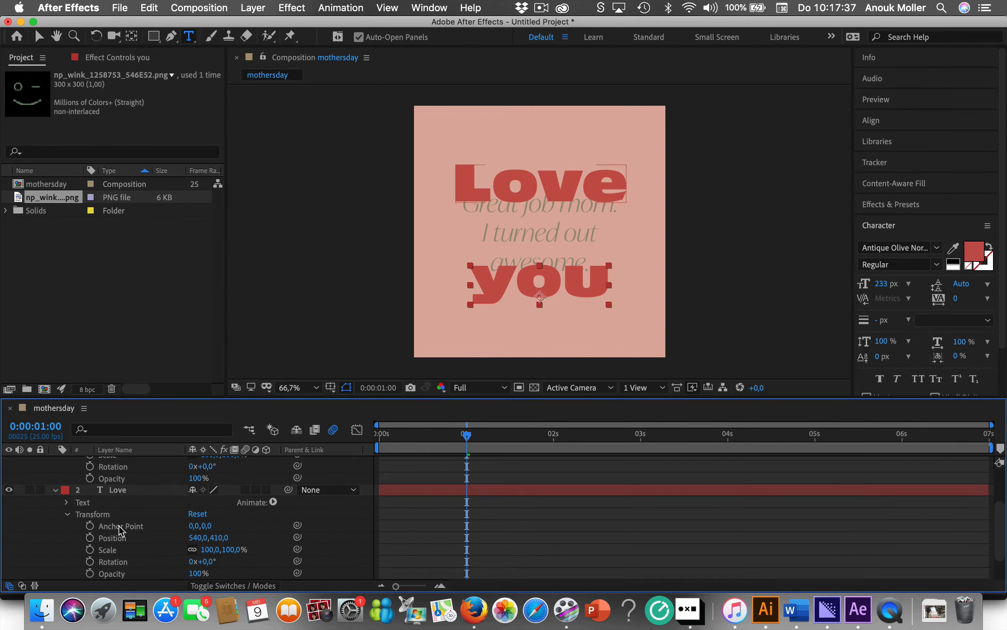
pyautogui.click(124, 492)
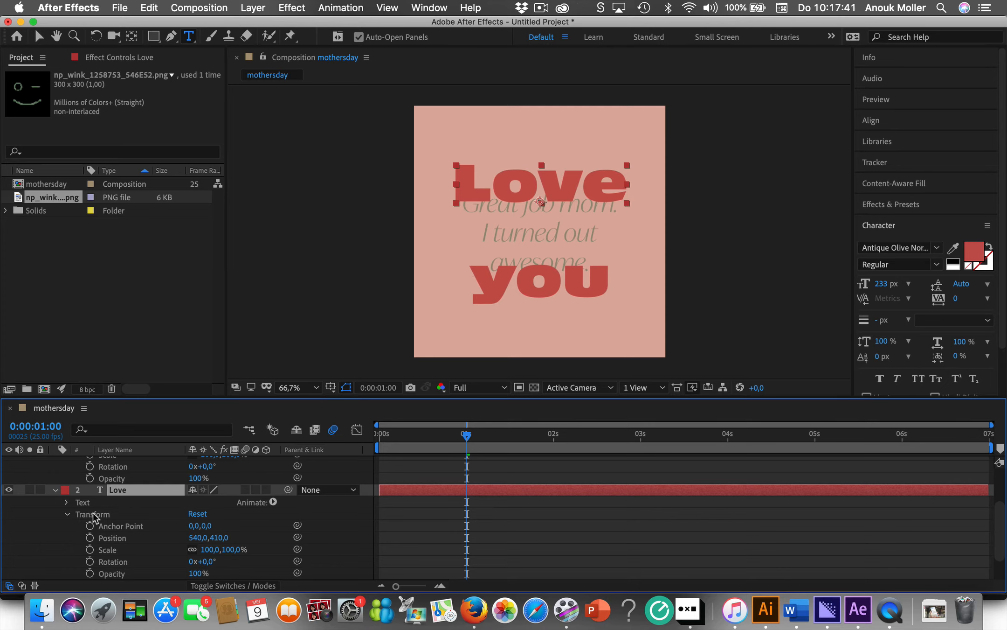
pyautogui.click(114, 562)
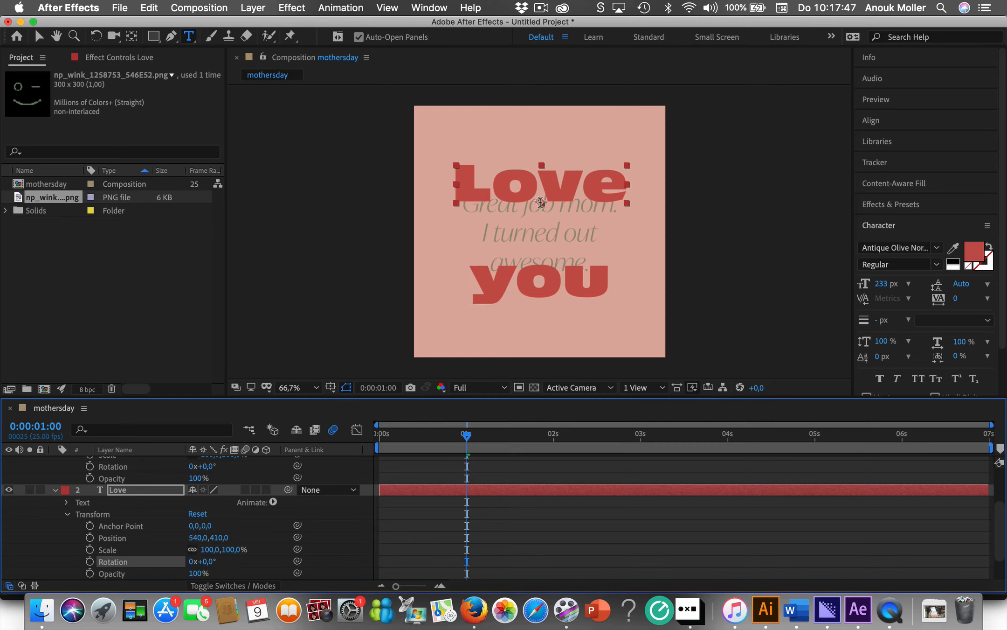
pyautogui.click(133, 40)
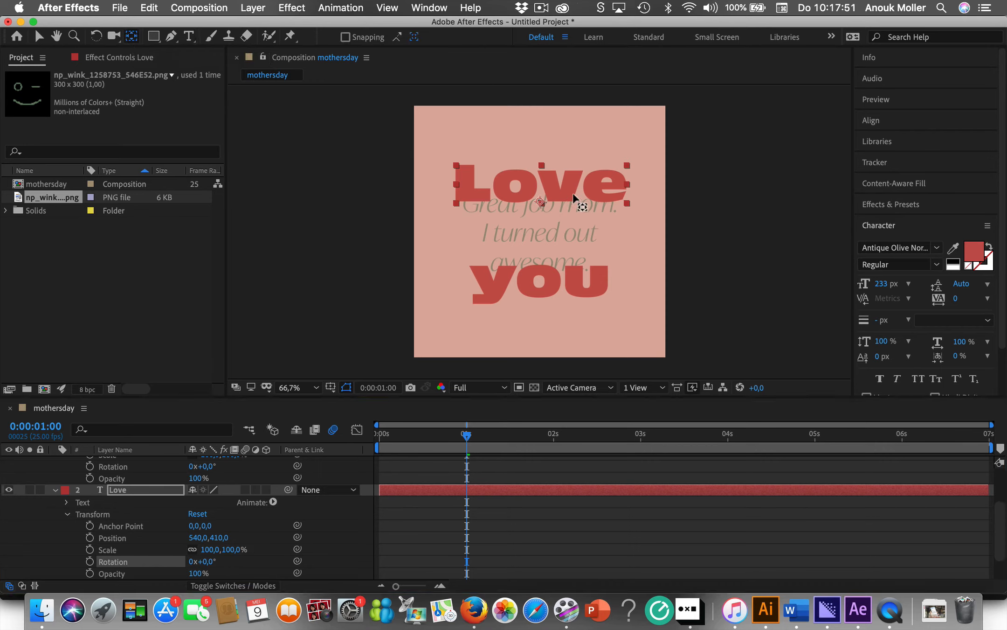
pyautogui.click(541, 204)
pyautogui.moveTo(541, 204); pyautogui.dragTo(543, 188)
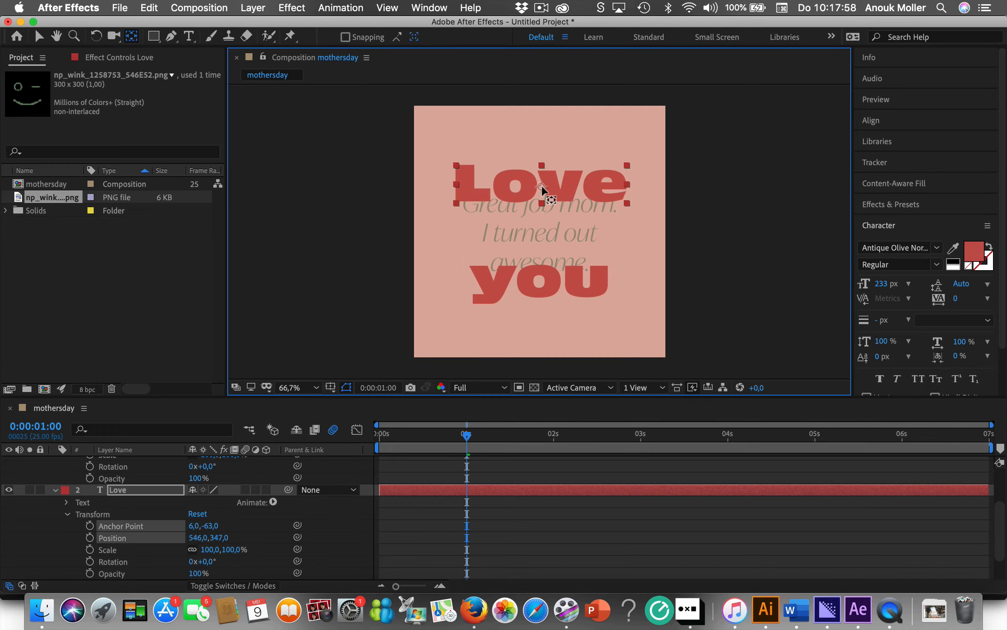
pyautogui.click(537, 305)
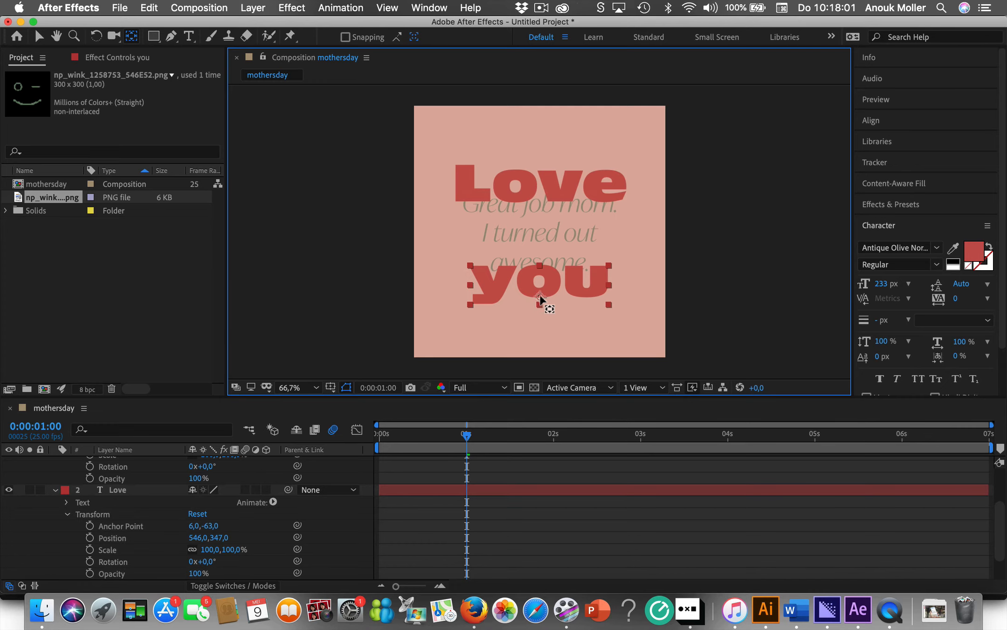
pyautogui.moveTo(542, 288); pyautogui.dragTo(542, 283)
# Step: Tilt the "Love" text layer by setting its Rotation to -15°
pyautogui.click(567, 192)
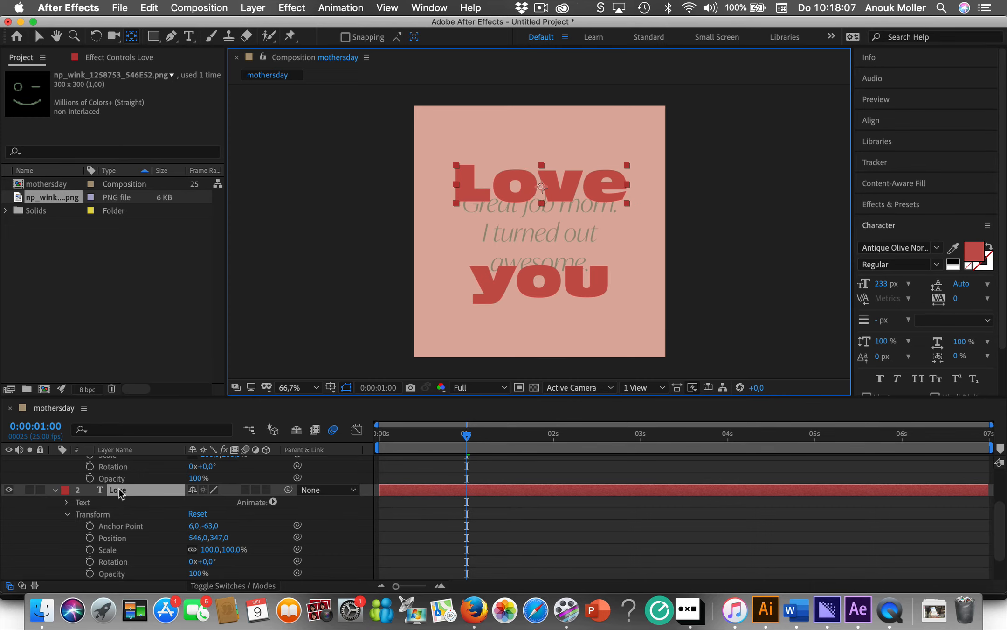
pyautogui.click(115, 562)
pyautogui.moveTo(206, 563); pyautogui.dragTo(196, 561)
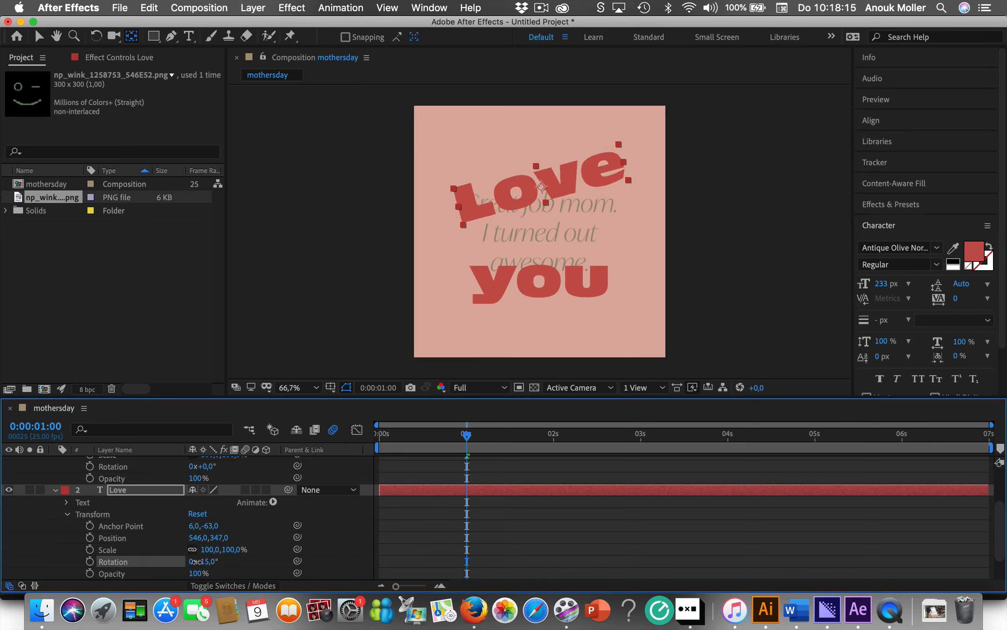
# Step: Tilt the "you" text layer the opposite way by setting its Rotation to +15°
pyautogui.click(569, 280)
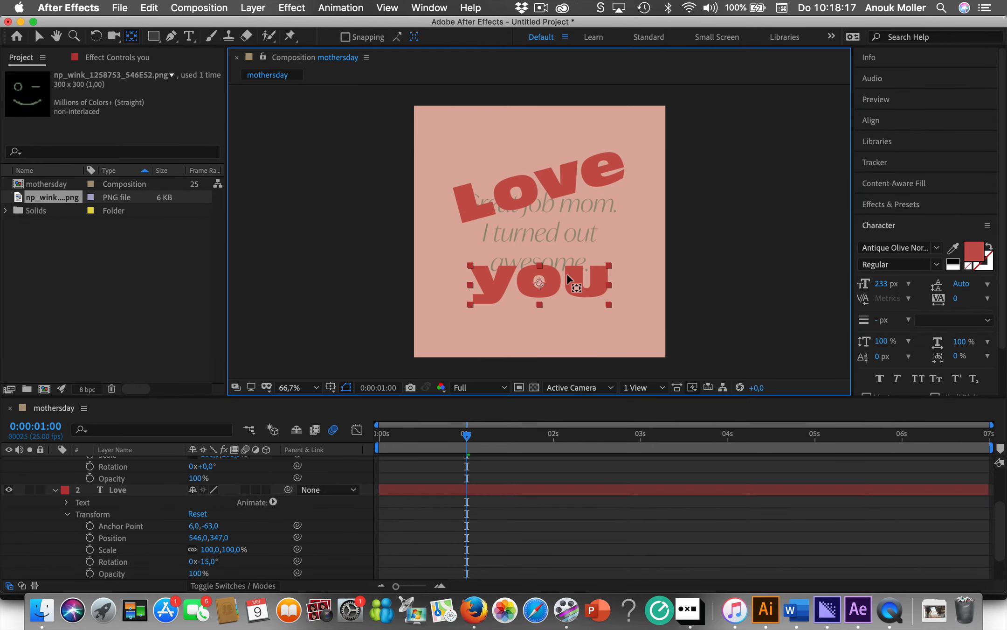
pyautogui.scroll(5, 154, 469)
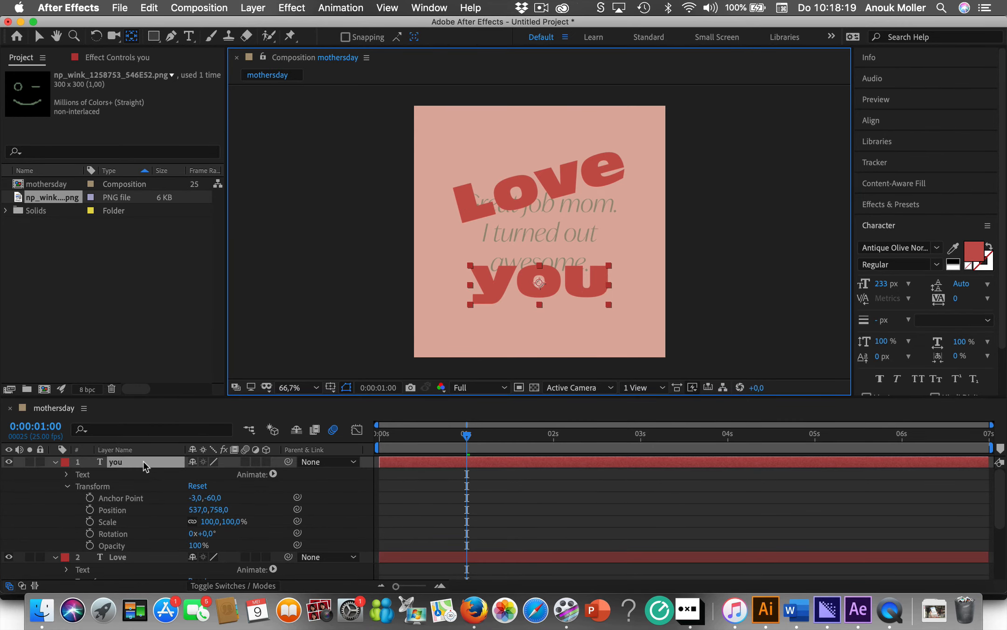
pyautogui.click(143, 462)
pyautogui.click(121, 534)
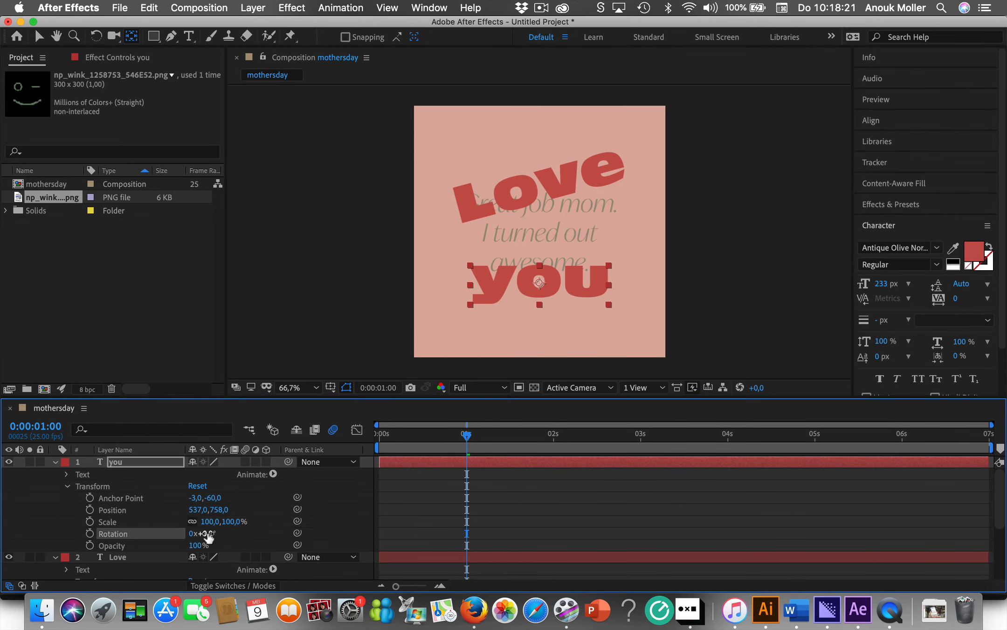
pyautogui.moveTo(205, 534); pyautogui.dragTo(216, 533)
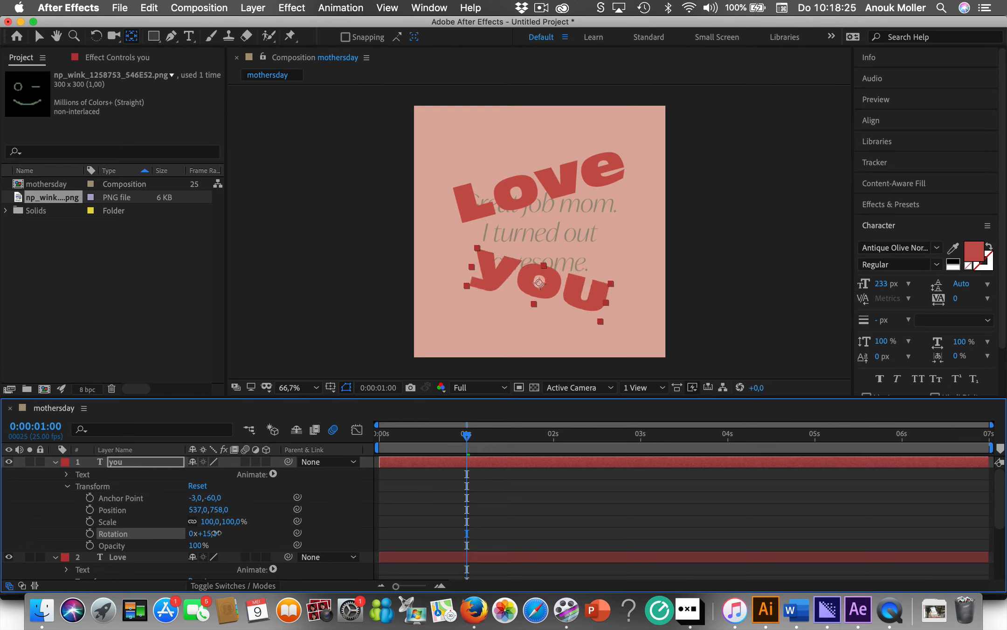
# Step: Offset the two words in the composition, moving "Love" left to about 474, 335 and "you" right to about 636, 773
pyautogui.click(543, 175)
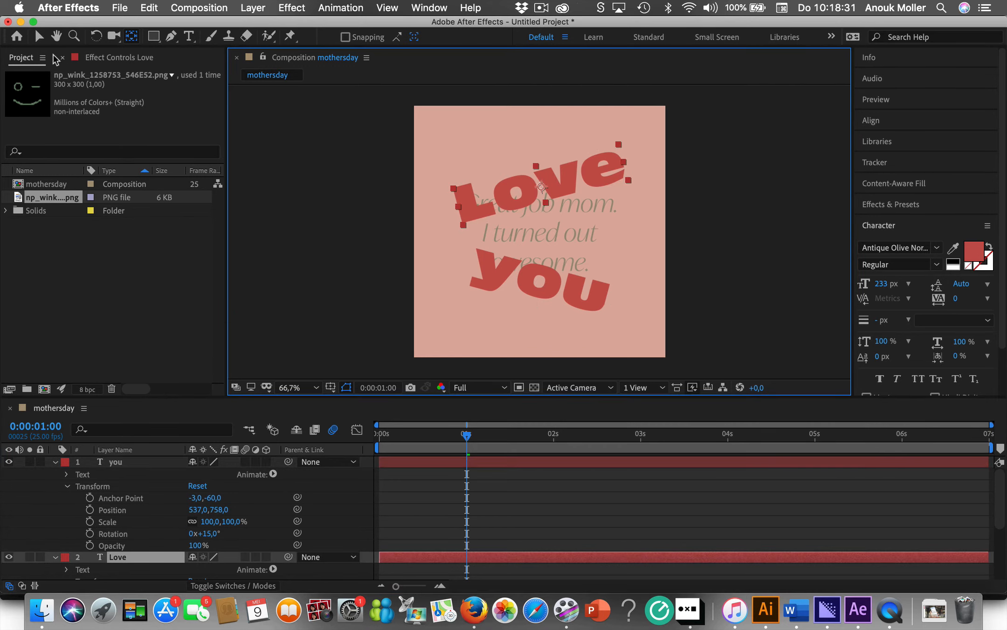
pyautogui.click(40, 36)
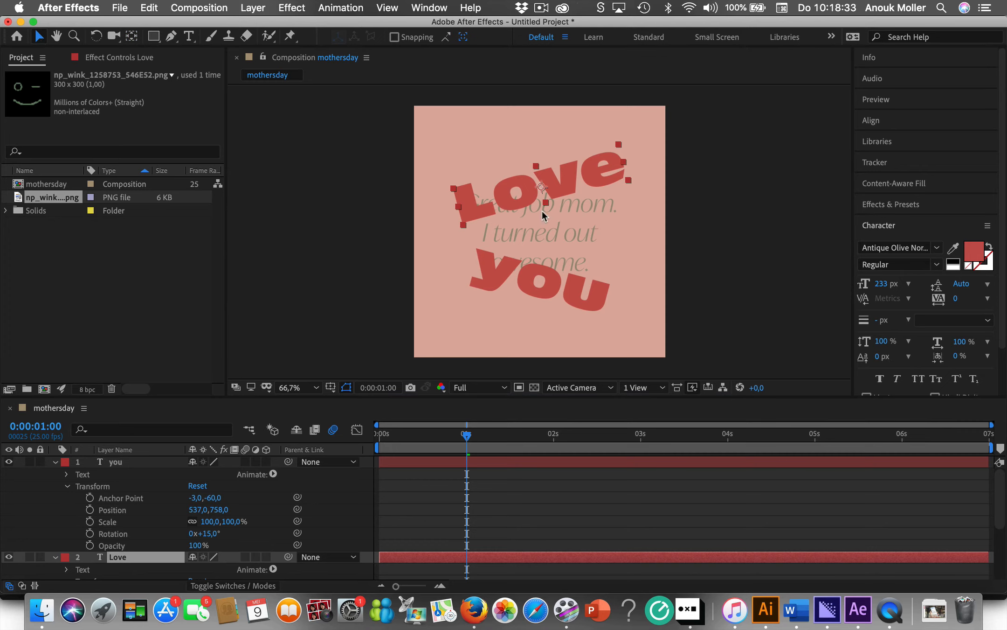
pyautogui.moveTo(565, 189); pyautogui.dragTo(552, 191)
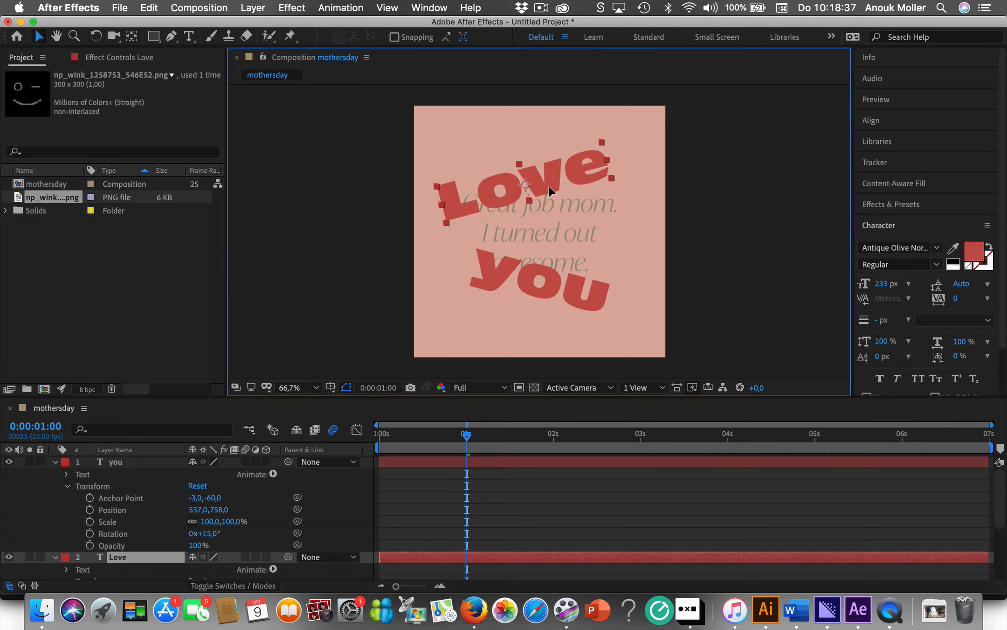
pyautogui.click(574, 294)
pyautogui.moveTo(573, 294); pyautogui.dragTo(596, 298)
pyautogui.click(550, 327)
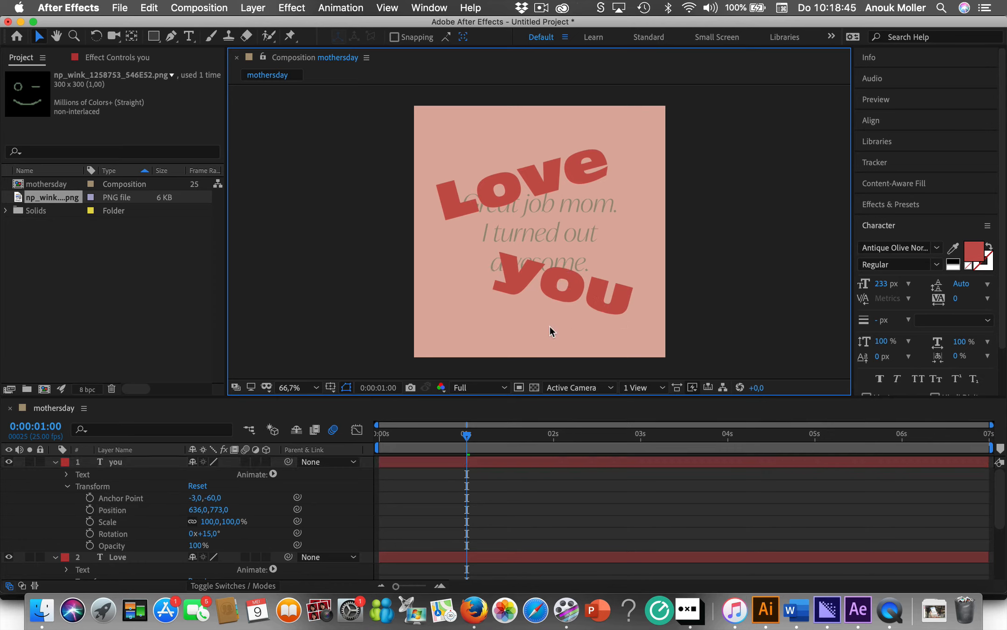
# Step: Collapse the properties of the "you" and "Love" layers and preview the animation from the first frame
pyautogui.click(465, 434)
pyautogui.moveTo(466, 437); pyautogui.dragTo(341, 434)
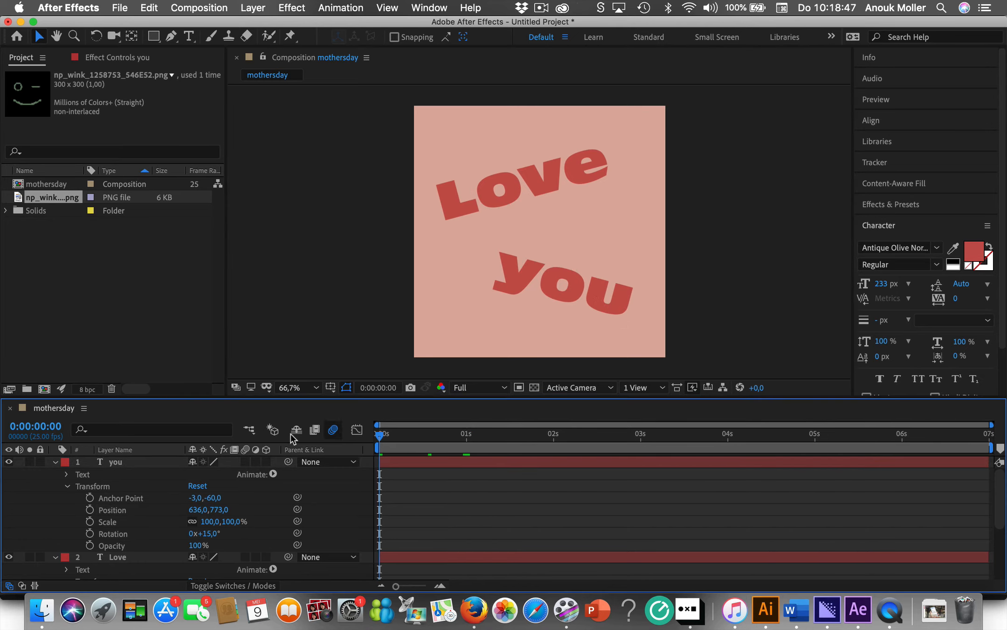
pyautogui.click(54, 462)
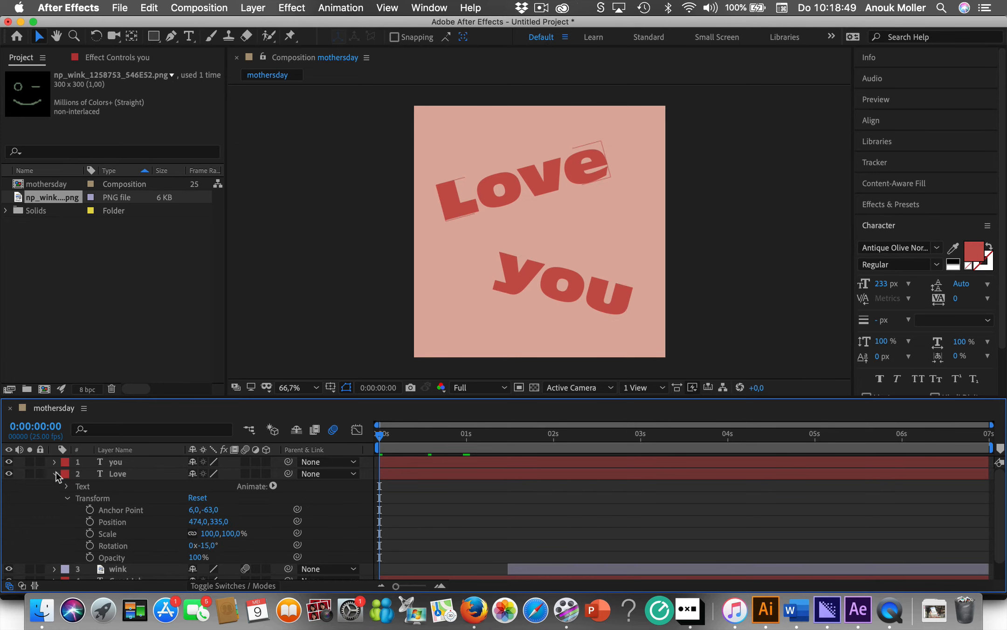
pyautogui.click(54, 473)
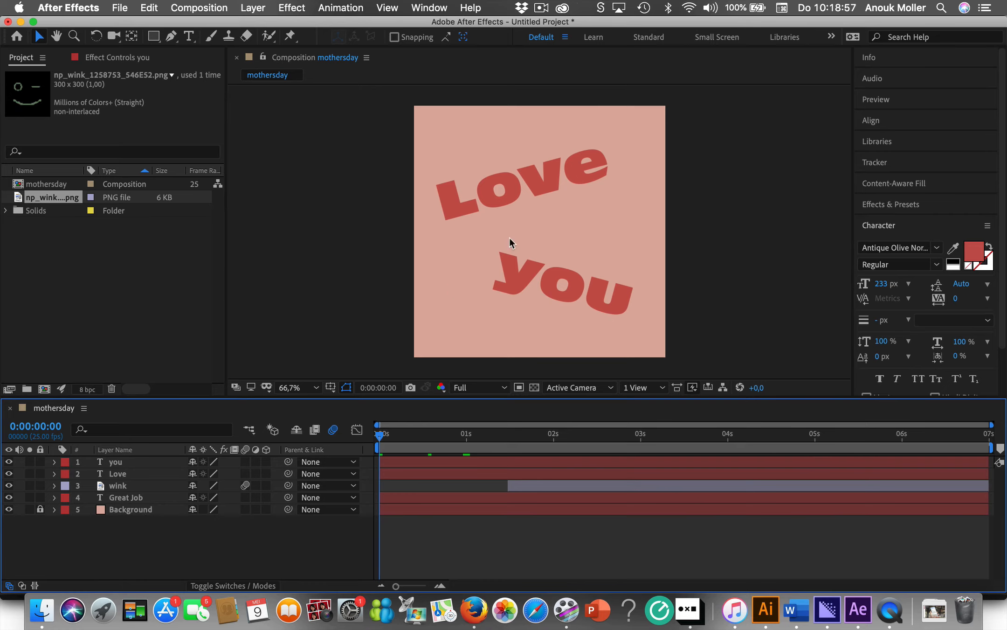
pyautogui.press('space')
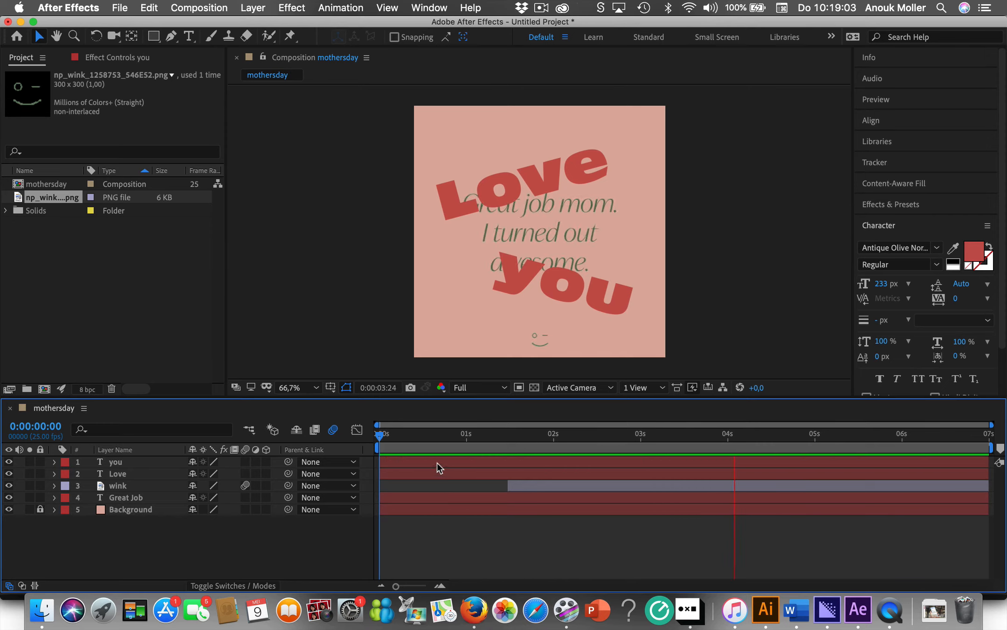
pyautogui.press('space')
# Step: Trim the starts of both the "you" and "Love" layers to 3 seconds and preview the animation from the beginning
pyautogui.click(405, 469)
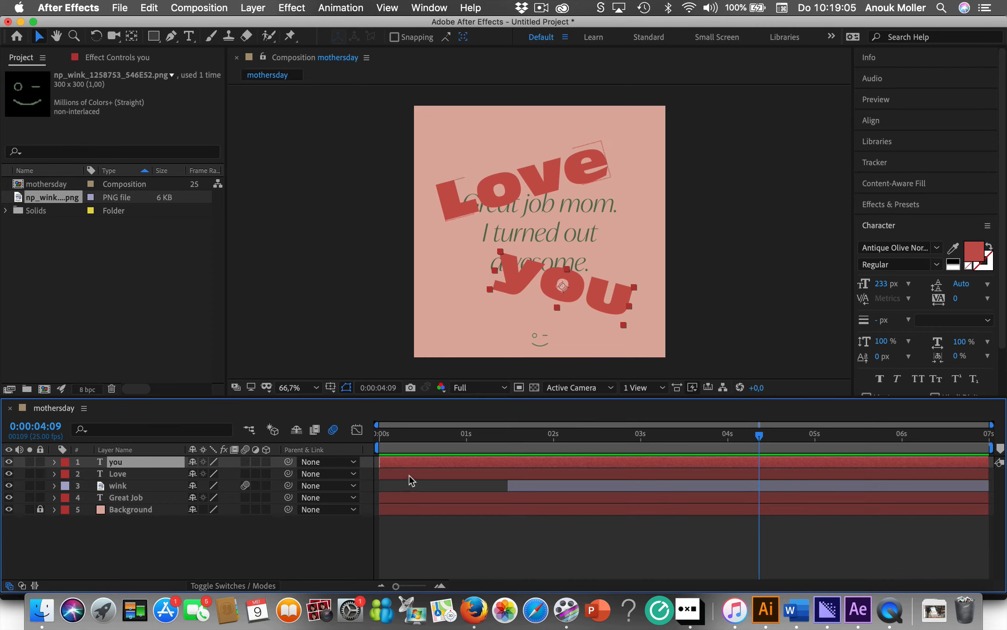
pyautogui.keyDown('shift'); pyautogui.click(387, 461); pyautogui.keyUp('shift')
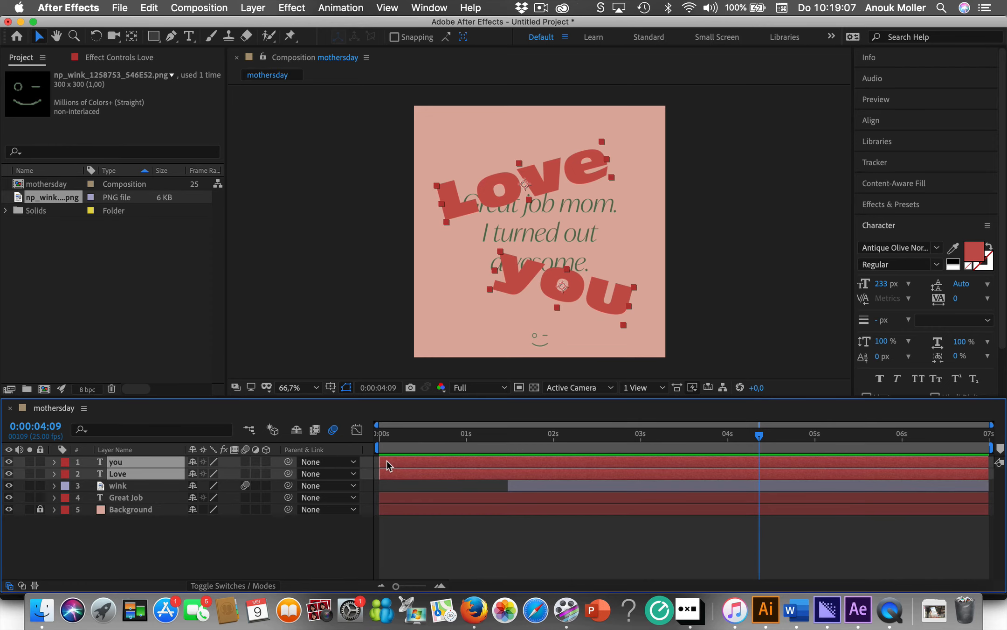
pyautogui.moveTo(380, 461); pyautogui.dragTo(643, 465)
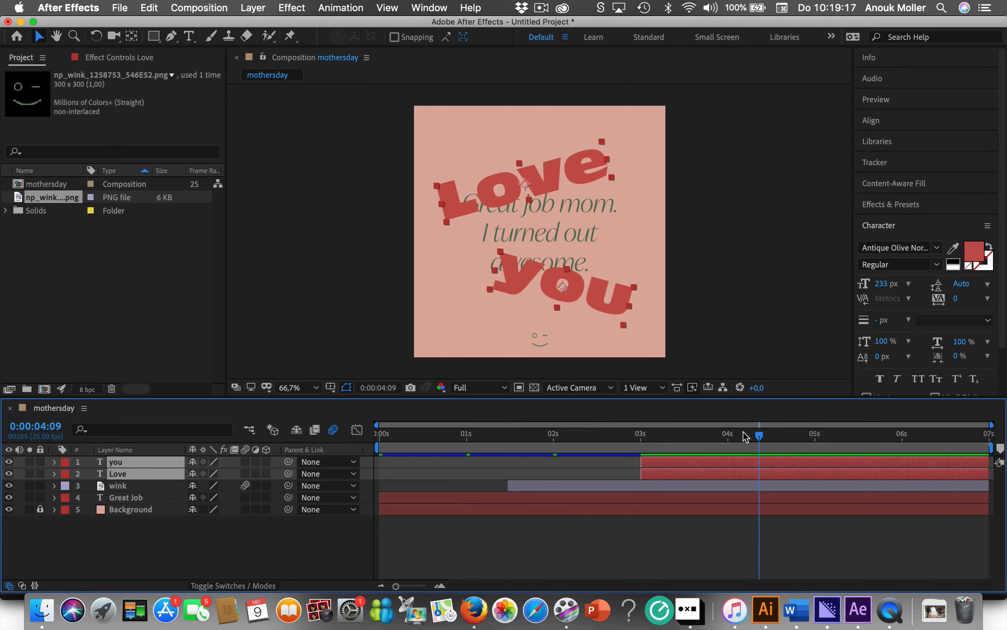
pyautogui.moveTo(759, 436); pyautogui.dragTo(555, 439)
pyautogui.press('Home')
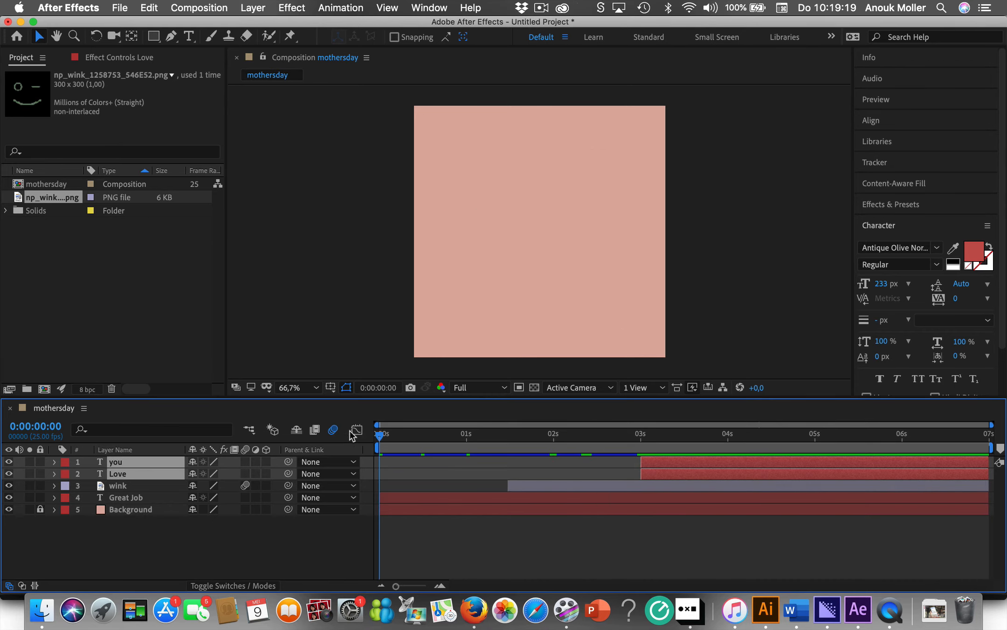
pyautogui.press('space')
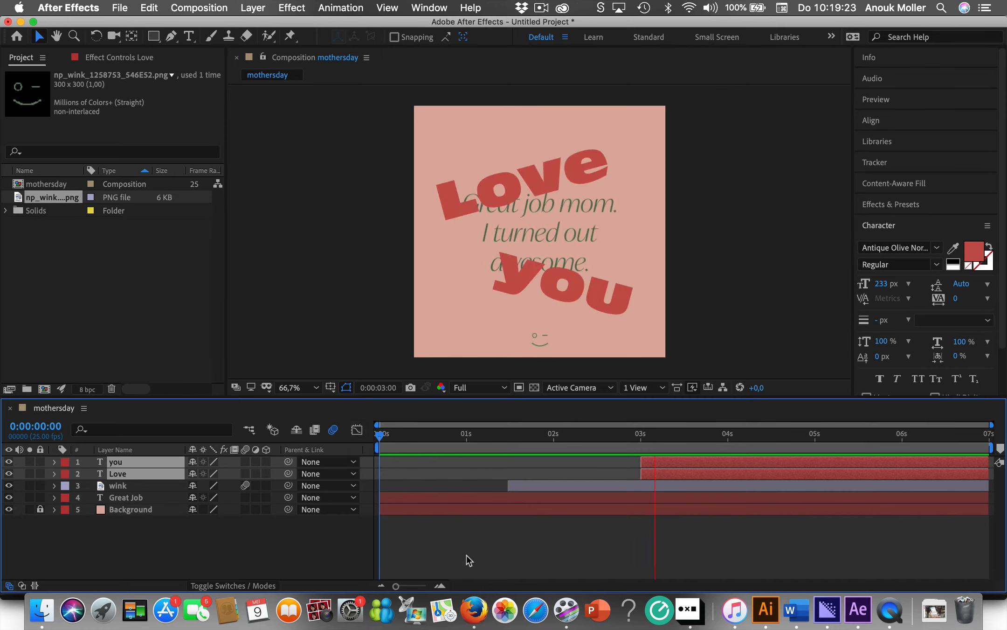
pyautogui.press('space')
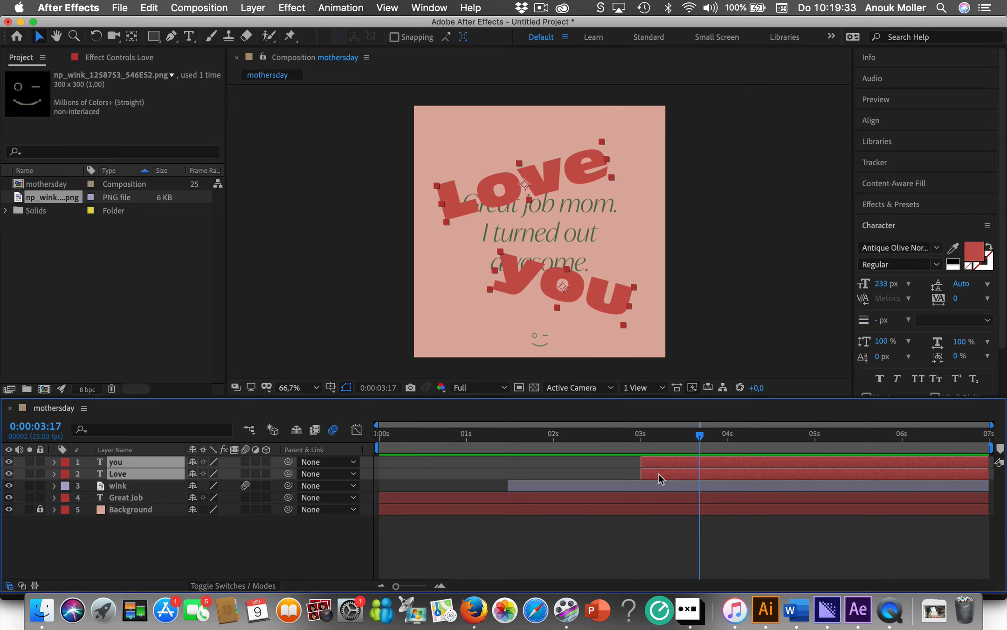
# Step: Trim the start of only the "you" layer to about 3.8 seconds so it follows "Love", and preview the timing
pyautogui.click(566, 573)
pyautogui.click(648, 464)
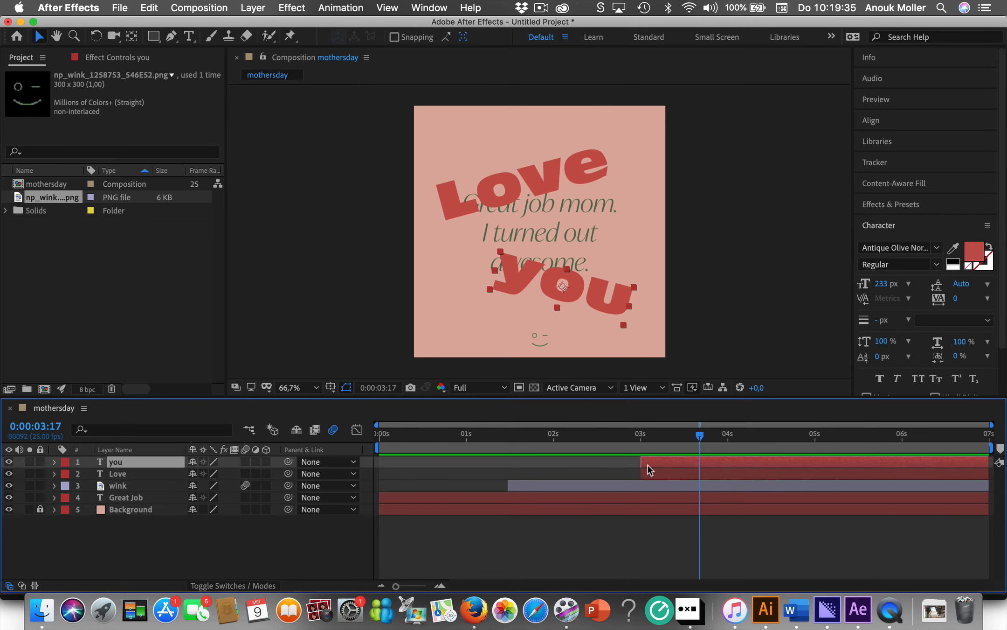
pyautogui.click(651, 475)
pyautogui.click(649, 461)
pyautogui.click(653, 473)
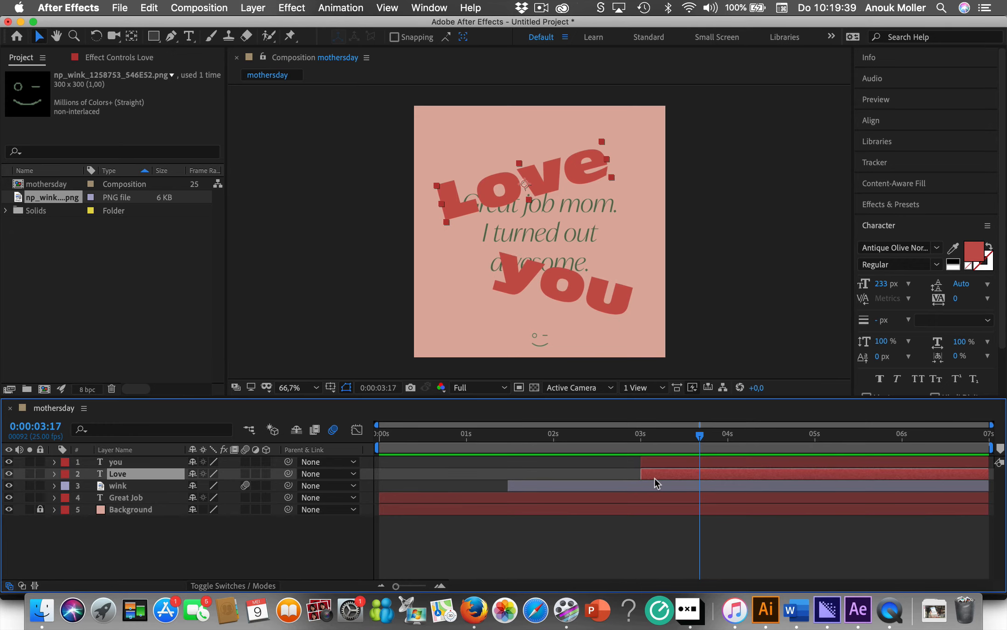
pyautogui.click(655, 462)
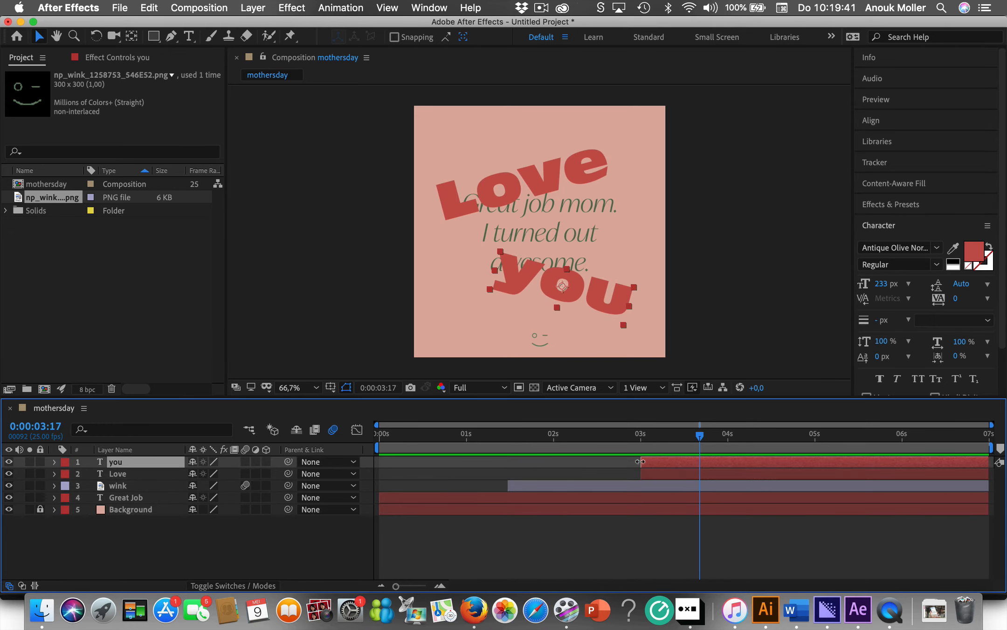
pyautogui.moveTo(642, 461); pyautogui.dragTo(710, 464)
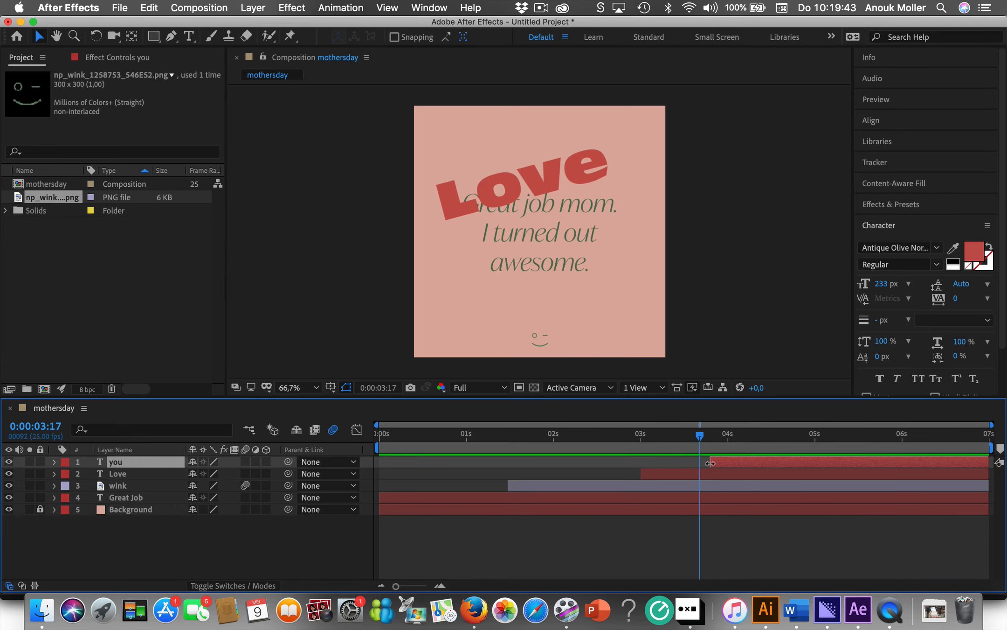
pyautogui.click(435, 434)
pyautogui.press('space')
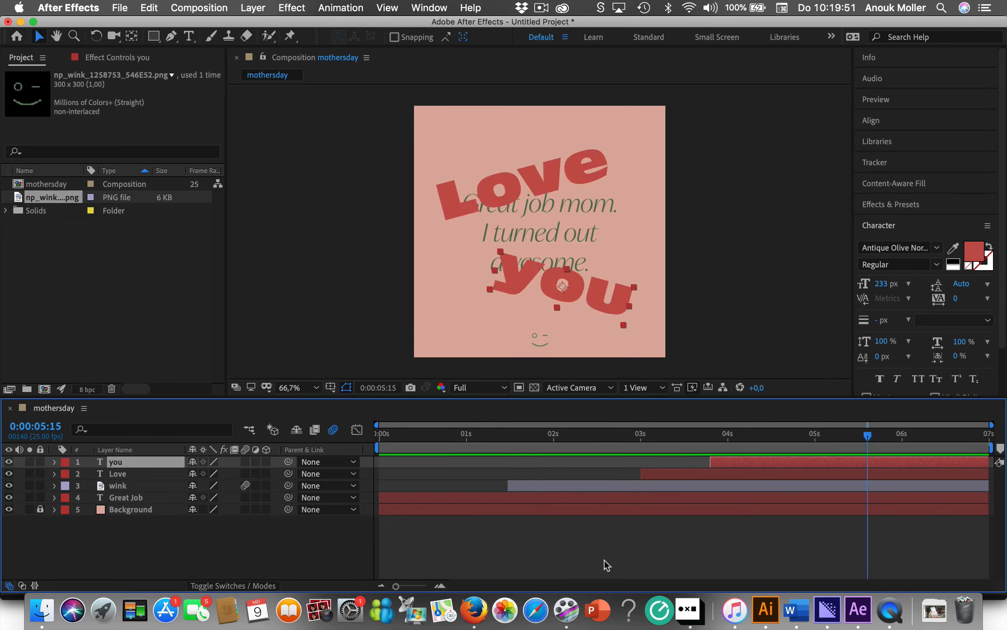
# Step: Add an opacity keyframe to the "Great Job" layer at 3 seconds, holding its opacity at 100%
pyautogui.click(580, 250)
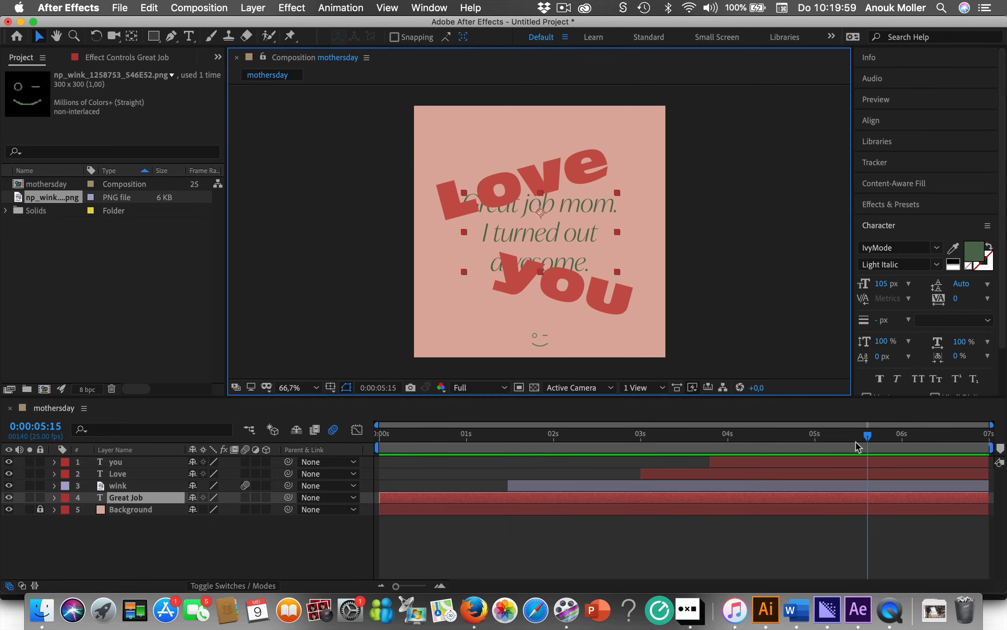
pyautogui.click(568, 538)
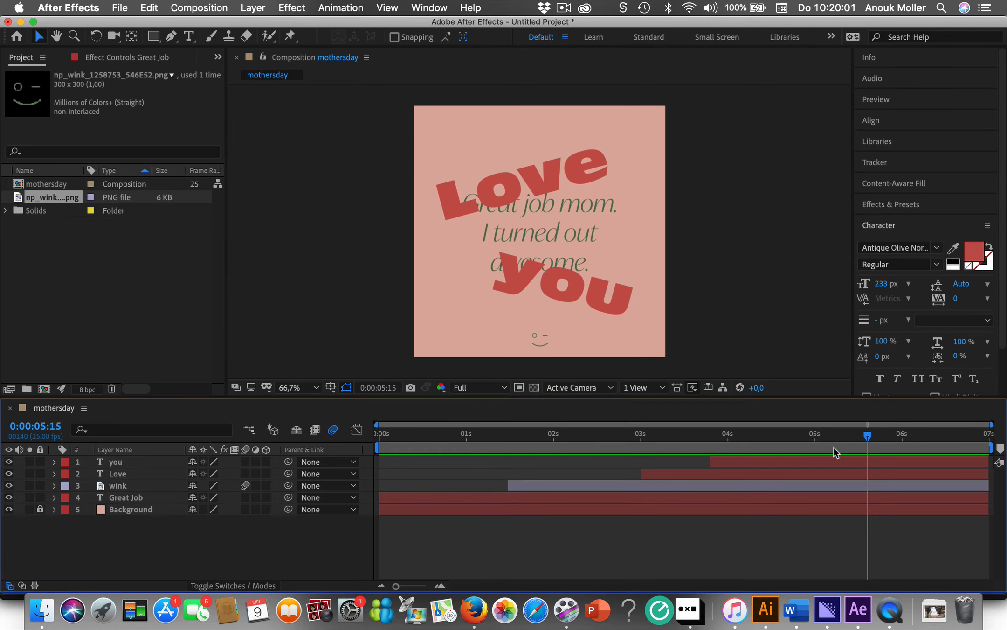
pyautogui.moveTo(870, 436); pyautogui.dragTo(364, 462)
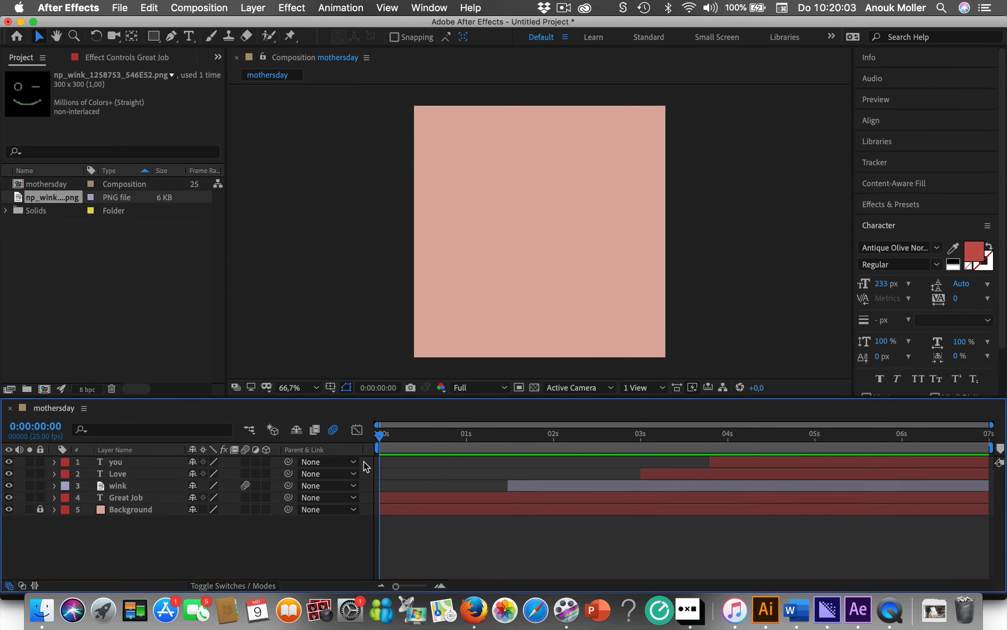
pyautogui.click(129, 497)
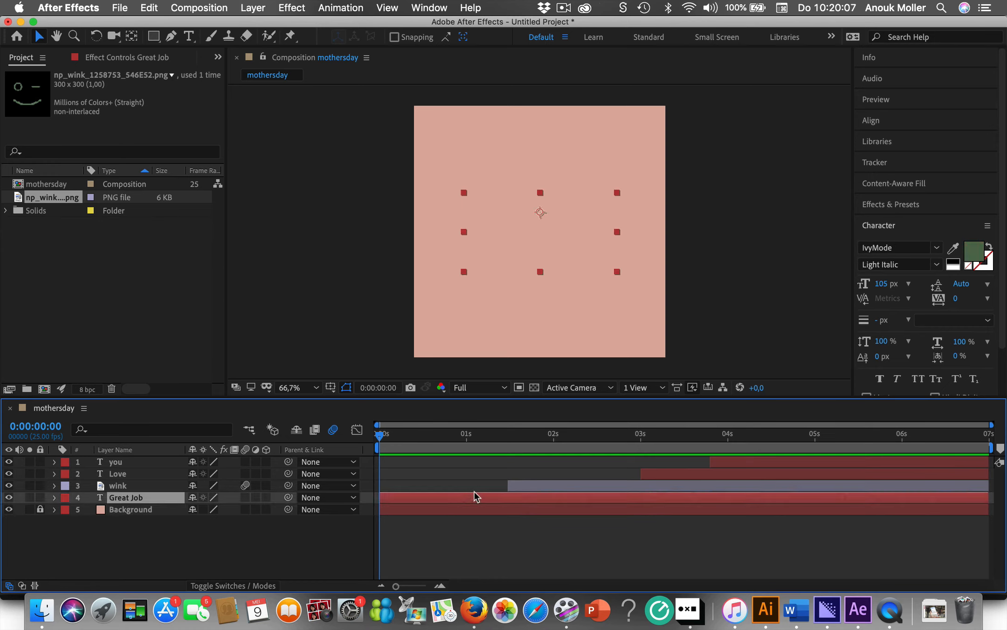
pyautogui.press('t')
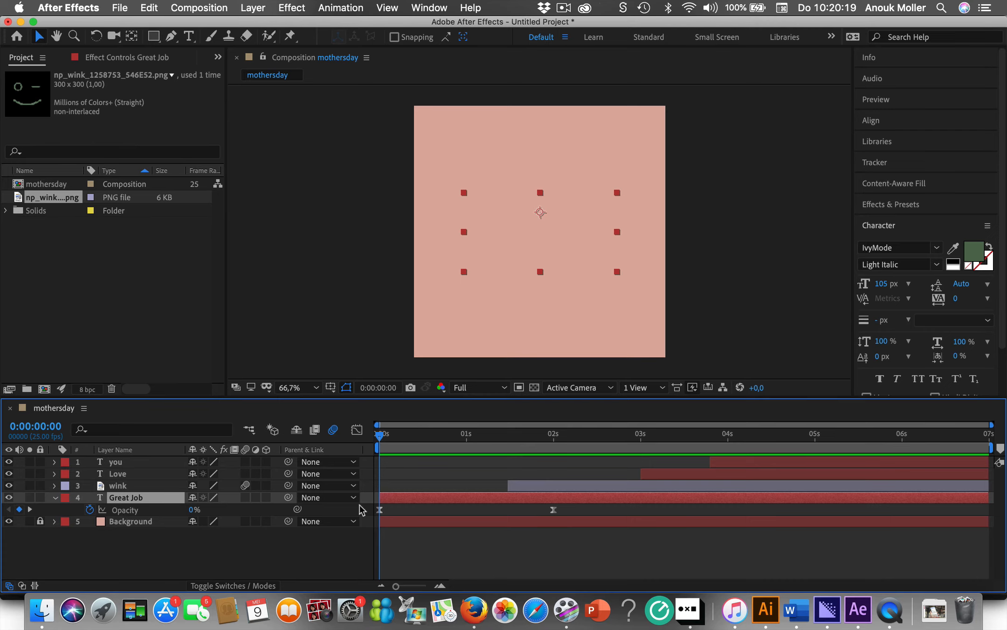
pyautogui.click(553, 510)
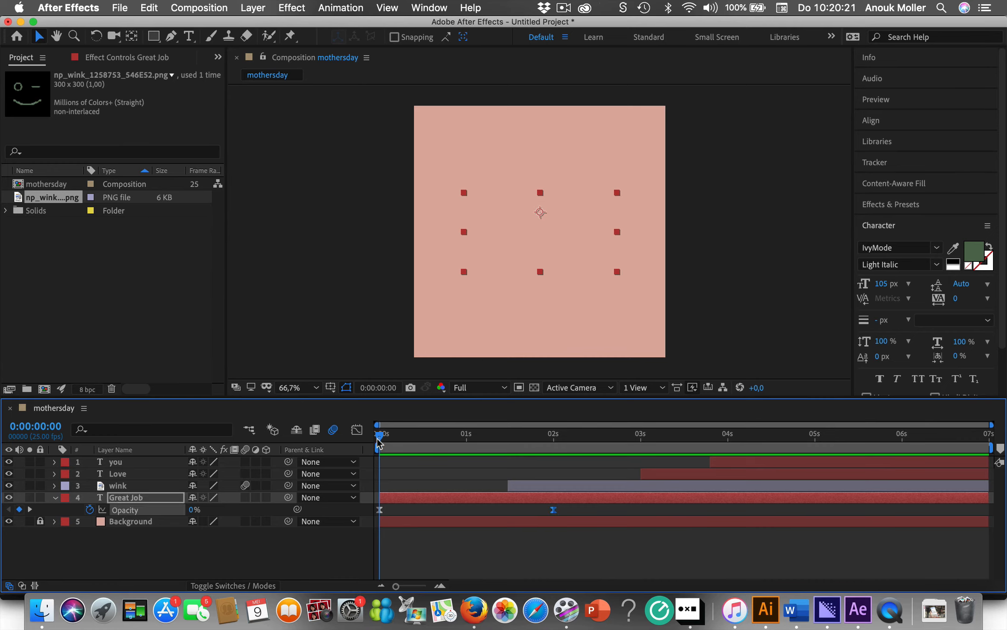
pyautogui.moveTo(379, 439); pyautogui.dragTo(601, 441)
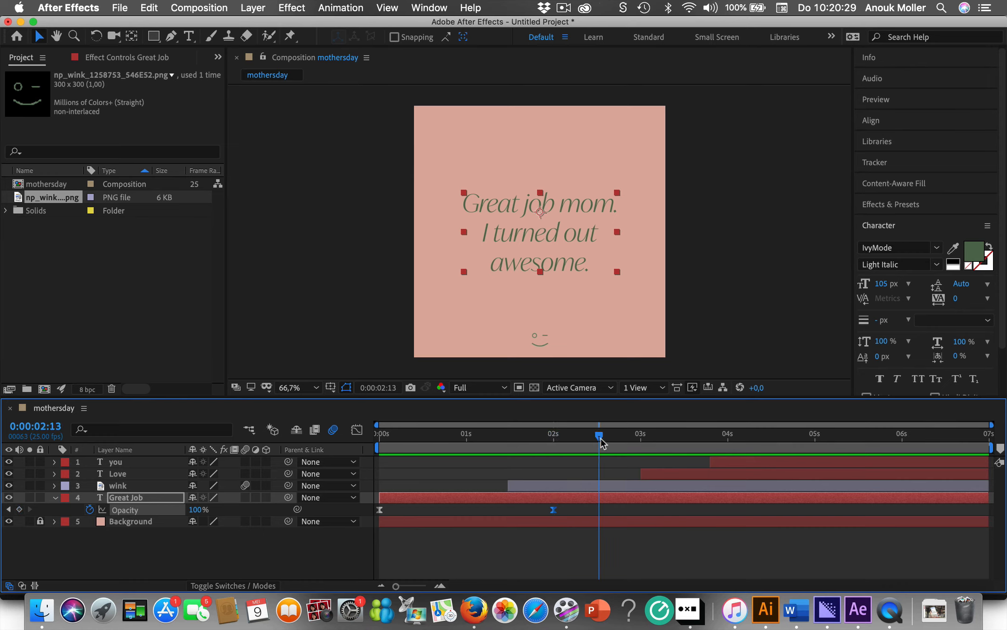
pyautogui.moveTo(600, 443); pyautogui.dragTo(643, 446)
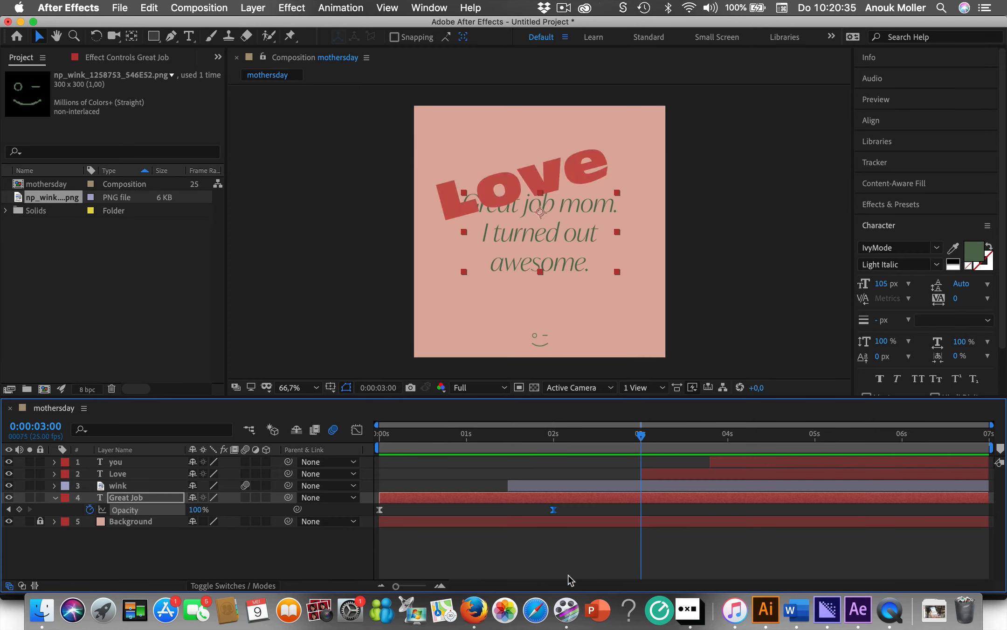
pyautogui.click(19, 509)
# Step: Fade out the "Great Job" text with a 0% opacity keyframe at 5 seconds, and preview the animation from the beginning
pyautogui.moveTo(642, 438); pyautogui.dragTo(816, 445)
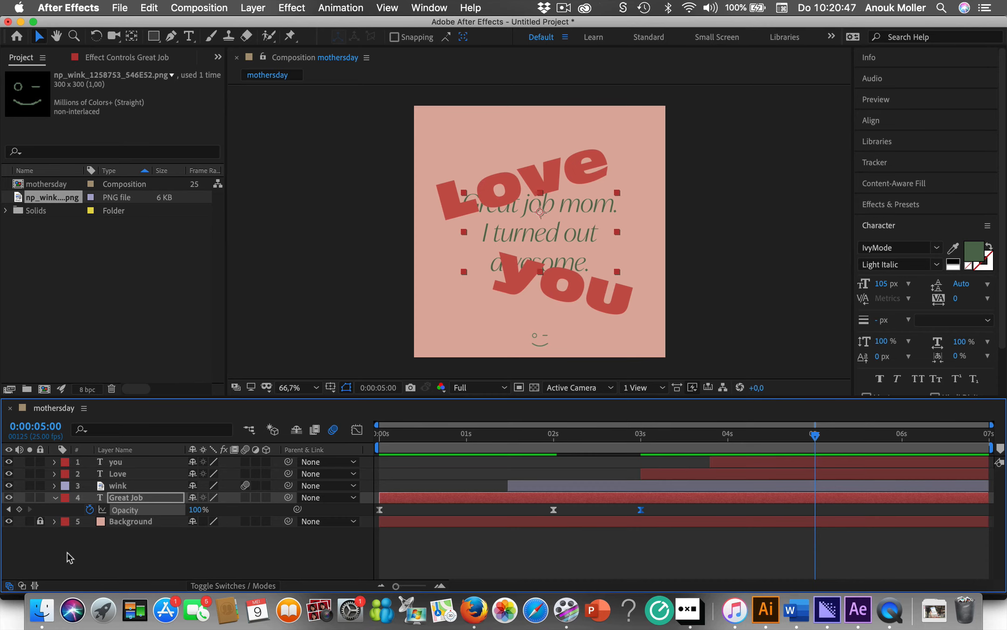
pyautogui.click(19, 510)
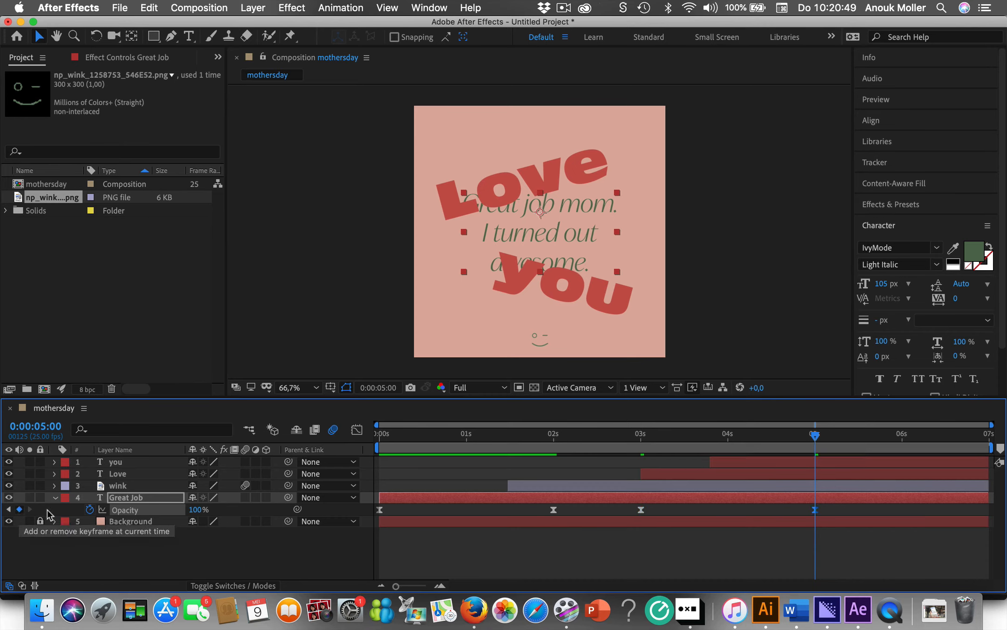
pyautogui.moveTo(195, 513); pyautogui.dragTo(65, 520)
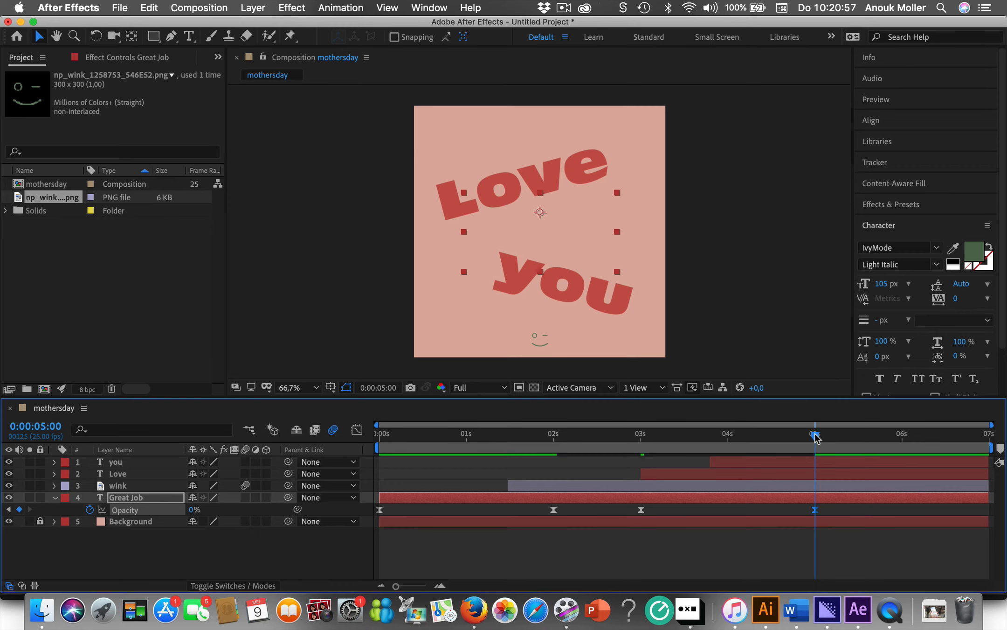
pyautogui.moveTo(815, 436); pyautogui.dragTo(366, 441)
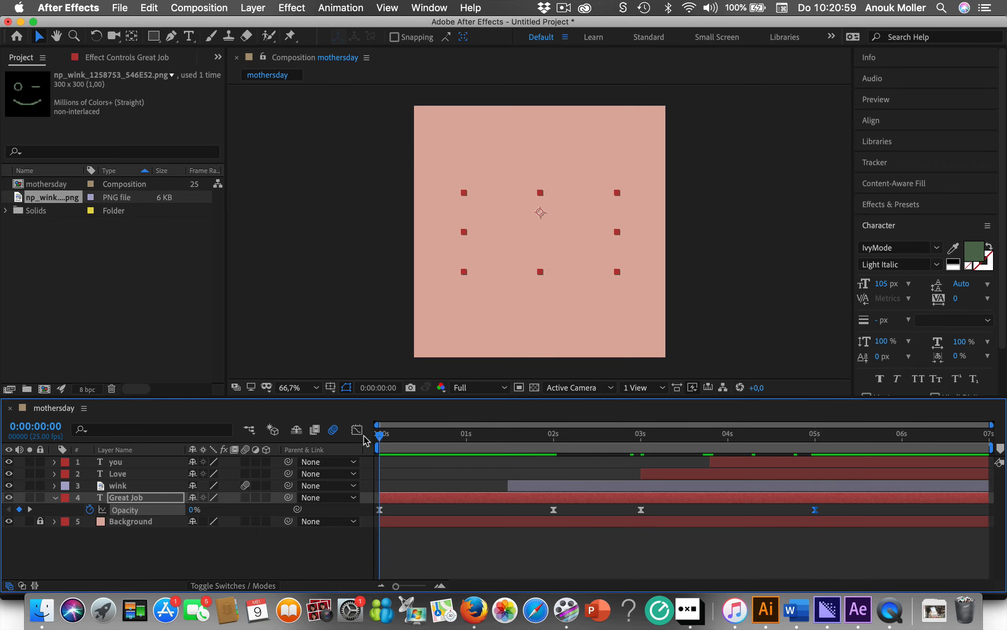
pyautogui.press('space')
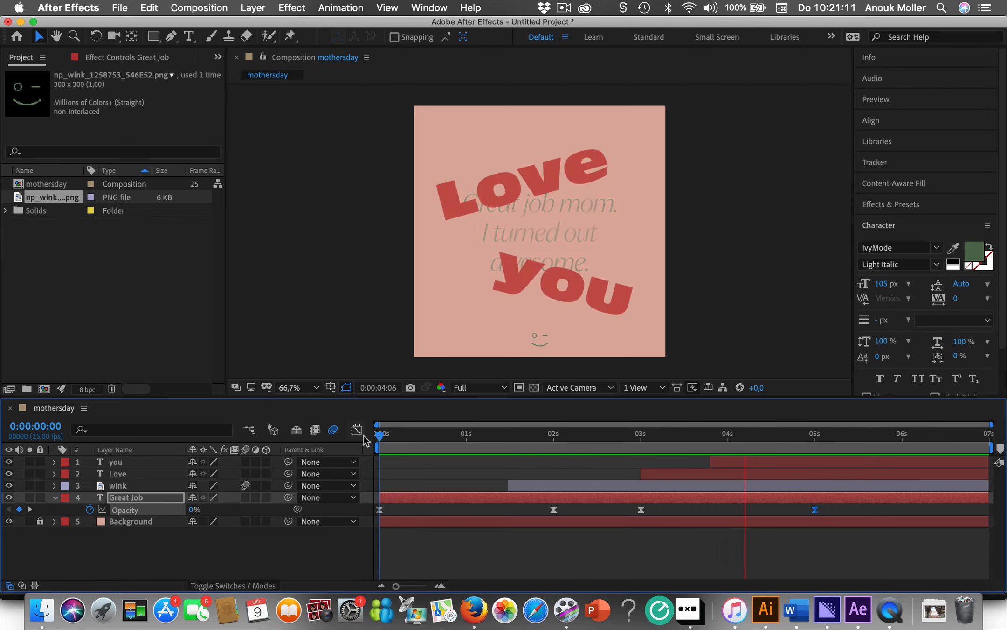
pyautogui.press('space')
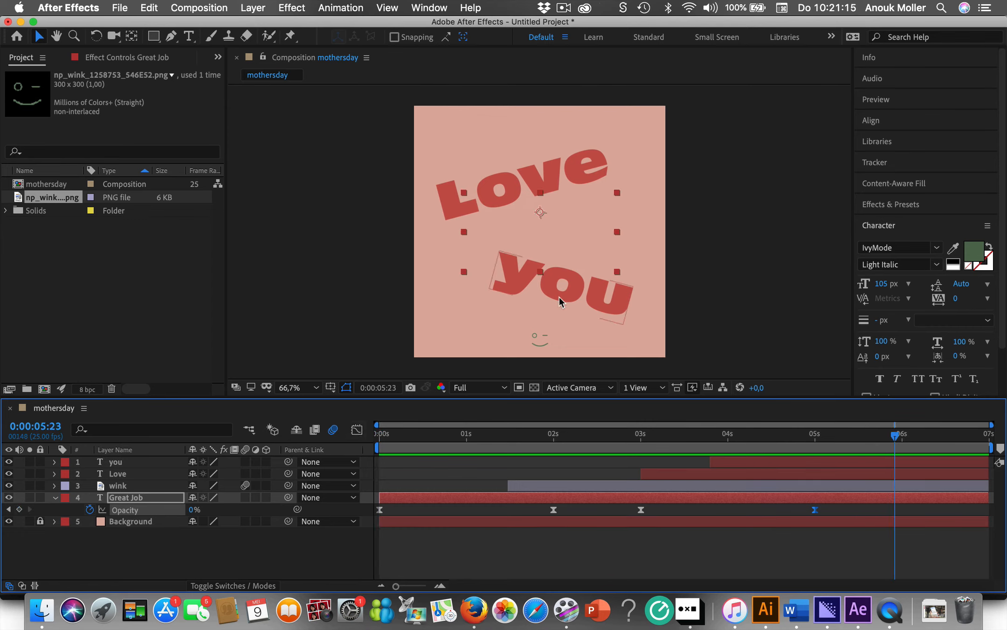
# Step: Bring the two red words closer together, moving "Love" down to about 480, 395 and "you" slightly up, and preview the result
pyautogui.click(538, 187)
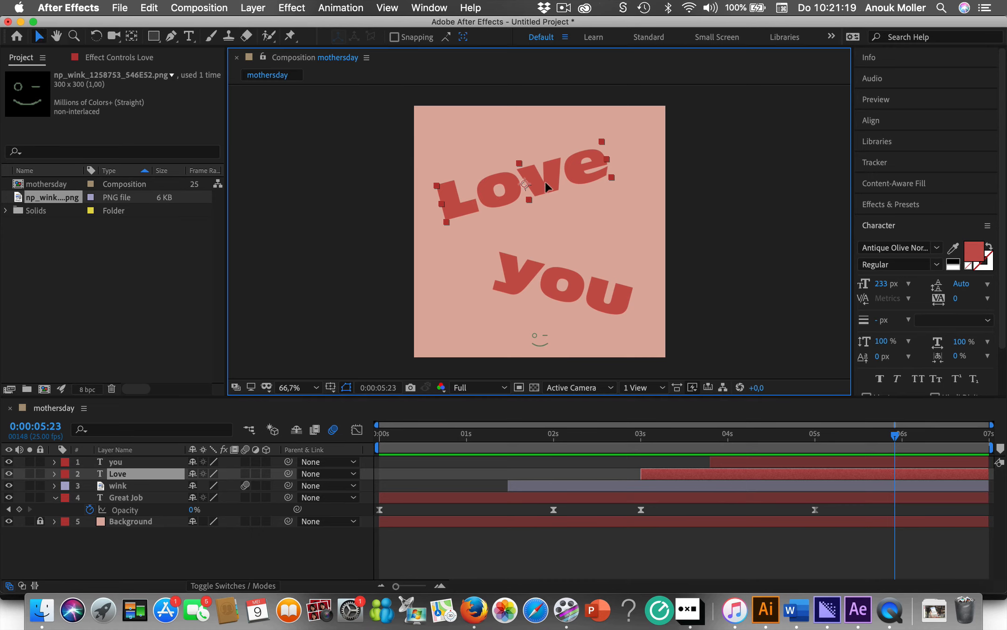
pyautogui.moveTo(545, 182); pyautogui.dragTo(547, 196)
pyautogui.click(570, 279)
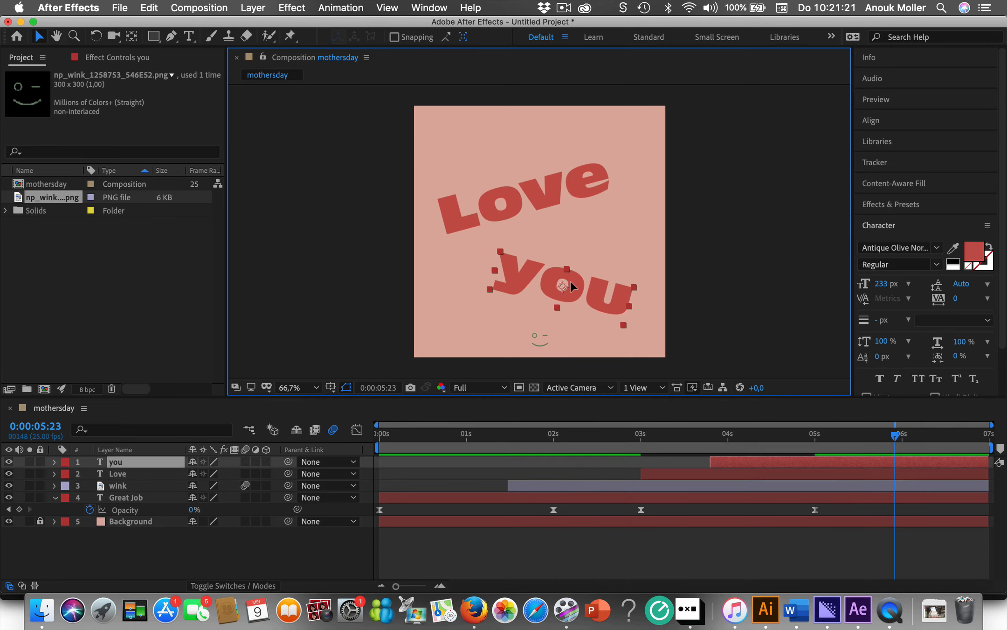
pyautogui.moveTo(570, 279); pyautogui.dragTo(570, 273)
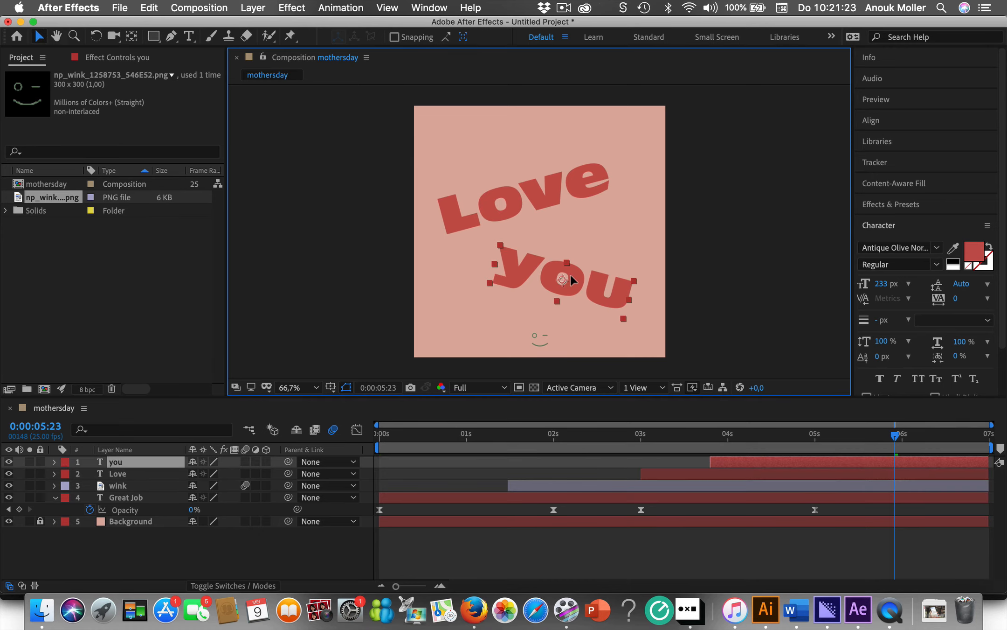
pyautogui.click(894, 436)
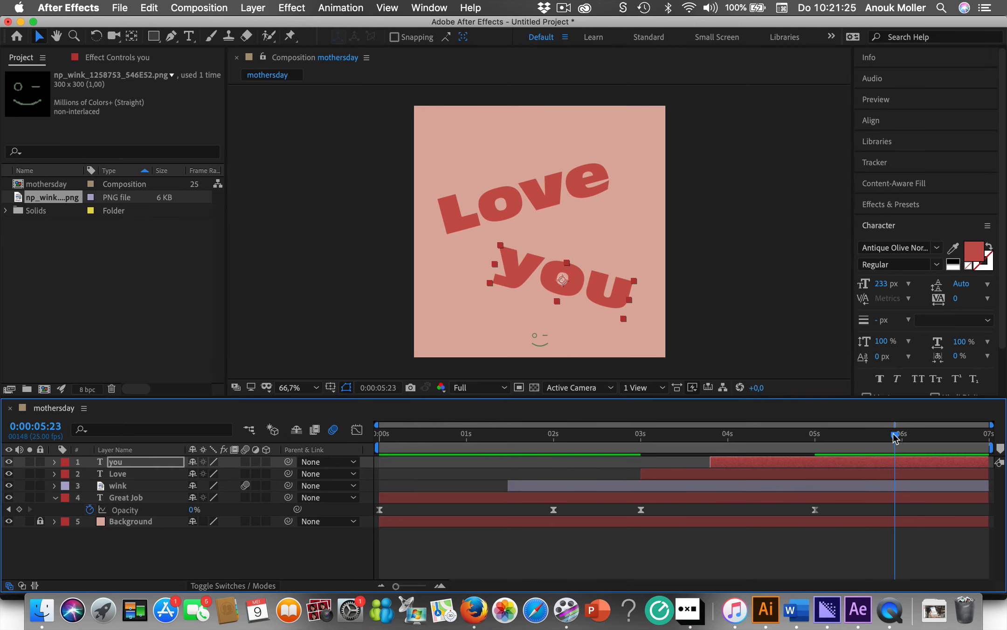
pyautogui.moveTo(894, 437); pyautogui.dragTo(336, 438)
pyautogui.press('space')
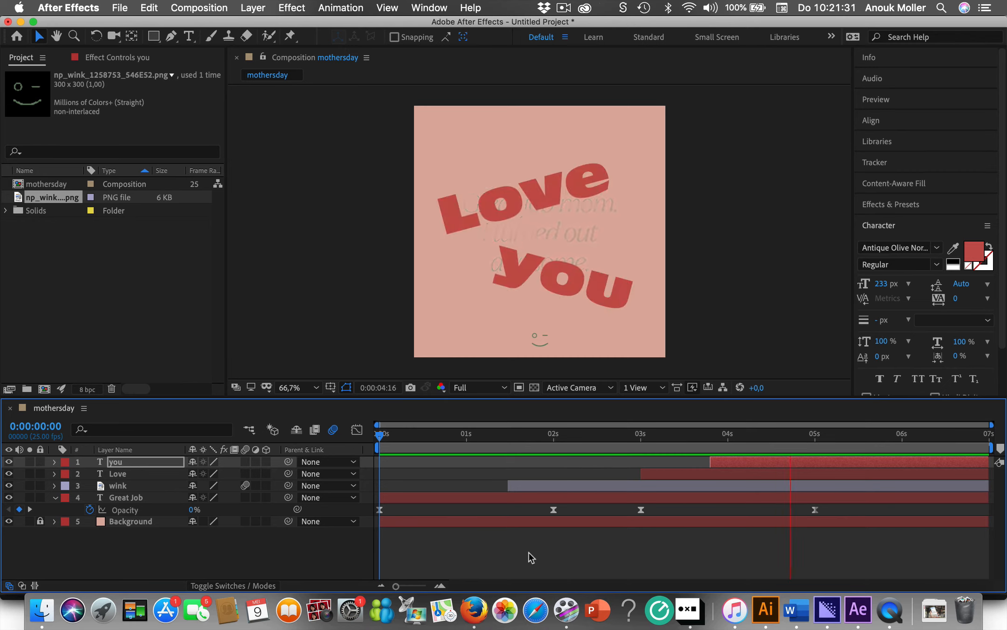
pyautogui.press('space')
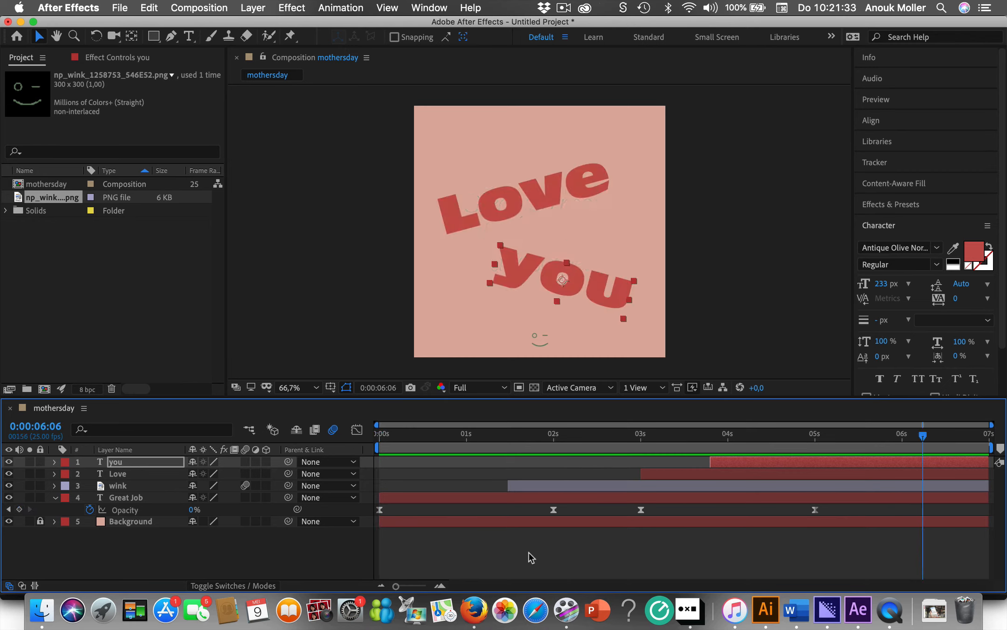
# Step: Replay the animation from the first frame to check the timing of the text, wink icon and red words
pyautogui.click(540, 343)
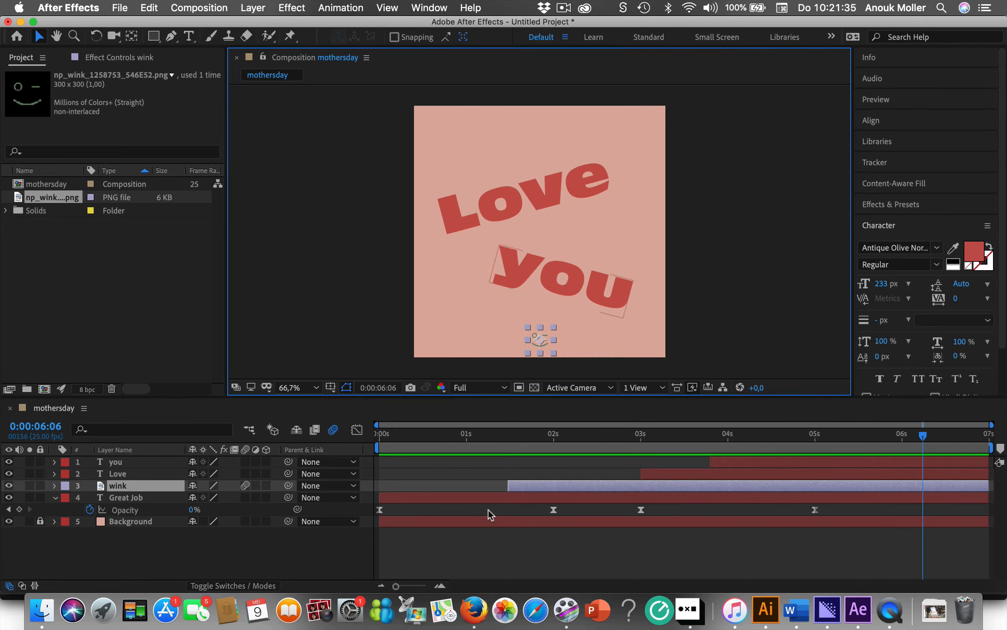
pyautogui.click(597, 563)
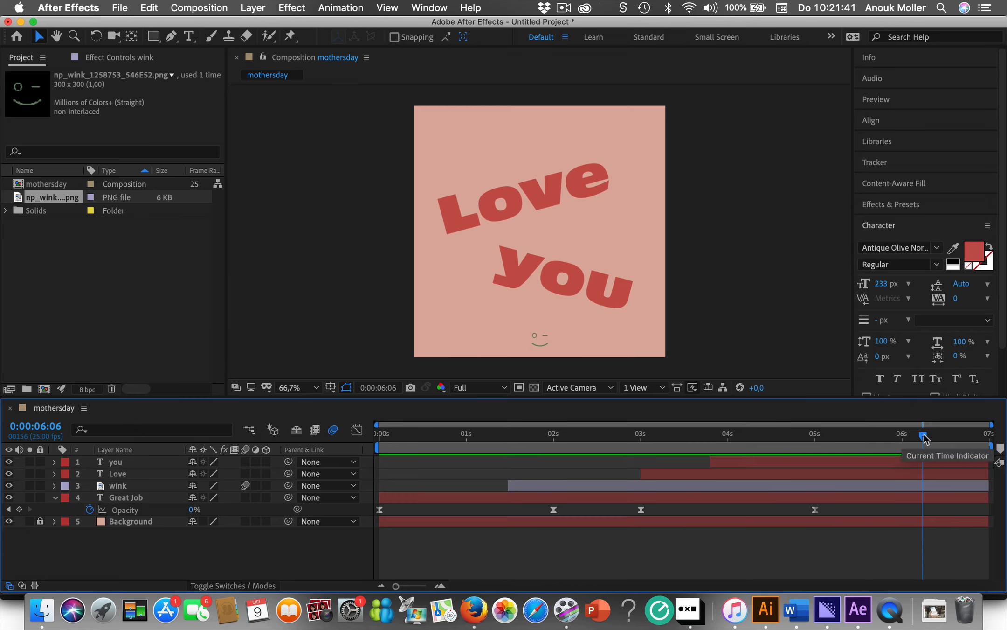
pyautogui.moveTo(923, 436); pyautogui.dragTo(363, 438)
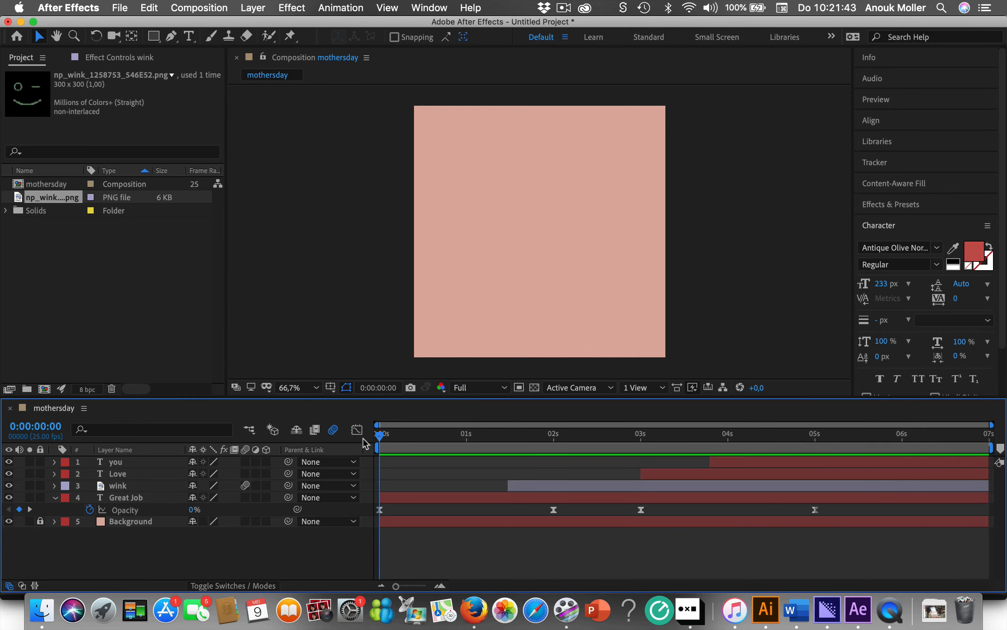
pyautogui.press('space')
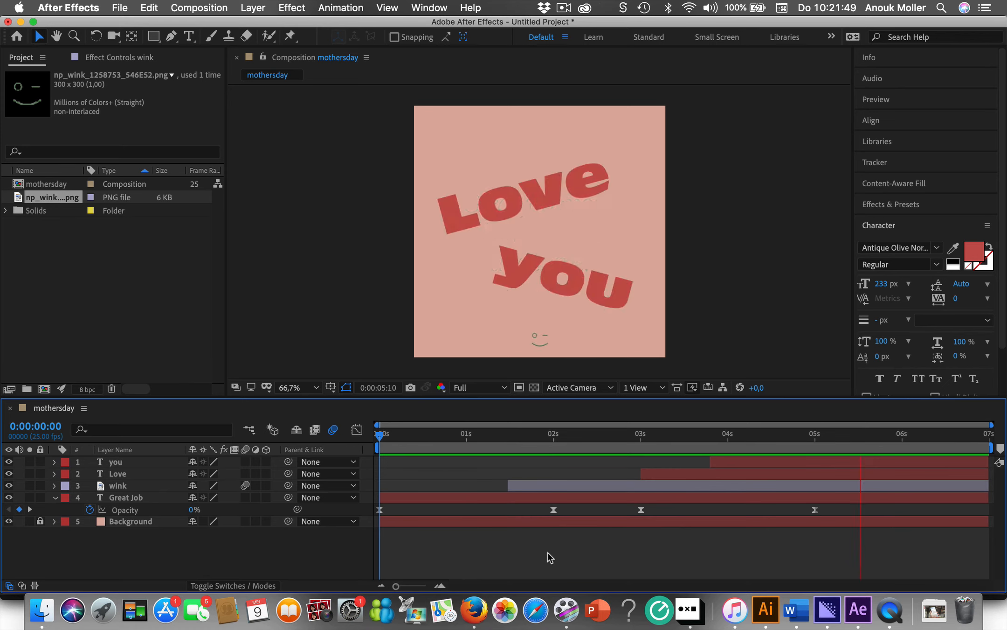
pyautogui.press('space')
pyautogui.click(719, 459)
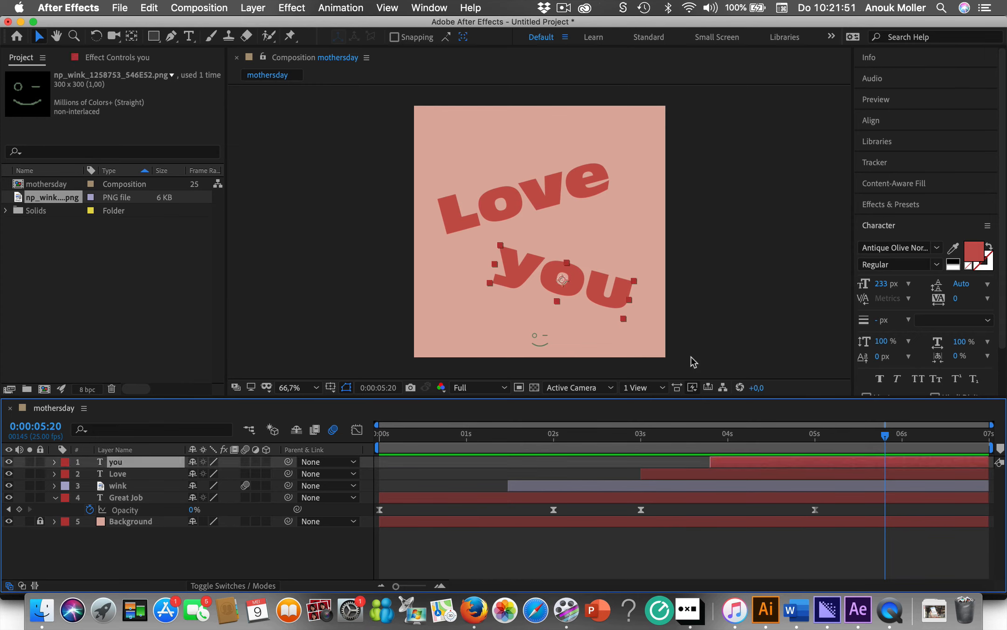
pyautogui.click(694, 317)
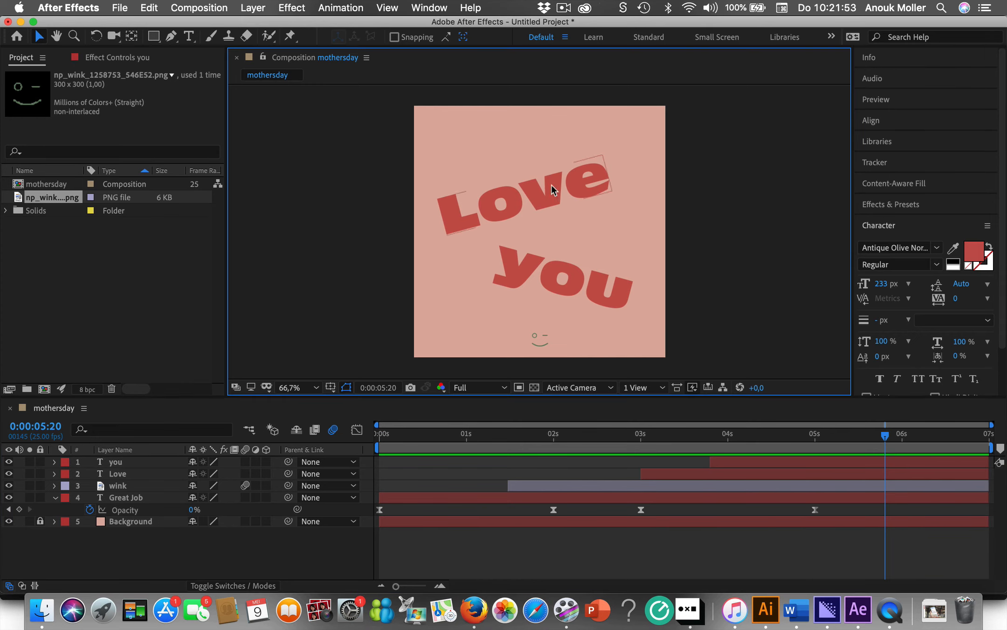
pyautogui.click(545, 195)
pyautogui.click(549, 268)
# Step: Animate the scale of the "Love" layer from 72% at 3 seconds to 100% at 0:00:03:20
pyautogui.click(548, 197)
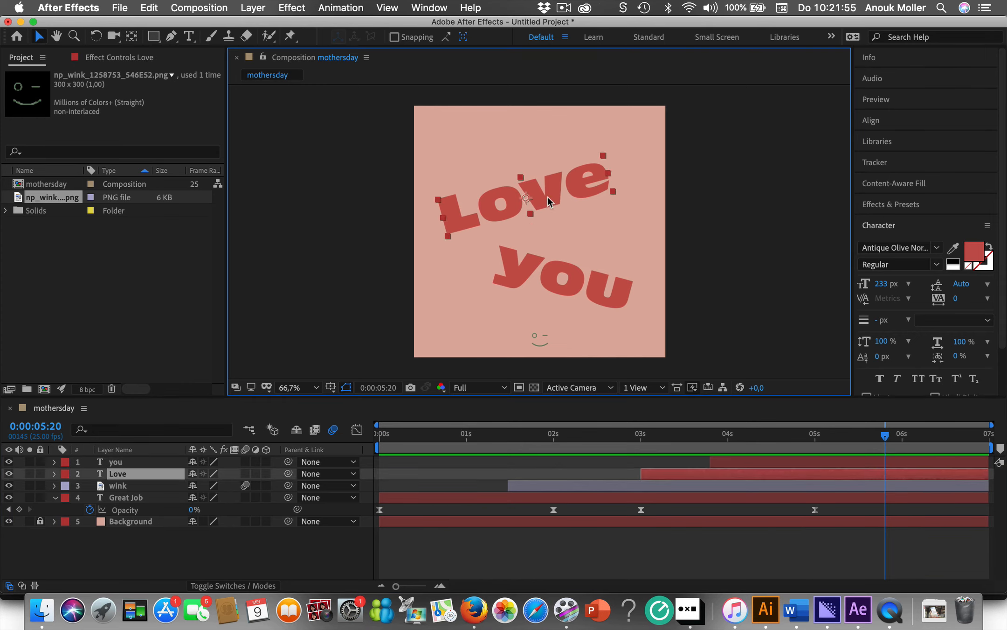
pyautogui.moveTo(885, 441); pyautogui.dragTo(644, 441)
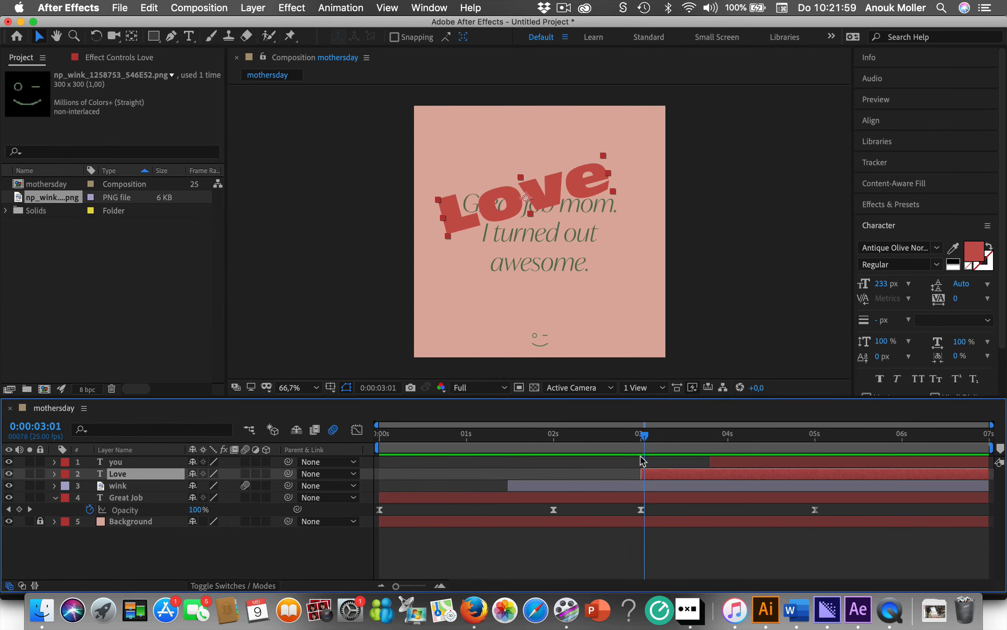
pyautogui.click(54, 474)
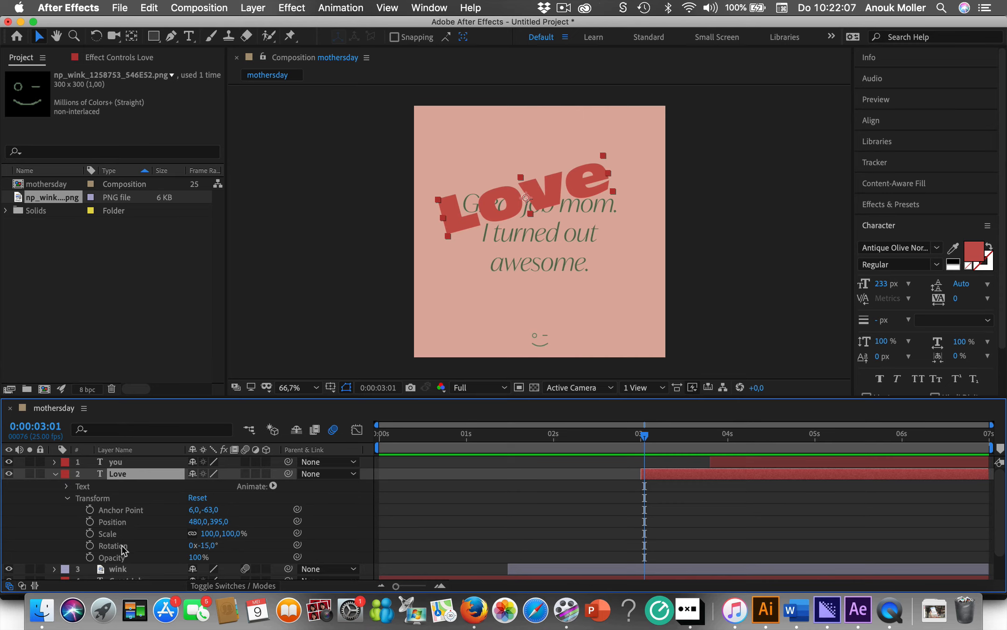
pyautogui.click(109, 534)
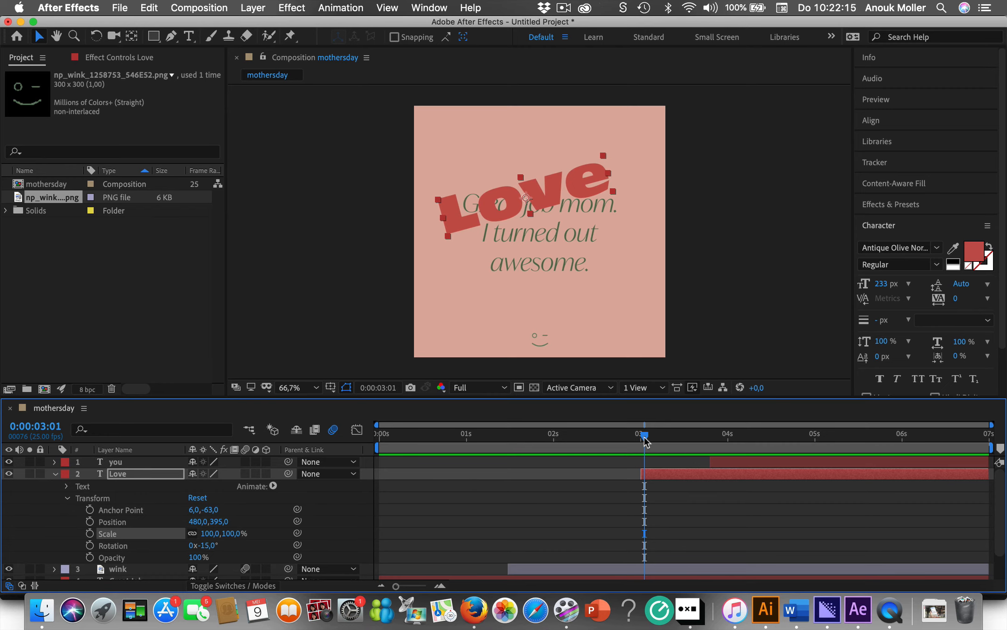
pyautogui.moveTo(645, 440); pyautogui.dragTo(641, 441)
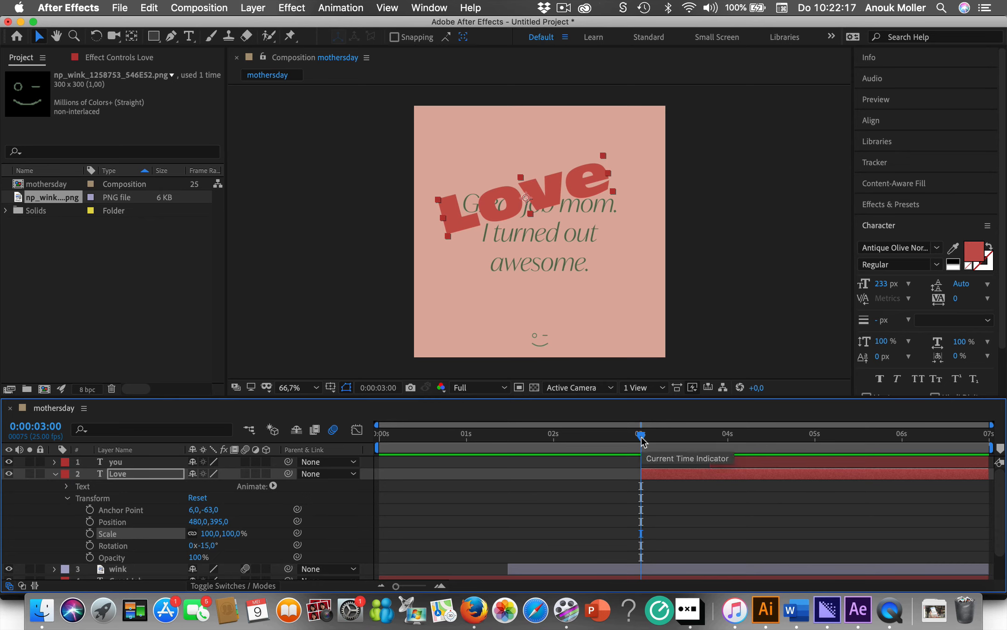
pyautogui.click(90, 533)
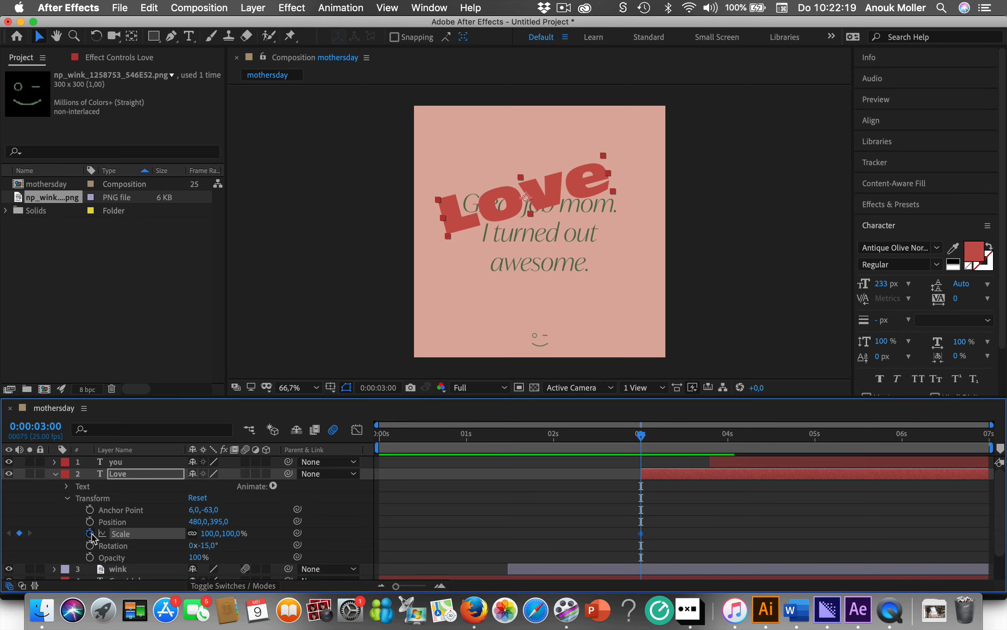
pyautogui.moveTo(213, 533); pyautogui.dragTo(195, 533)
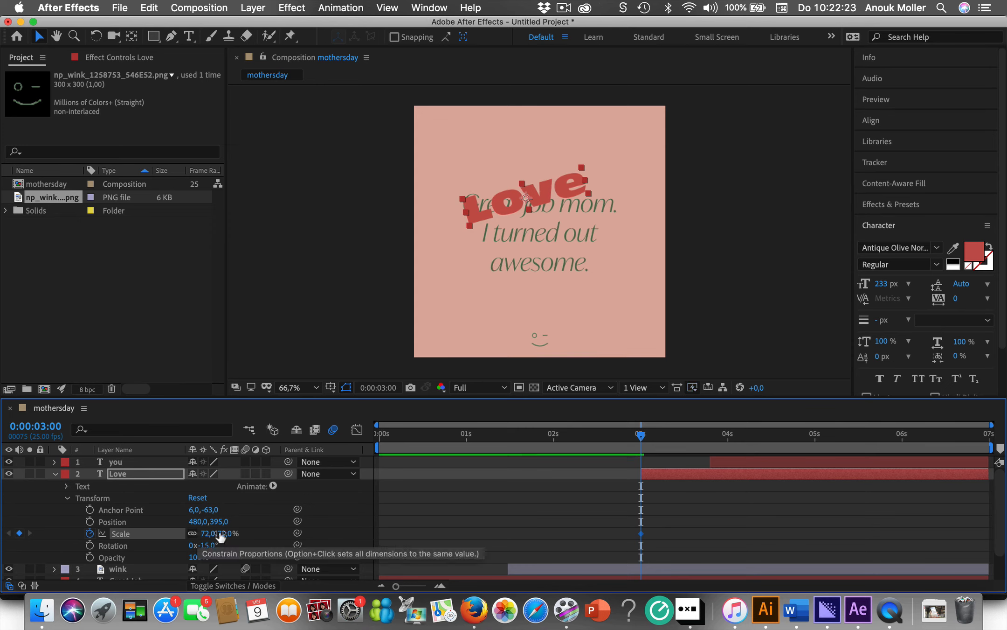
pyautogui.moveTo(642, 437); pyautogui.dragTo(708, 443)
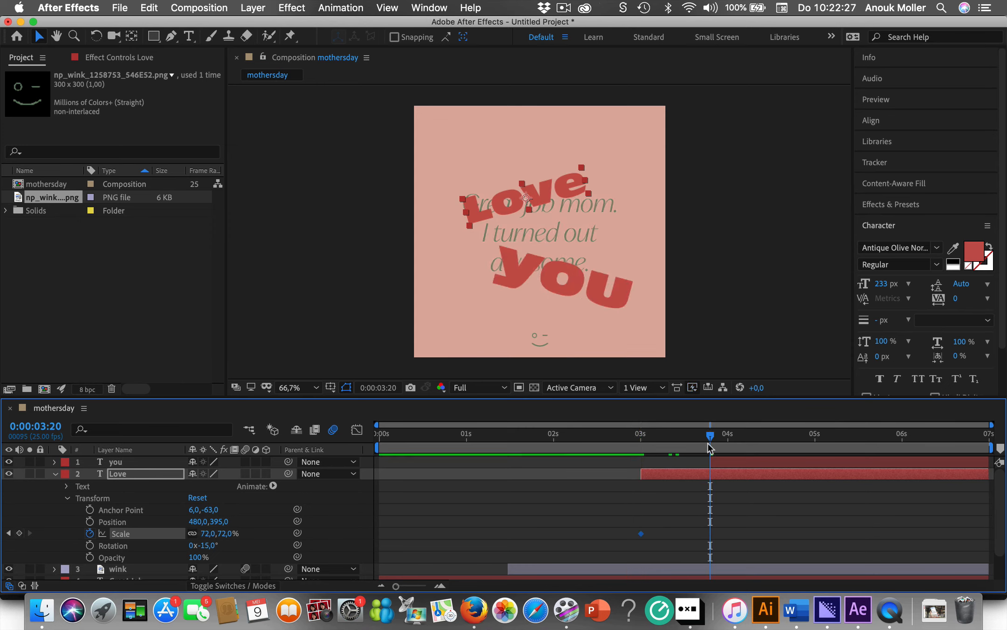
pyautogui.moveTo(208, 533); pyautogui.dragTo(224, 532)
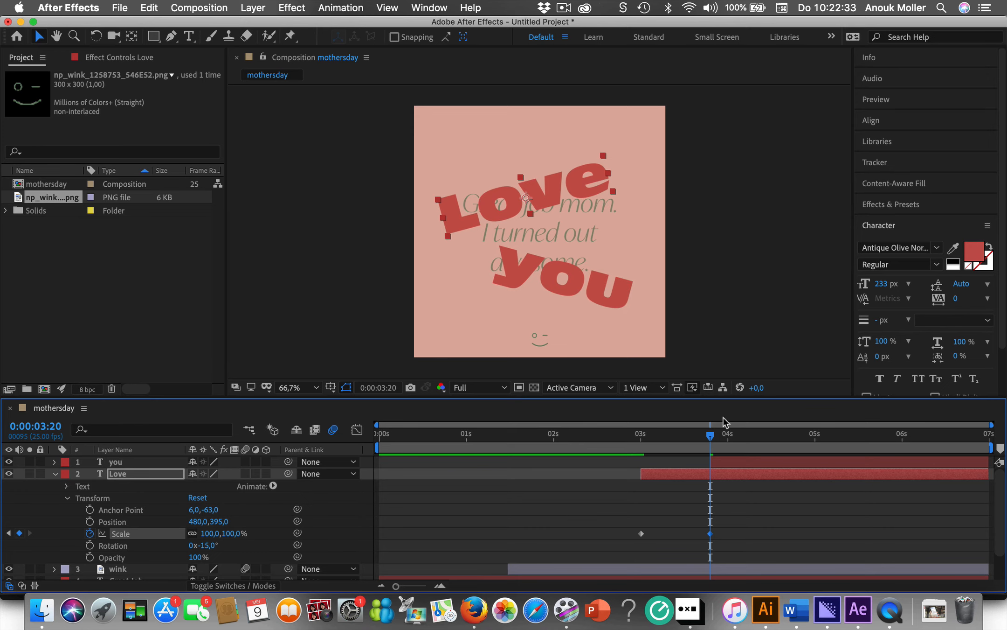
# Step: Preview the scale animation of "Love" from about 0:00:02:06
pyautogui.moveTo(710, 434); pyautogui.dragTo(575, 444)
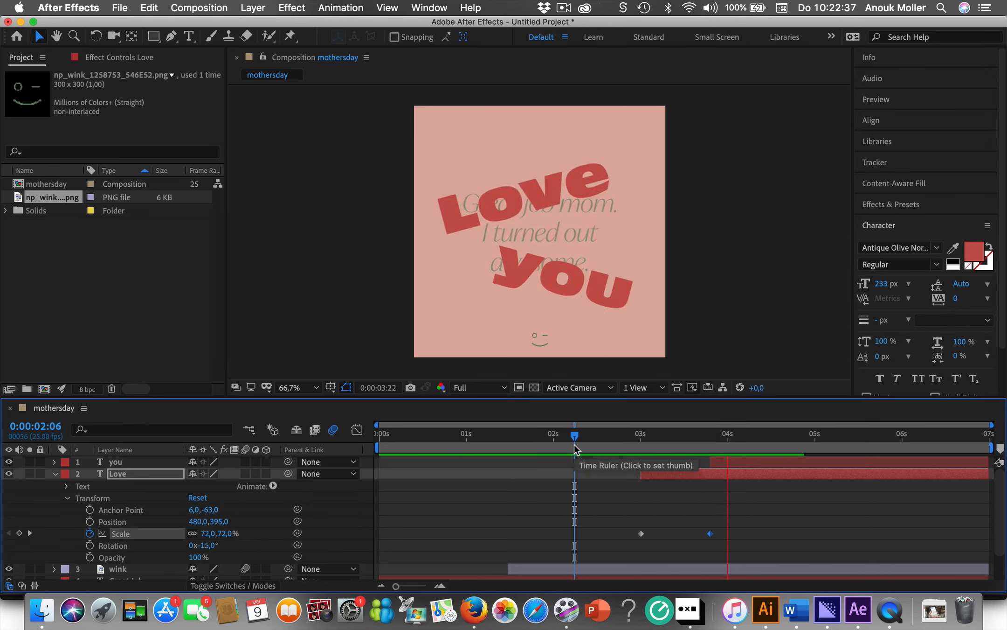
pyautogui.click(473, 517)
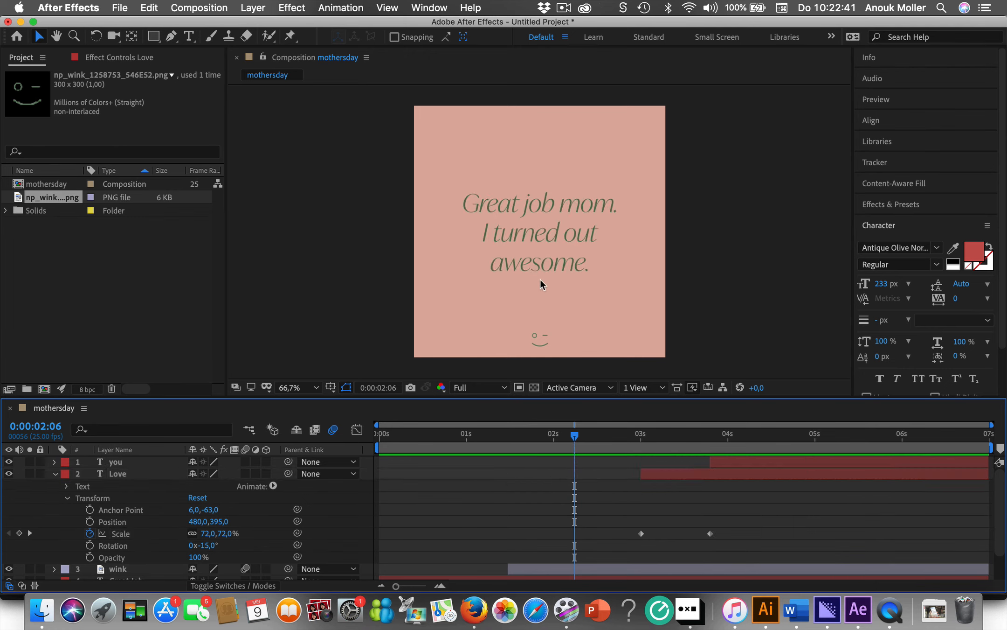
pyautogui.click(544, 266)
pyautogui.click(354, 335)
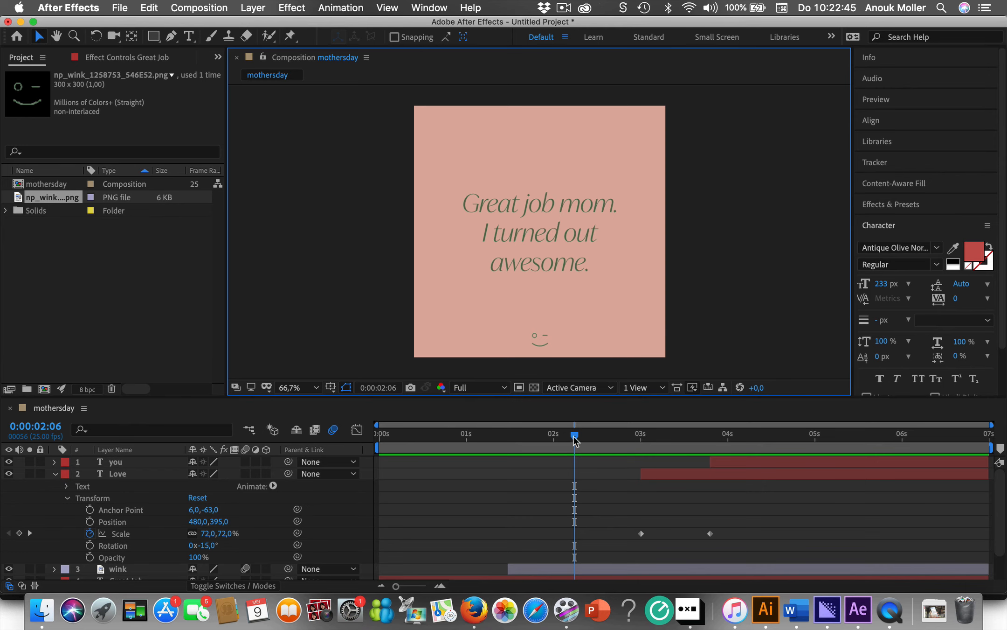
# Step: Undo the scale keyframes on the "Love" layer back to its unanimated state at 3 seconds
pyautogui.press('super+z')
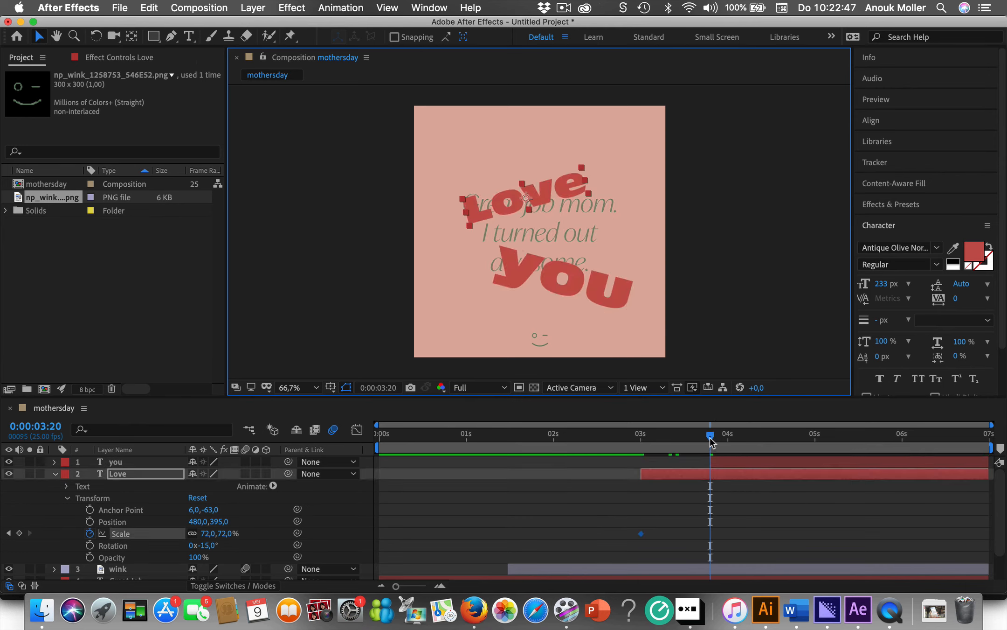
pyautogui.press('super+z')
pyautogui.press('super+z')
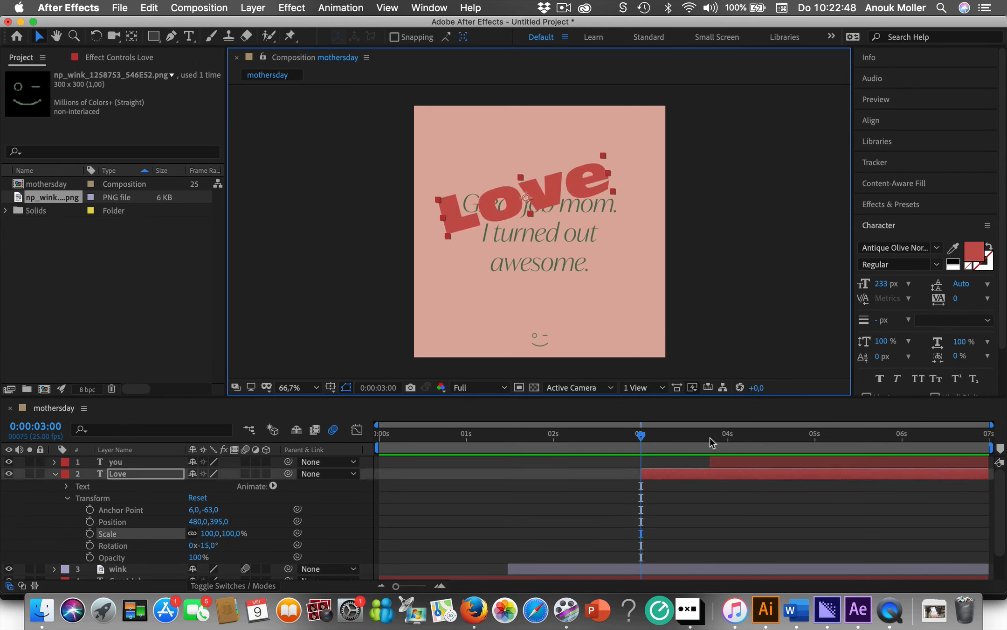
pyautogui.click(583, 511)
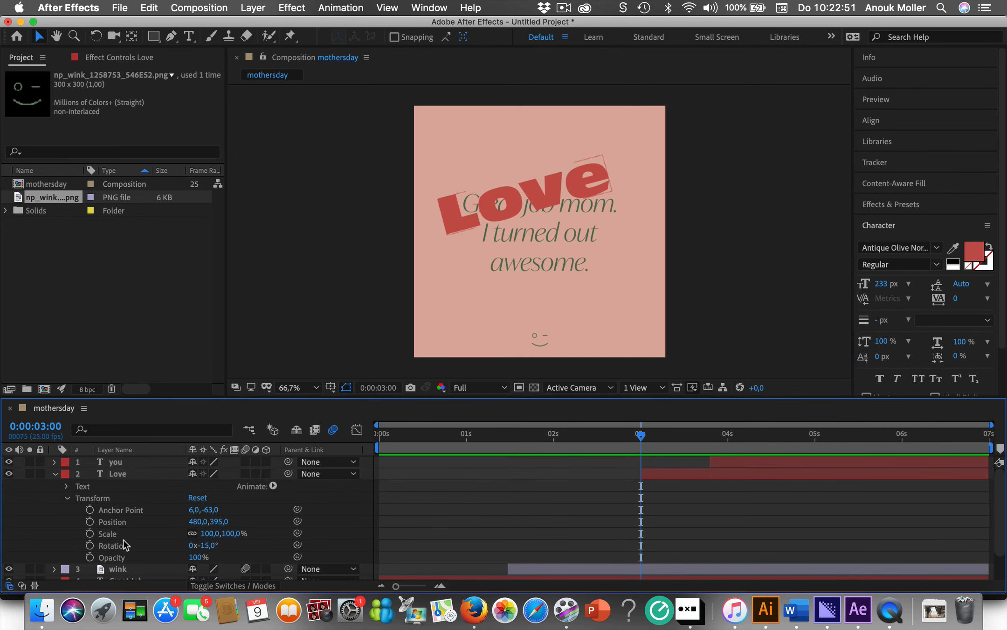
# Step: Set the current time to 0:00:03:00 with the "Love" layer selected, and search the effects and presets for "type"
pyautogui.click(137, 546)
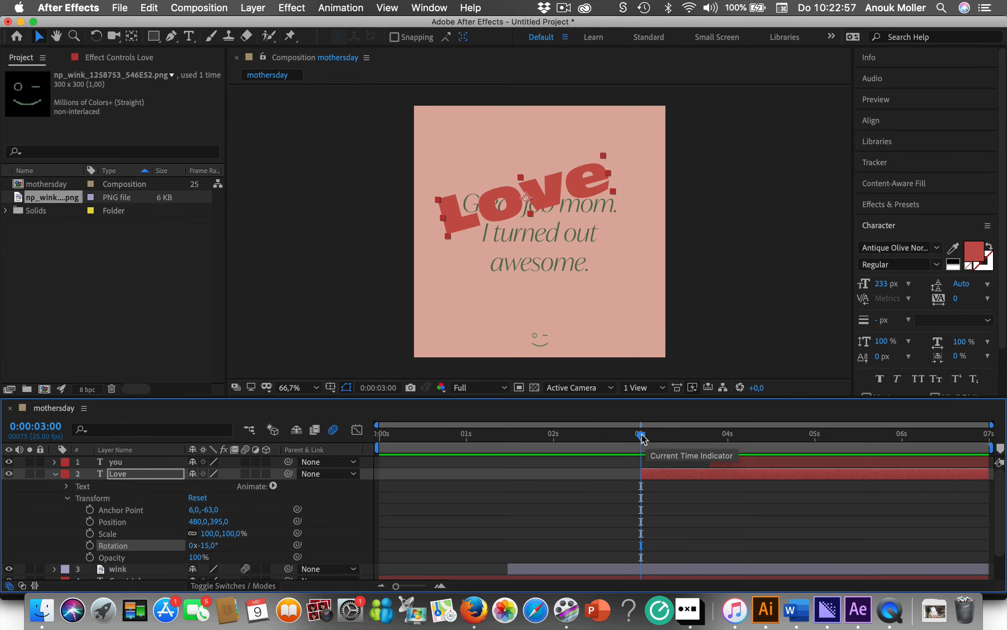
pyautogui.moveTo(641, 436); pyautogui.dragTo(621, 441)
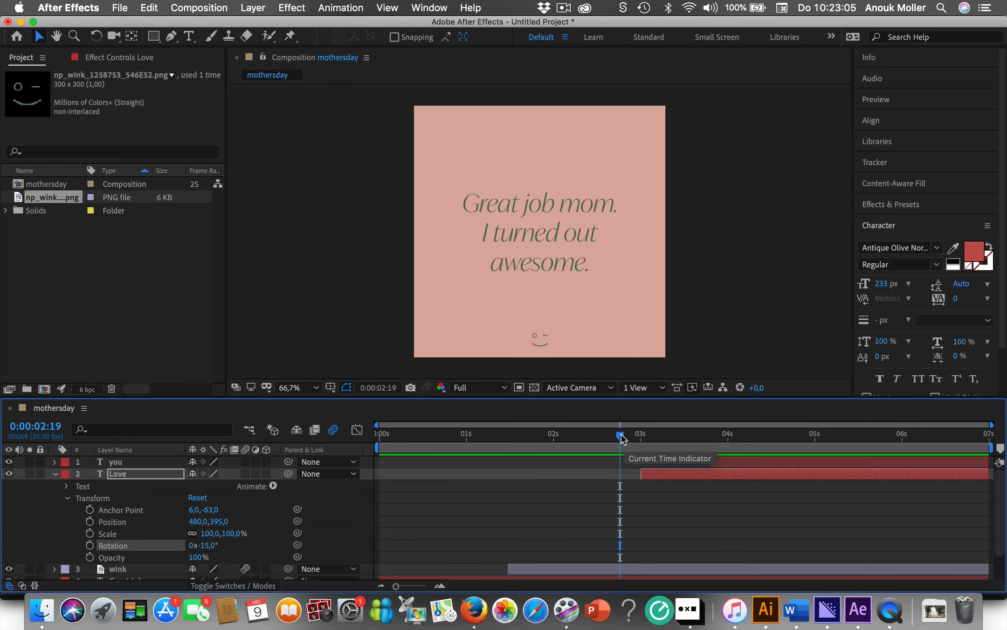
pyautogui.moveTo(620, 438); pyautogui.dragTo(641, 441)
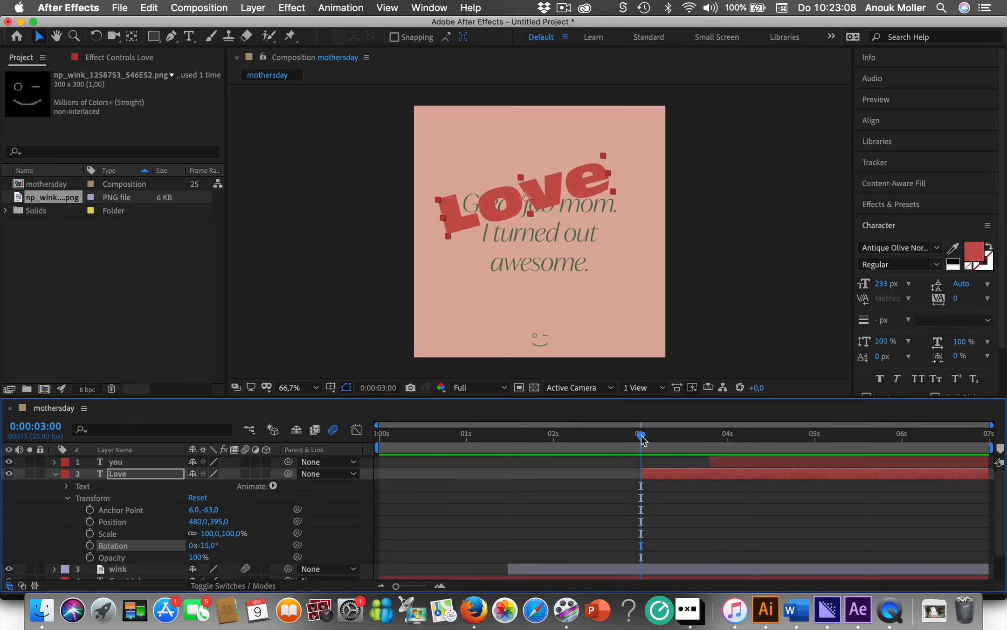
pyautogui.click(891, 100)
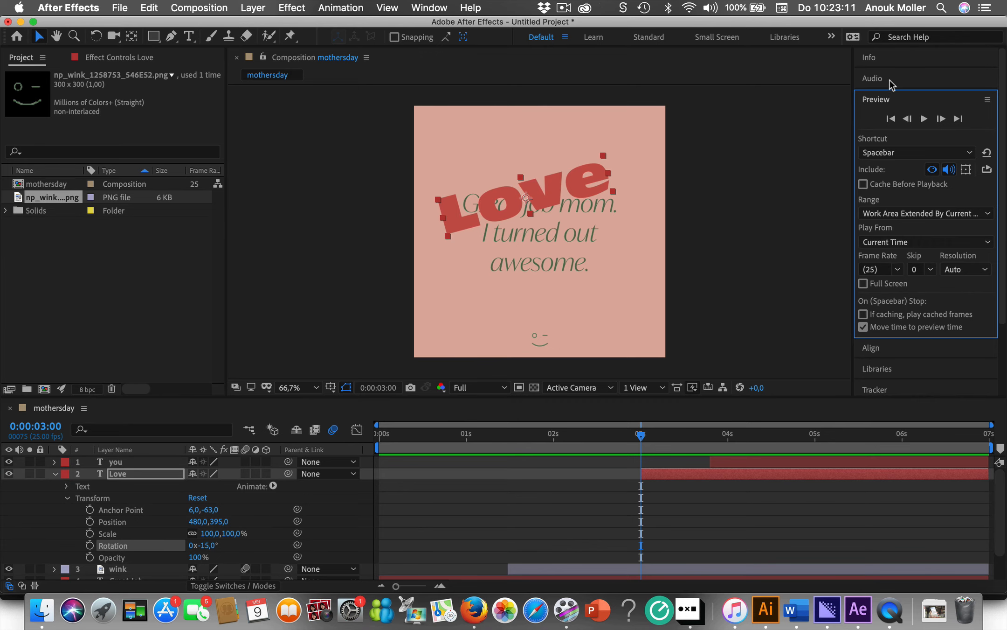
pyautogui.click(890, 80)
pyautogui.scroll(-3, 895, 354)
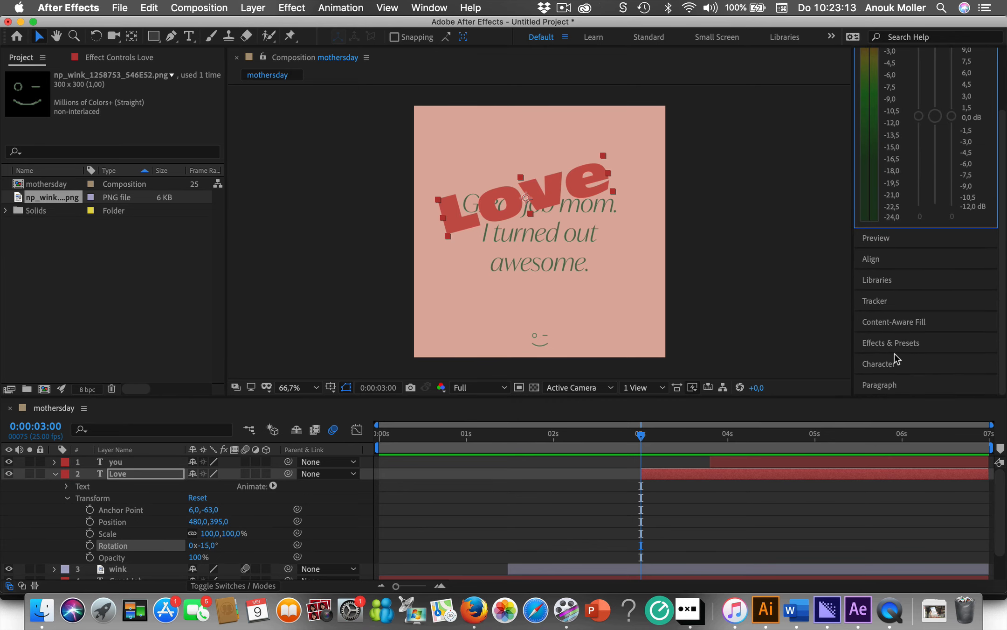
pyautogui.click(901, 349)
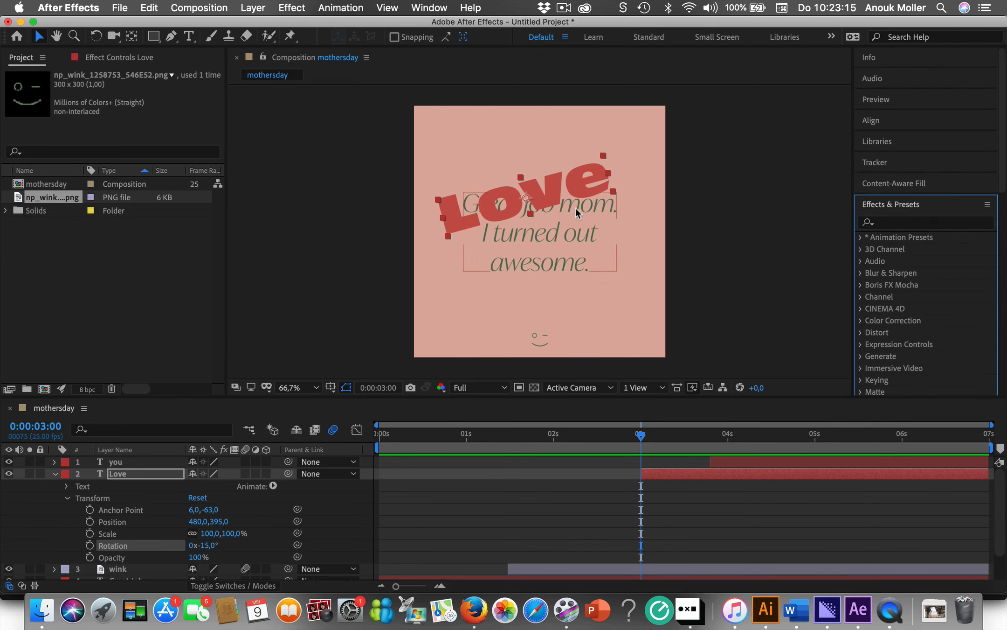
pyautogui.click(882, 224)
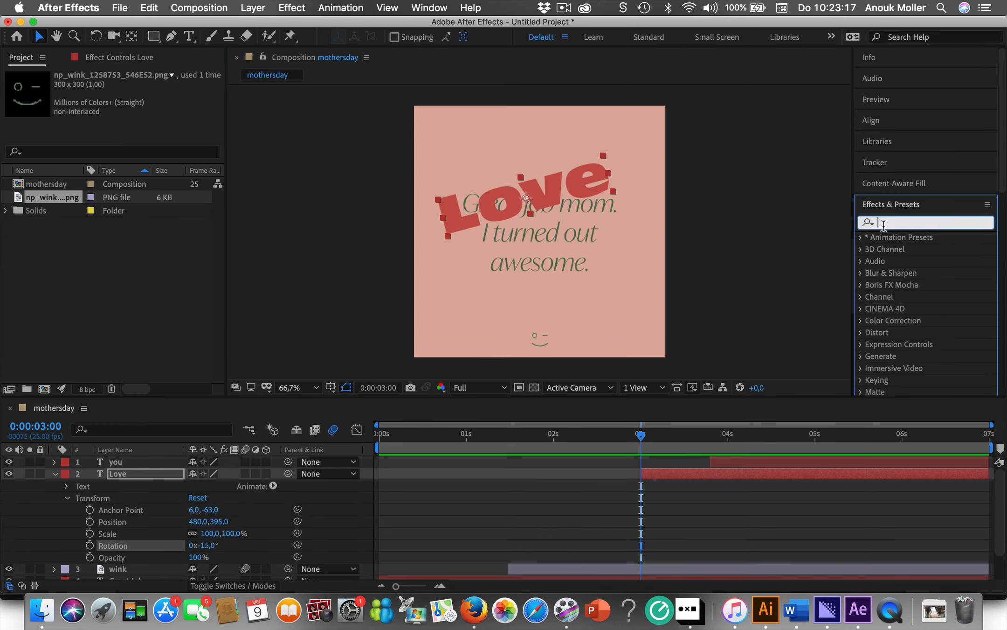
pyautogui.write('ty')
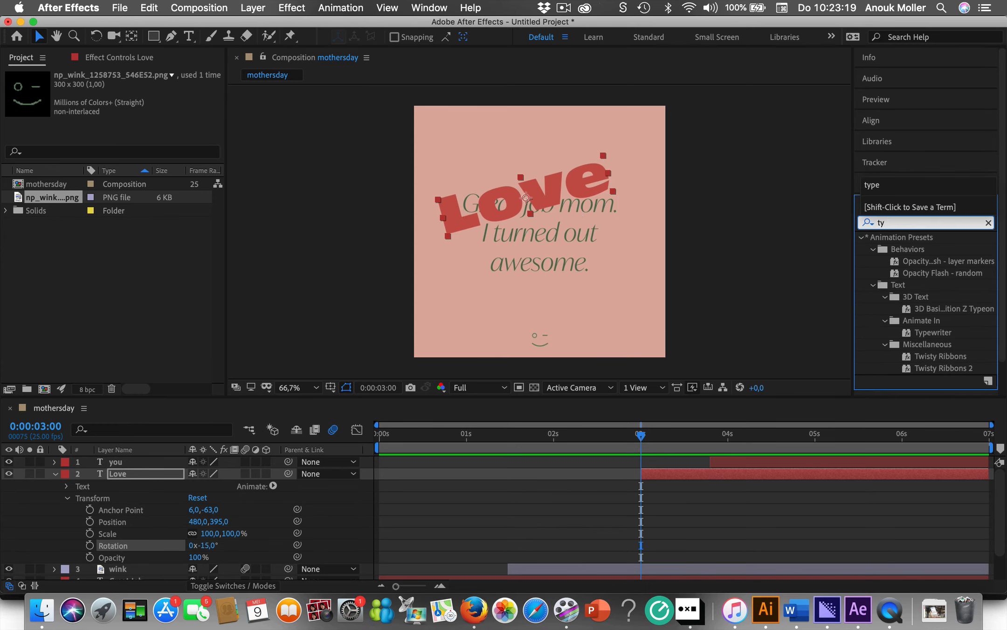
pyautogui.write('pe')
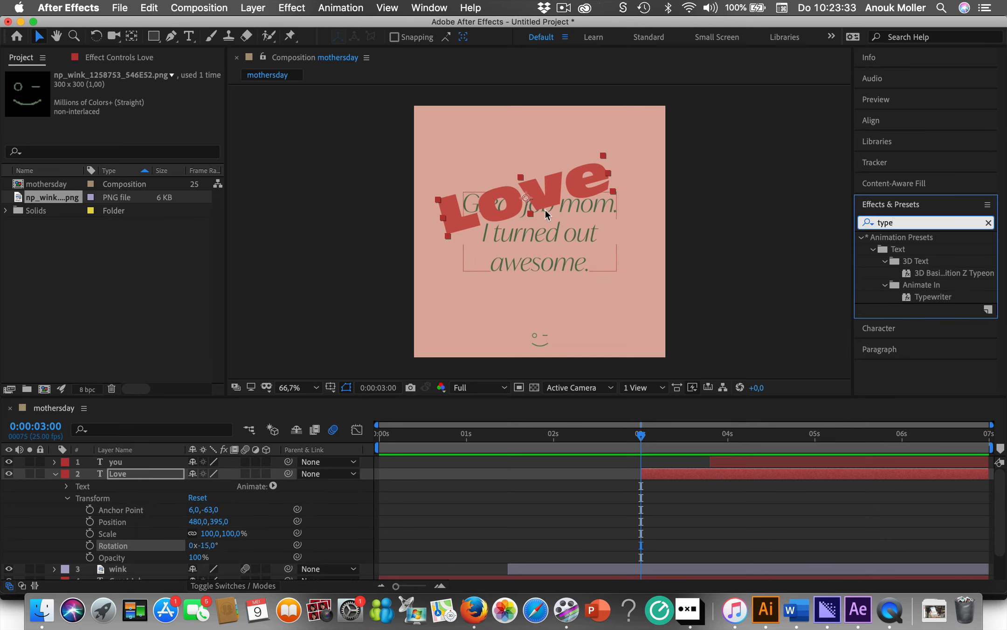
# Step: Apply the Typewriter text animation preset to the "Love" layer at 0:00:03:00
pyautogui.click(28, 338)
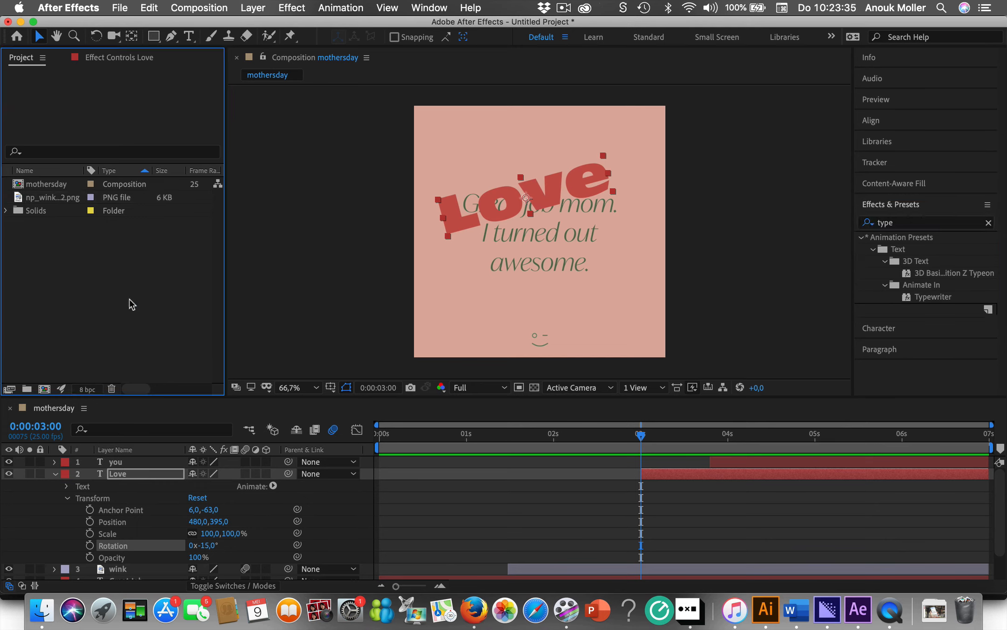
pyautogui.click(557, 186)
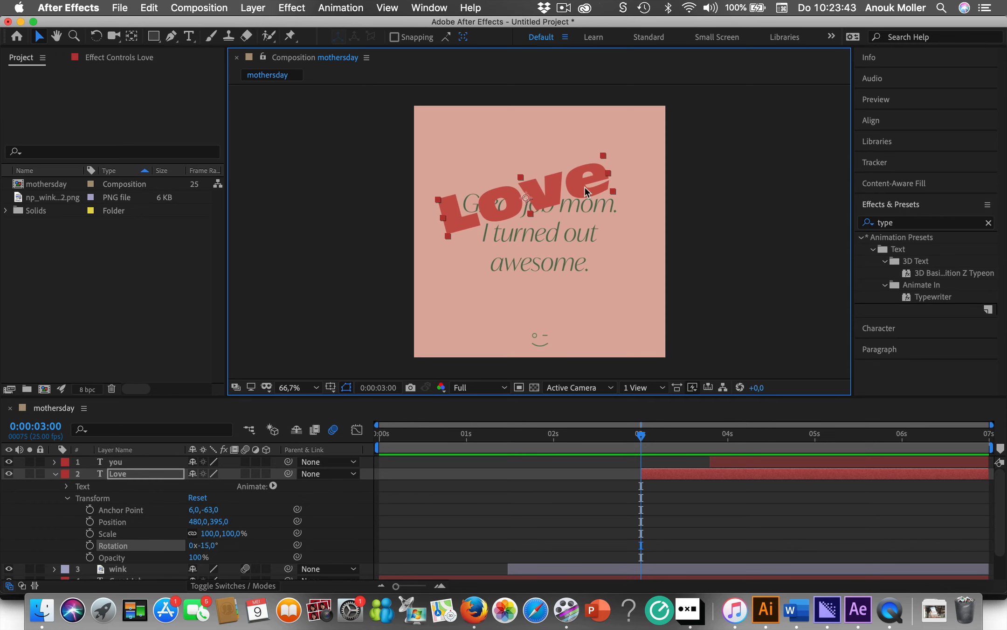
pyautogui.click(934, 297)
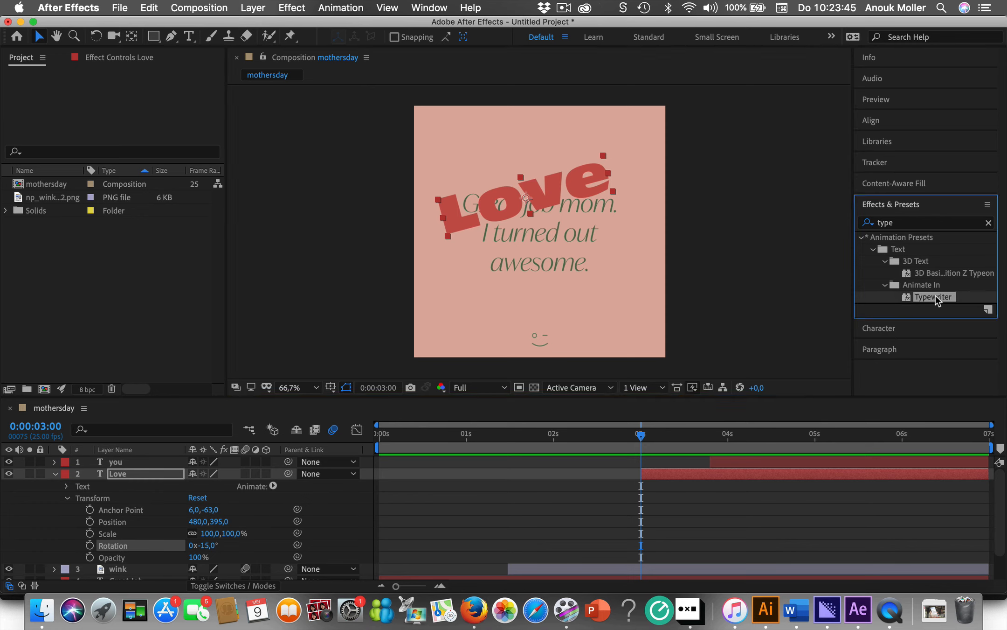
pyautogui.moveTo(943, 297); pyautogui.dragTo(566, 189)
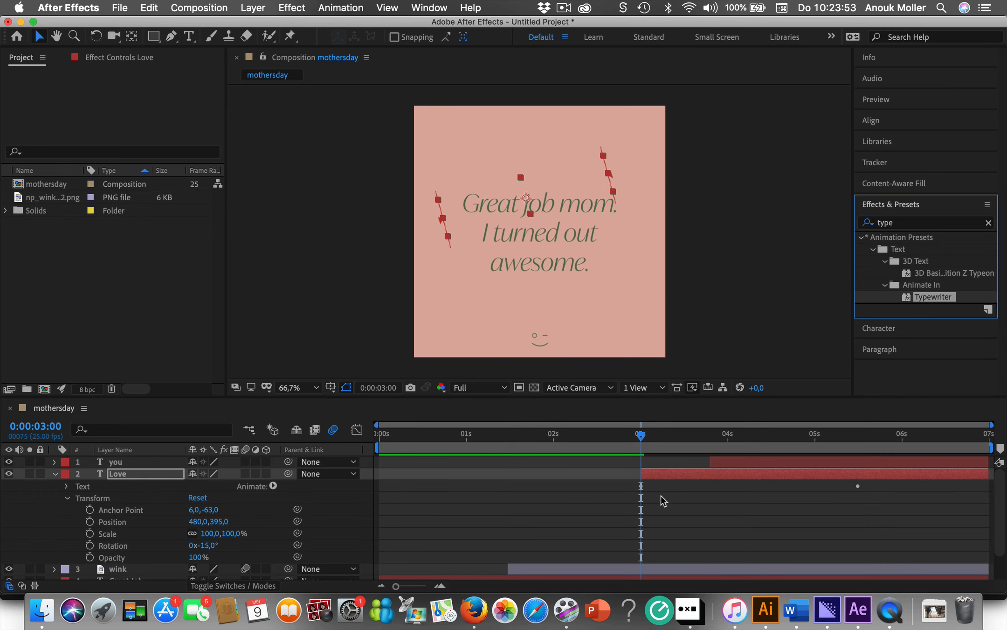
# Step: Preview the typewriter animation of "Love" from the first frame, stopping at 0:00:04:07
pyautogui.moveTo(640, 438); pyautogui.dragTo(362, 441)
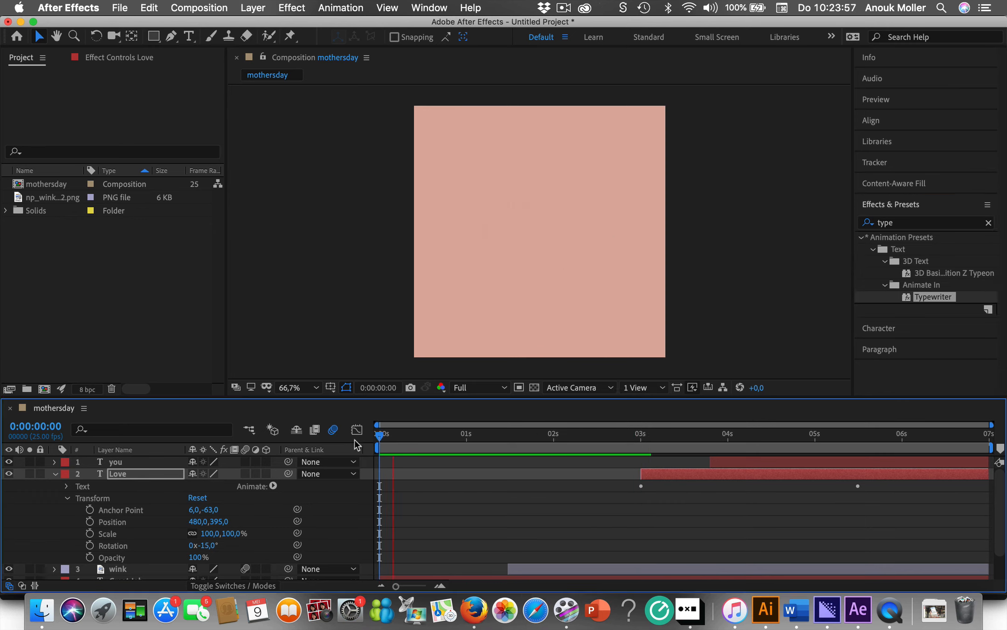
pyautogui.press('space')
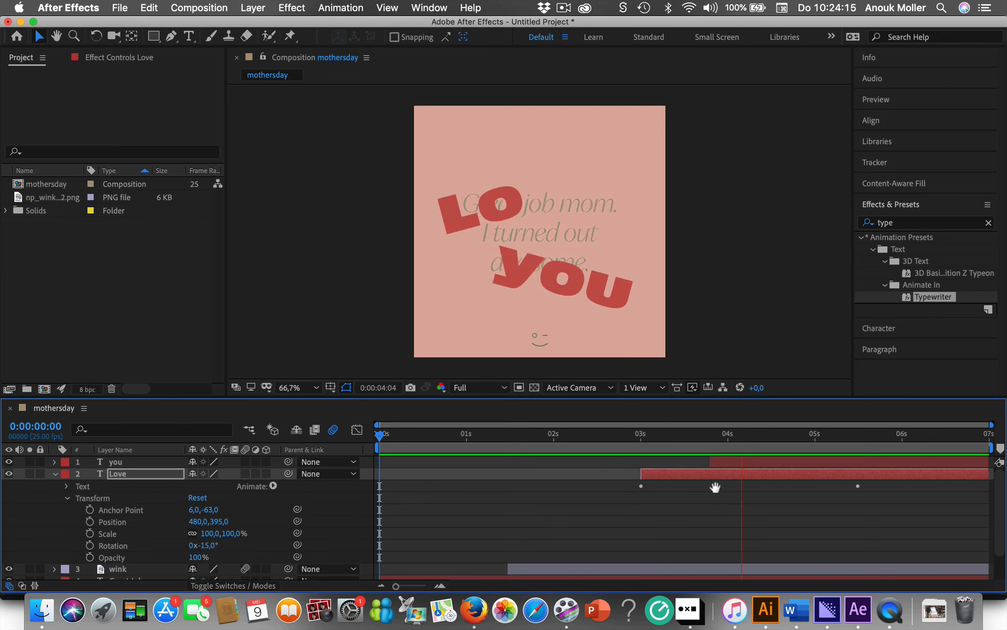
pyautogui.press('space')
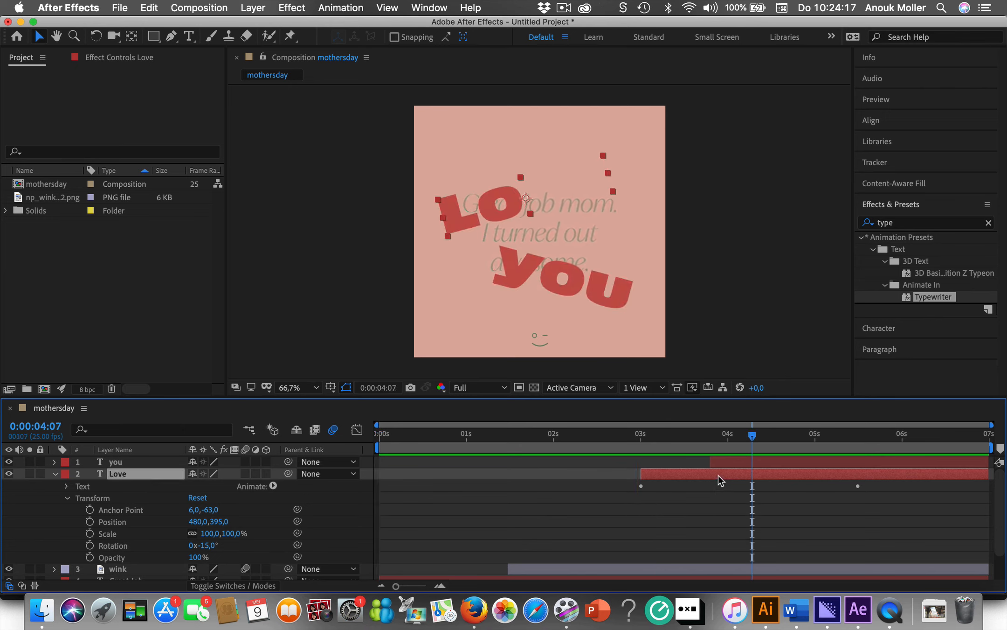
# Step: Apply the Typewriter preset to the "you" layer at 0:00:04:07, collapsing the properties of the "Love" layer
pyautogui.click(143, 462)
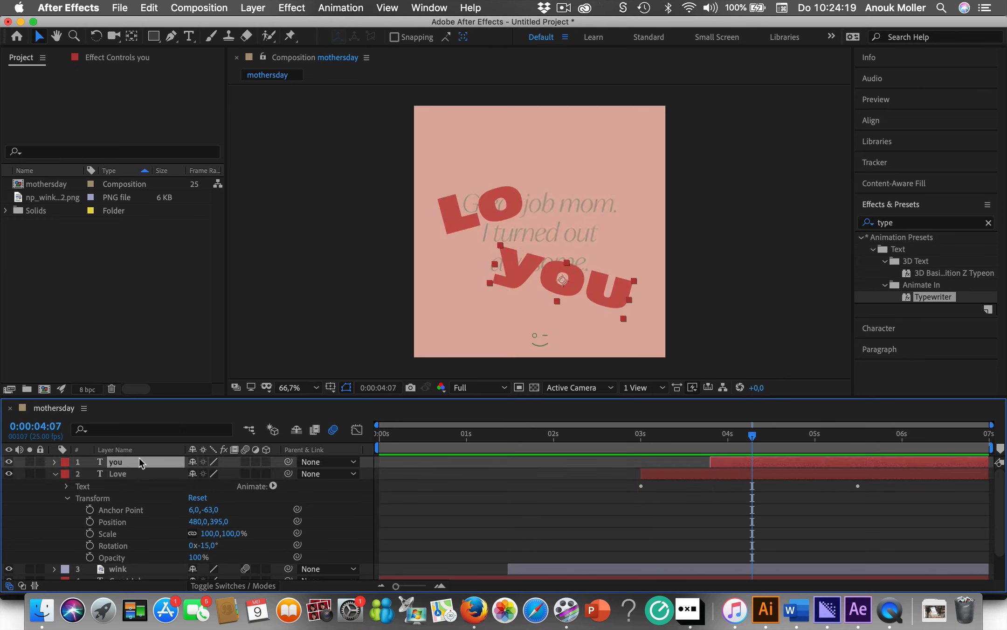
pyautogui.click(54, 473)
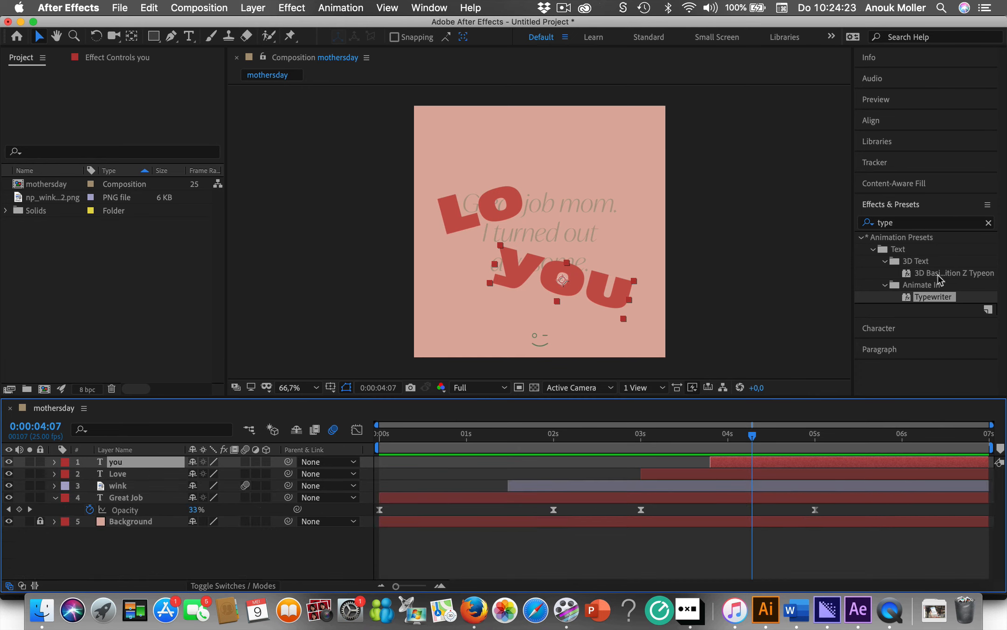
pyautogui.click(933, 296)
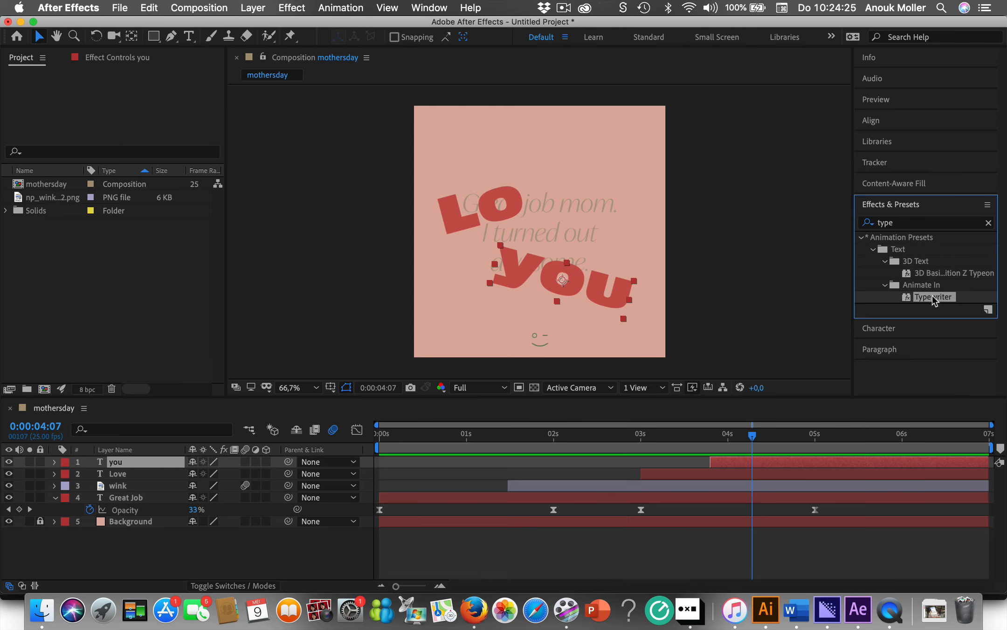
pyautogui.moveTo(930, 295); pyautogui.dragTo(559, 284)
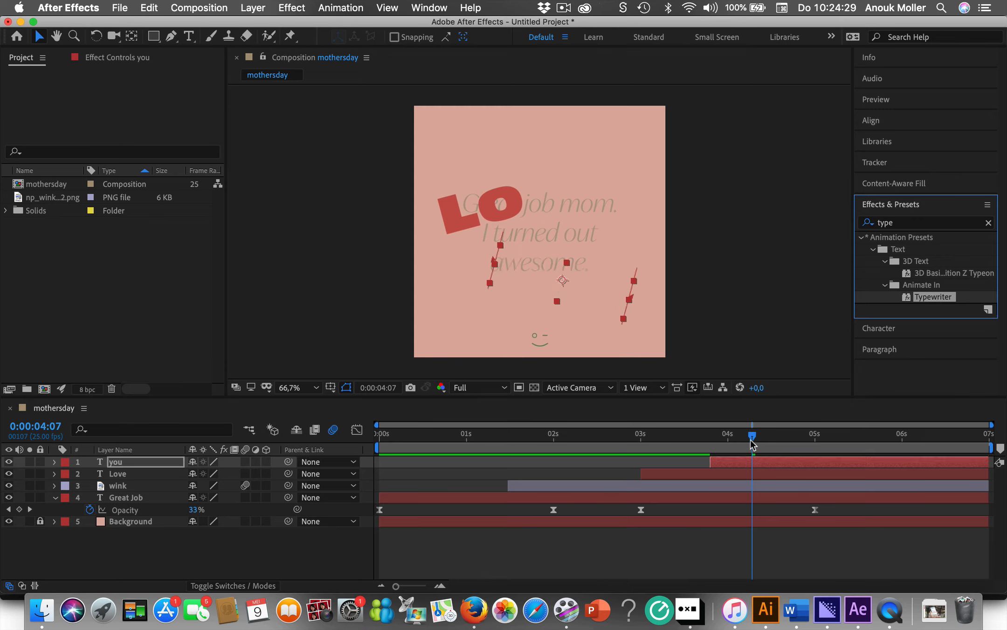
# Step: Preview the animation from the beginning and go to 0:00:06:22 to check the layout of both red words
pyautogui.moveTo(752, 443); pyautogui.dragTo(388, 437)
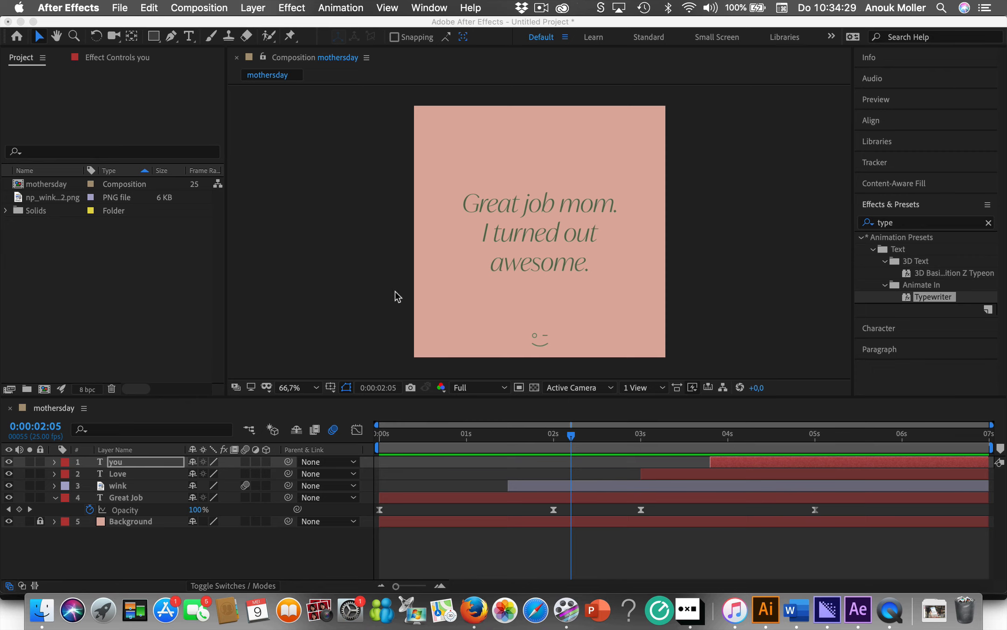
pyautogui.click(566, 449)
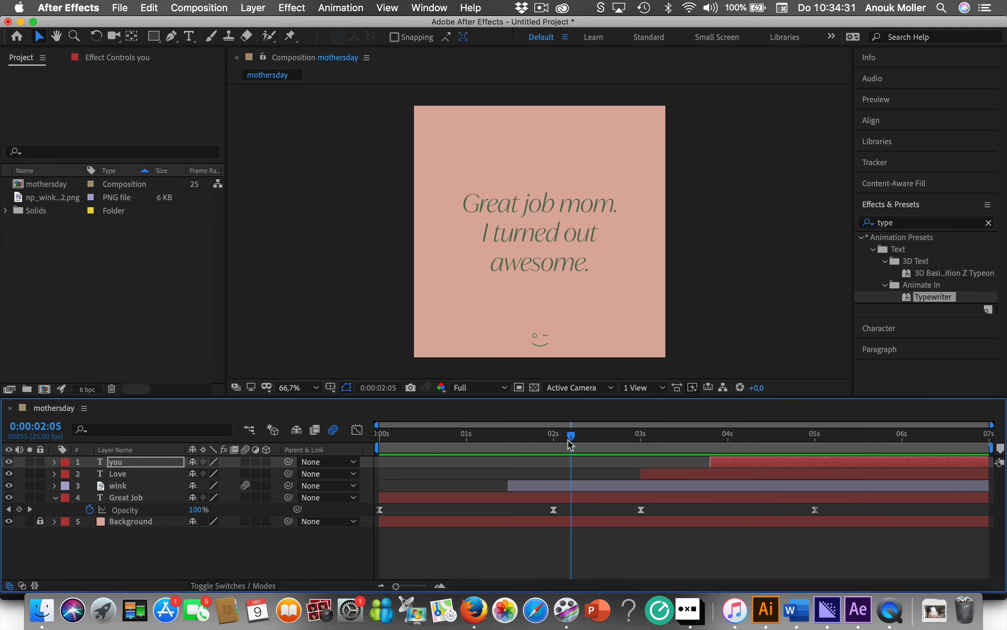
pyautogui.moveTo(568, 435); pyautogui.dragTo(984, 441)
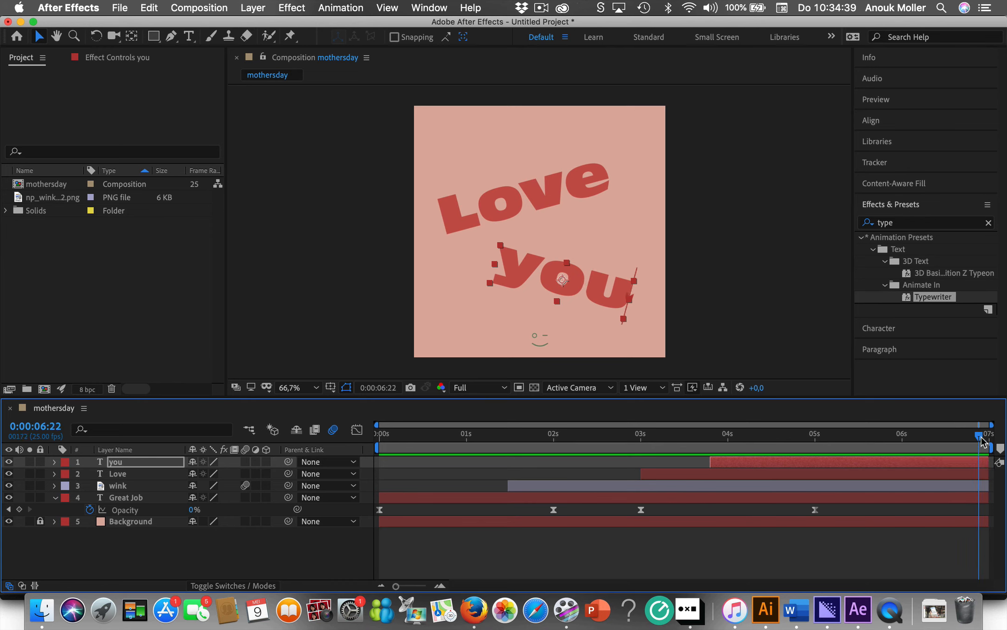
pyautogui.click(777, 335)
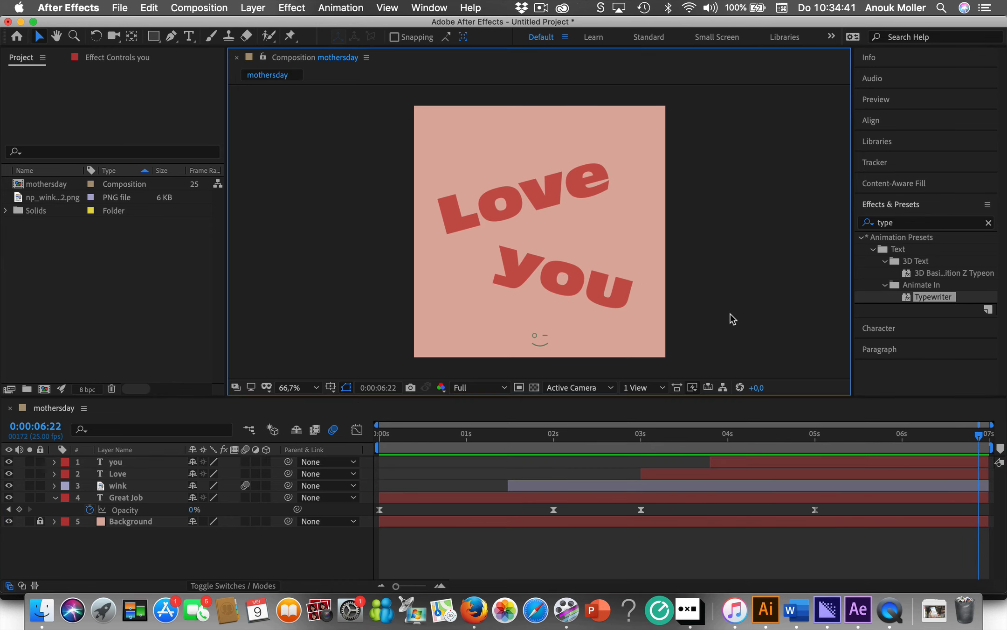
# Step: Bring the red words closer by moving "Love" slightly right and down and "you" slightly up, and preview the whole animation
pyautogui.click(599, 301)
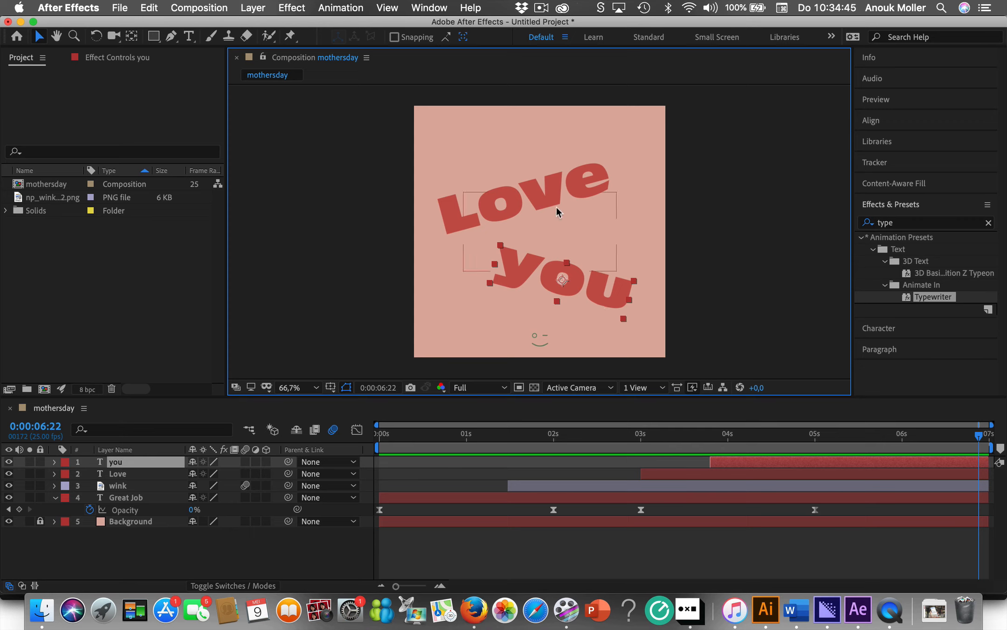
pyautogui.moveTo(552, 202); pyautogui.dragTo(559, 205)
pyautogui.click(615, 306)
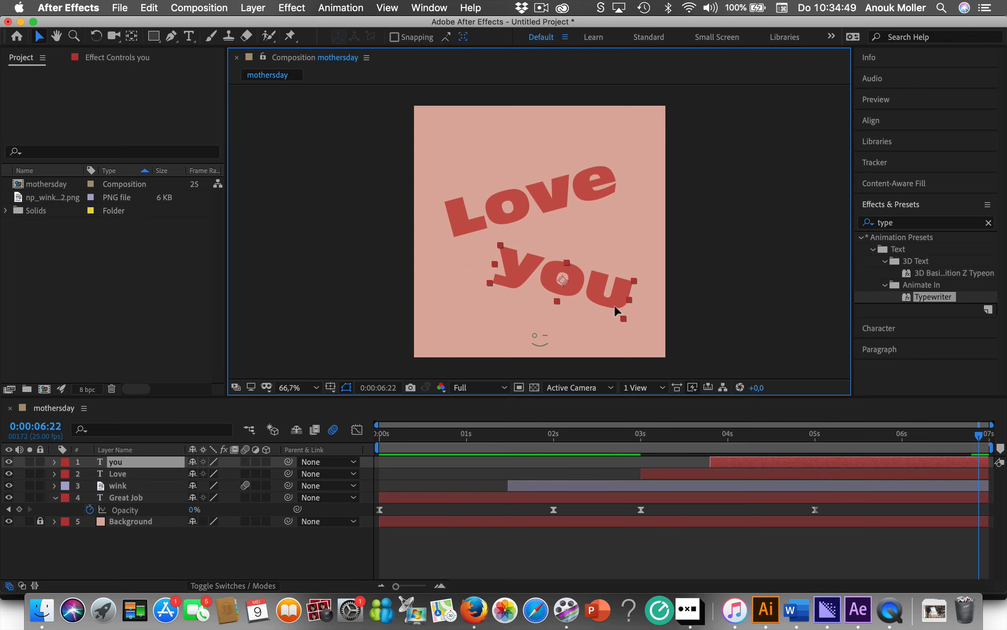
pyautogui.moveTo(614, 308); pyautogui.dragTo(613, 301)
pyautogui.click(702, 311)
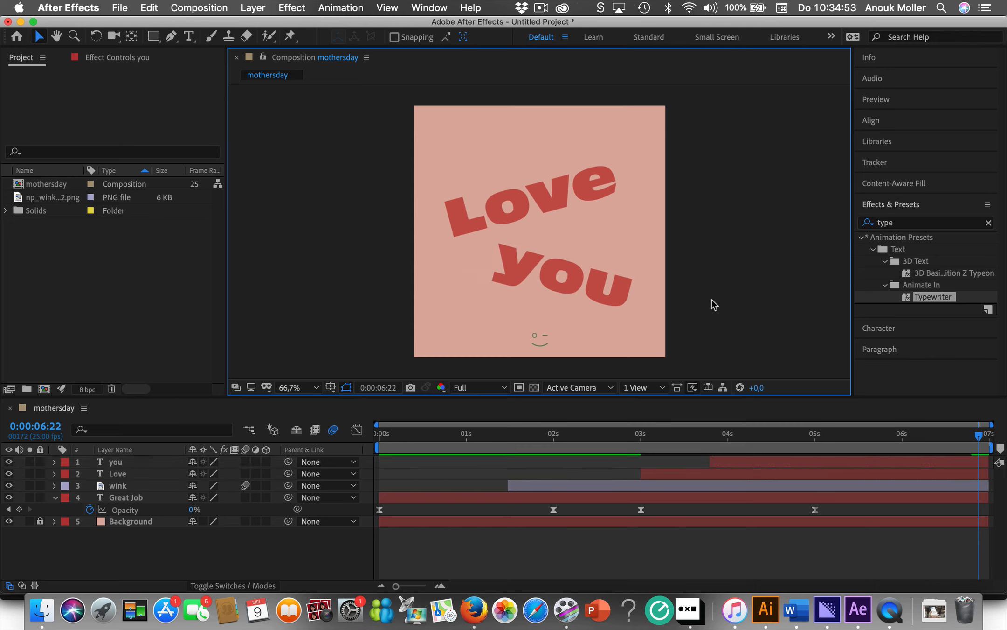
pyautogui.click(620, 446)
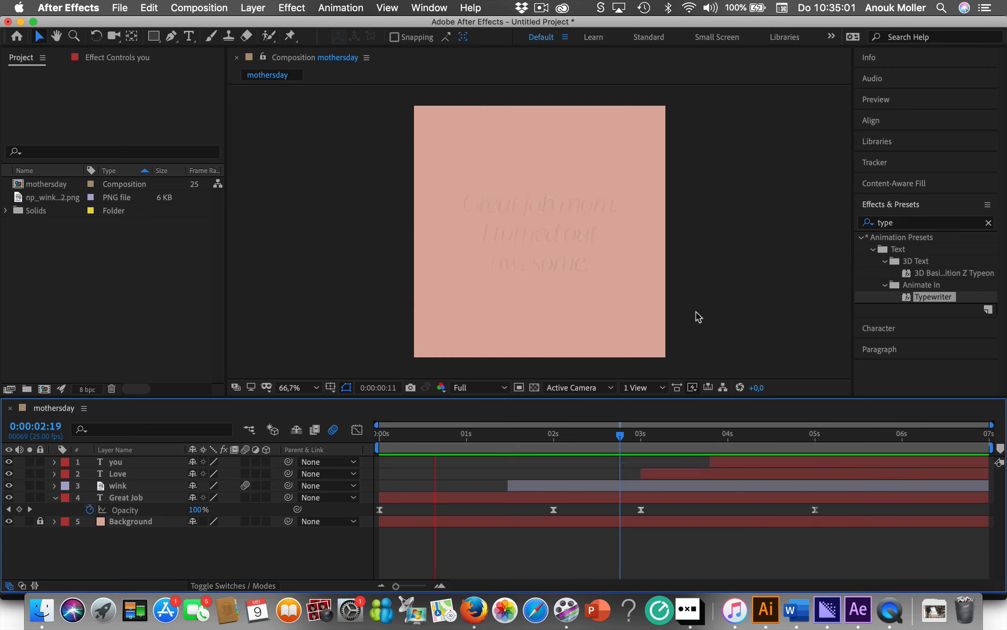
pyautogui.press('space')
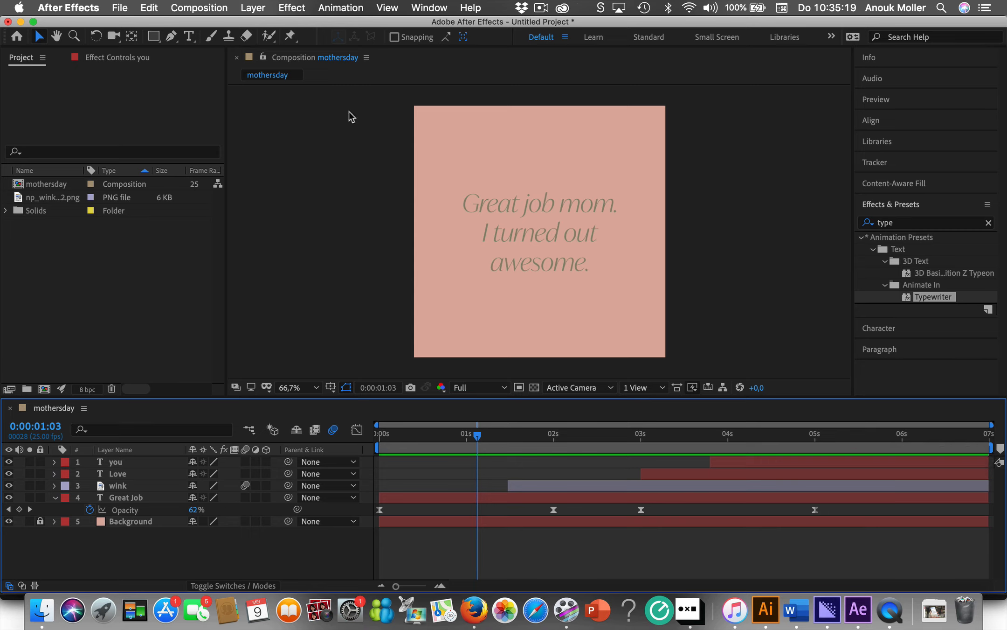
# Step: Check the duration in the composition settings of "mothersday" and leave them without making changes
pyautogui.click(211, 13)
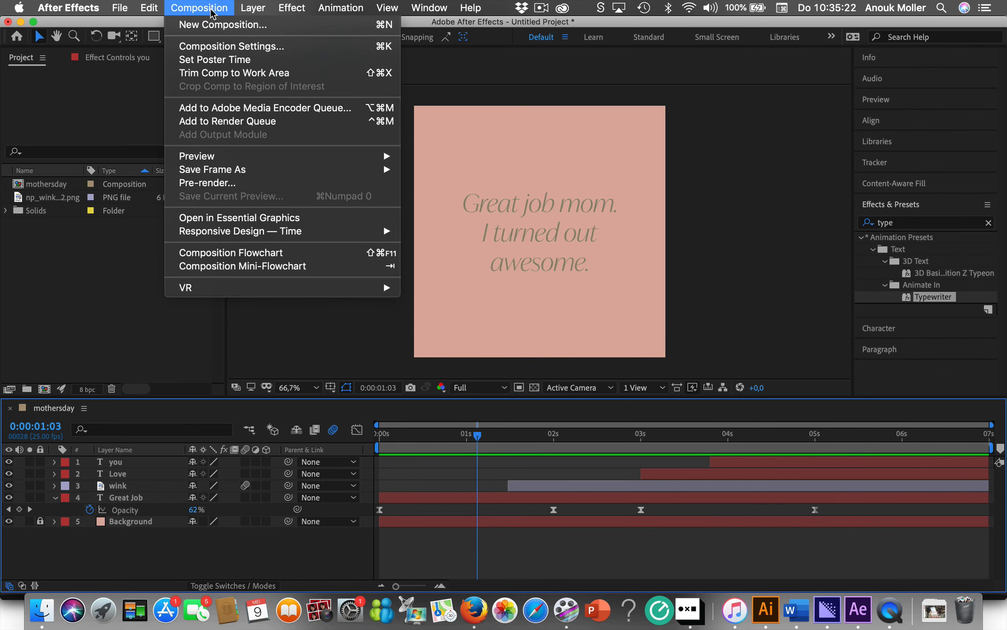
pyautogui.click(229, 46)
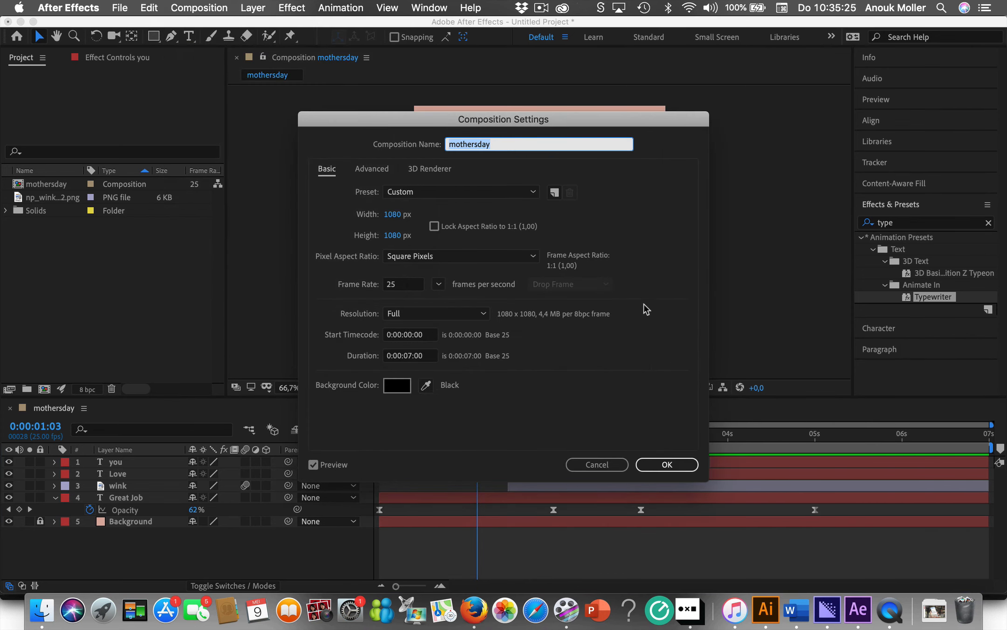
pyautogui.click(410, 355)
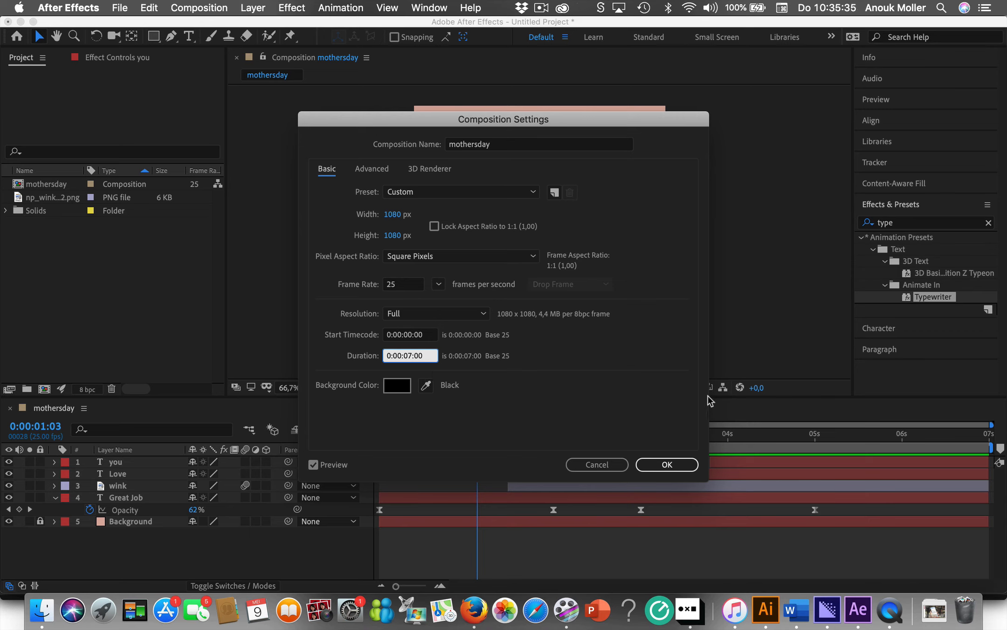
pyautogui.click(615, 464)
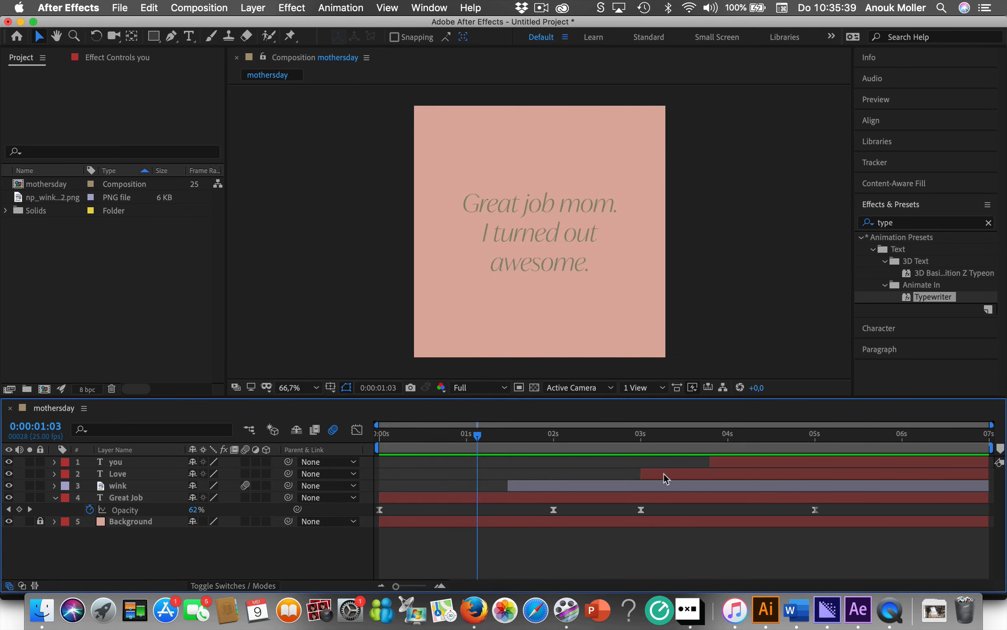
# Step: Return to the first frame of the timeline and collapse the properties of the "Great Job" layer
pyautogui.moveTo(477, 436); pyautogui.dragTo(380, 436)
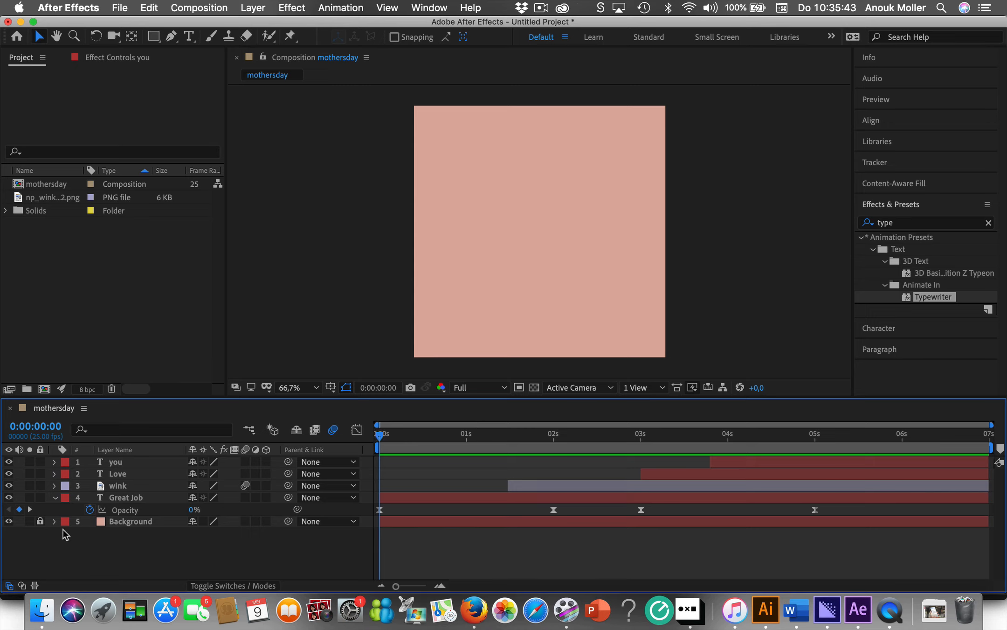
pyautogui.click(55, 497)
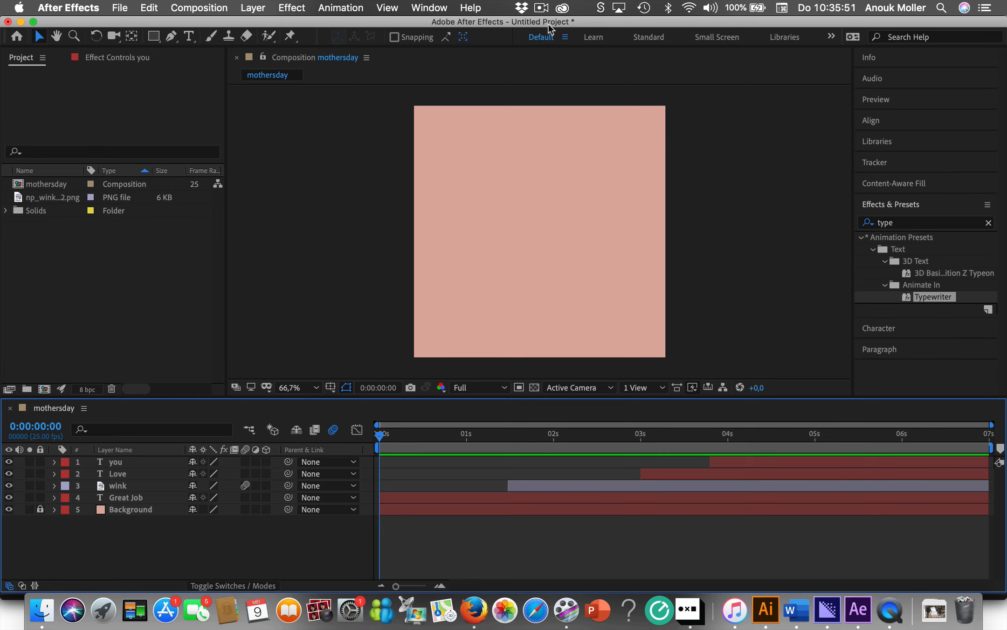
# Step: Save the project as "DEX mothersday.aep" in the AE folder inside AE_mothersday
pyautogui.click(122, 8)
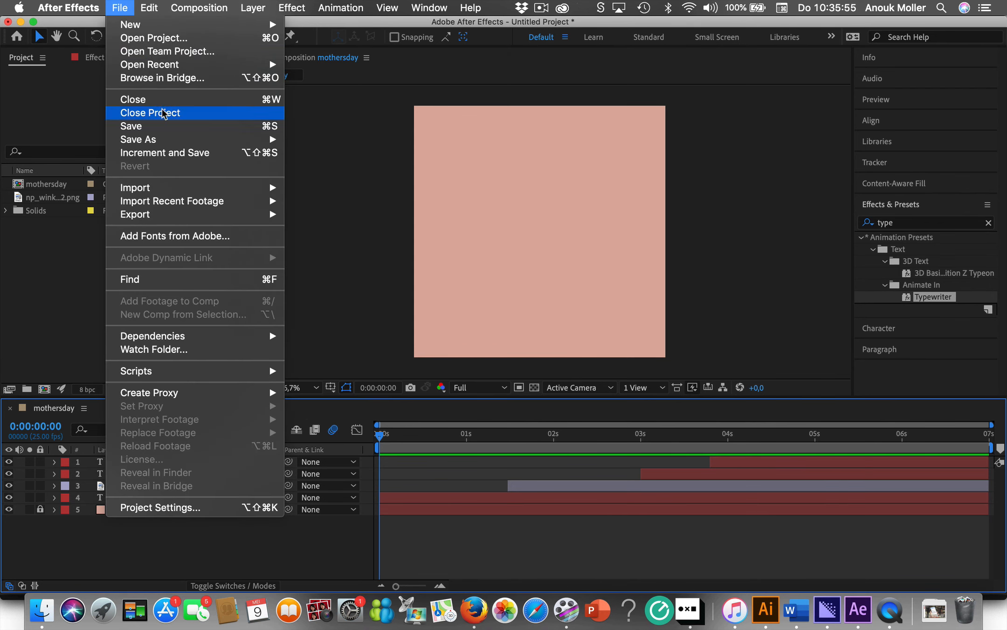
pyautogui.moveTo(156, 142)
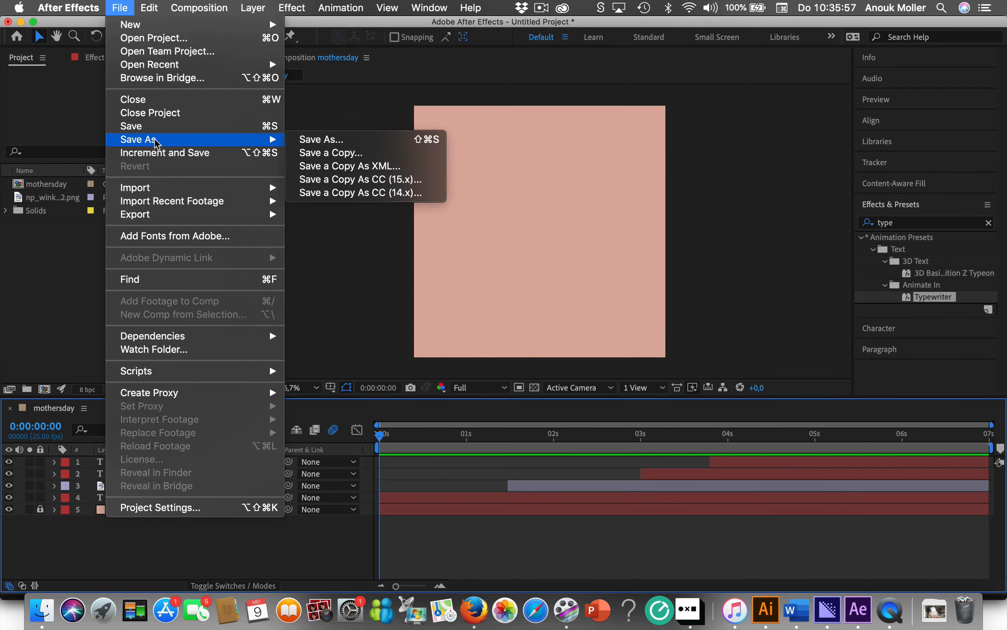
pyautogui.click(367, 140)
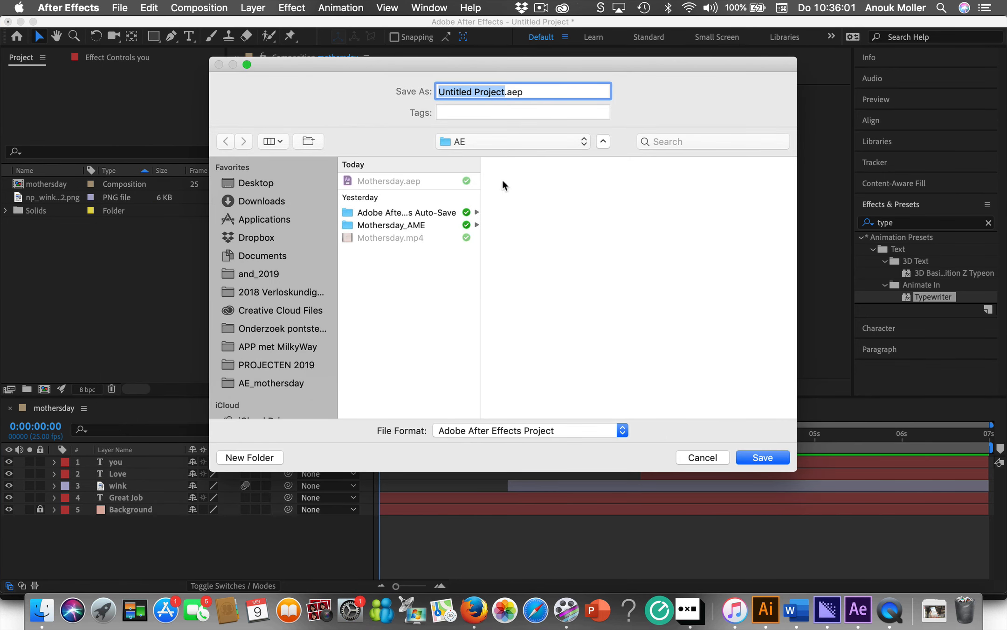
pyautogui.click(561, 139)
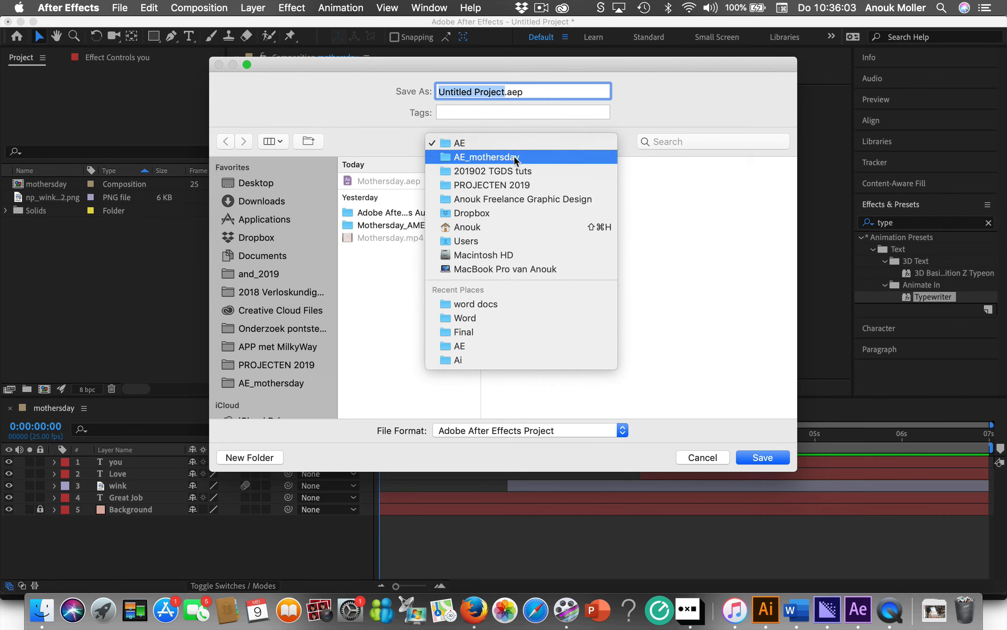
pyautogui.click(278, 385)
pyautogui.click(278, 384)
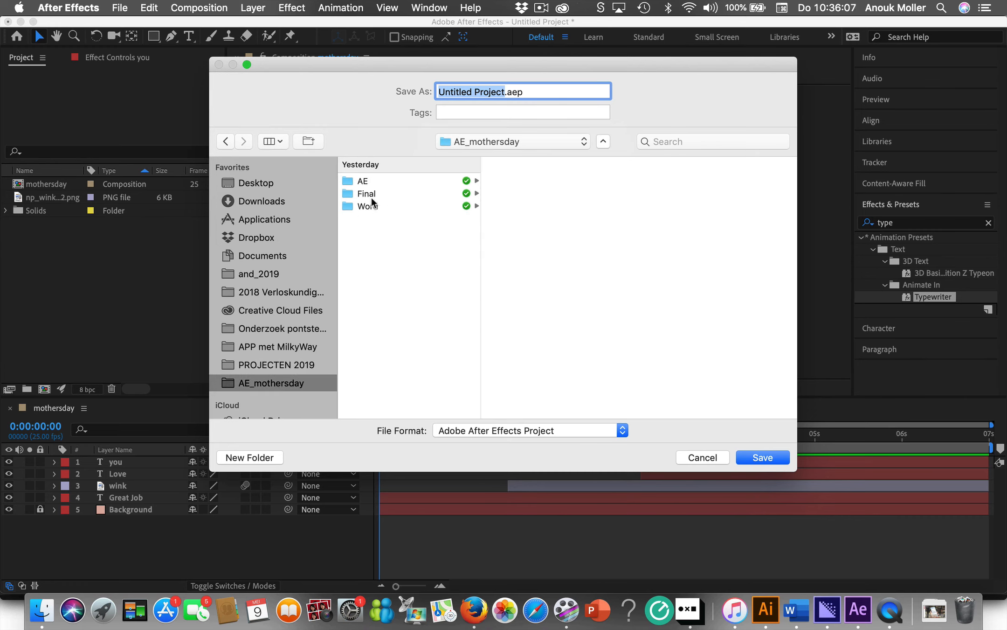
pyautogui.click(366, 182)
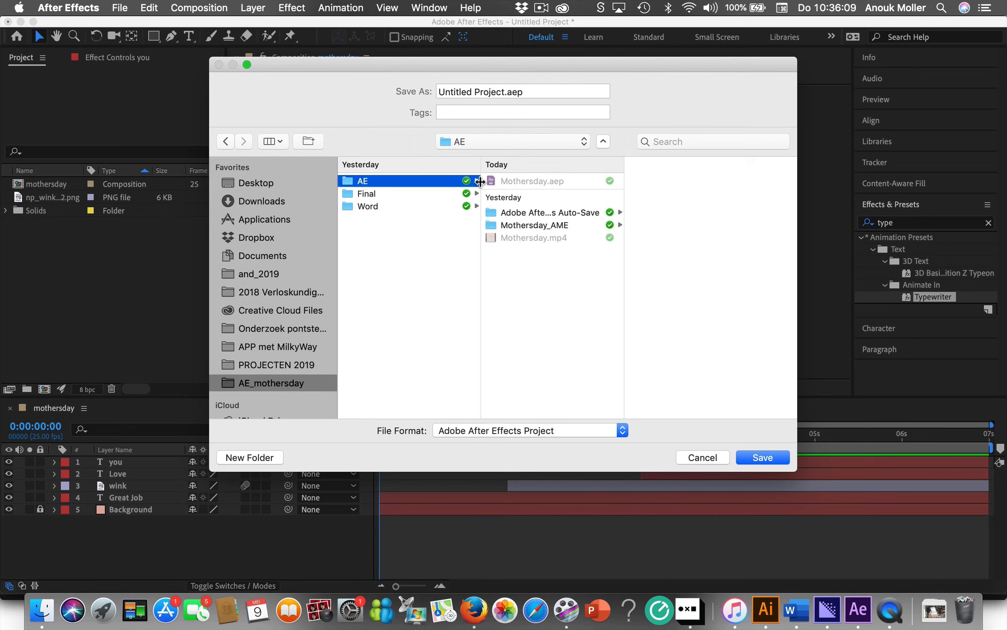
pyautogui.moveTo(504, 91); pyautogui.dragTo(422, 90)
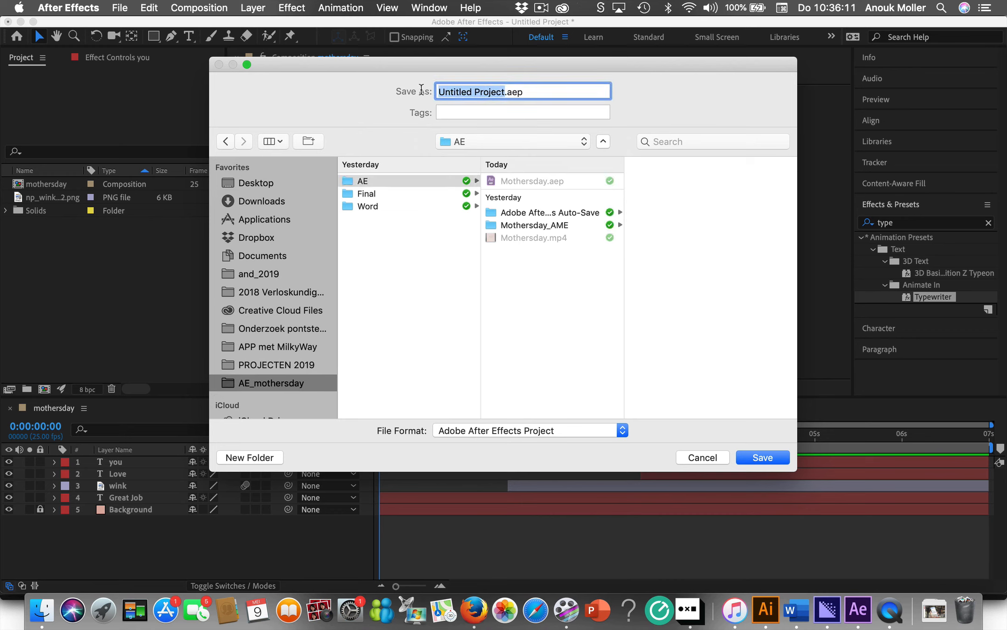
pyautogui.write('DEX mothe')
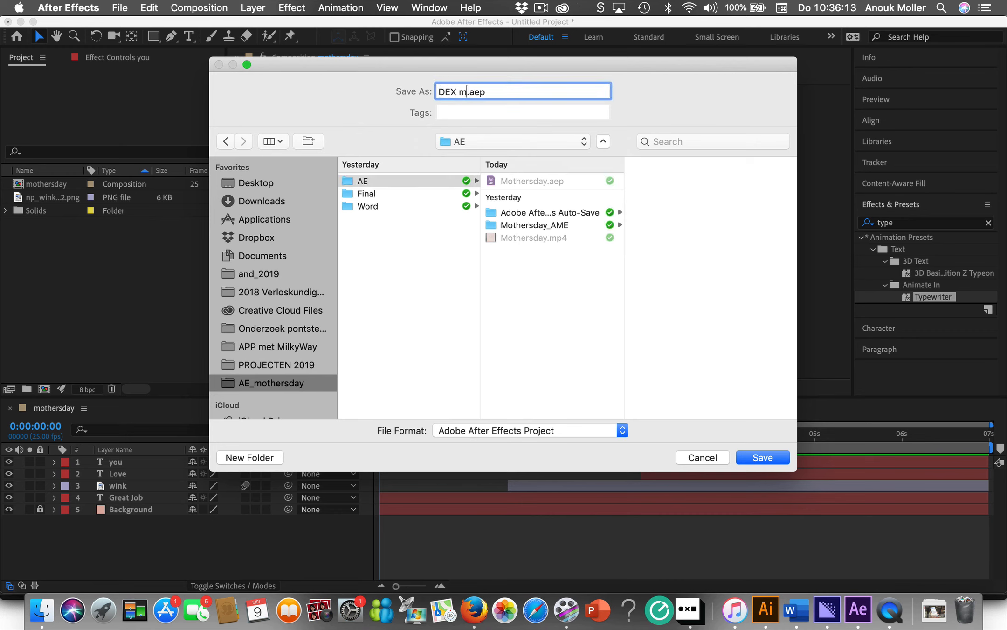
pyautogui.write('rsday')
pyautogui.press('Return')
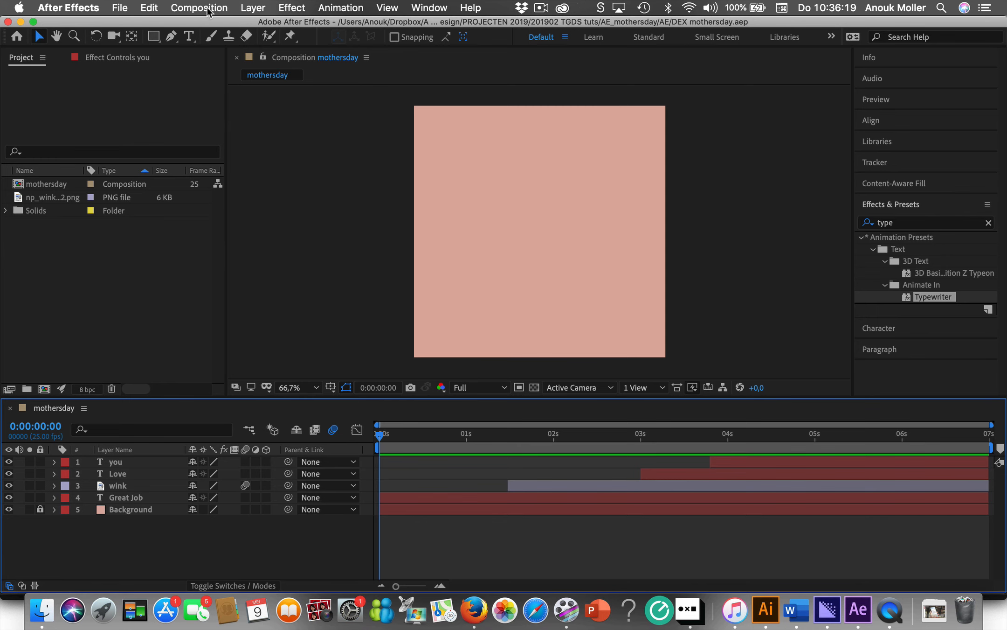
# Step: Export the "mothersday" composition to the Adobe Media Encoder queue
pyautogui.click(124, 12)
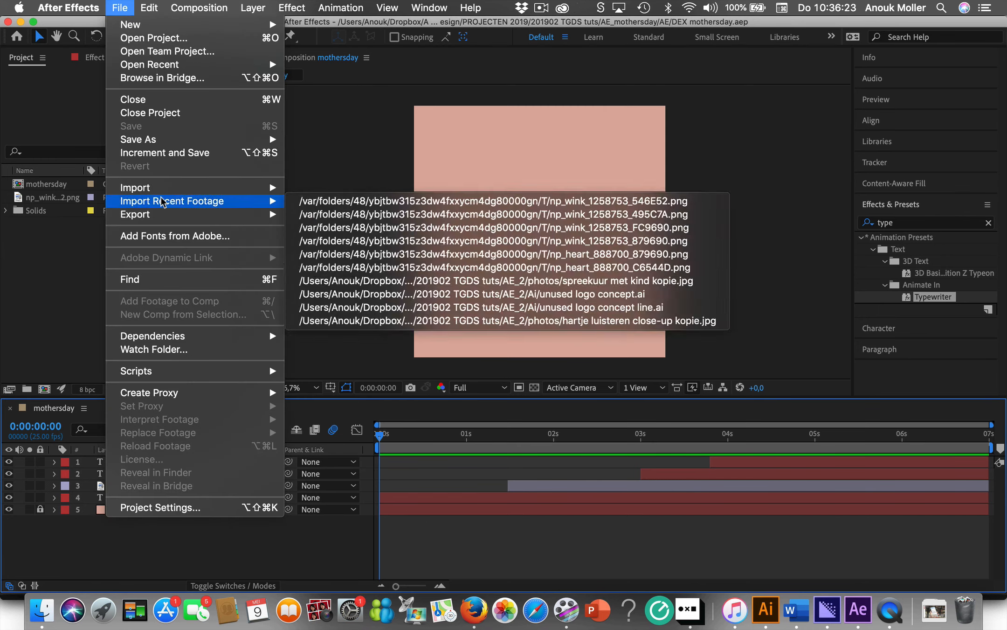
pyautogui.moveTo(159, 215)
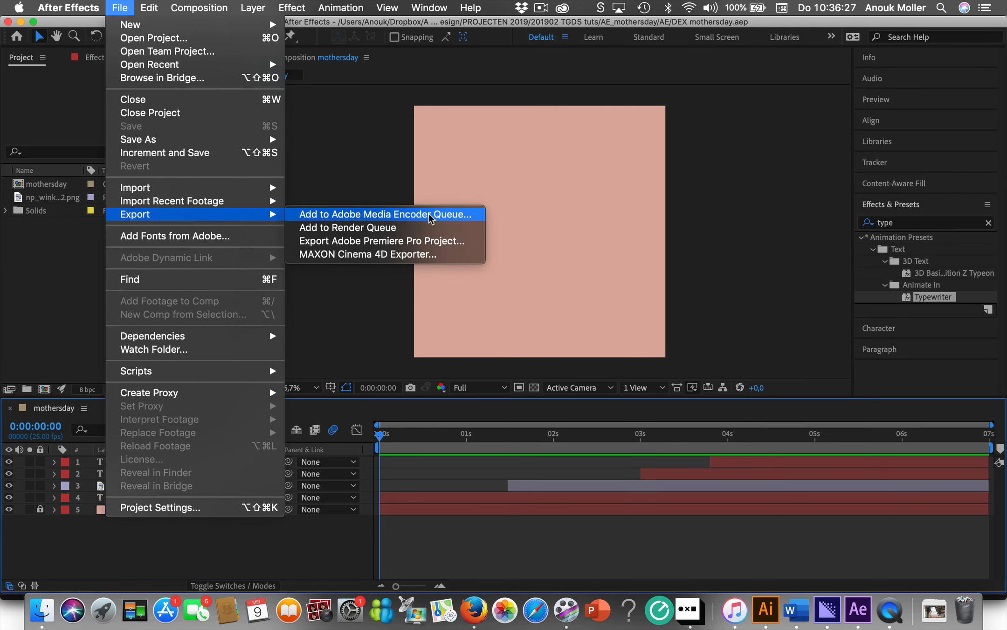
pyautogui.click(453, 215)
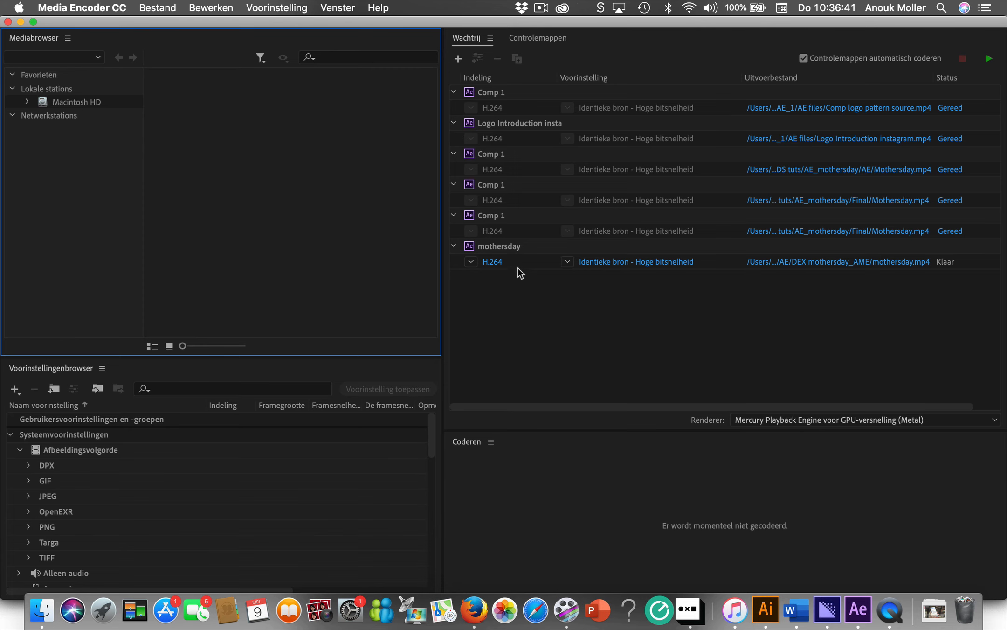
# Step: Set the H.264 output file to "mothersday_dex" in the Final folder of AE_mothersday and render the queue
pyautogui.click(814, 262)
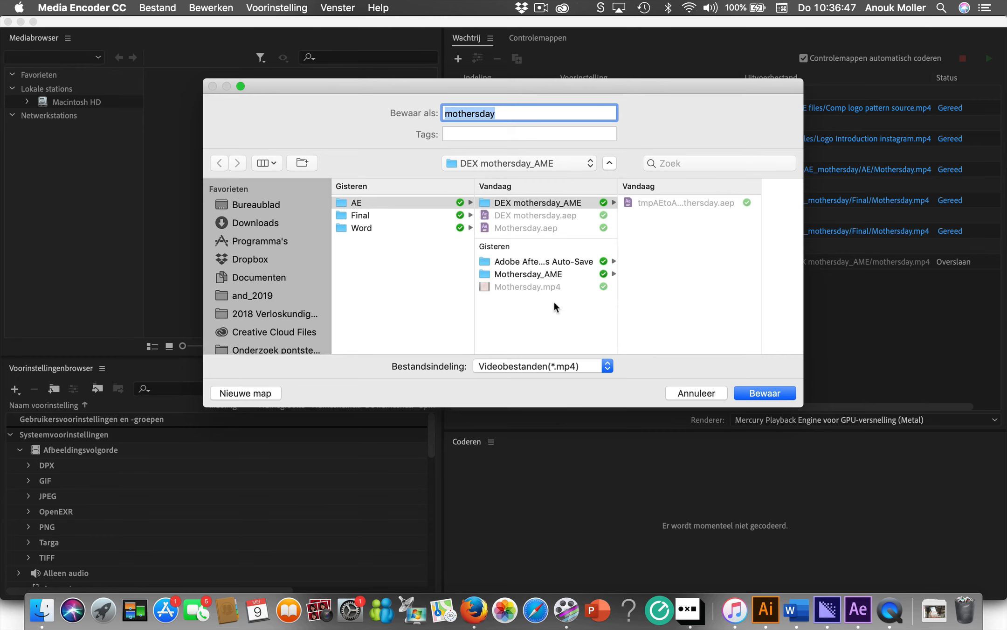
pyautogui.scroll(-3, 291, 331)
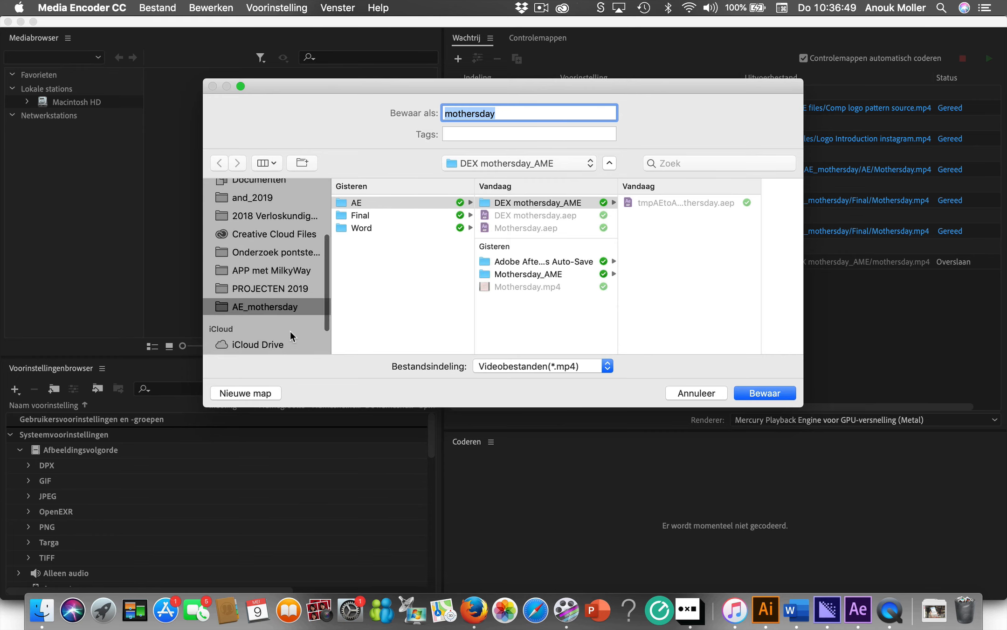
pyautogui.click(281, 308)
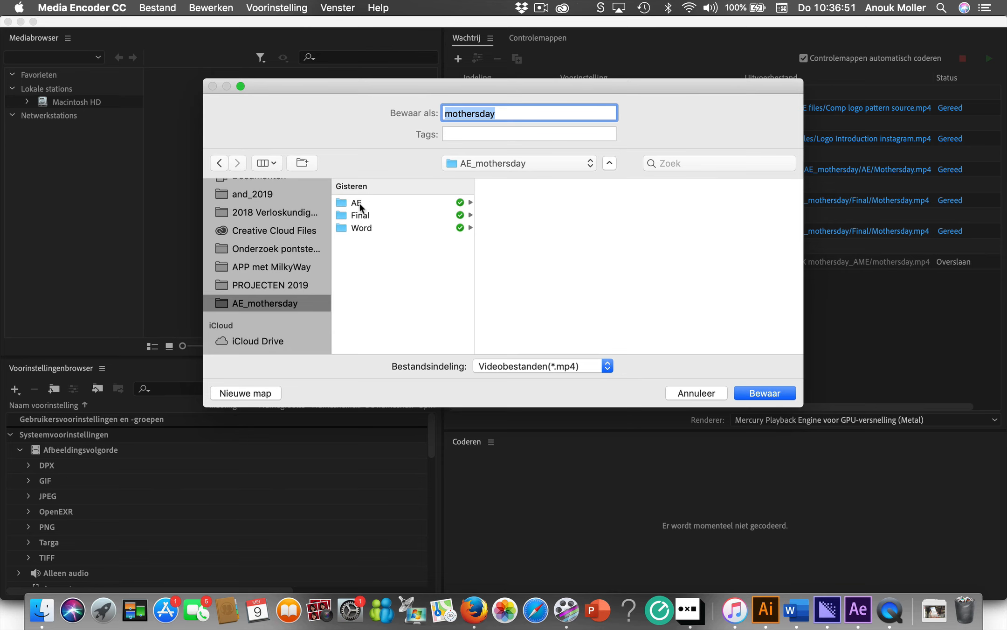
pyautogui.click(367, 218)
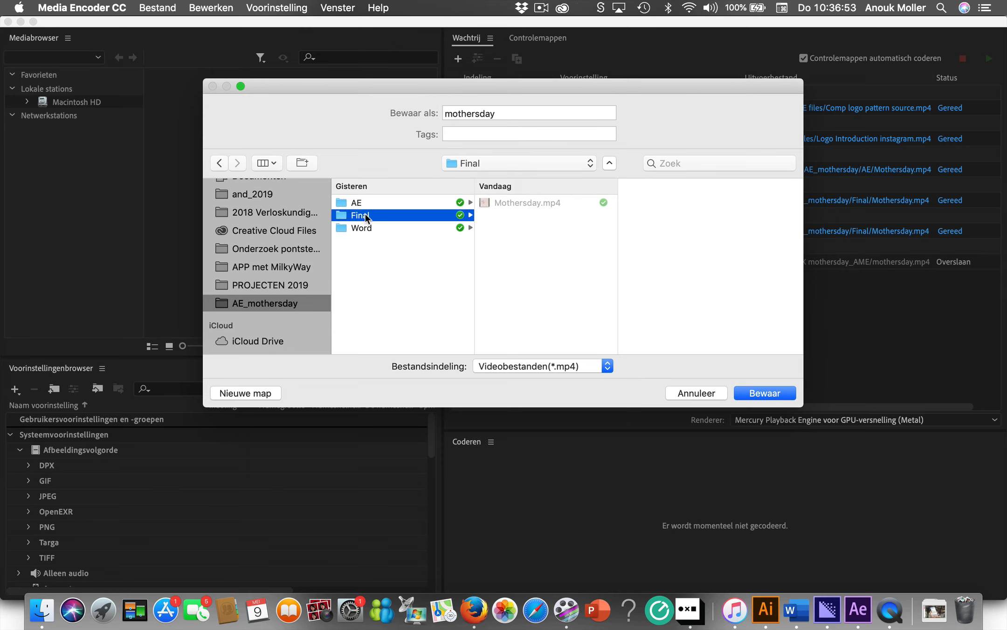
pyautogui.click(505, 114)
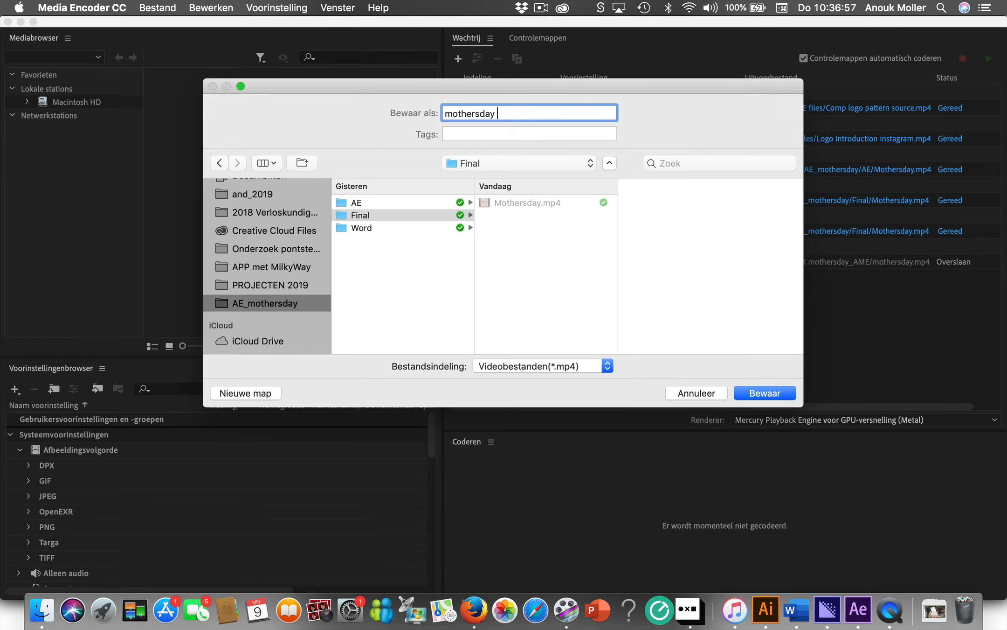
pyautogui.press('BackSpace')
pyautogui.write('_dex')
pyautogui.click(743, 392)
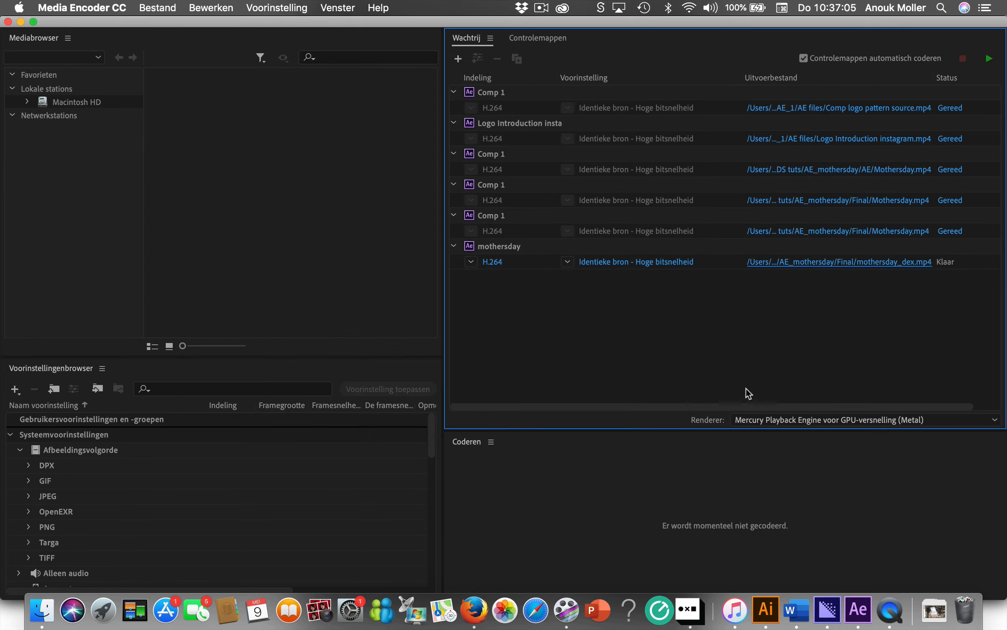
pyautogui.click(989, 60)
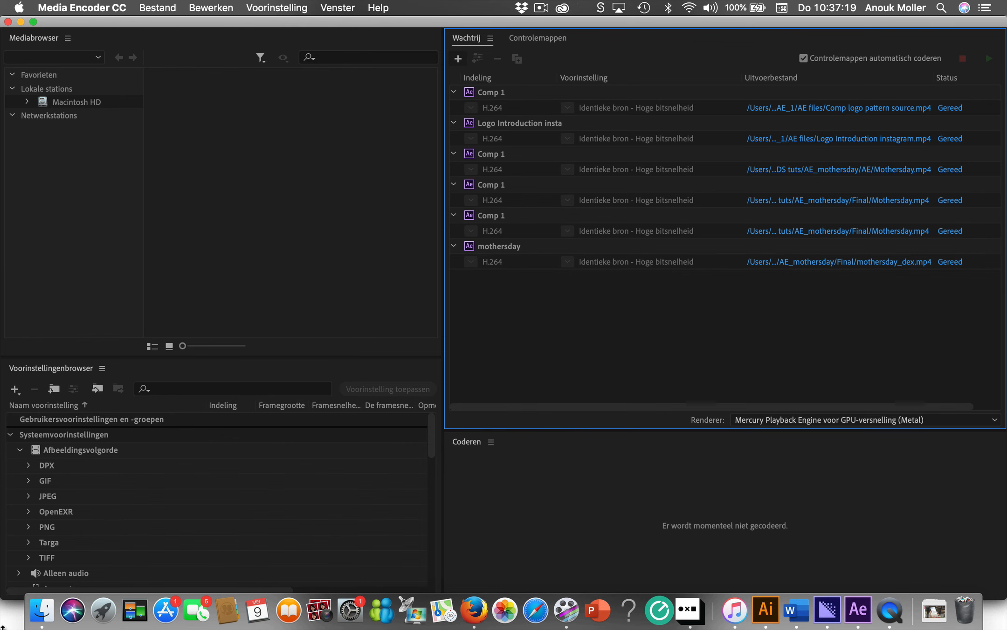
# Step: Switch to Finder, open "mothersday_dex.mp4" from the Final folder of AE_mothersday, and play the exported video through to the end
pyautogui.click(42, 611)
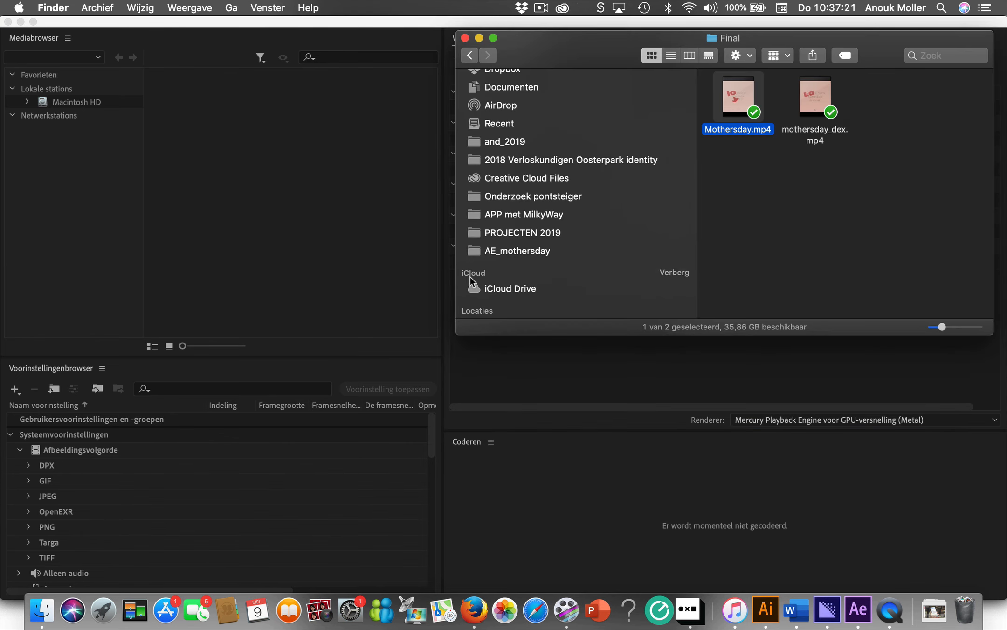
pyautogui.click(521, 252)
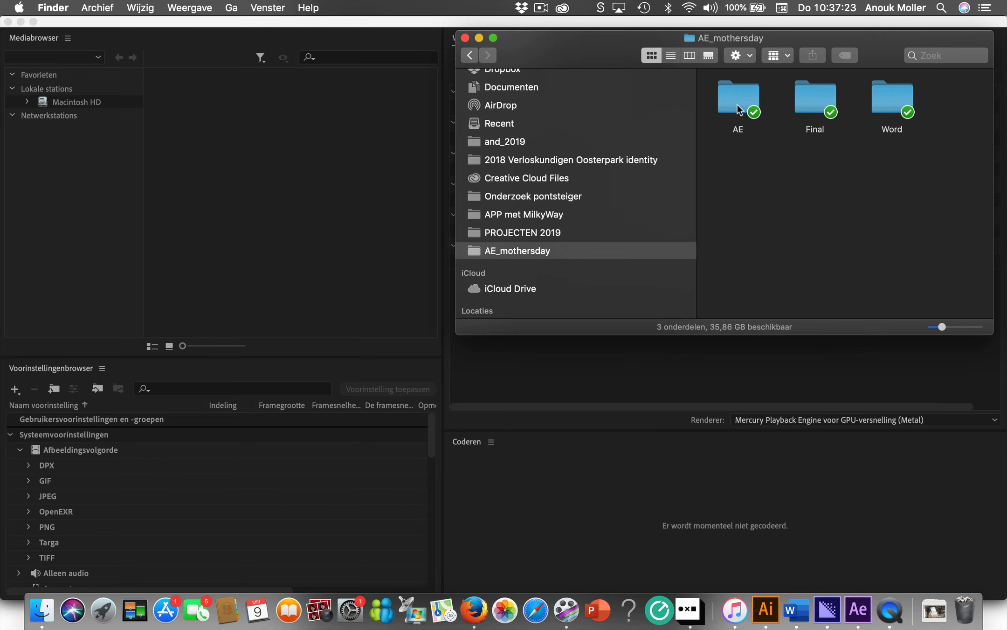
pyautogui.doubleClick(812, 108)
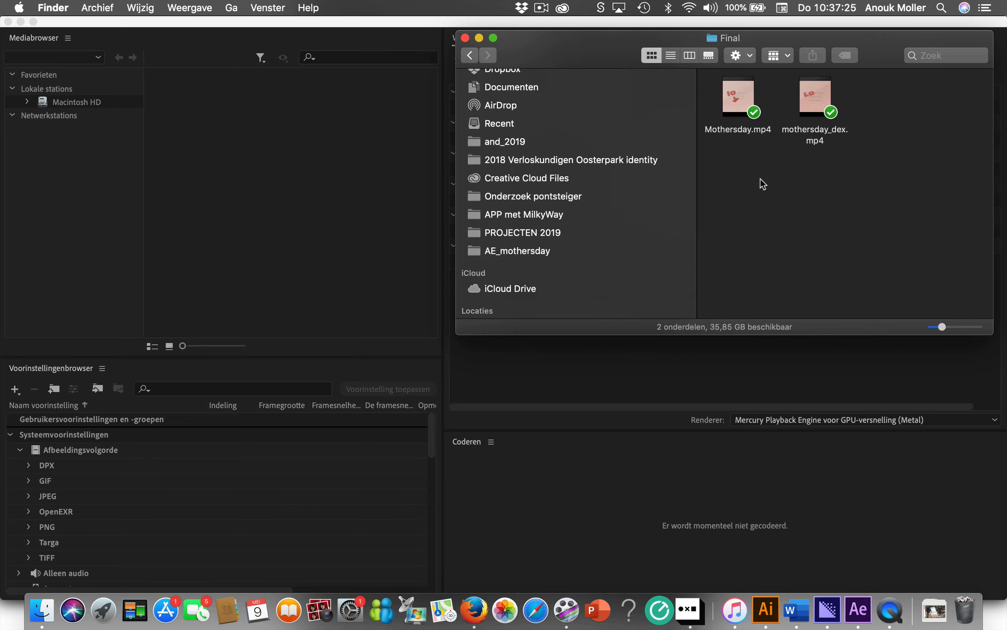
pyautogui.doubleClick(816, 95)
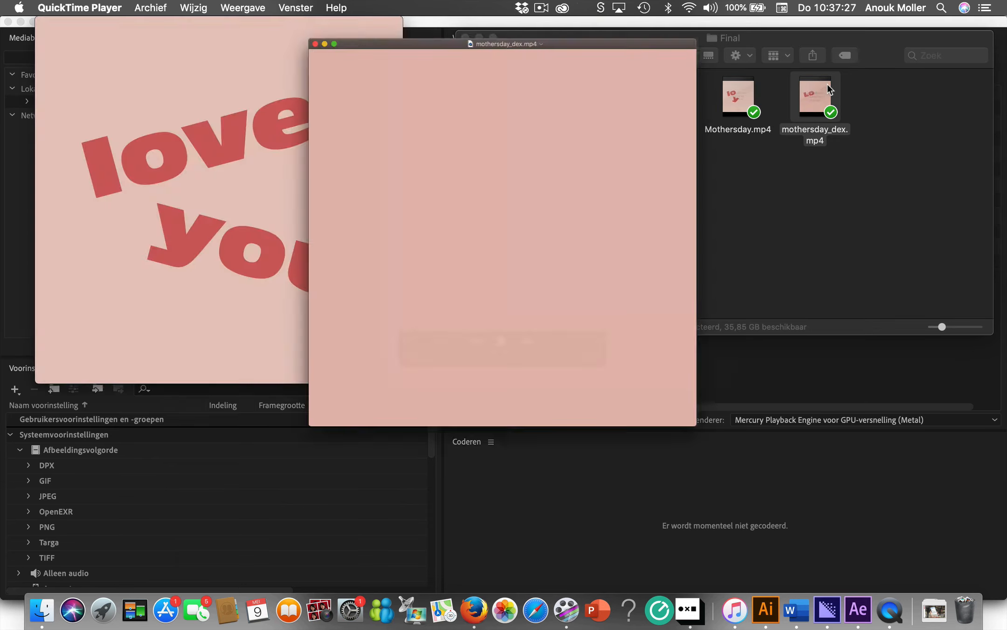
pyautogui.click(337, 466)
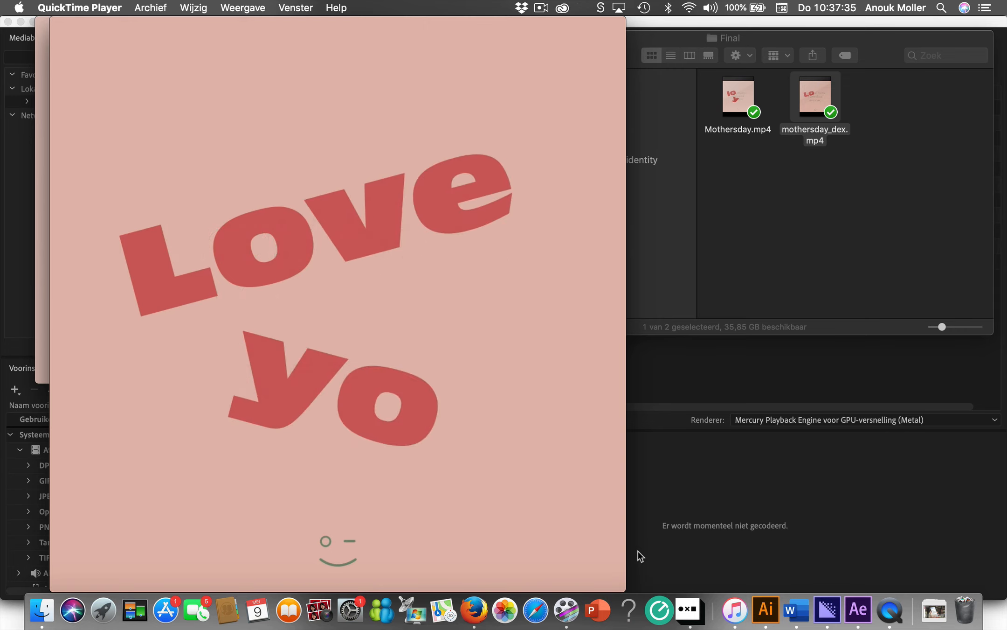
pyautogui.moveTo(366, 230)
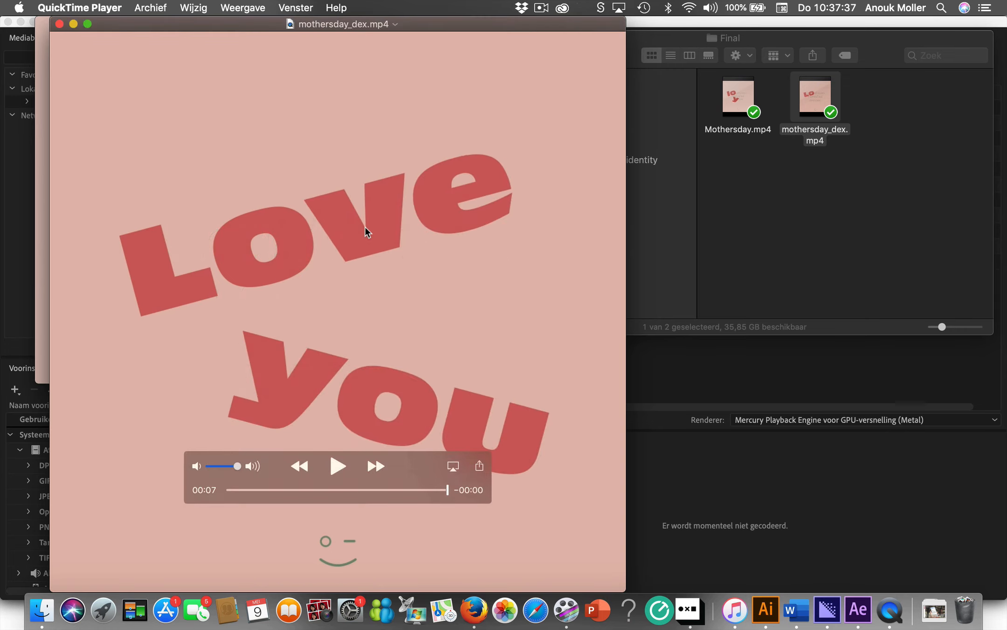